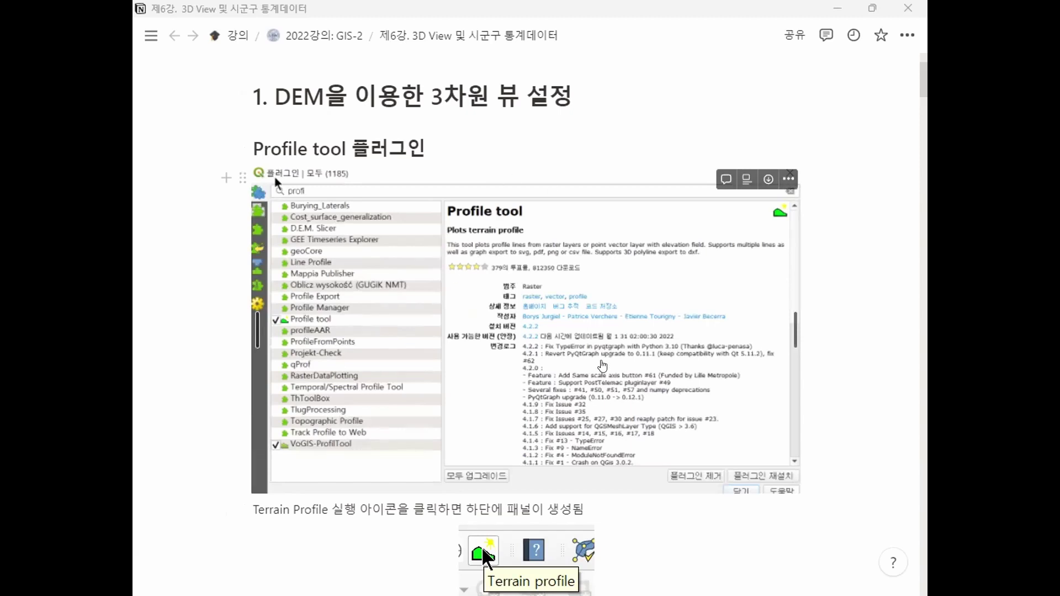
Step: Read the lecture notes on the Profile tool plugin and its Terrain profile workflow, and switch to the lect04 project in QGIS
scroll(852, 221, down, 7)
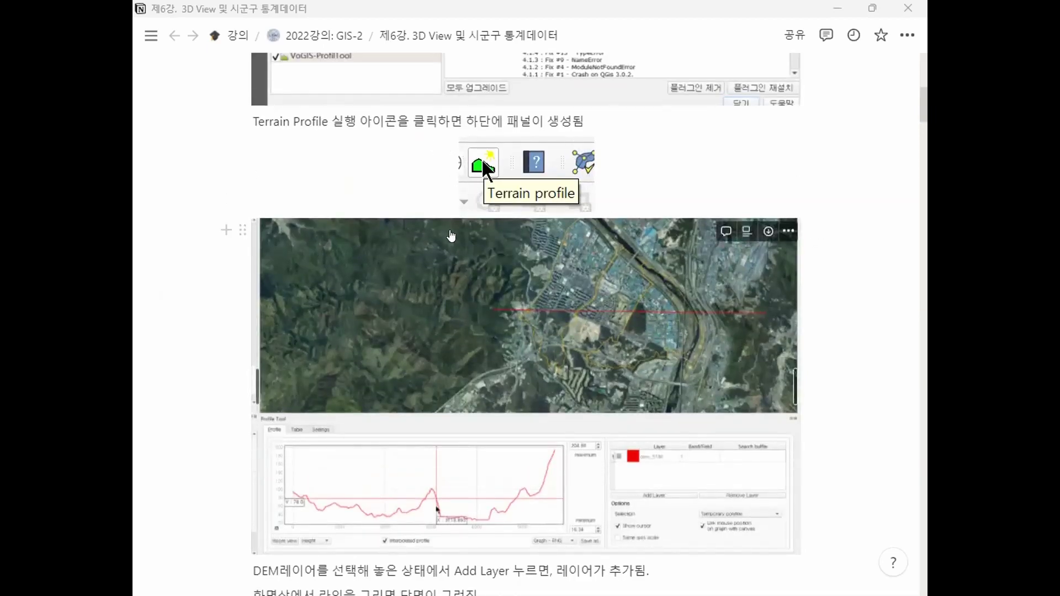
scroll(489, 262, up, 8)
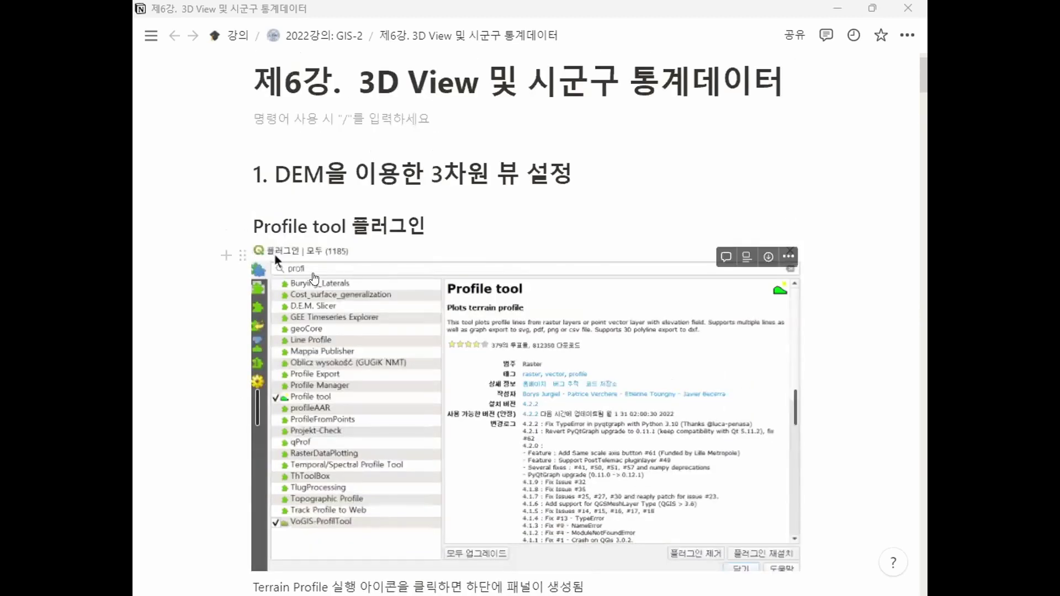
scroll(274, 251, down, 5)
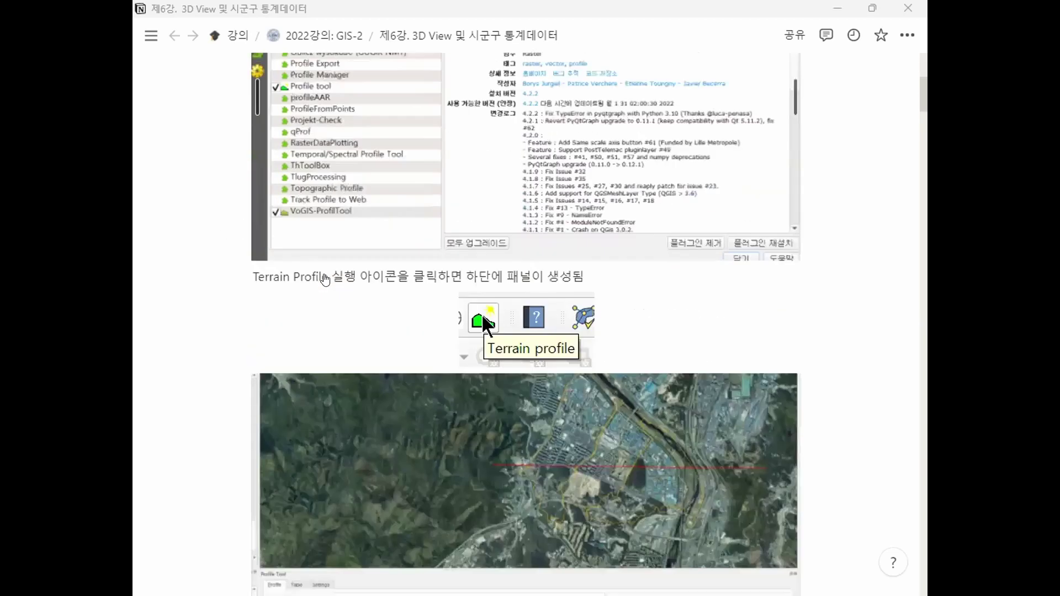
scroll(526, 323, down, 3)
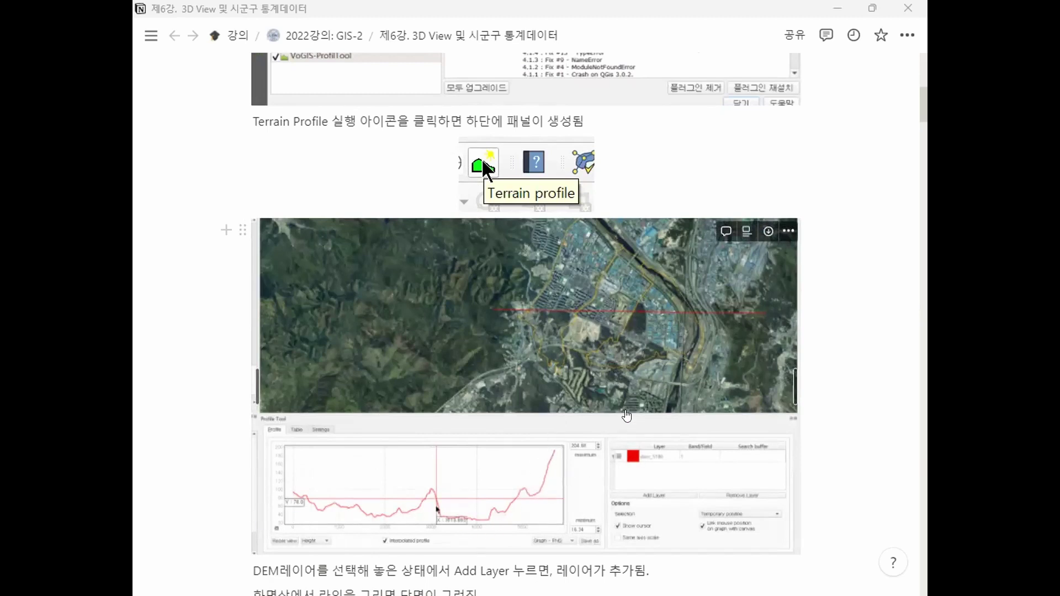
scroll(627, 416, down, 4)
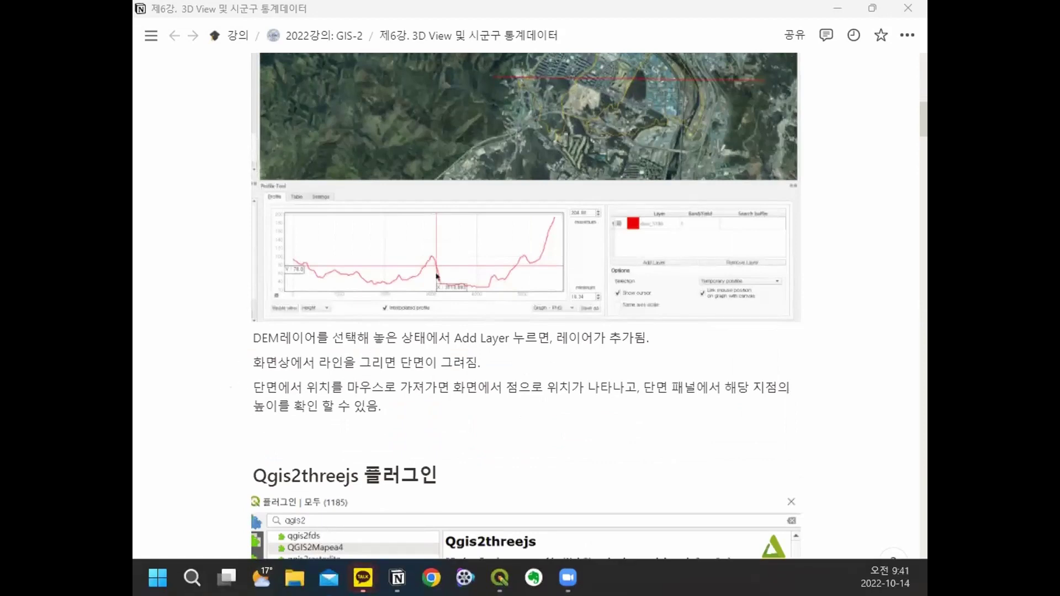
click(500, 578)
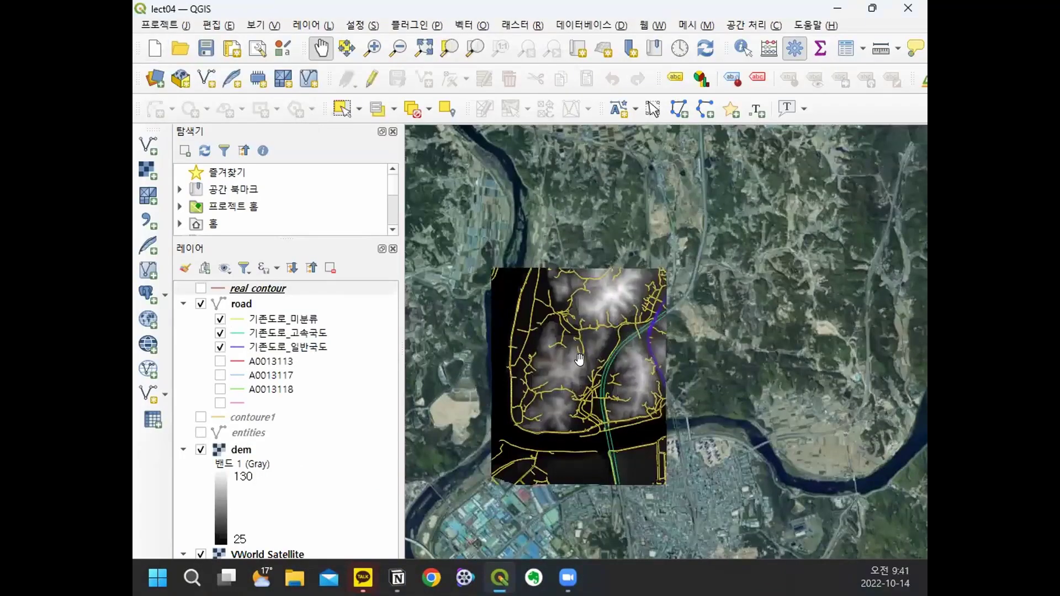
Step: Compare the dem and road layers with the satellite imagery by hiding and reshowing them, and select the dem layer
scroll(598, 365, up, 1)
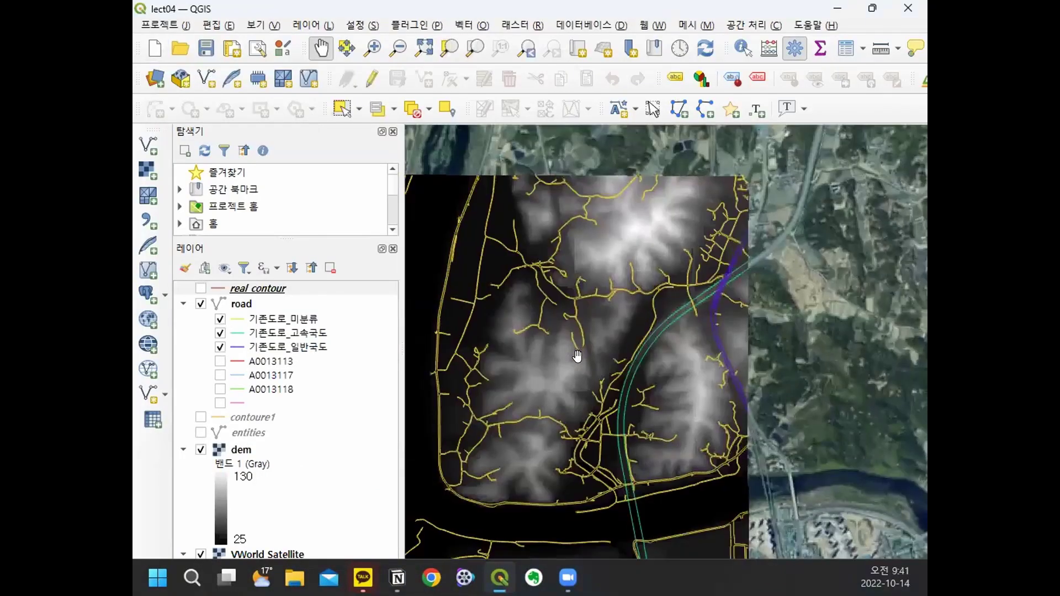
click(200, 450)
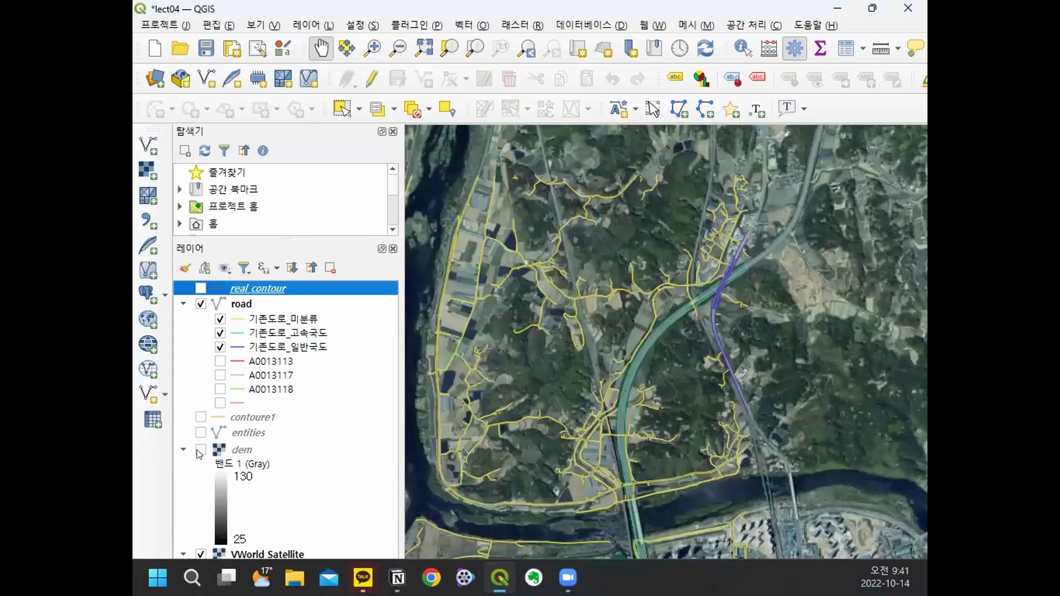
click(200, 304)
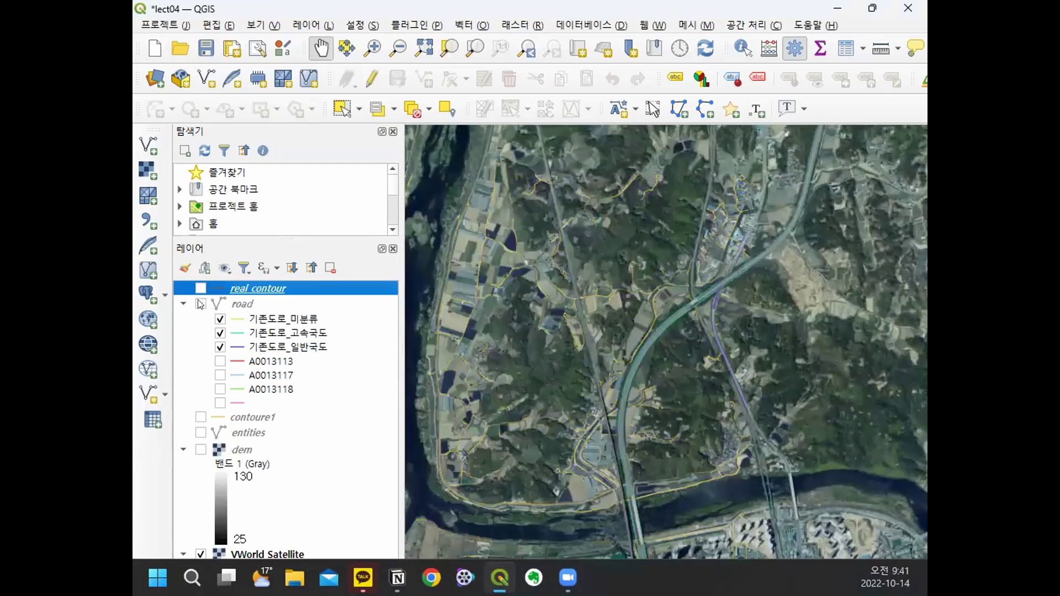
click(201, 304)
scroll(617, 407, up, 2)
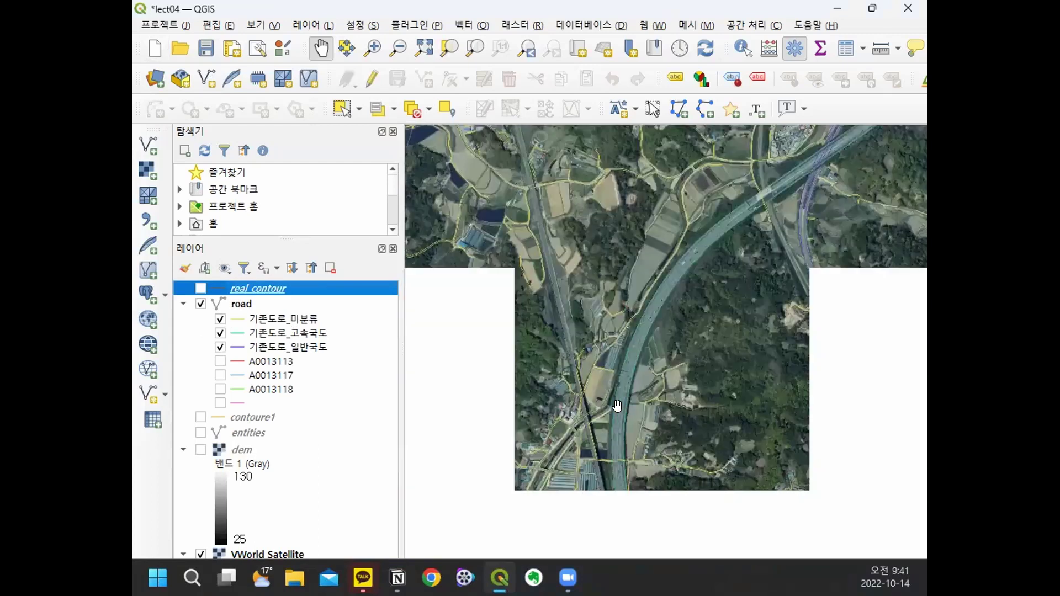
scroll(492, 347, down, 1)
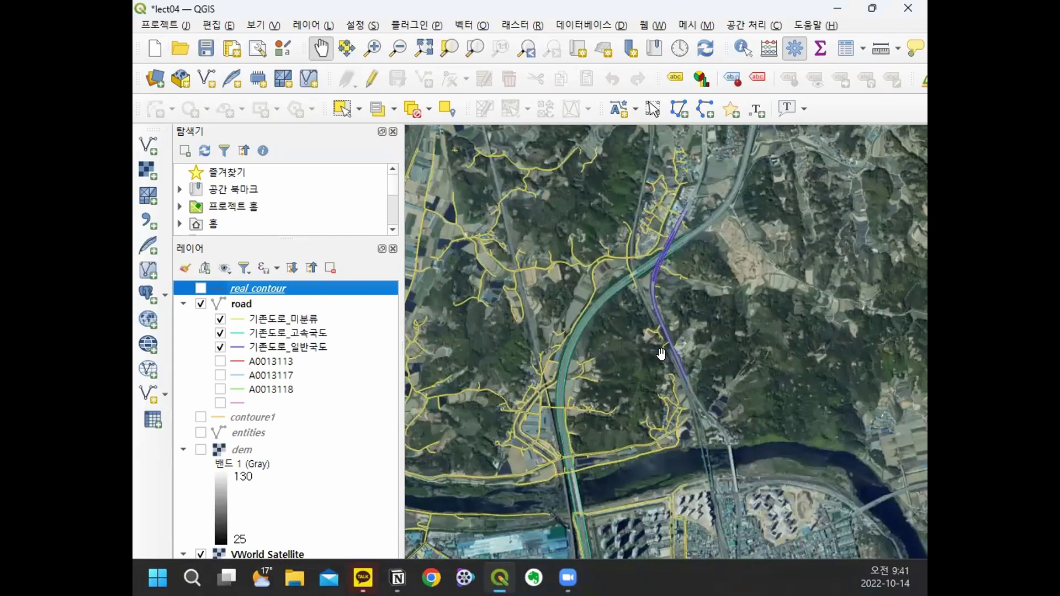
drag(587, 411, 646, 381)
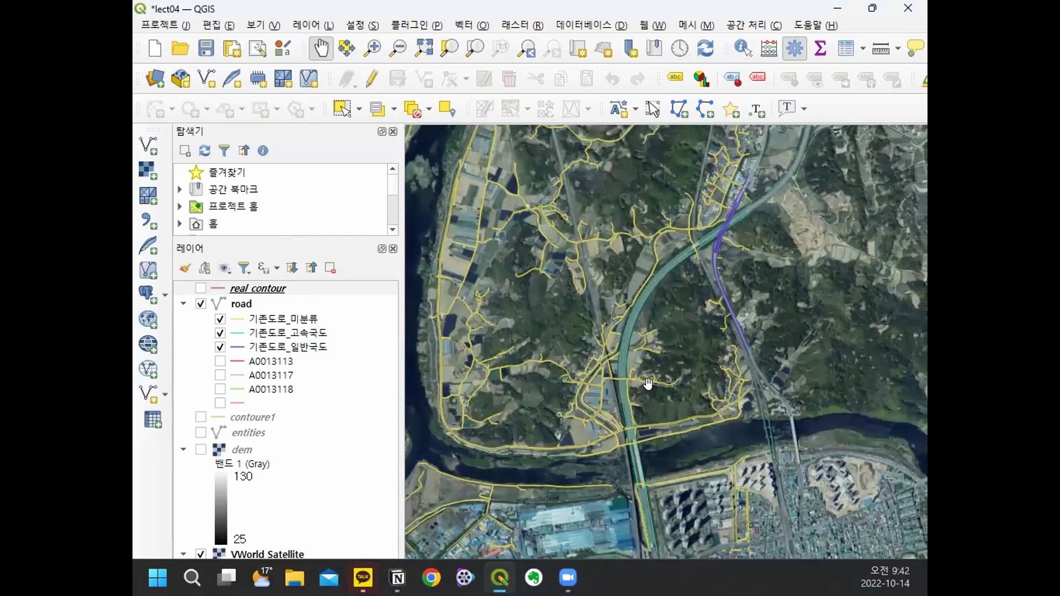
click(200, 449)
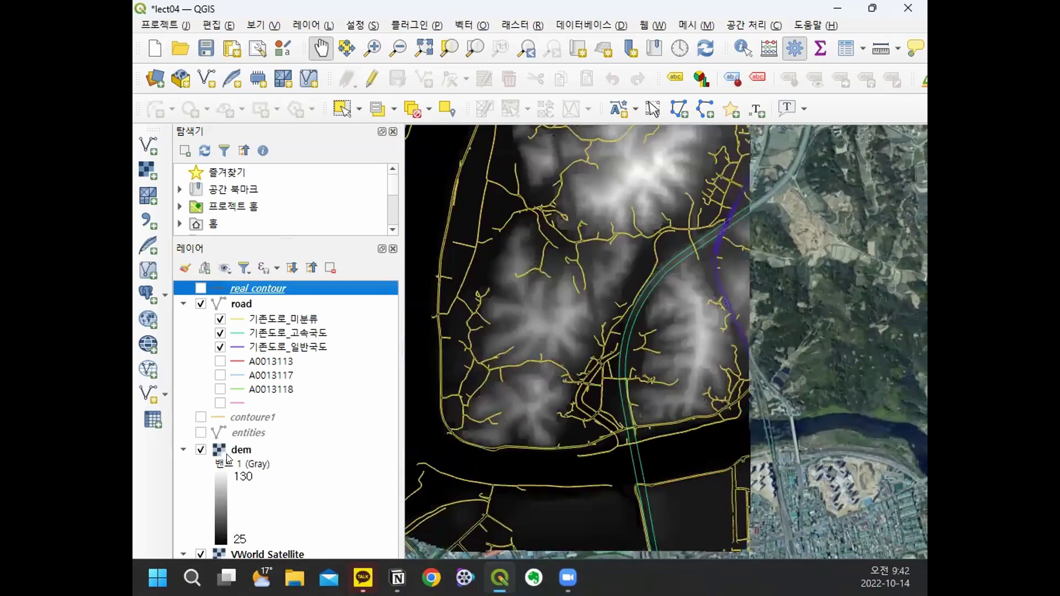
click(212, 455)
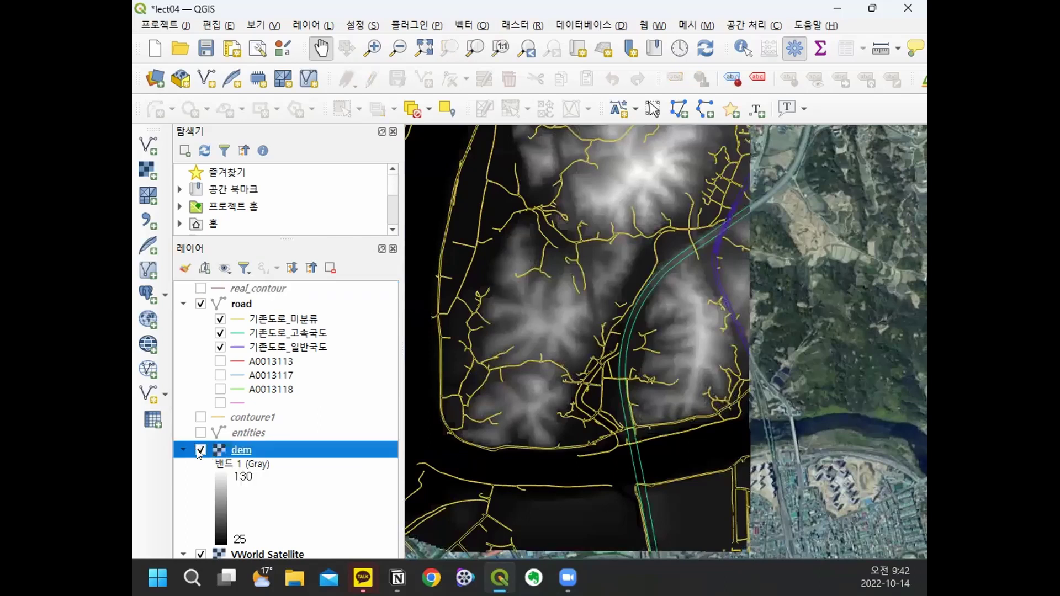
Step: Search the plugin repository for "profile", install the Profile tool plugin, and close the plugin manager
click(410, 27)
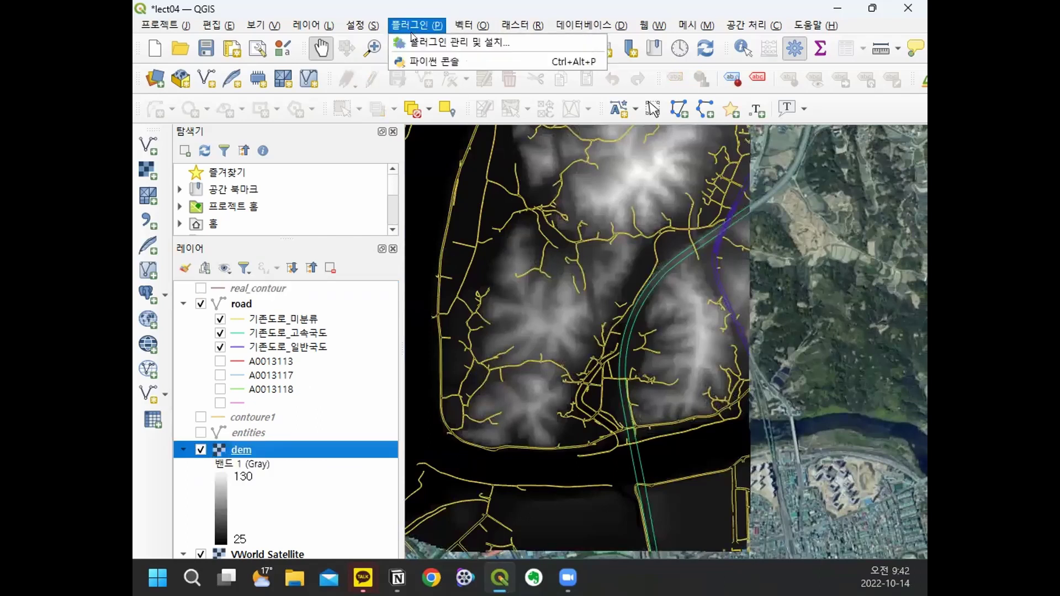
click(415, 42)
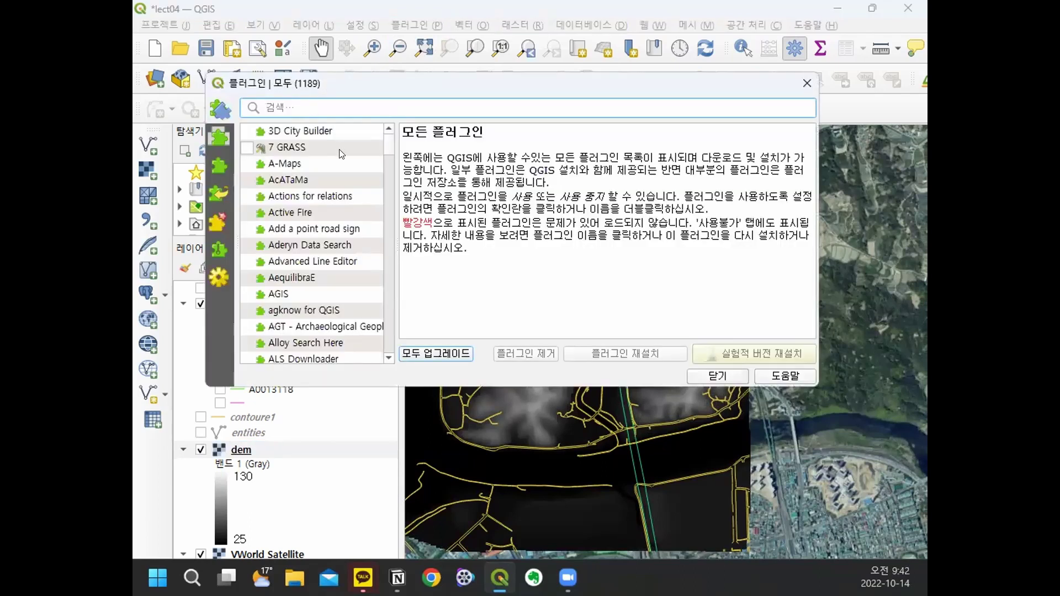
text(pro)
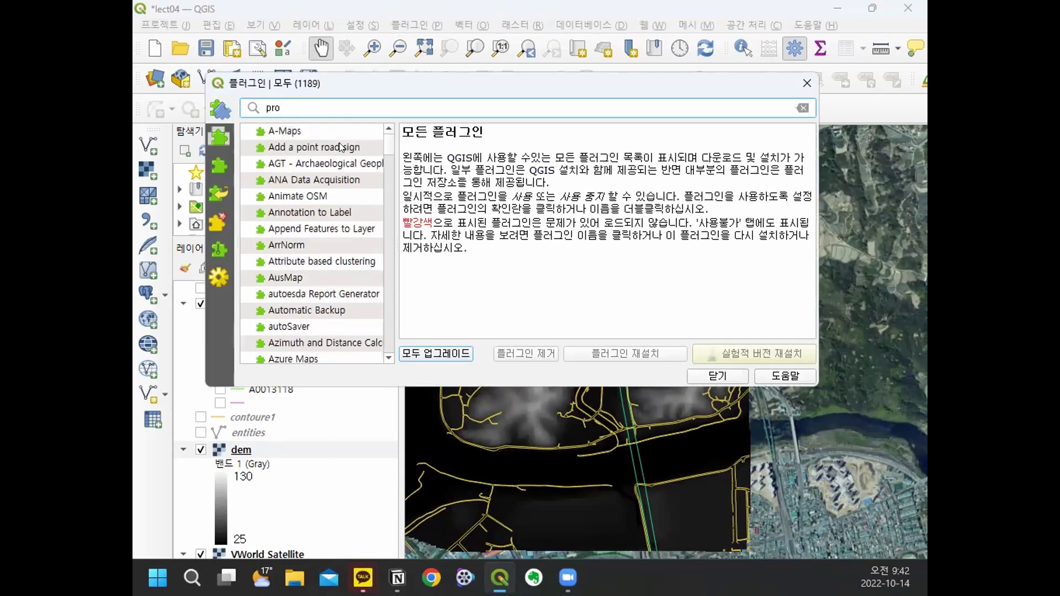
text(file)
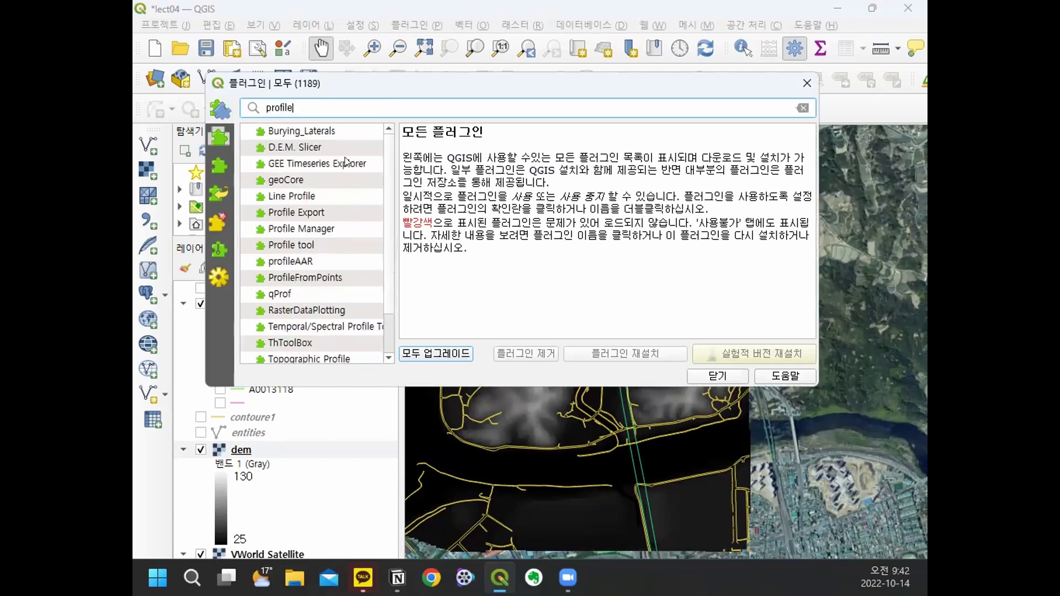
click(326, 243)
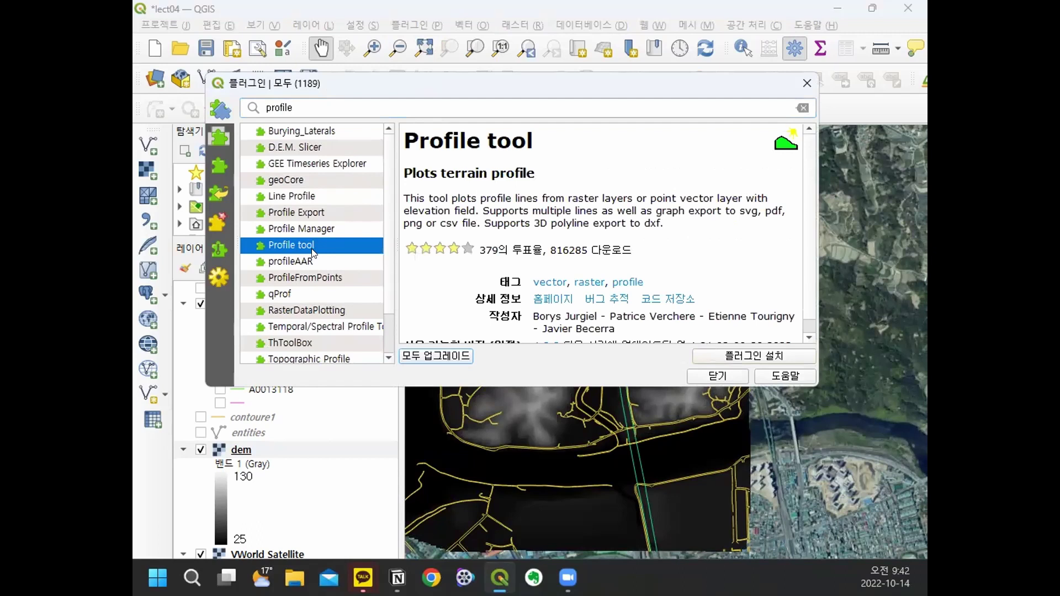
click(761, 356)
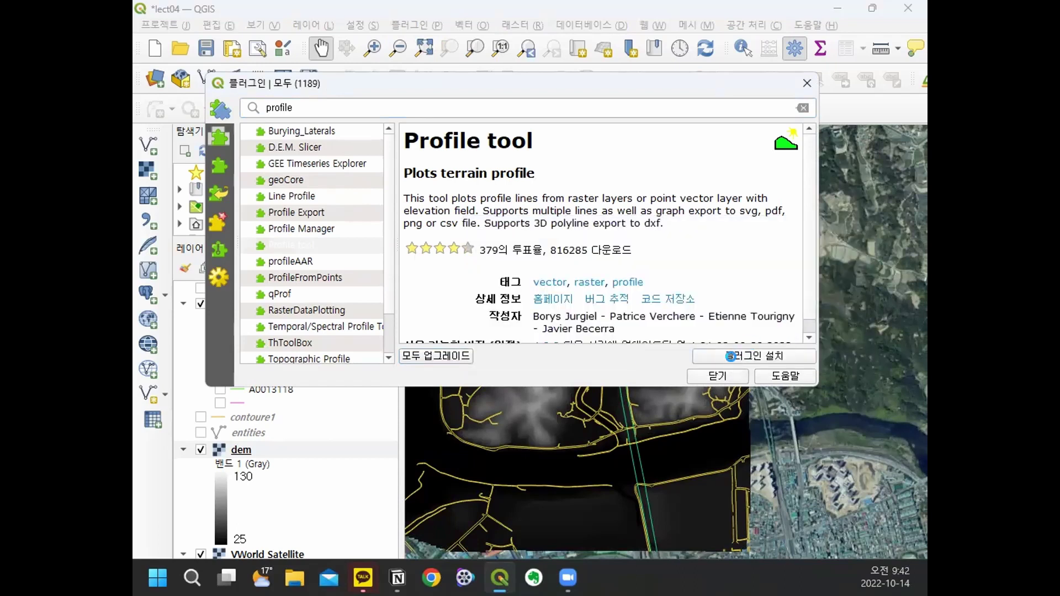
click(726, 357)
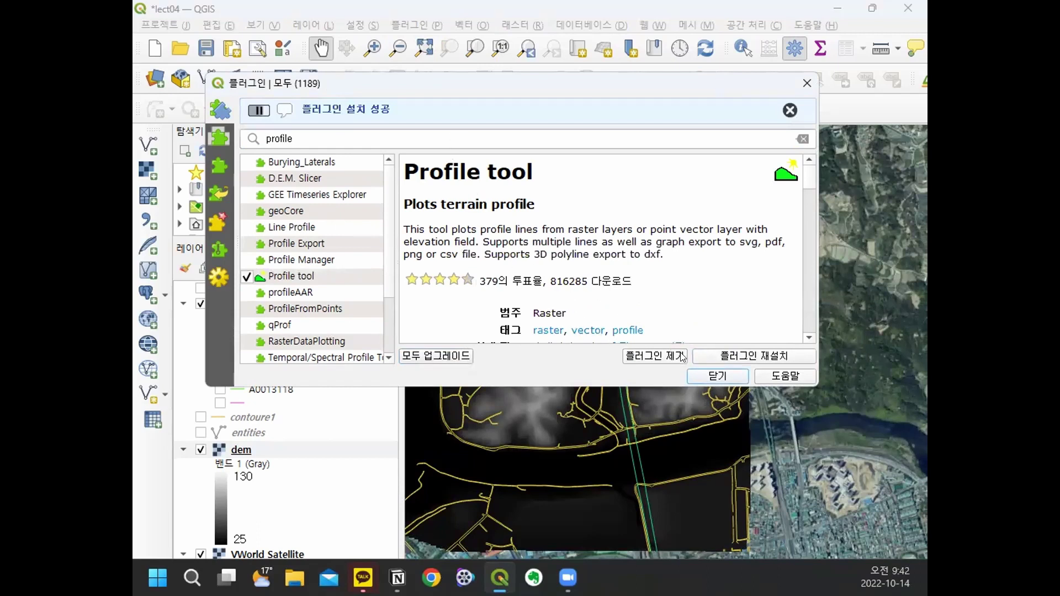
click(718, 376)
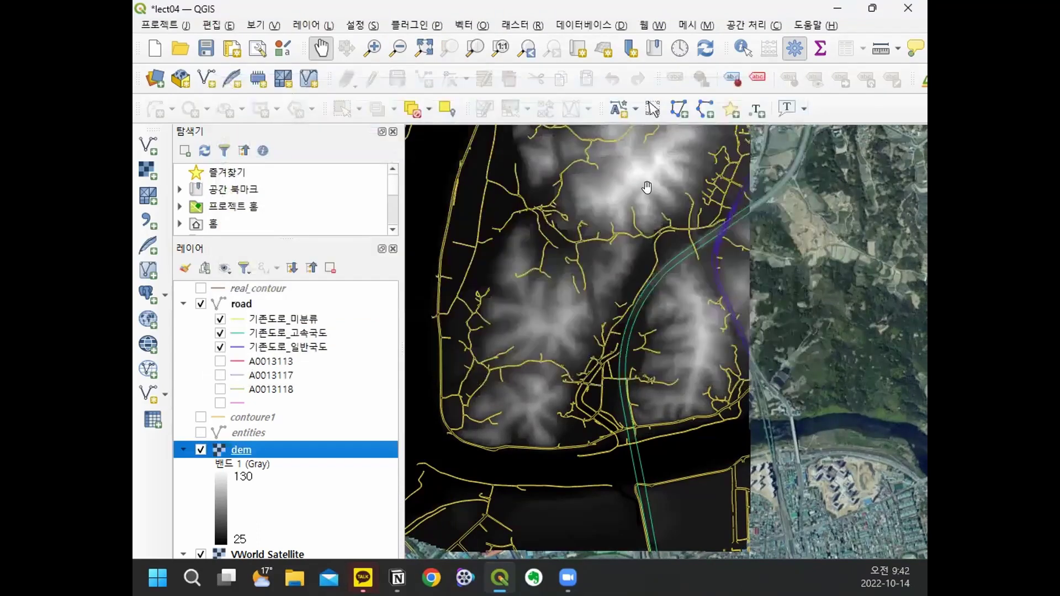
Step: Locate the installed Profile Tool's Terrain profile command, moving the window to reveal its cut-off area and maximizing it again
click(650, 25)
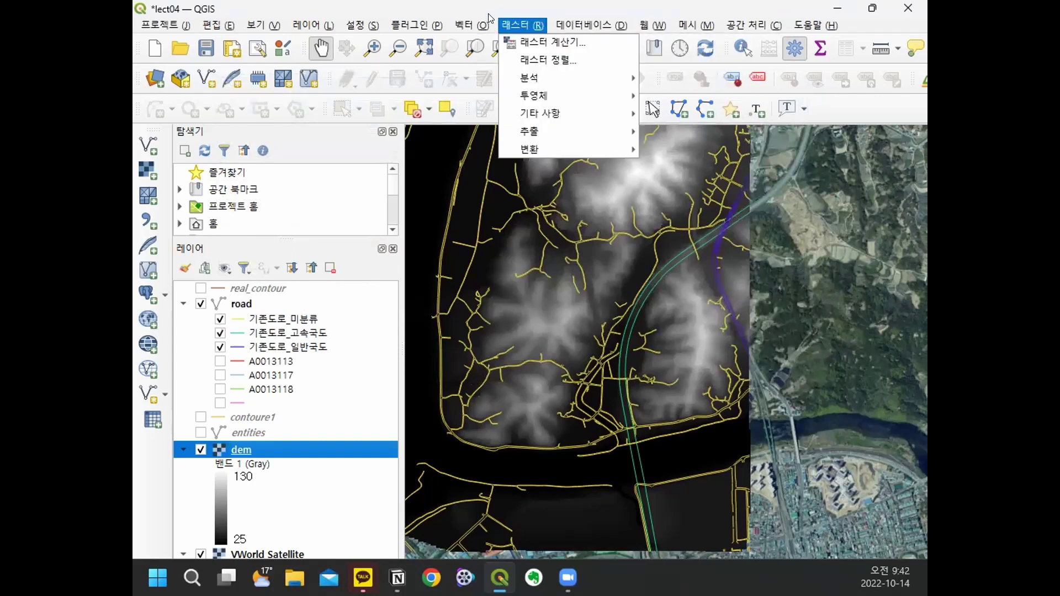
mouse_move(395, 23)
mouse_move(433, 81)
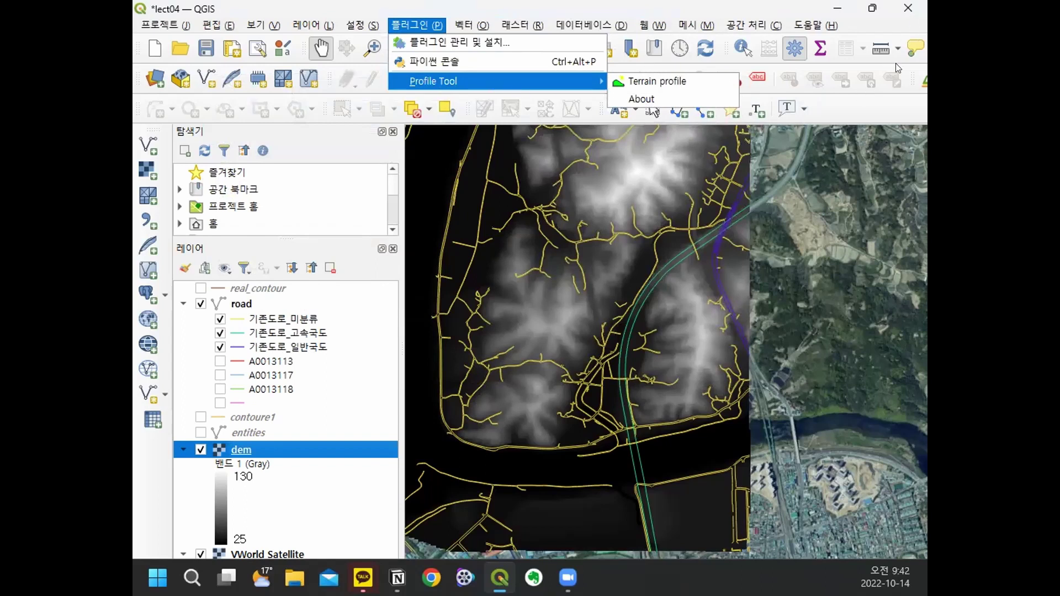
click(871, 8)
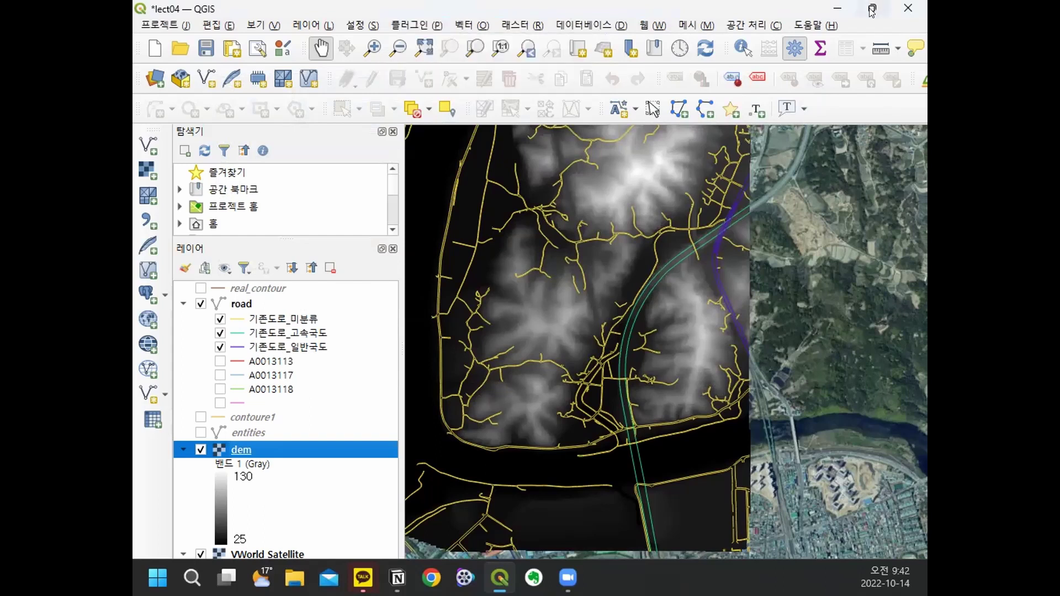
click(872, 8)
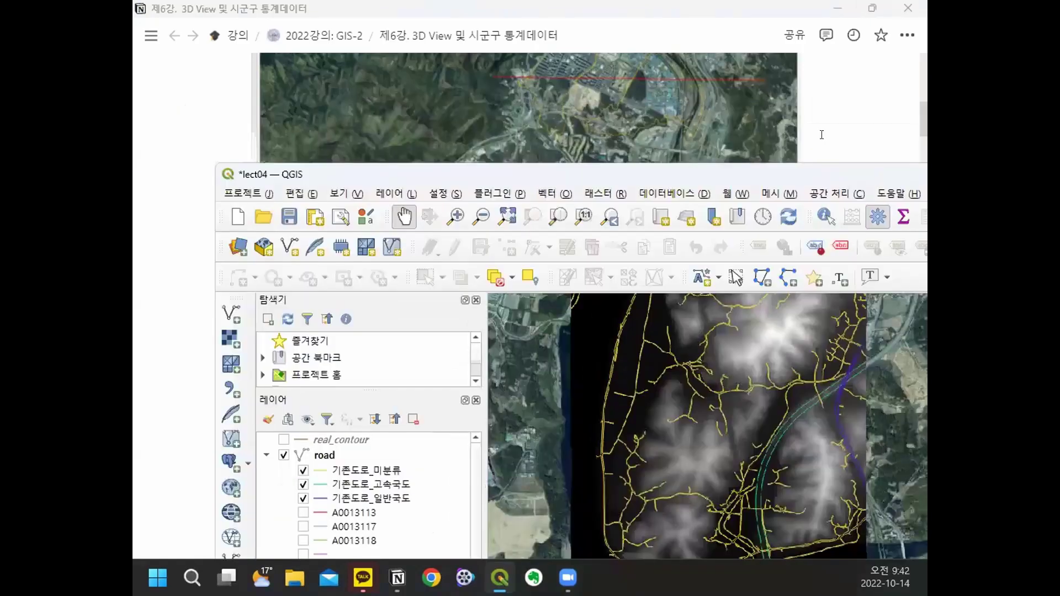
double_click(837, 174)
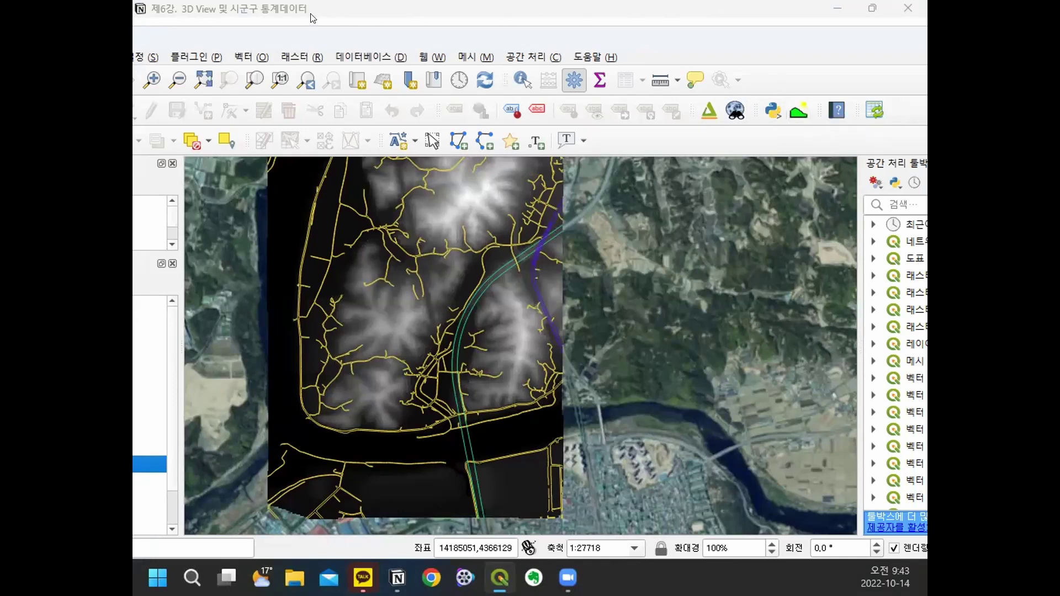
click(202, 57)
mouse_move(225, 113)
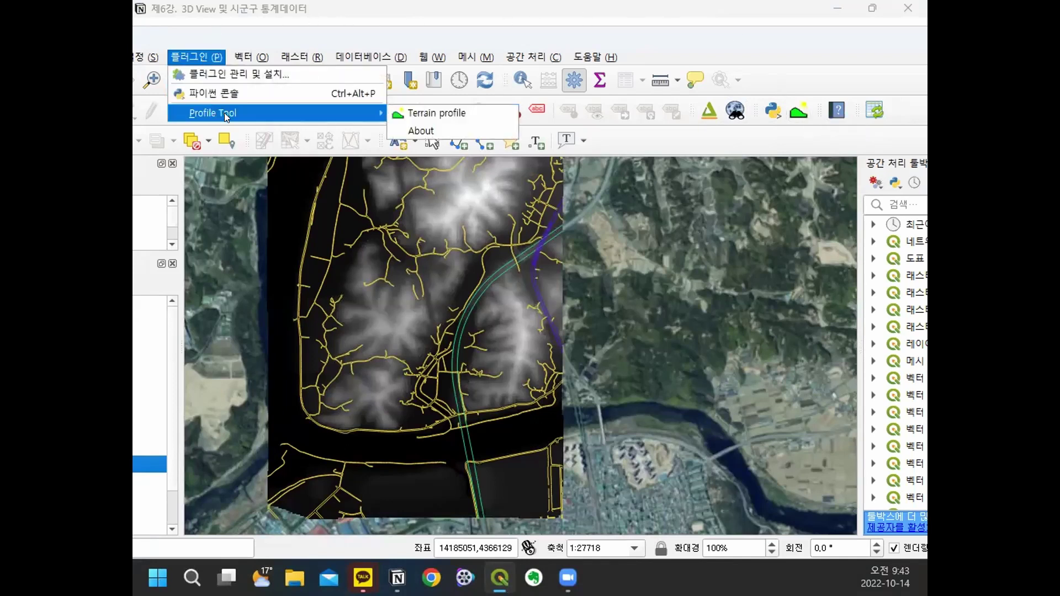
click(671, 42)
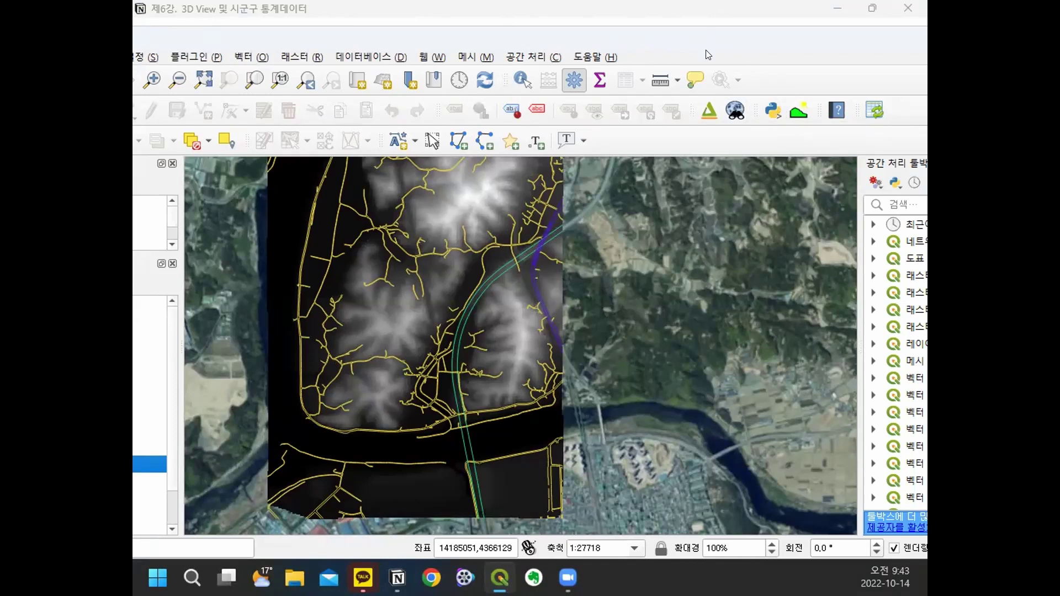
drag(708, 51, 446, 103)
click(737, 88)
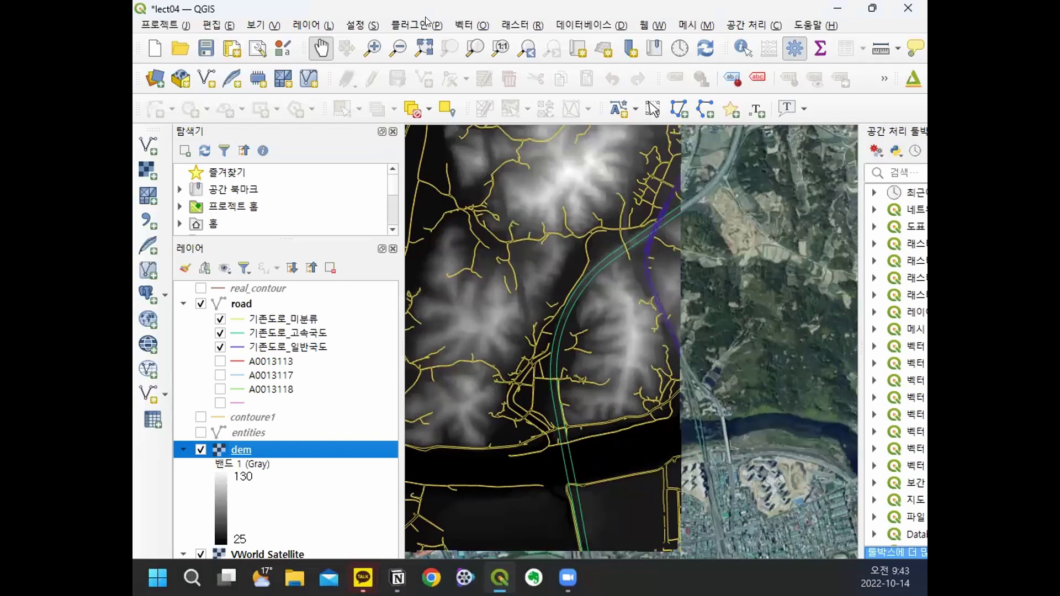
Step: Start Terrain profile and sketch a profile line across the DEM from the southwestern hill to the eastern hill beyond the expressway
click(433, 30)
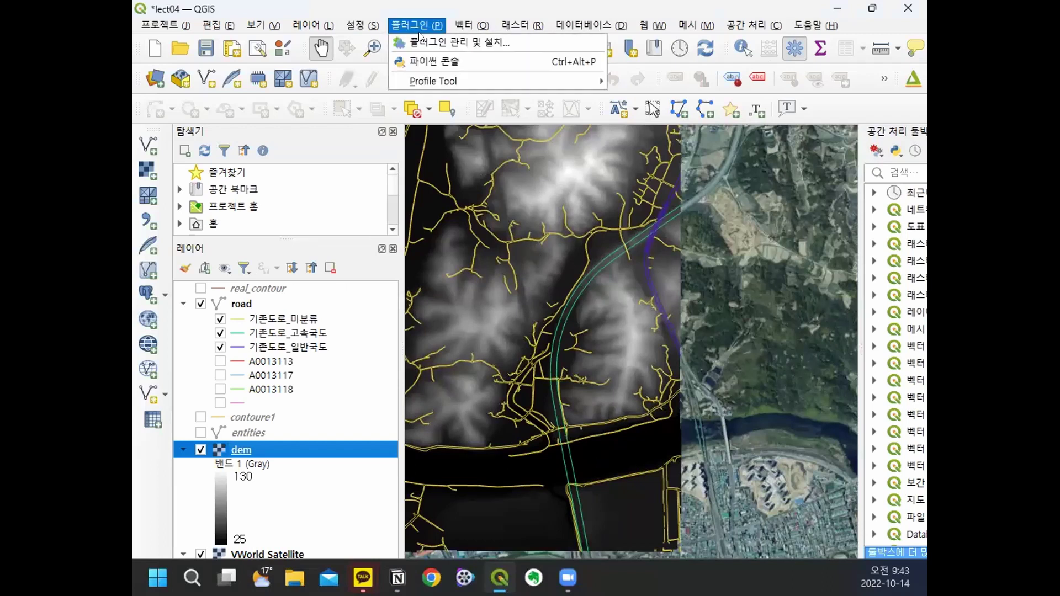
click(626, 83)
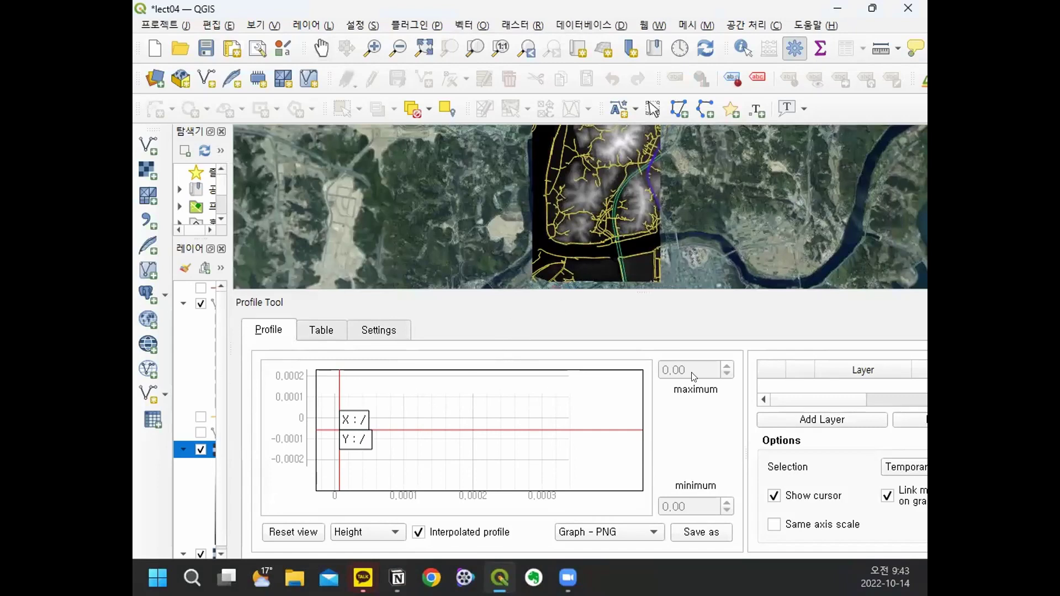
scroll(596, 199, up, 1)
scroll(596, 199, up, 1)
scroll(597, 197, down, 1)
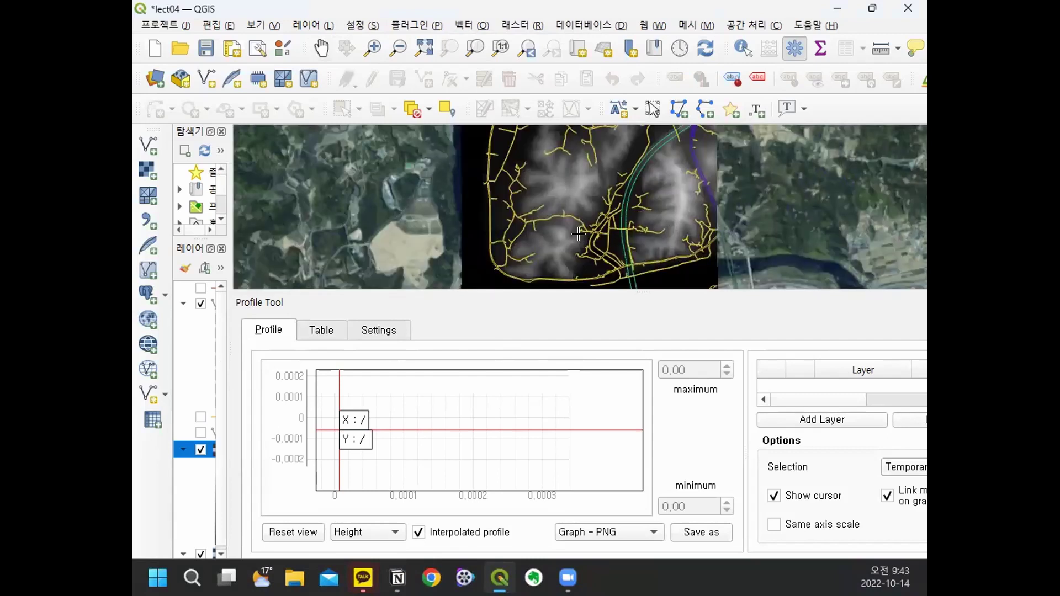
click(556, 240)
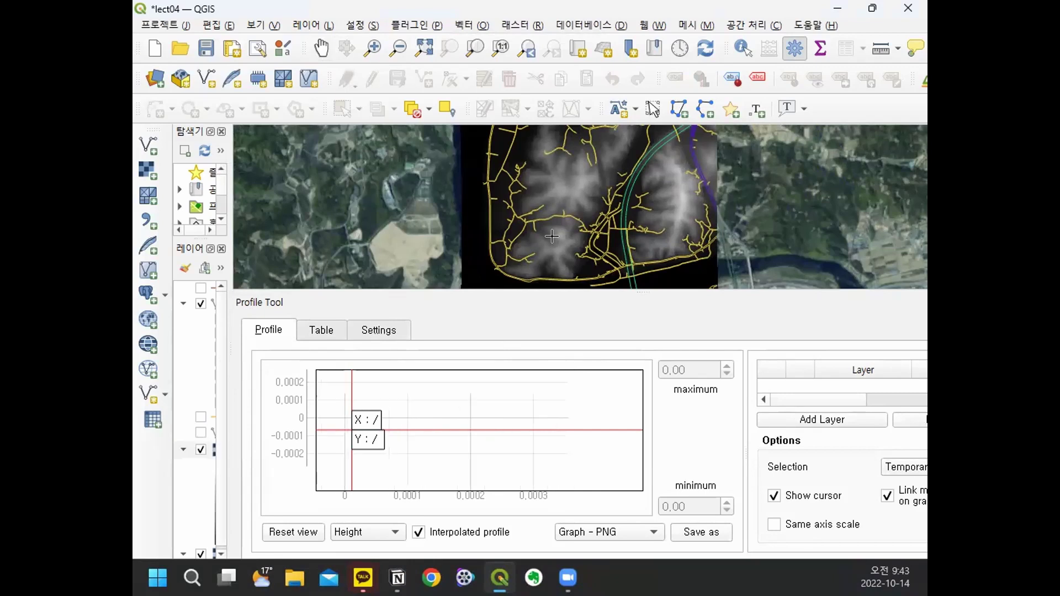
right_click(676, 213)
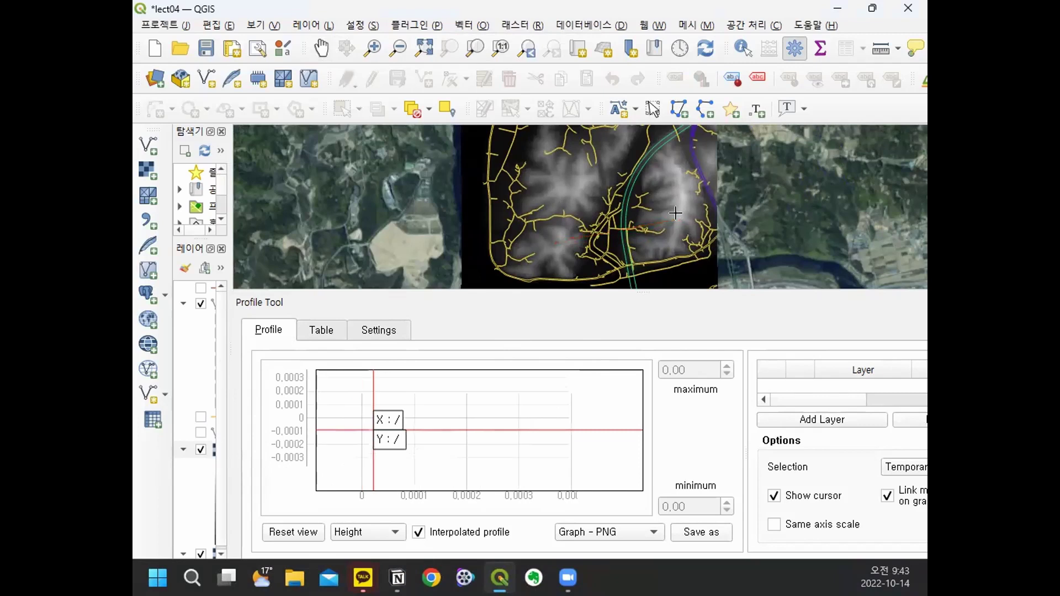
Step: Redraw the profile line from the southwestern hill across the expressway to the eastern hill
click(552, 239)
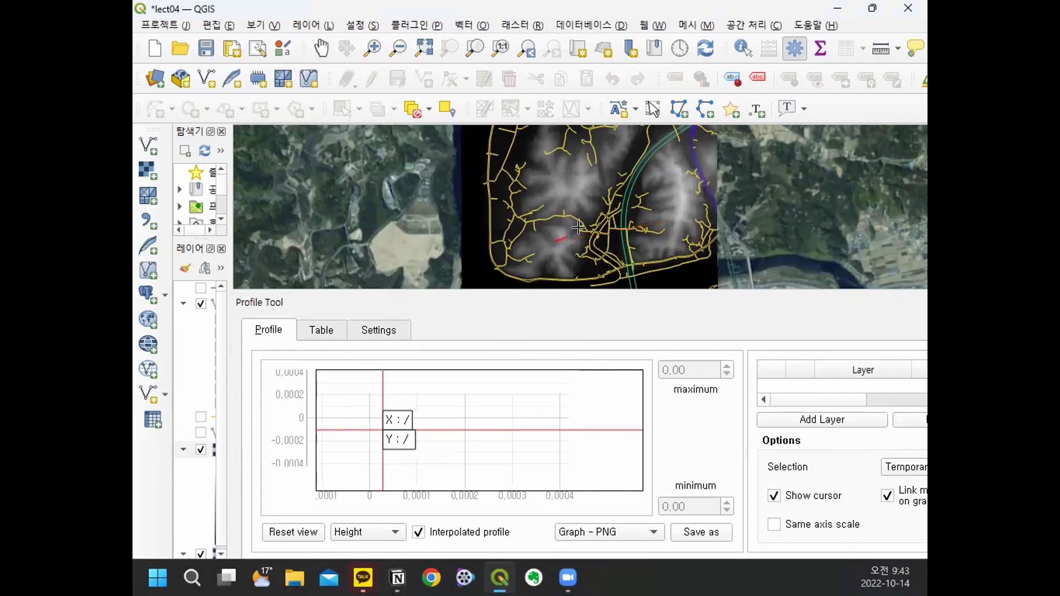
right_click(682, 217)
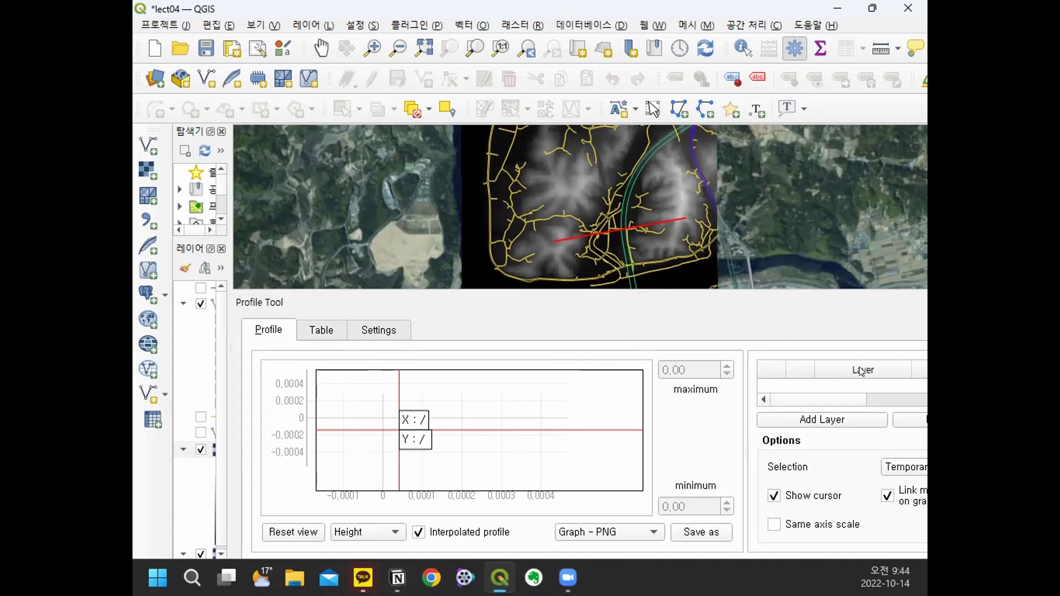
Step: Check the Profile Tool instructions in the Notion lecture notes, return to QGIS and add the dem layer to the profile
click(837, 9)
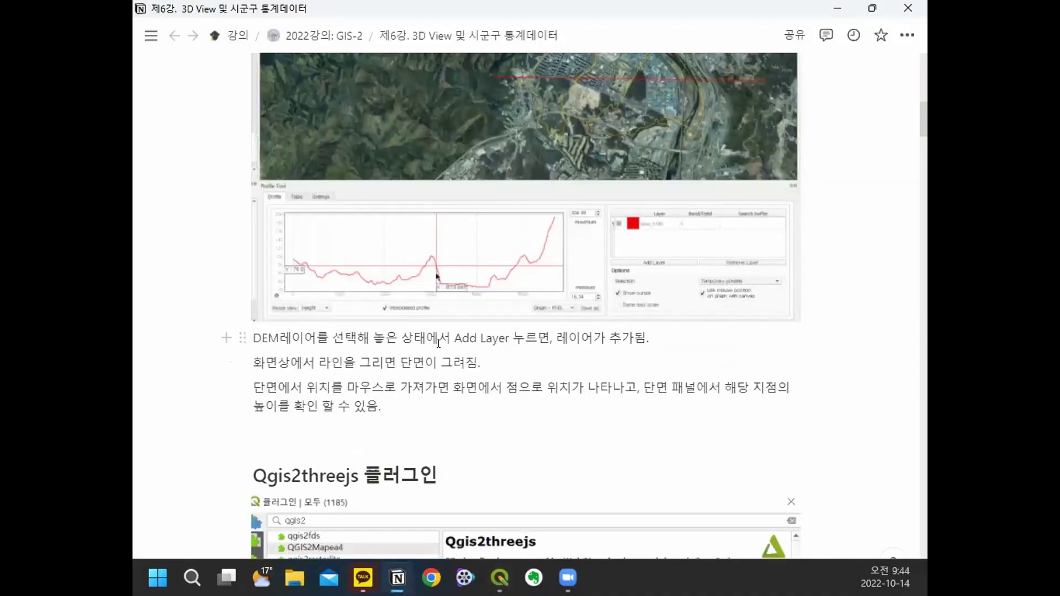
scroll(438, 343, up, 1)
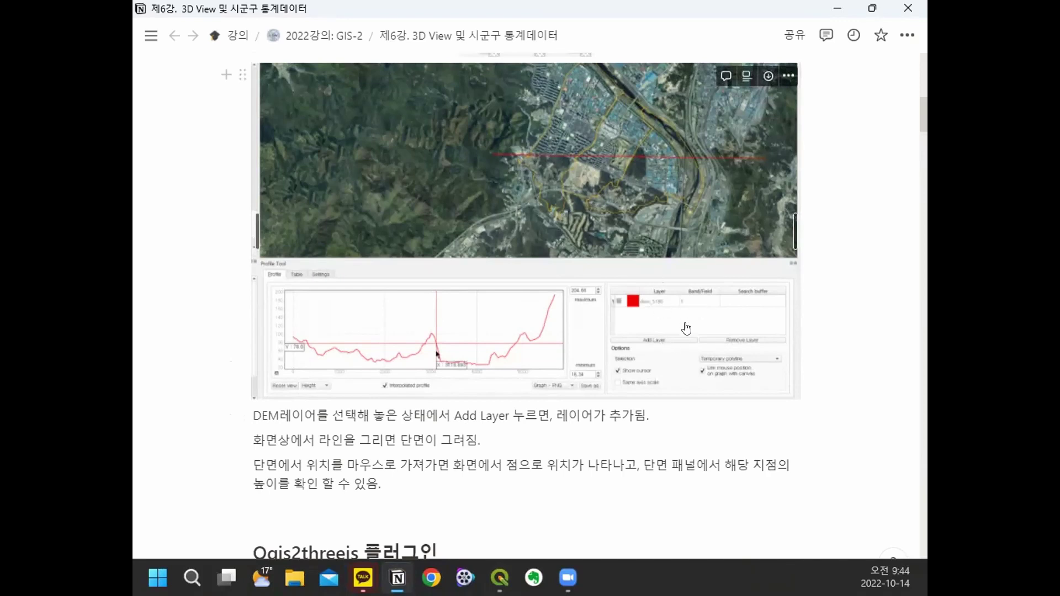
key(alt+Tab)
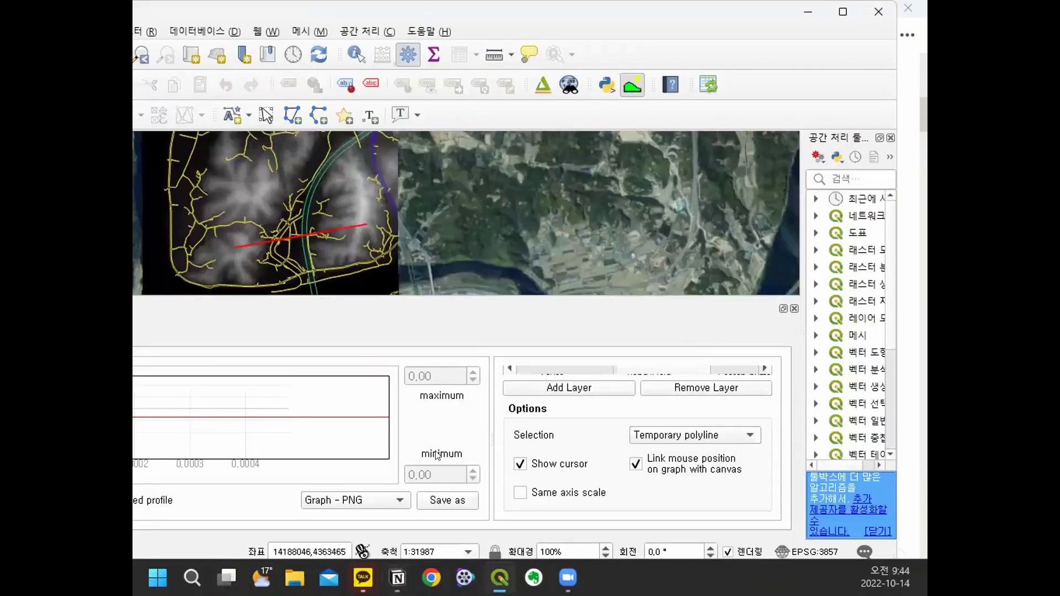
click(587, 389)
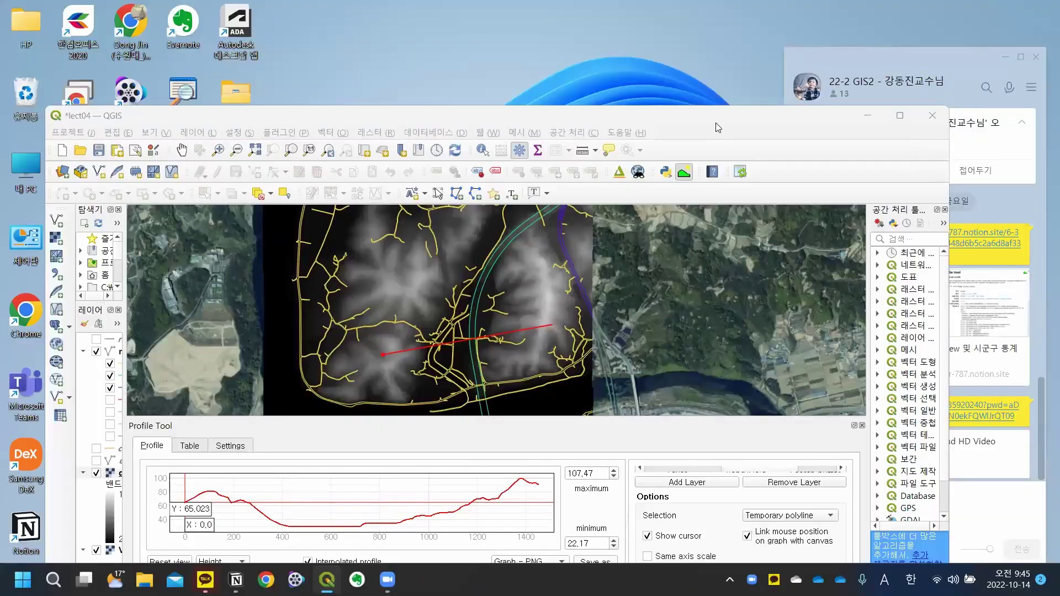
Step: Maximize the QGIS window and enlarge the layer panel and the Profile Tool panel, keeping the dem layer selected
double_click(717, 128)
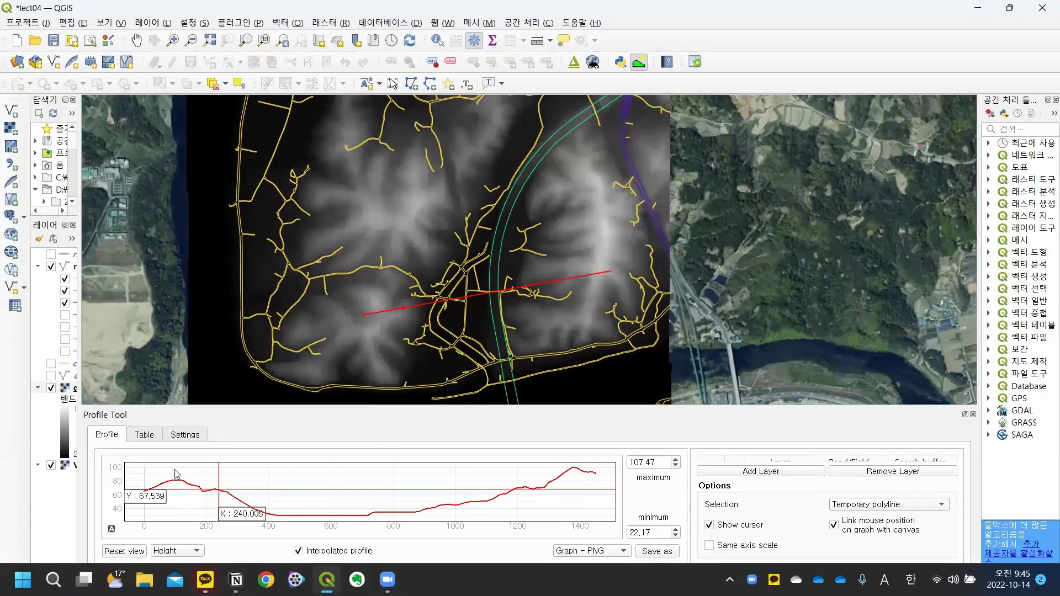
drag(83, 340, 144, 345)
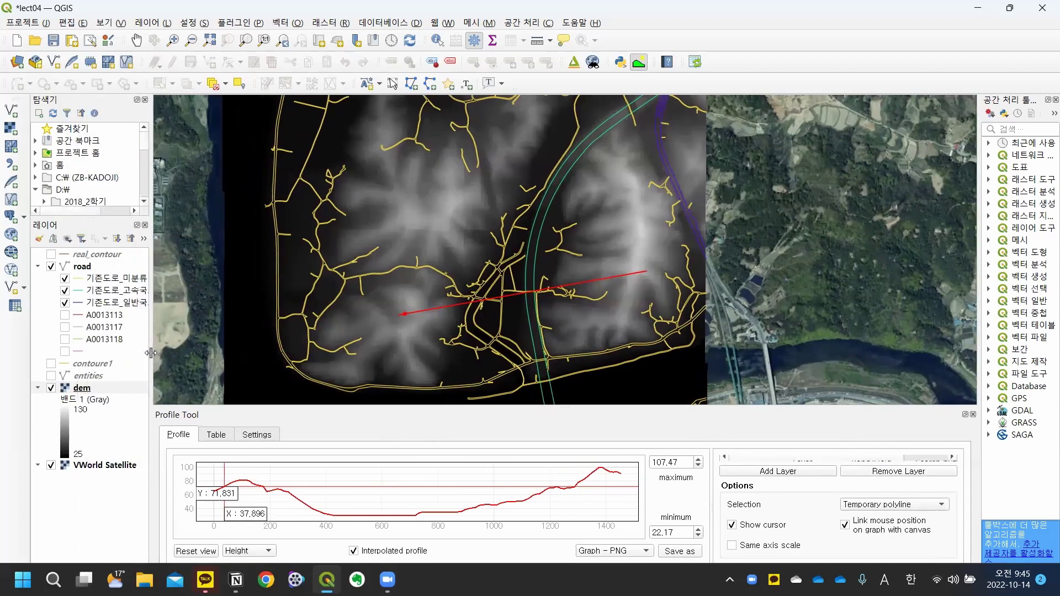
click(88, 390)
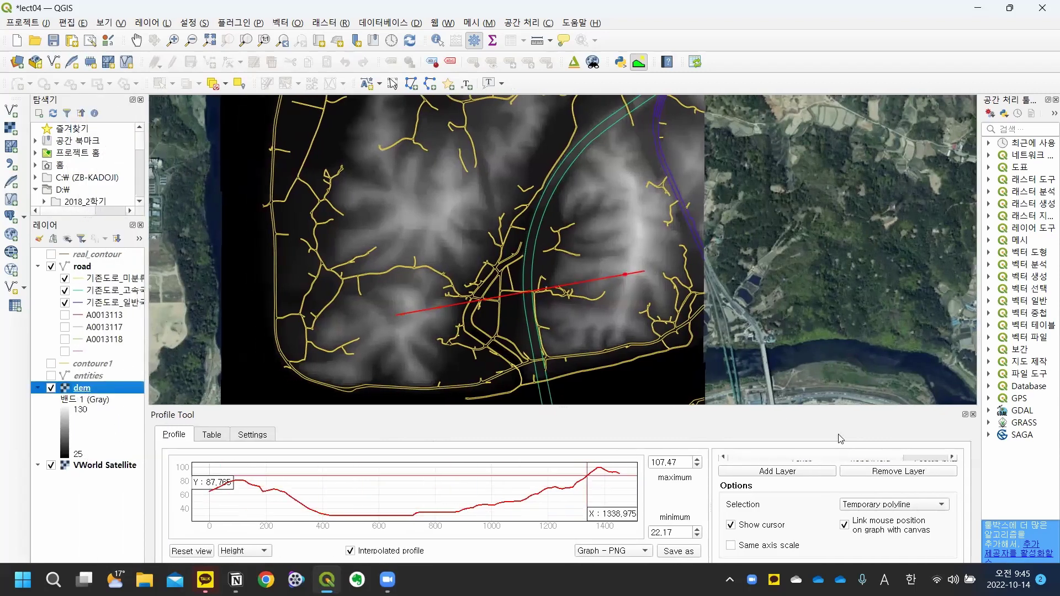
drag(768, 409, 774, 348)
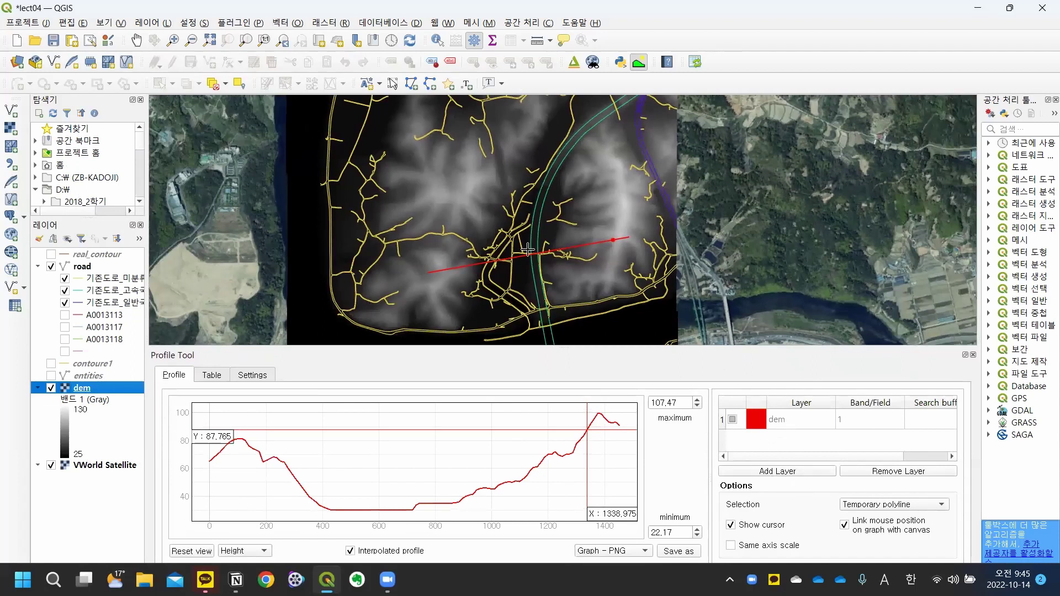
Step: Hide the dem layer and compare the profile graph with the satellite imagery along the whole profile line
click(51, 389)
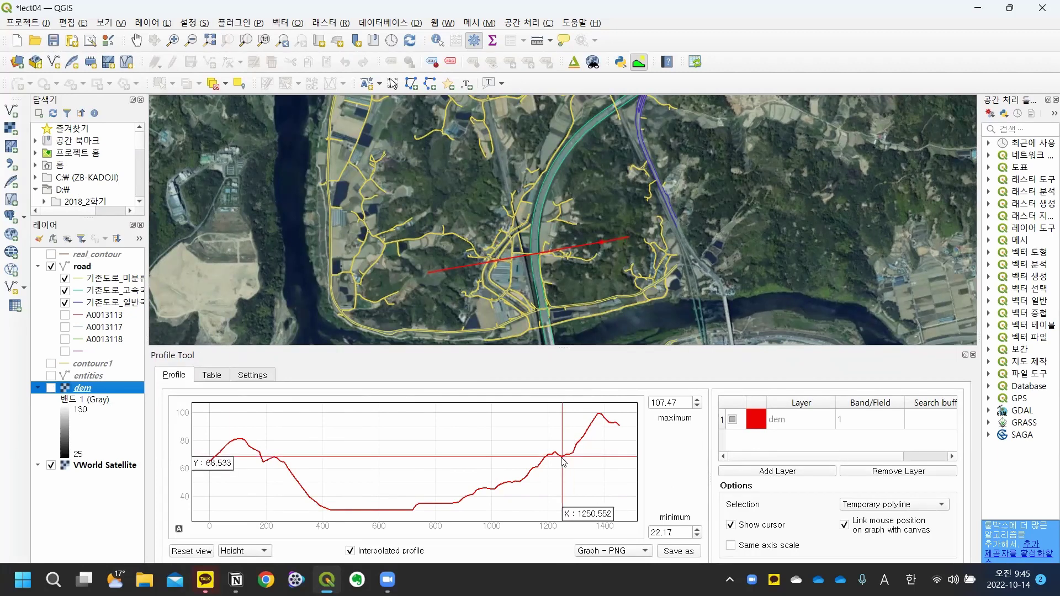
scroll(611, 248, up, 5)
scroll(610, 248, down, 5)
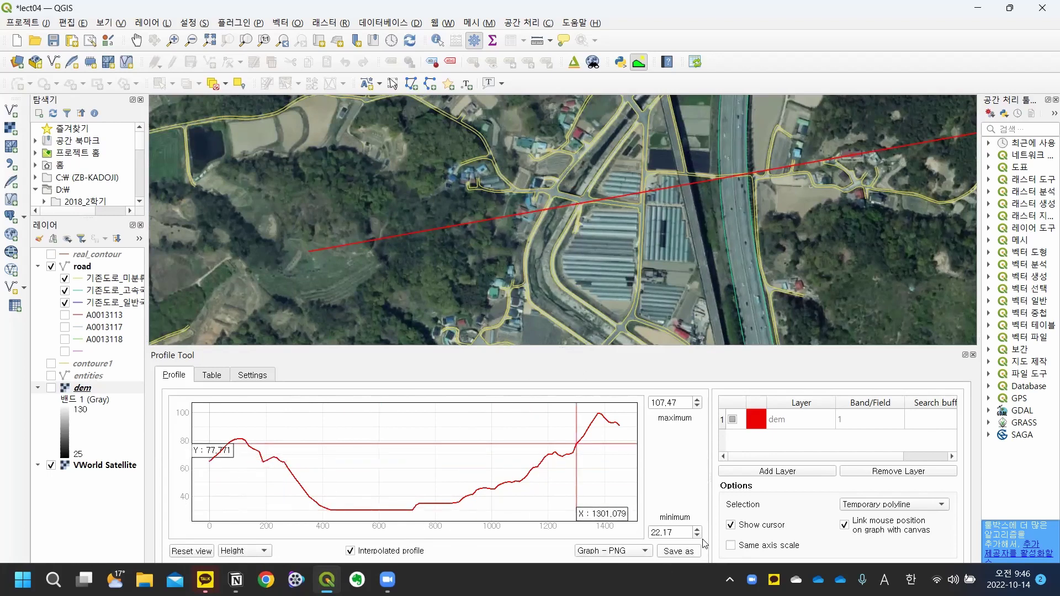
scroll(834, 192, down, 2)
drag(734, 229, 584, 243)
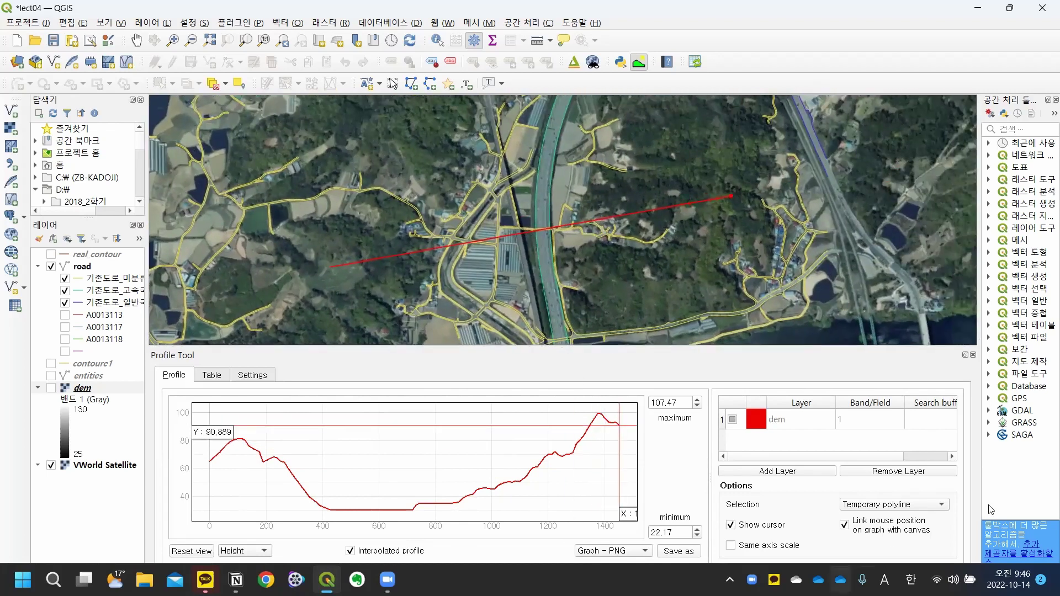
Step: Save the profile graph as the PNG image sectionn1.png in the GIS folder 2022_let5
click(674, 551)
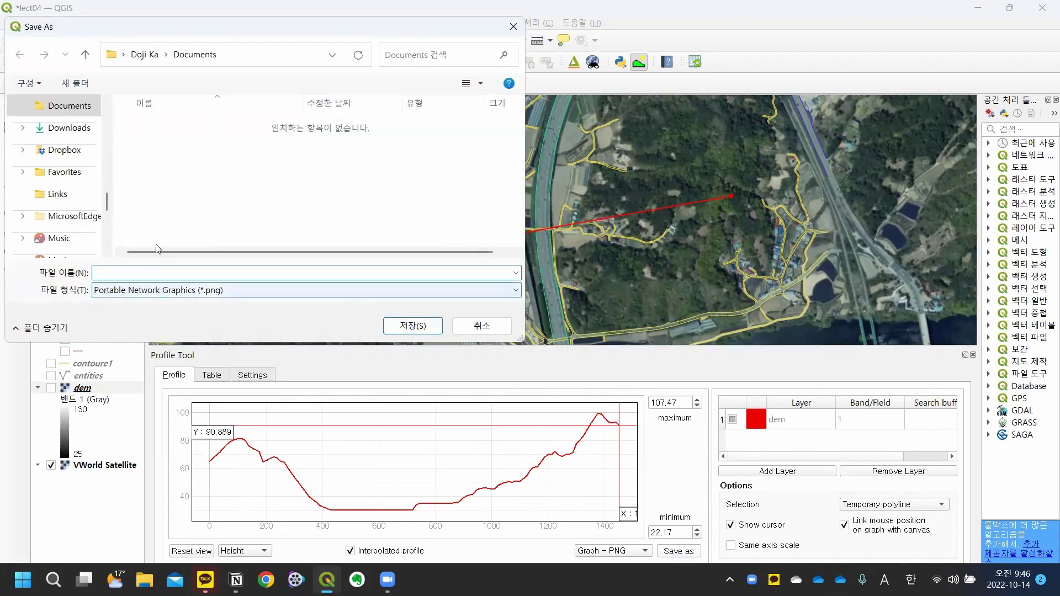
drag(184, 32, 355, 152)
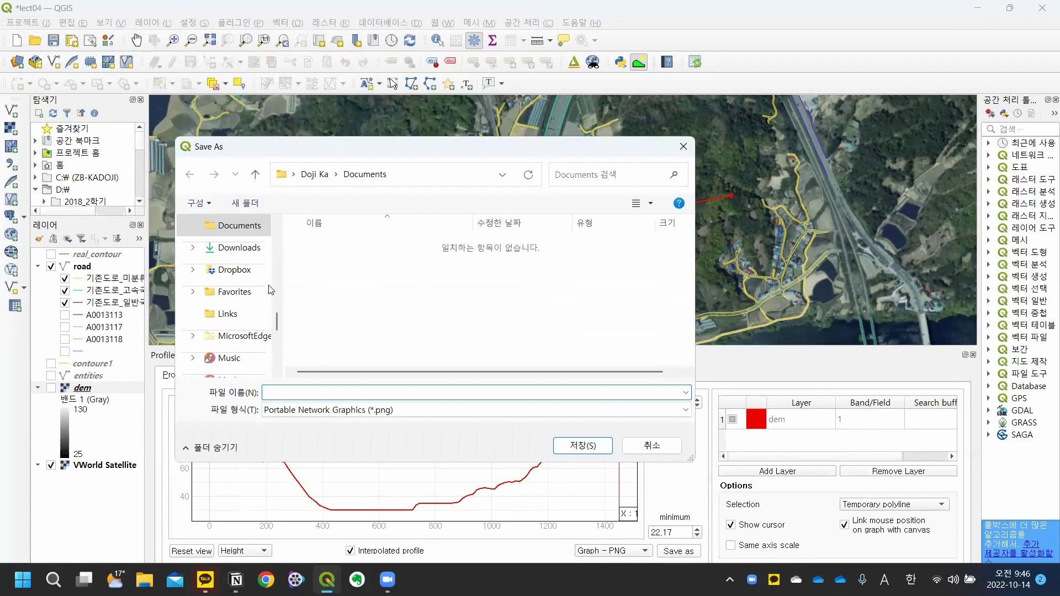
drag(283, 287, 401, 286)
scroll(331, 287, down, 8)
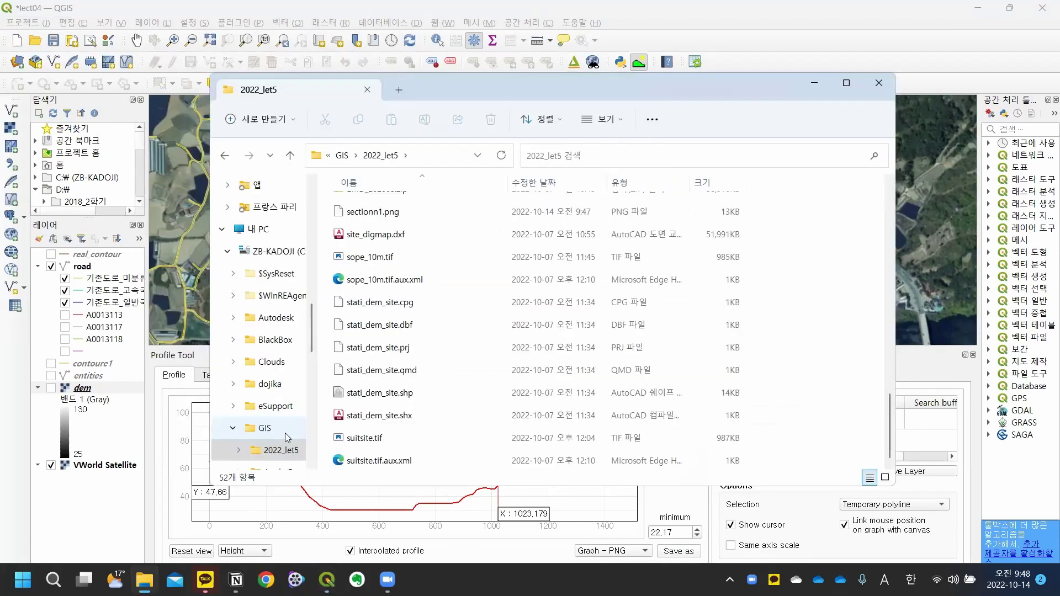
Step: Open sectionn1.png from the 2022_let5 folder, choosing FastStone Image Viewer as the permanent app for PNG files
scroll(419, 276, up, 1)
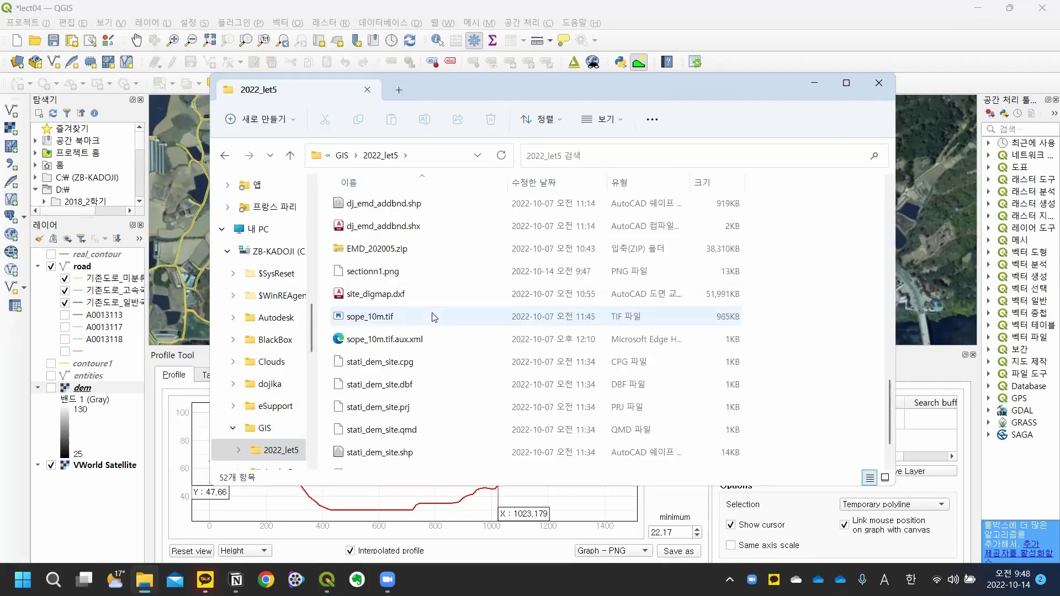
click(418, 273)
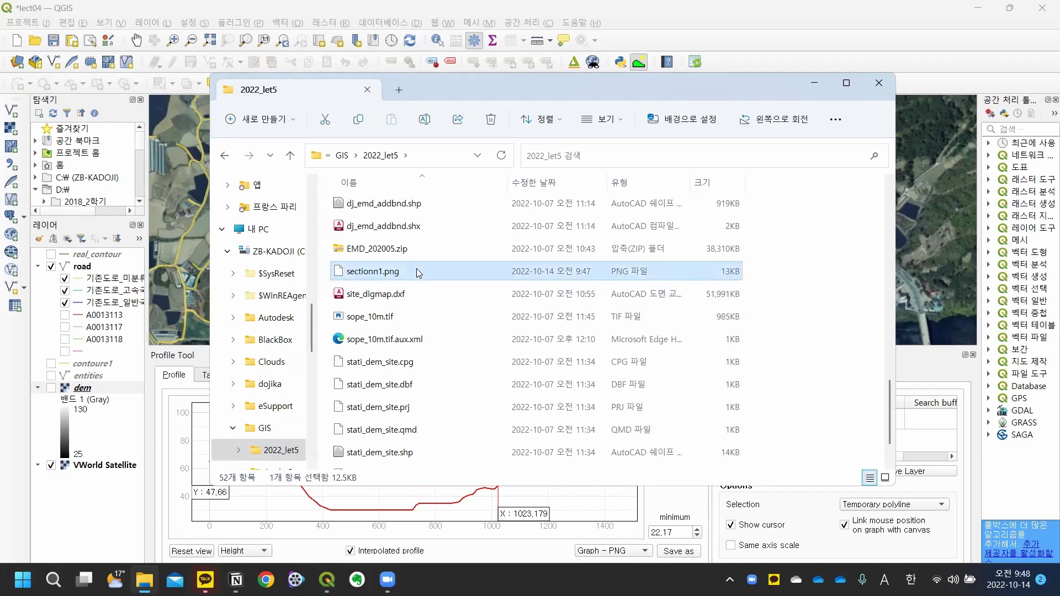
right_click(416, 268)
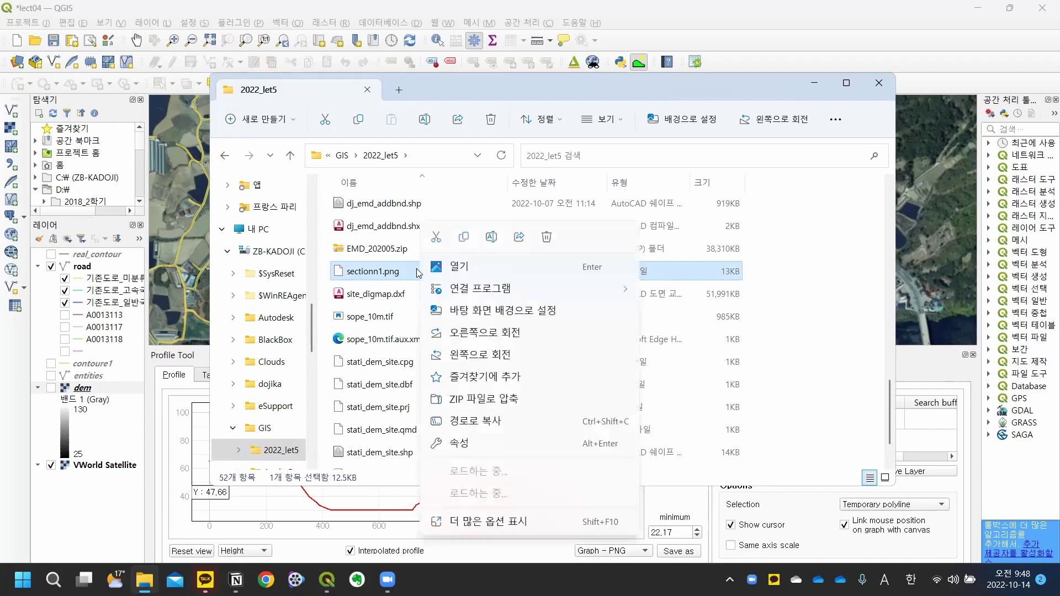
click(474, 268)
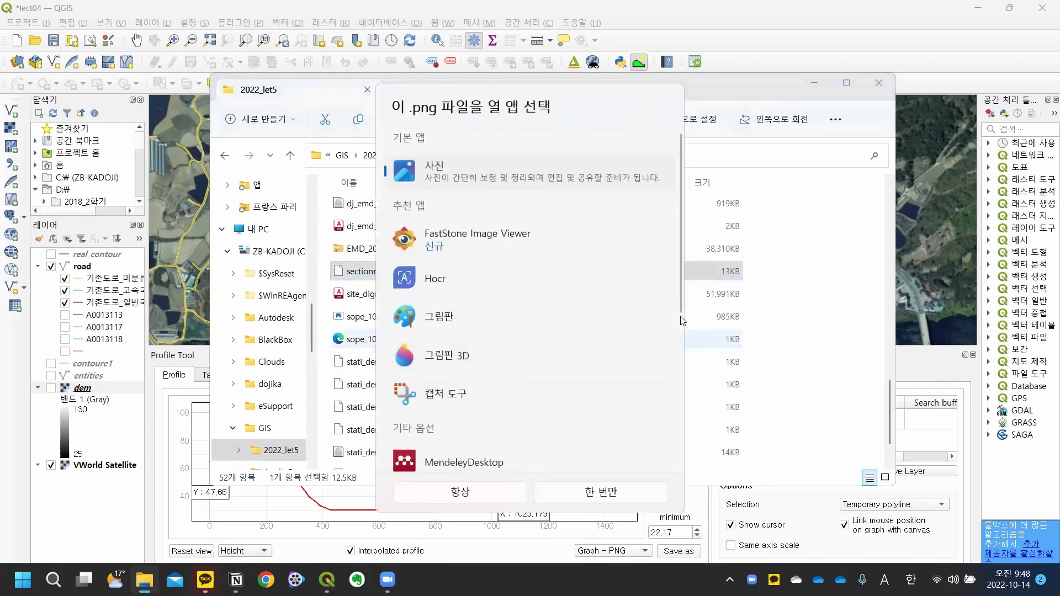
click(479, 243)
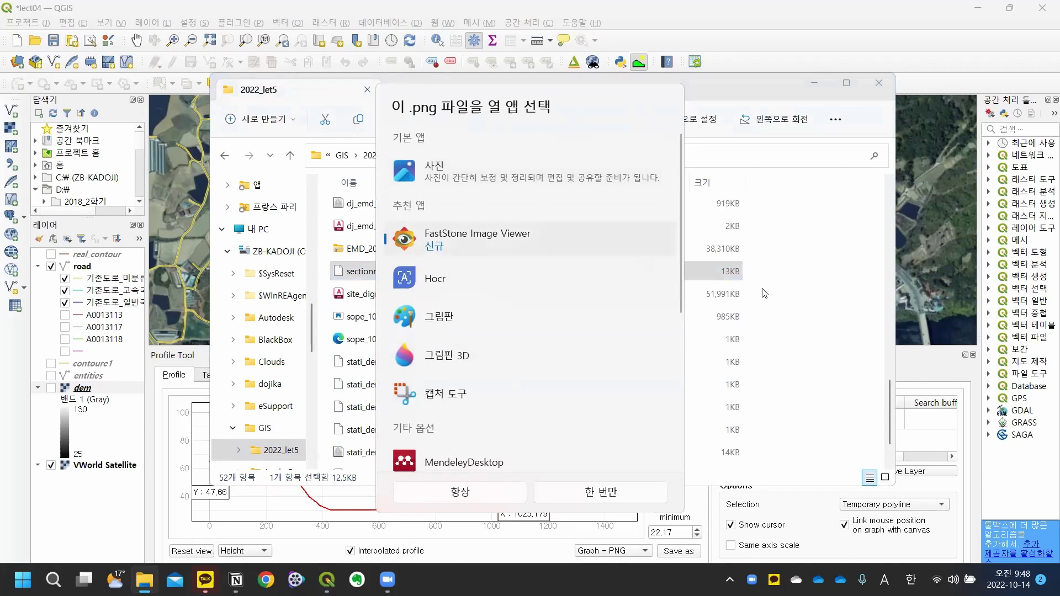
click(499, 505)
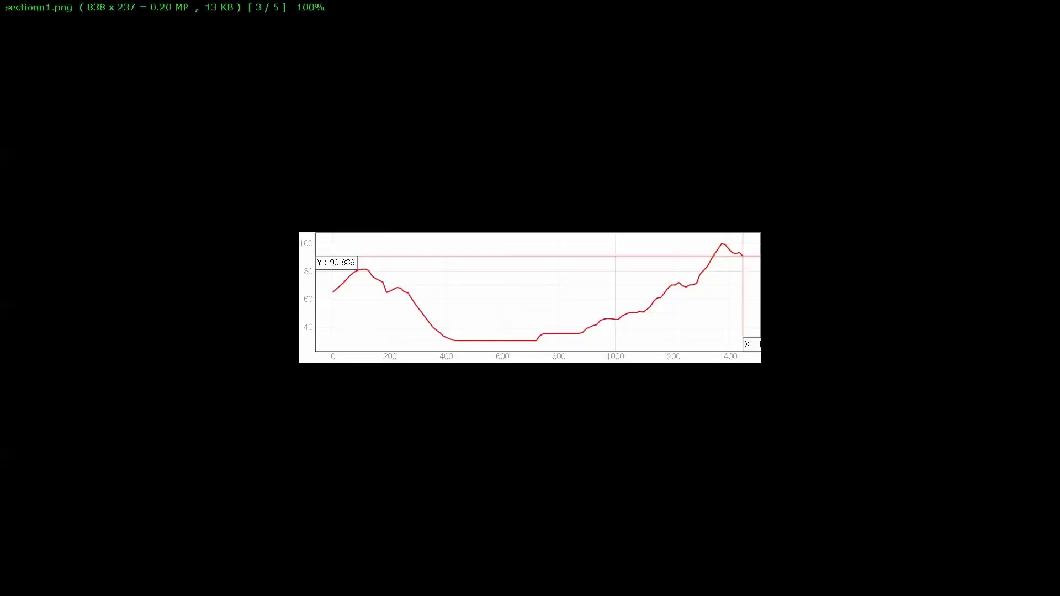
Step: Inspect the saved profile image enlarged, exit the image viewer and minimize the file explorer to return to QGIS
click(578, 244)
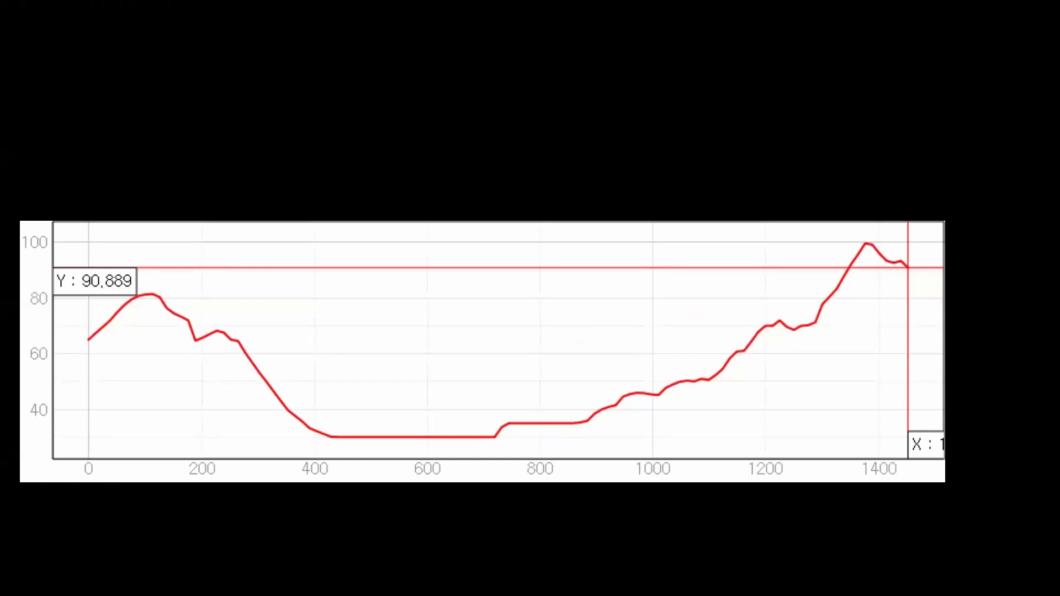
click(578, 244)
key(Escape)
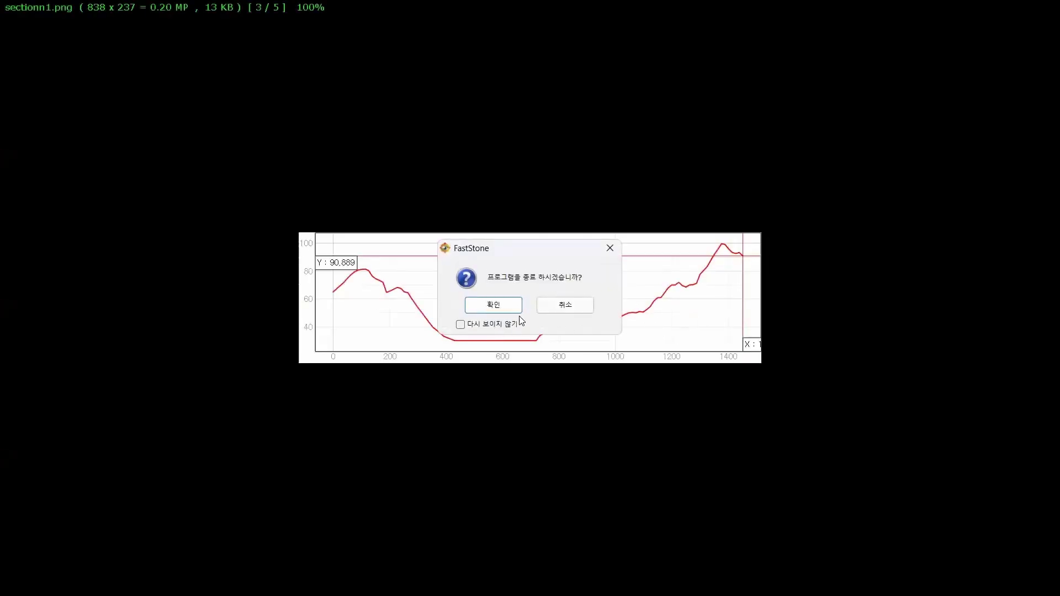
click(497, 307)
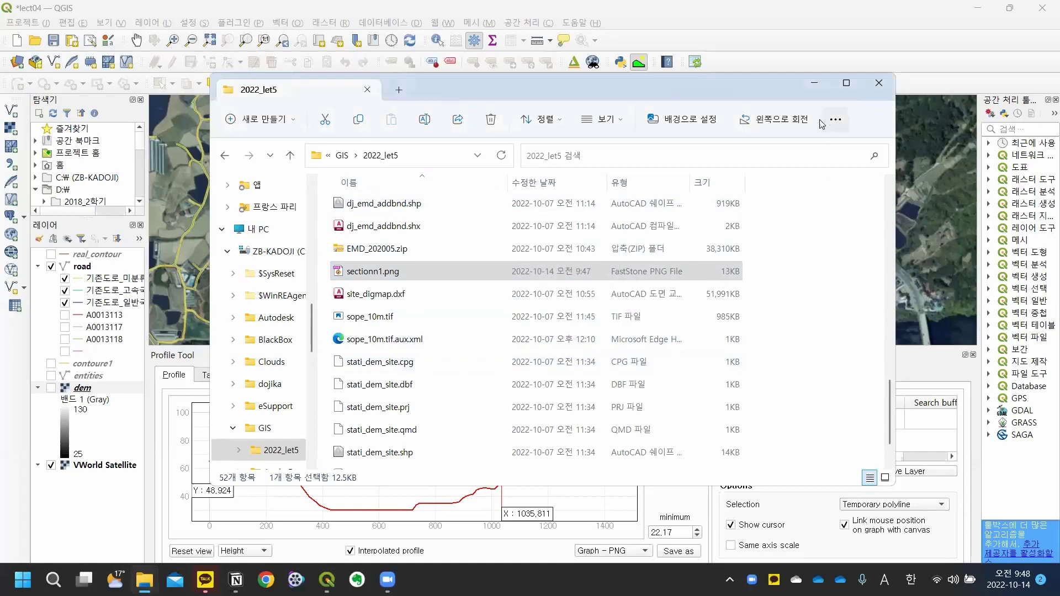
click(814, 83)
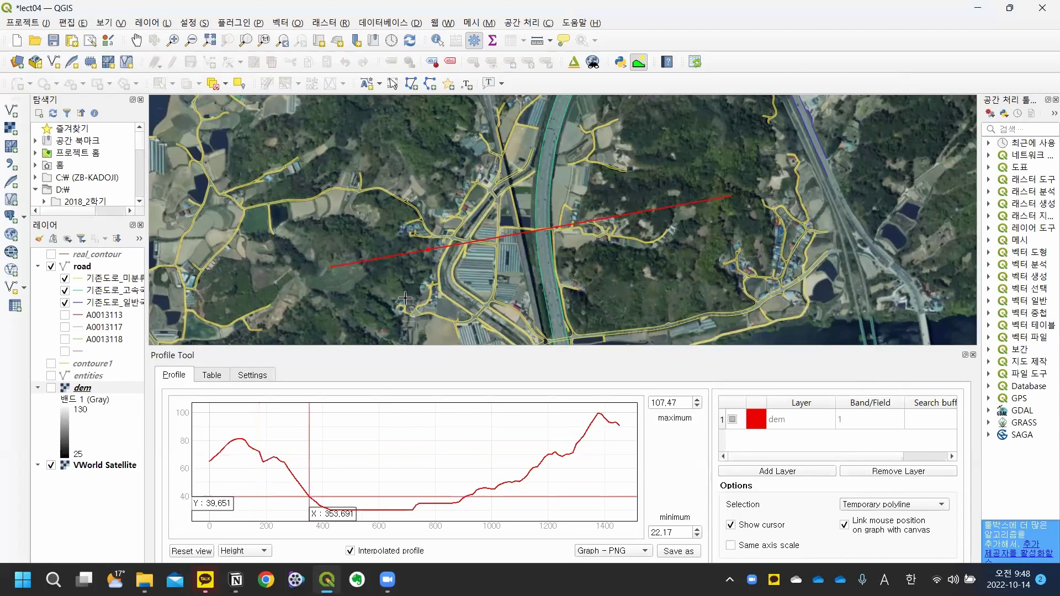
Step: Draw a multi-point profile line northward along the expressway, from near the river to just past its crossing with the purple road
click(558, 327)
click(543, 255)
click(555, 119)
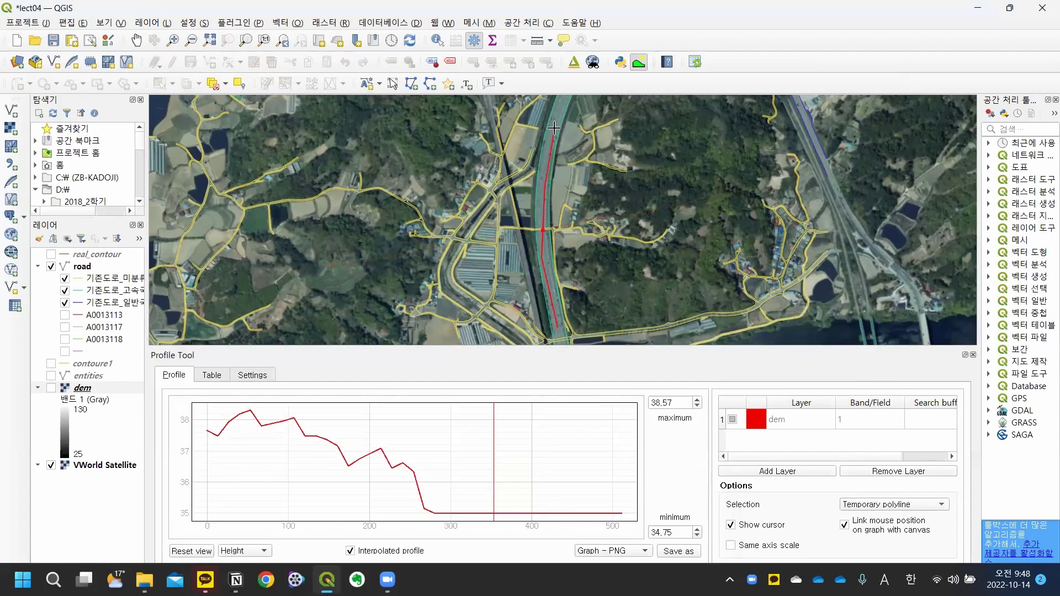
drag(554, 128, 511, 228)
scroll(512, 229, down, 1)
click(528, 192)
click(548, 164)
click(566, 145)
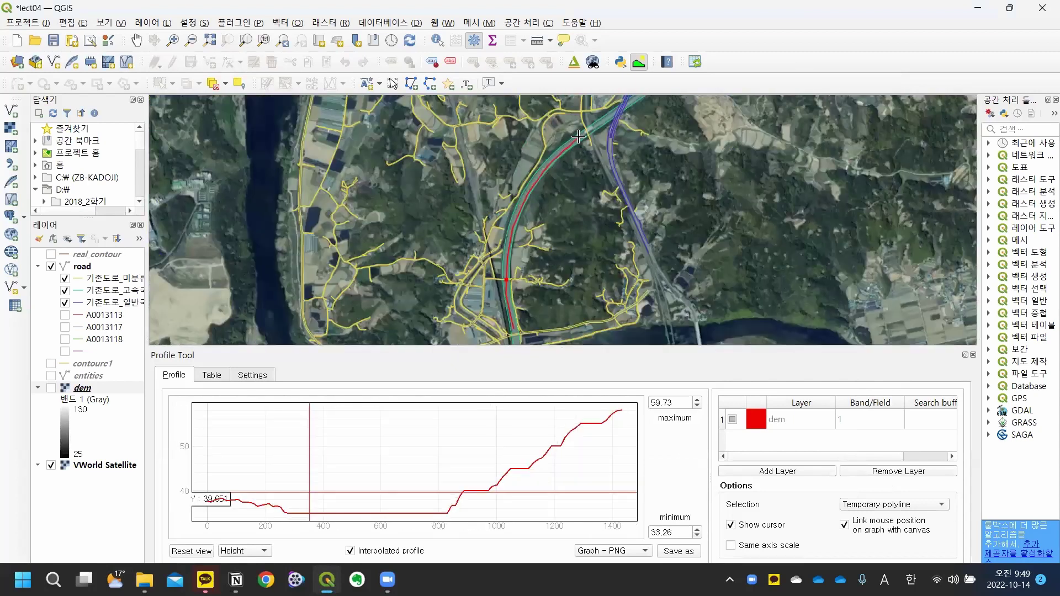
click(587, 131)
click(599, 124)
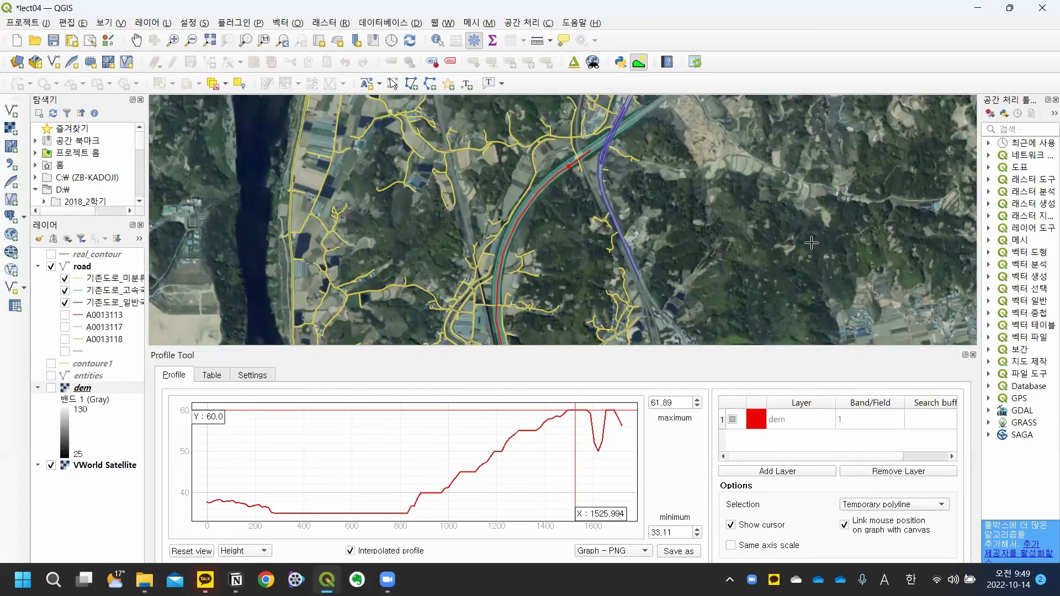
Step: Draw a straight east-west profile line across the expressway, then replace it with one from the western hill to the hills beyond the purple road
click(789, 259)
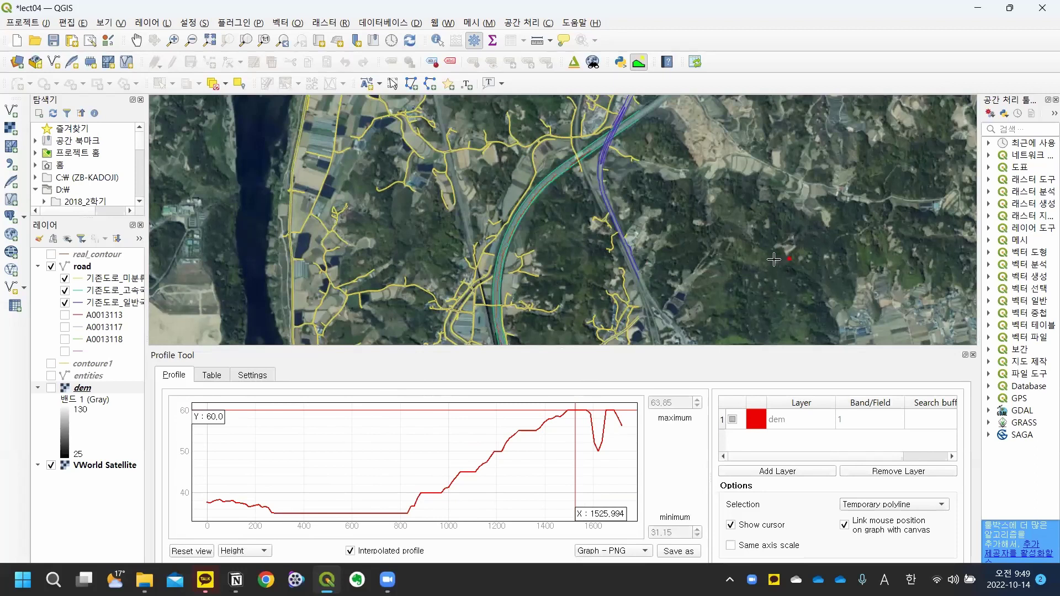
right_click(426, 278)
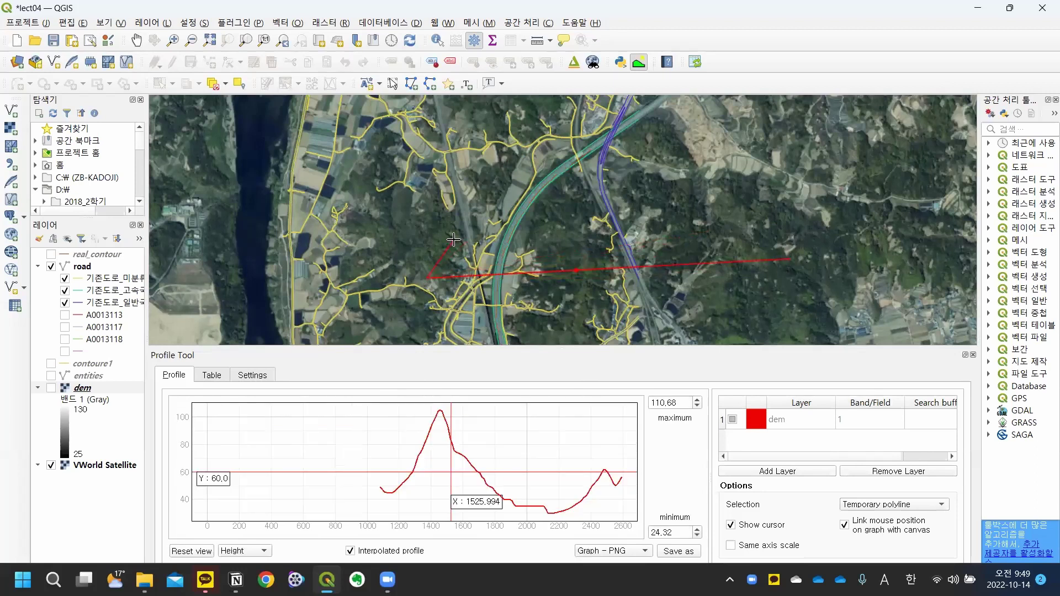
click(415, 264)
right_click(706, 239)
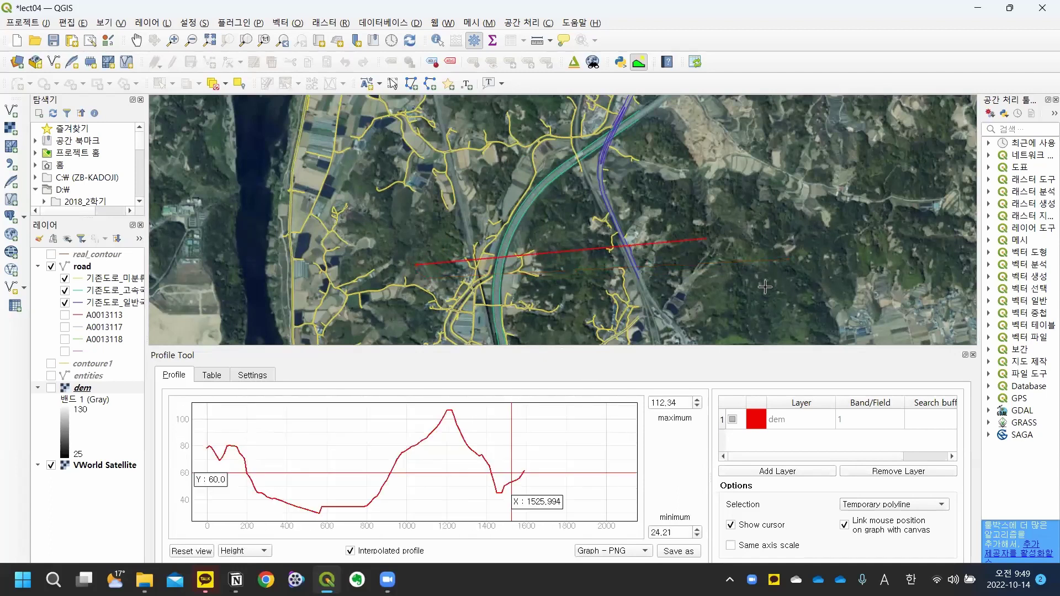
Step: Lower the profile graph's minimum height to 19.21
click(698, 530)
click(698, 529)
click(697, 529)
click(698, 535)
click(698, 536)
click(698, 536)
click(698, 535)
click(698, 536)
click(698, 536)
click(698, 535)
click(698, 536)
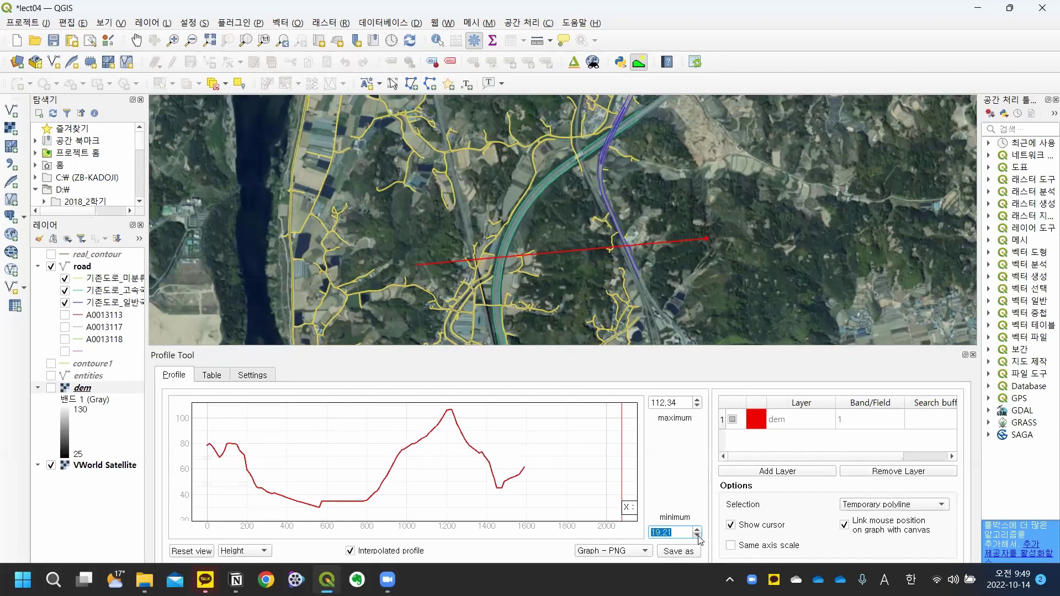
Step: Raise the profile graph's maximum height to 125.34
click(698, 400)
click(698, 400)
click(698, 400)
click(698, 400)
click(698, 400)
click(697, 400)
click(697, 400)
click(697, 401)
click(697, 400)
click(698, 400)
click(698, 400)
click(698, 400)
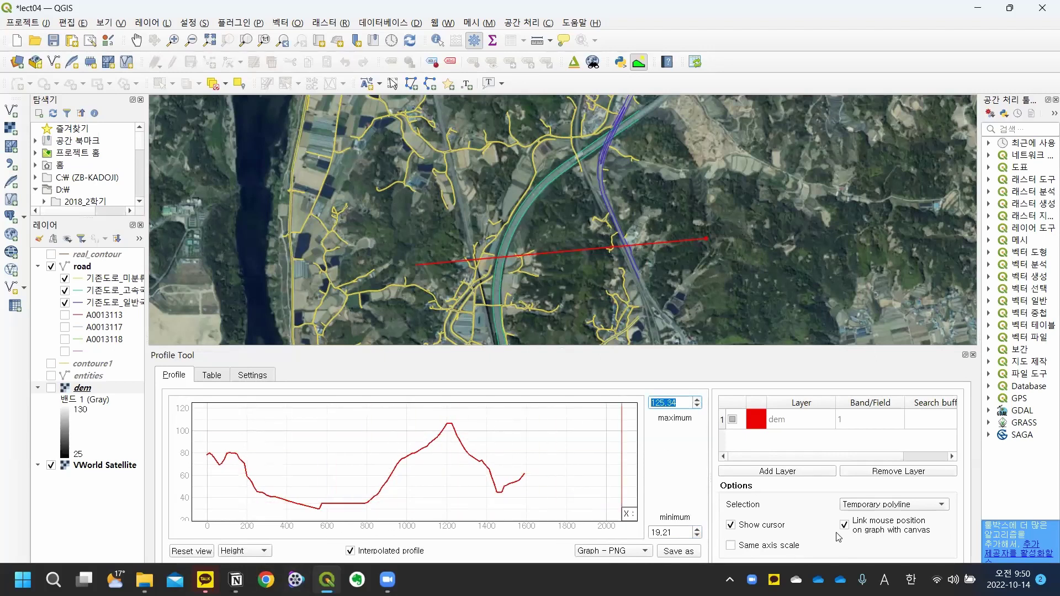
Step: Switch to the Notion lecture notes and view the example images of the 3D terrain with buildings
click(776, 437)
key(alt+Tab)
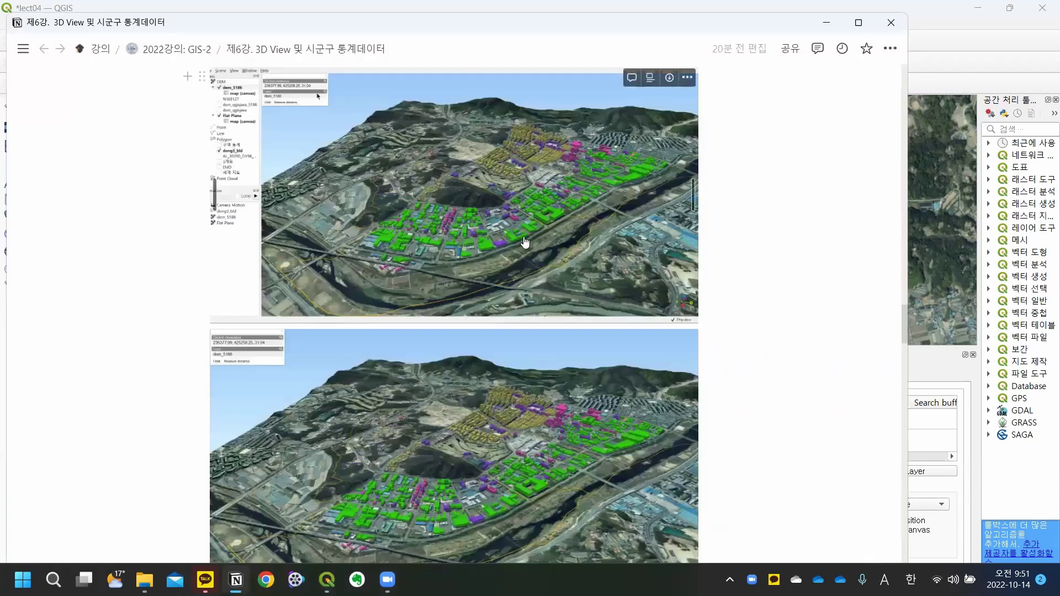
Step: Review the lecture notes from the 3D building examples back to the Profile tool instructions and the Qgis2threejs plugin section
scroll(509, 249, up, 3)
scroll(509, 249, down, 2)
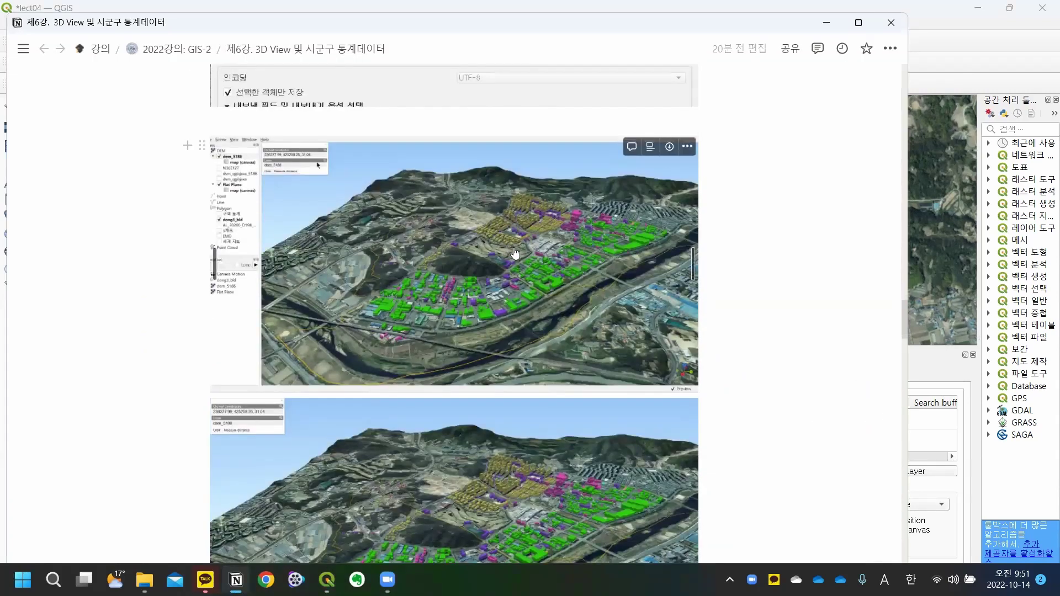
scroll(522, 256, down, 6)
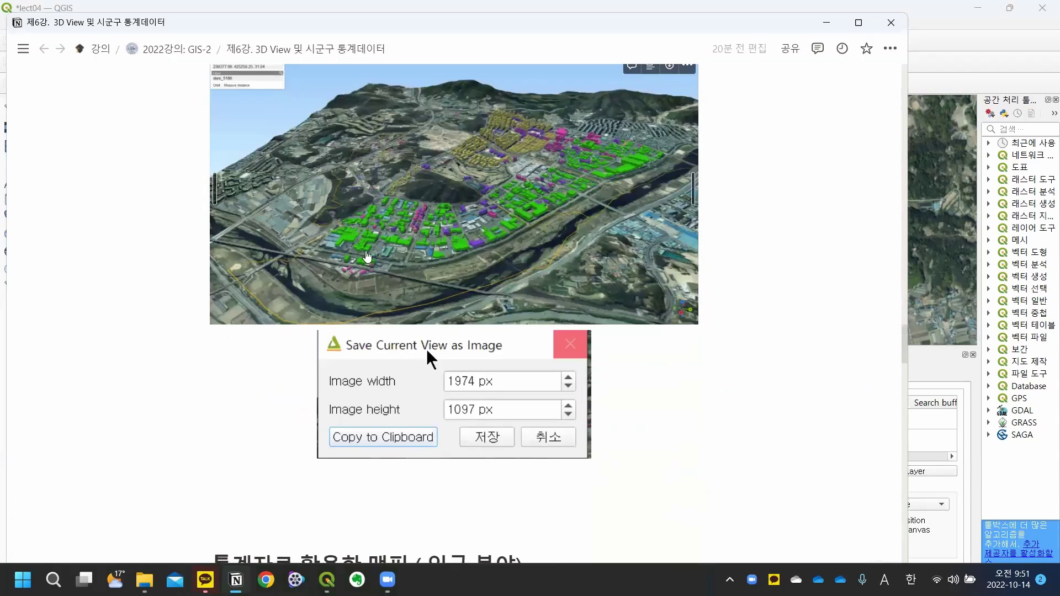
scroll(422, 266, down, 5)
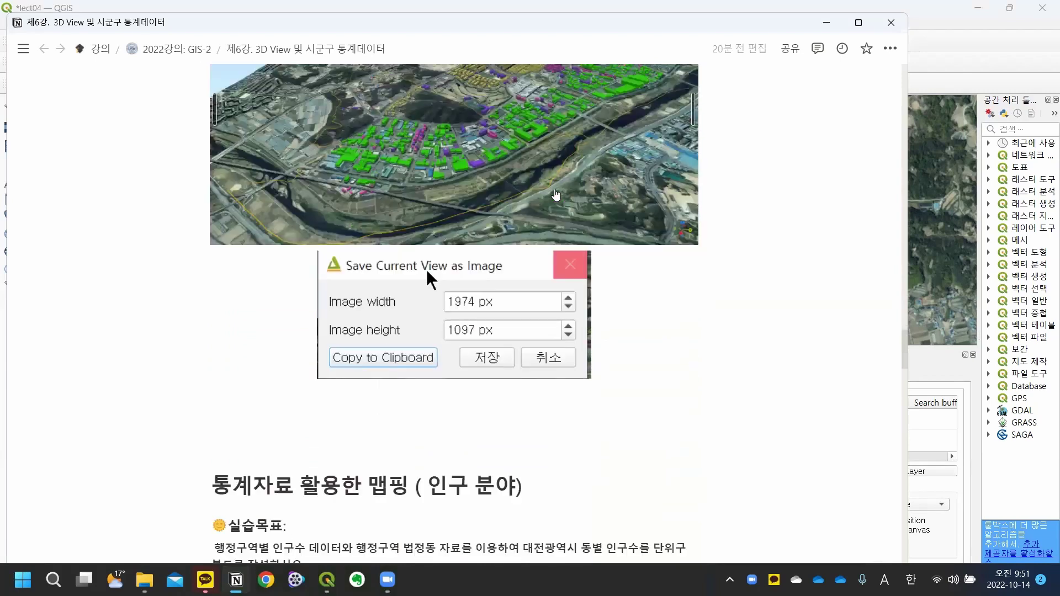
scroll(540, 230, up, 6)
scroll(540, 230, up, 1)
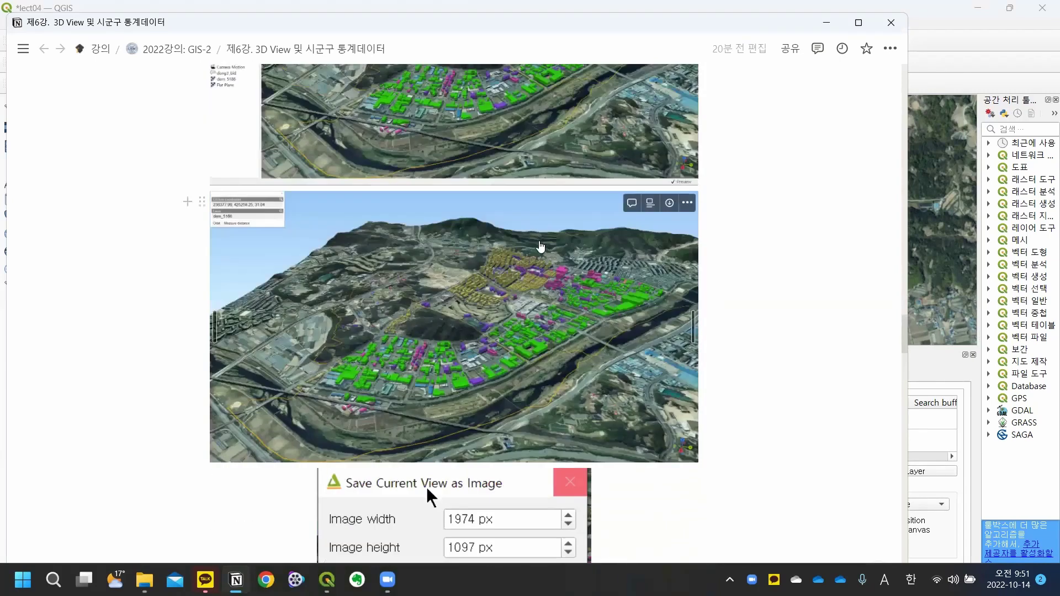
scroll(555, 308, up, 20)
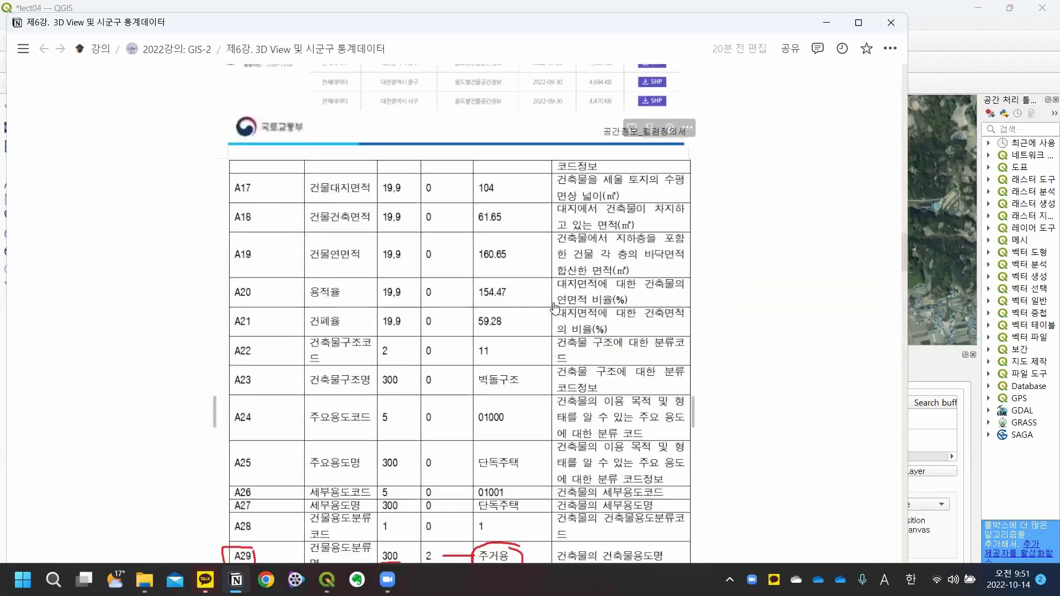
scroll(553, 308, up, 15)
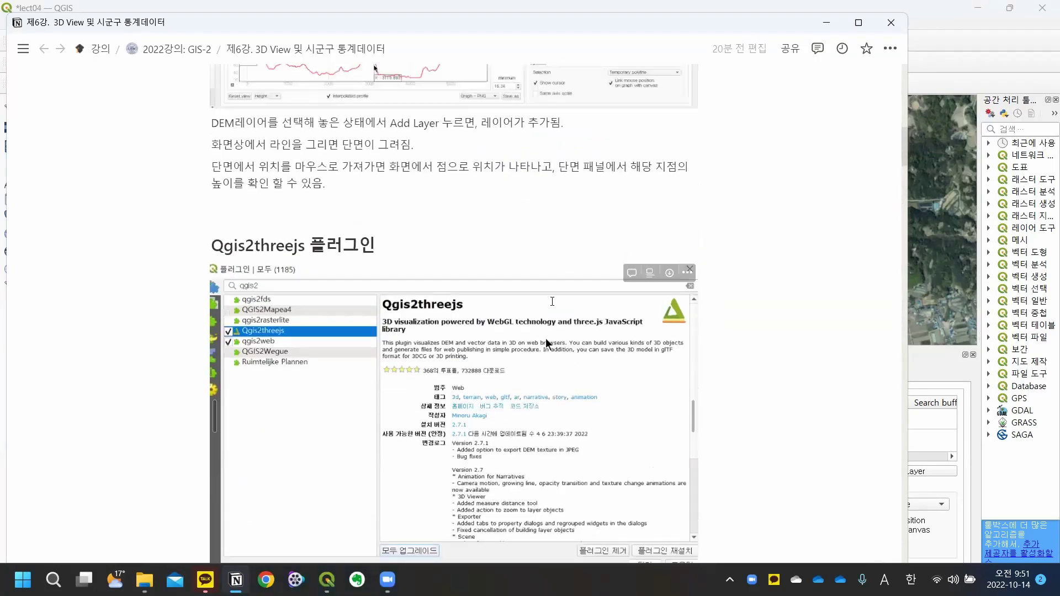
scroll(466, 235, up, 10)
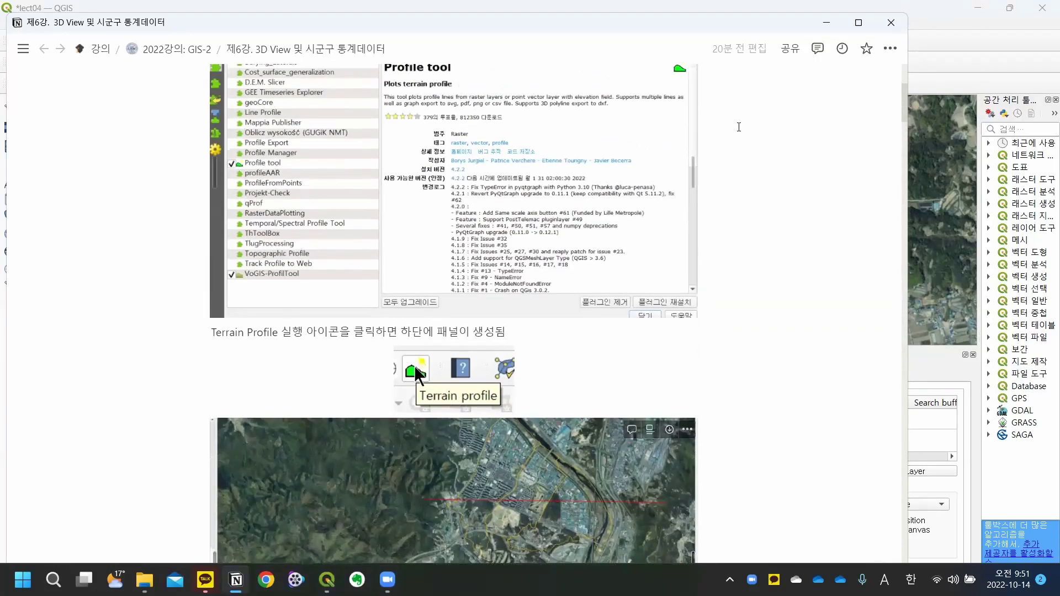
scroll(546, 331, down, 12)
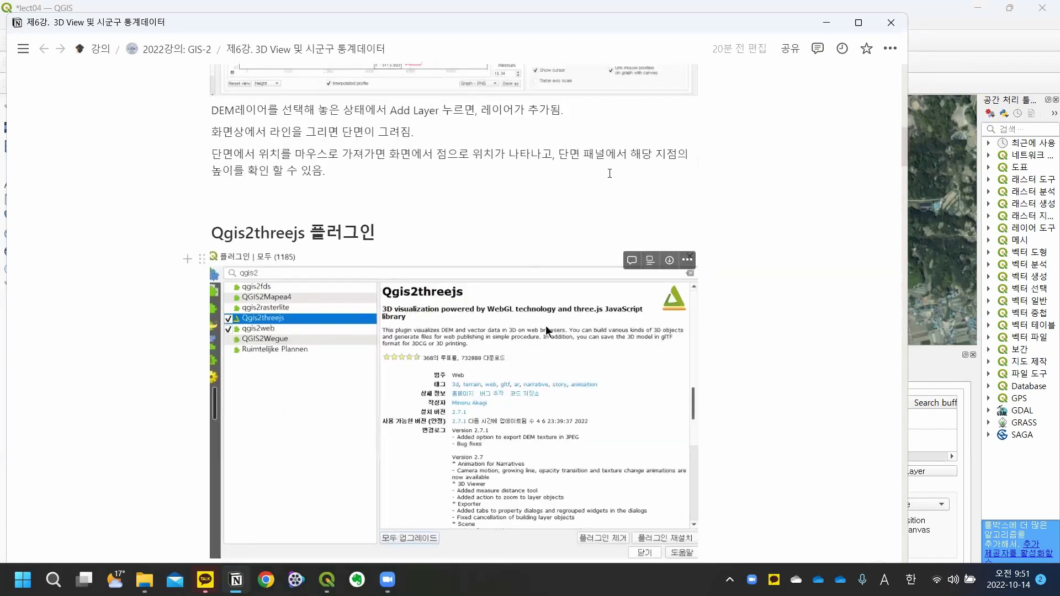
Step: Switch to QGIS, search the plugin manager for "qgis2" and view the Qgis2threejs plugin's details
drag(504, 29, 598, 454)
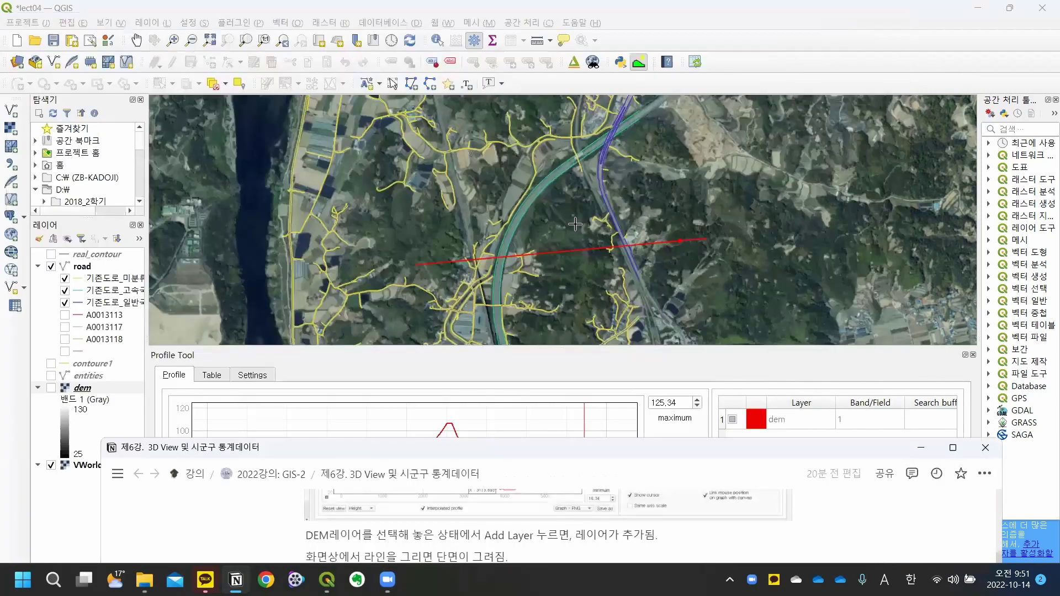
click(215, 105)
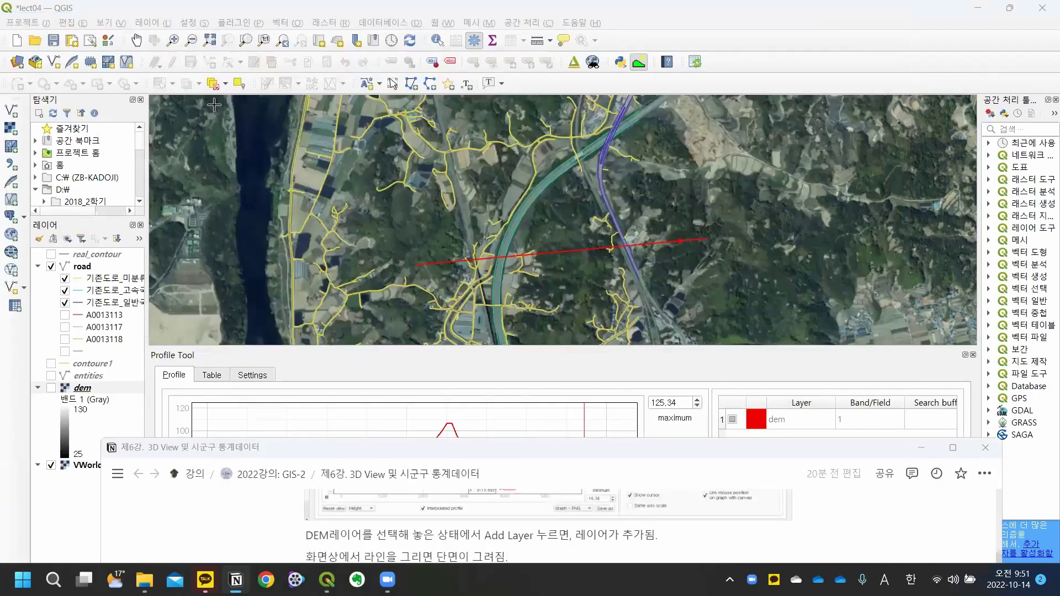
click(246, 23)
key(Escape)
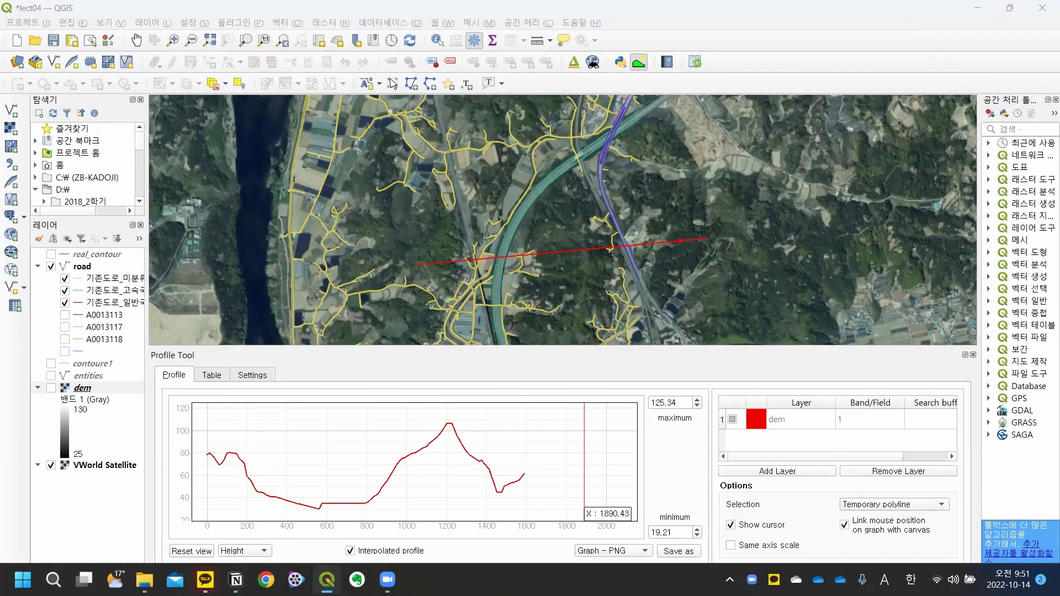
double_click(314, 95)
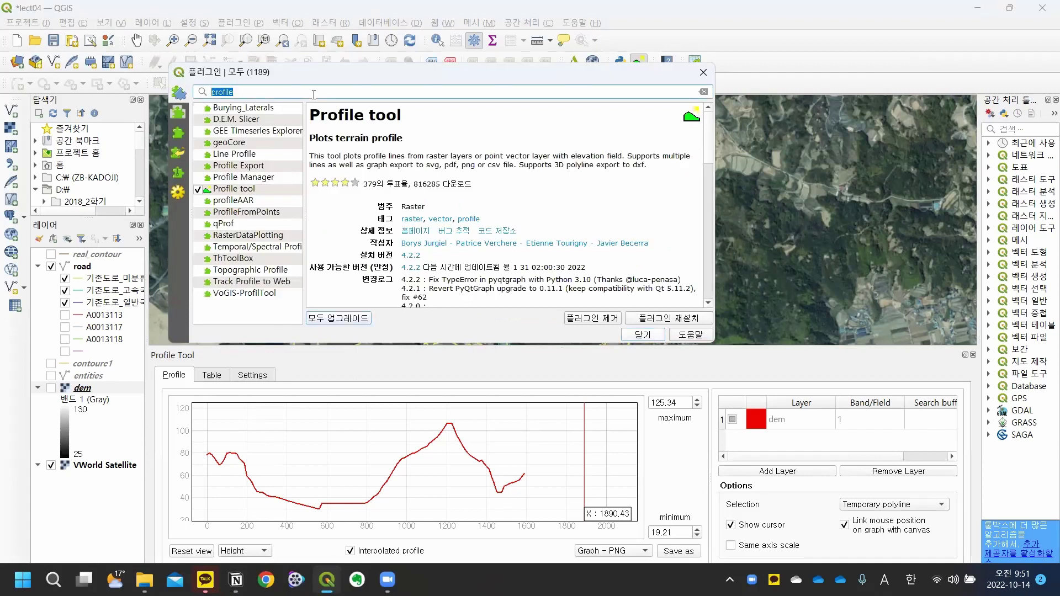
text(qg)
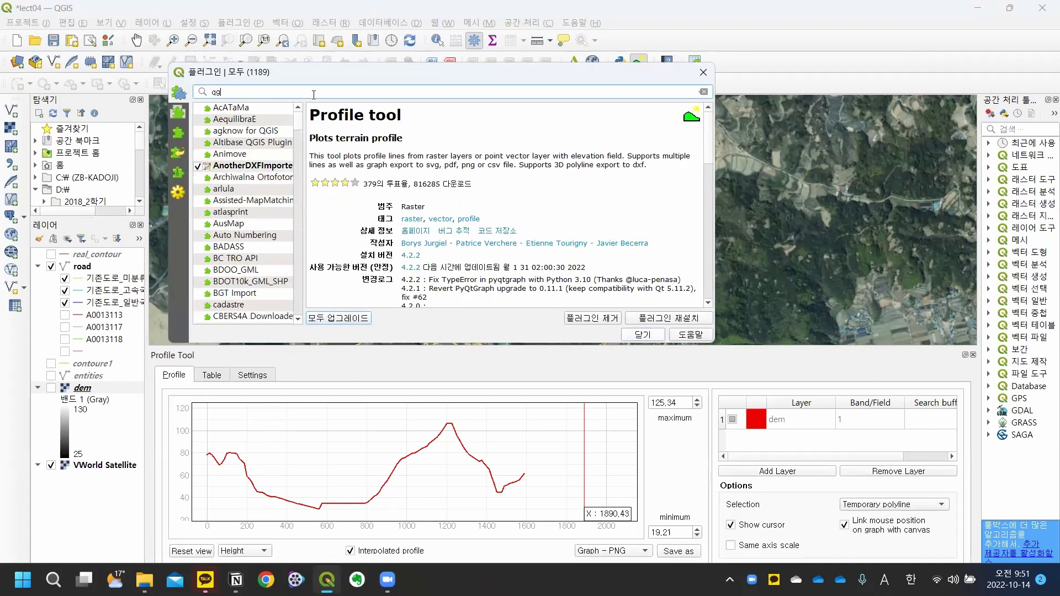
text(is2)
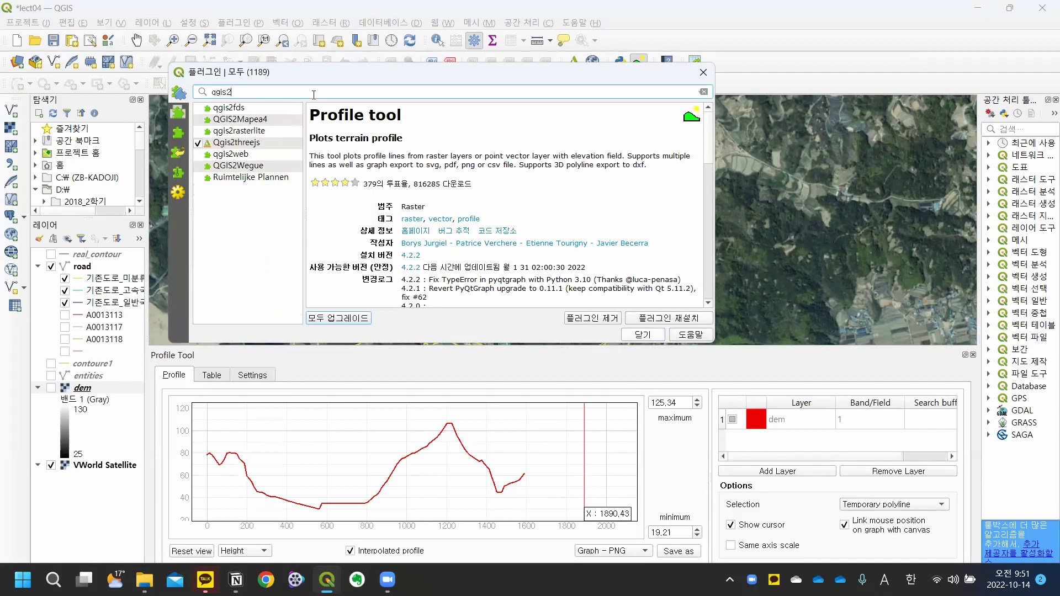
click(280, 145)
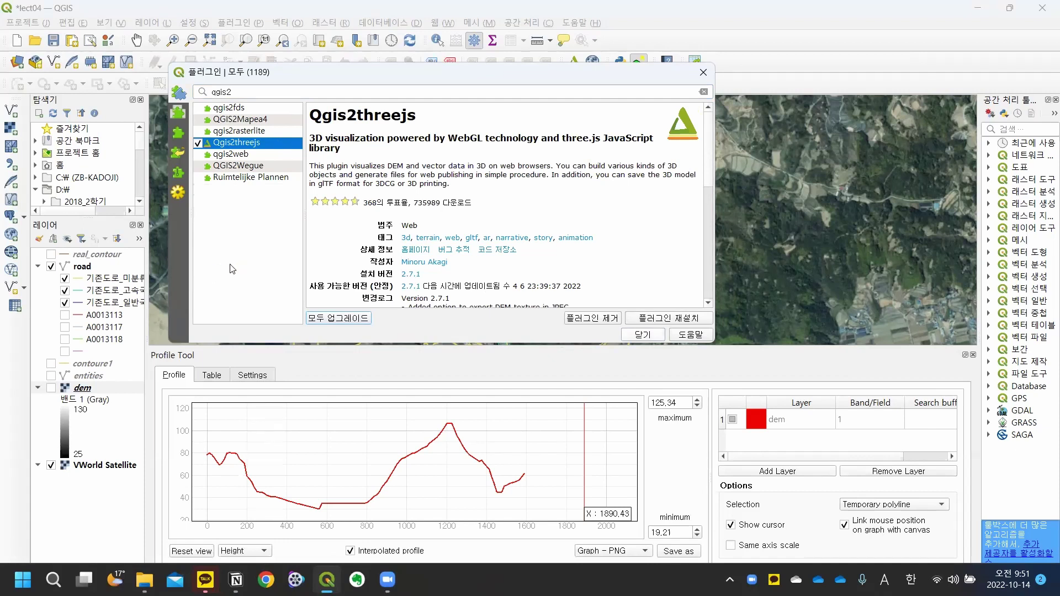
click(643, 334)
Step: Locate the Qgis2threejs Exporter command among the web plugin commands without starting it
click(442, 23)
mouse_move(469, 53)
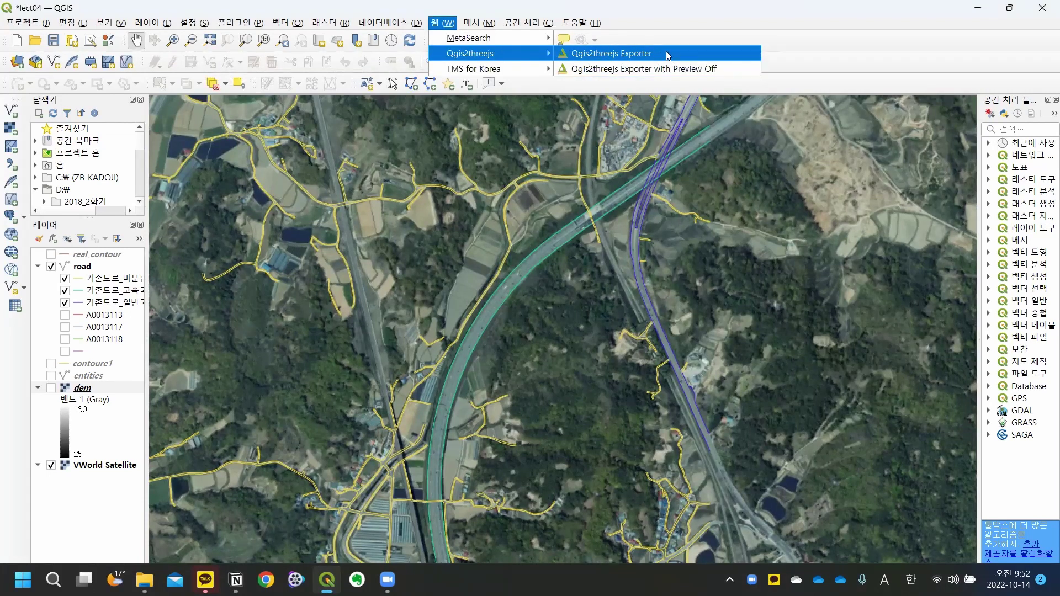
click(743, 26)
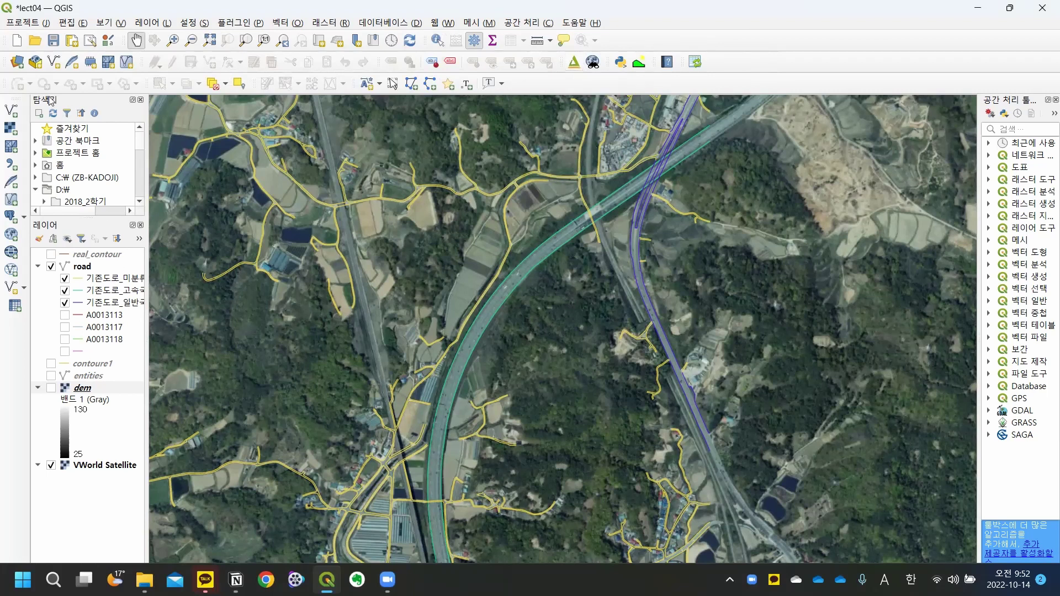
Step: Create a new empty project, discarding the unsaved changes to the current one
click(15, 41)
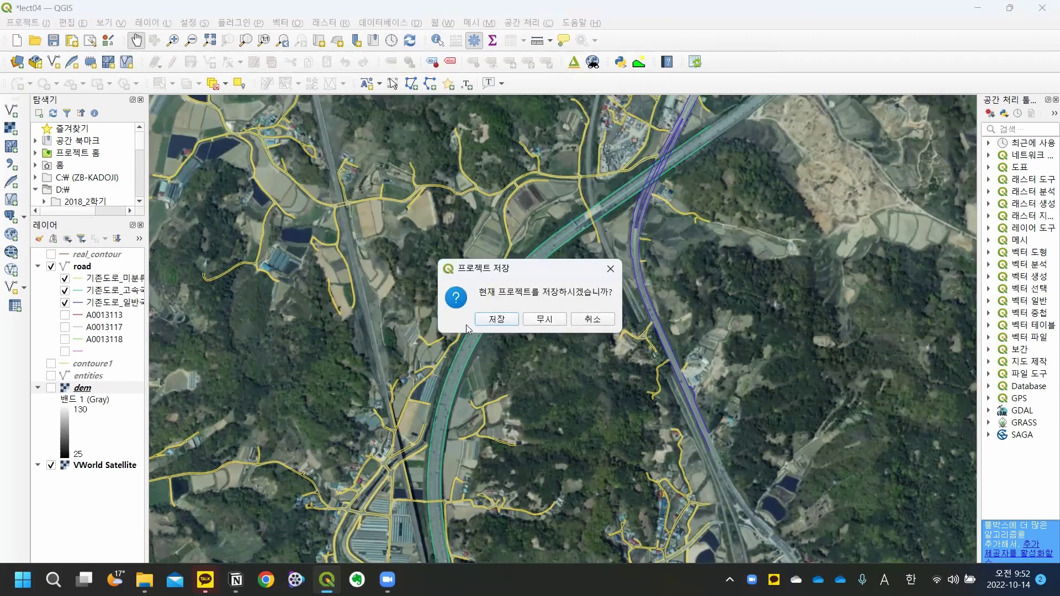
click(545, 319)
Step: Switch to the Notion lecture notes, examine the Qgis2threejs Exporter terrain example, and return to QGIS
key(alt+Tab)
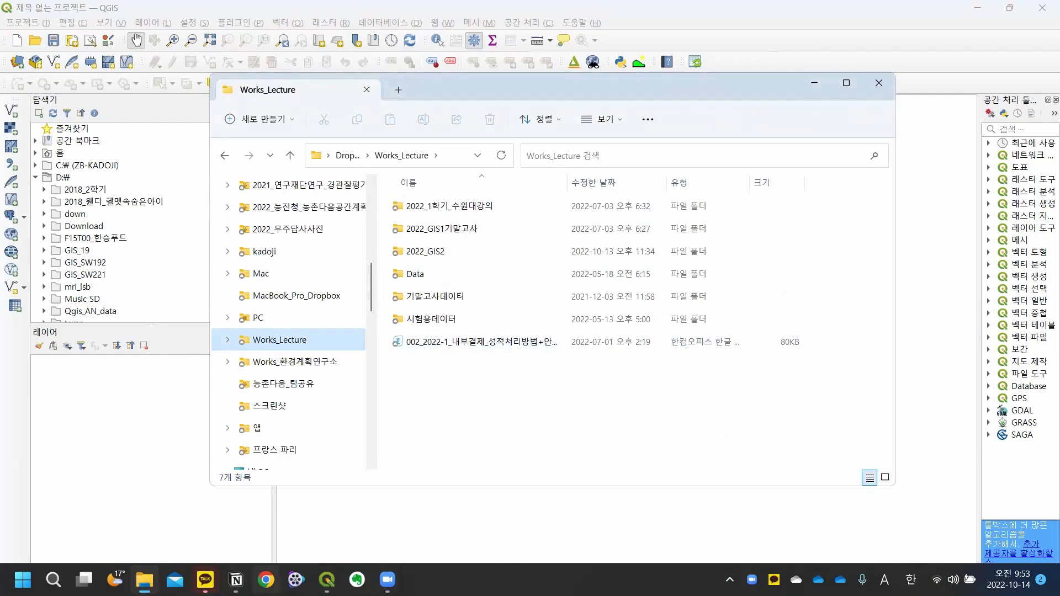
click(237, 580)
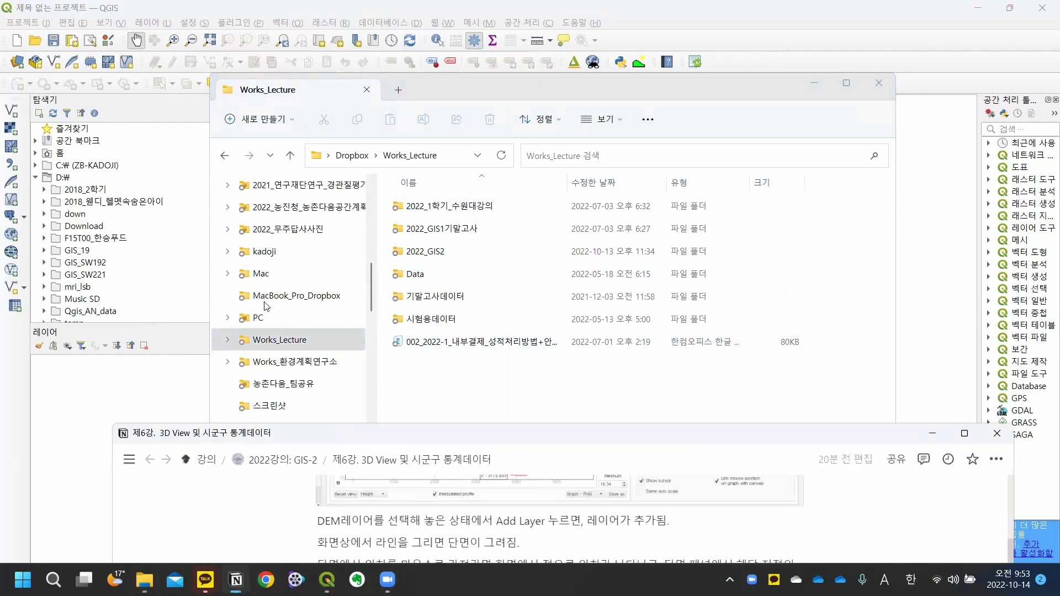
scroll(492, 252, down, 10)
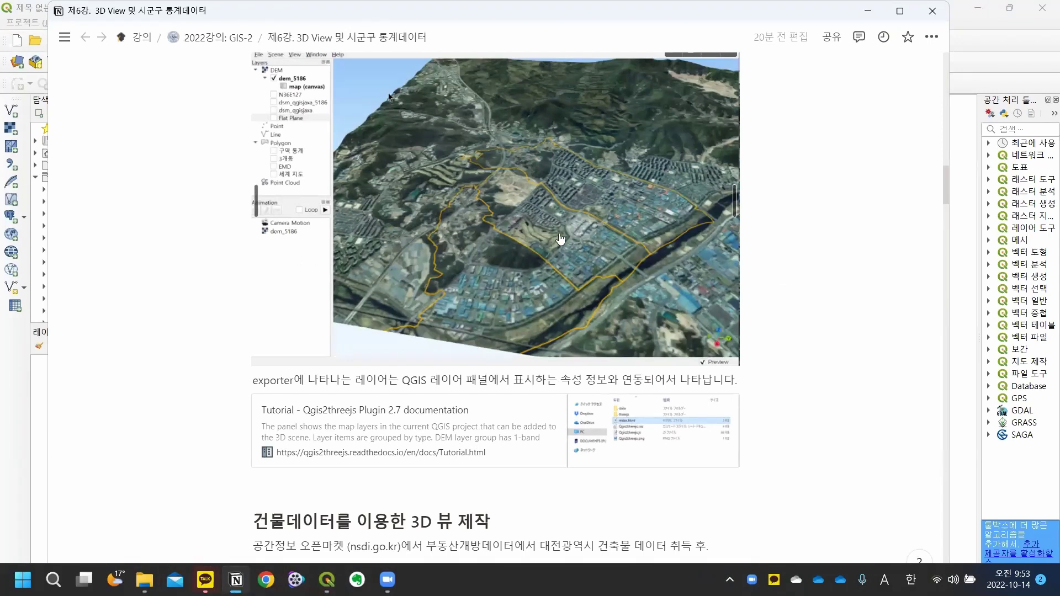
click(868, 12)
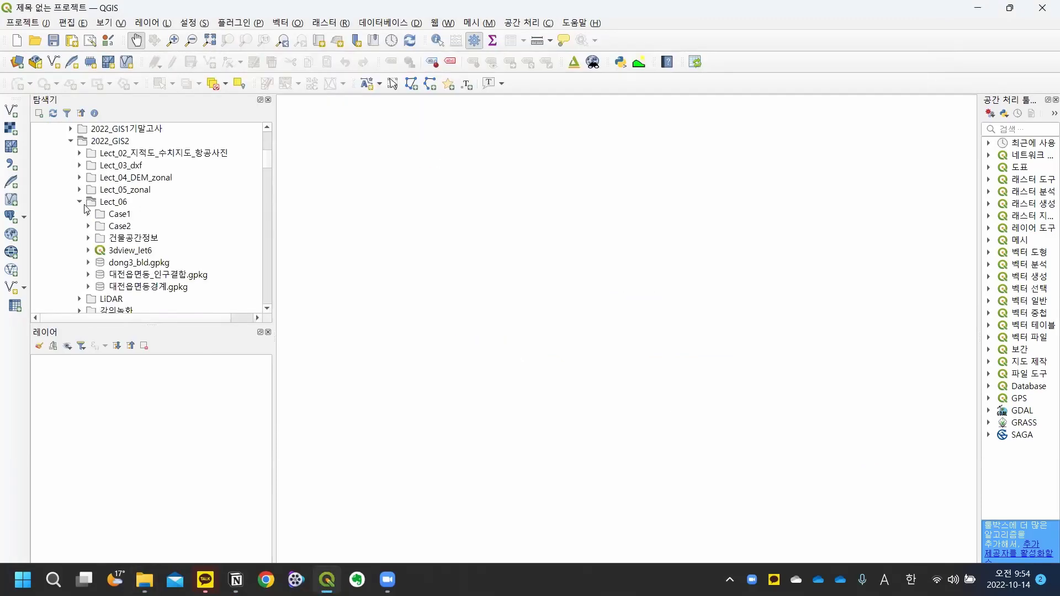
Step: Add the dem_5186.tif raster from the Lect_05_zonal folder to the project as a layer
click(80, 189)
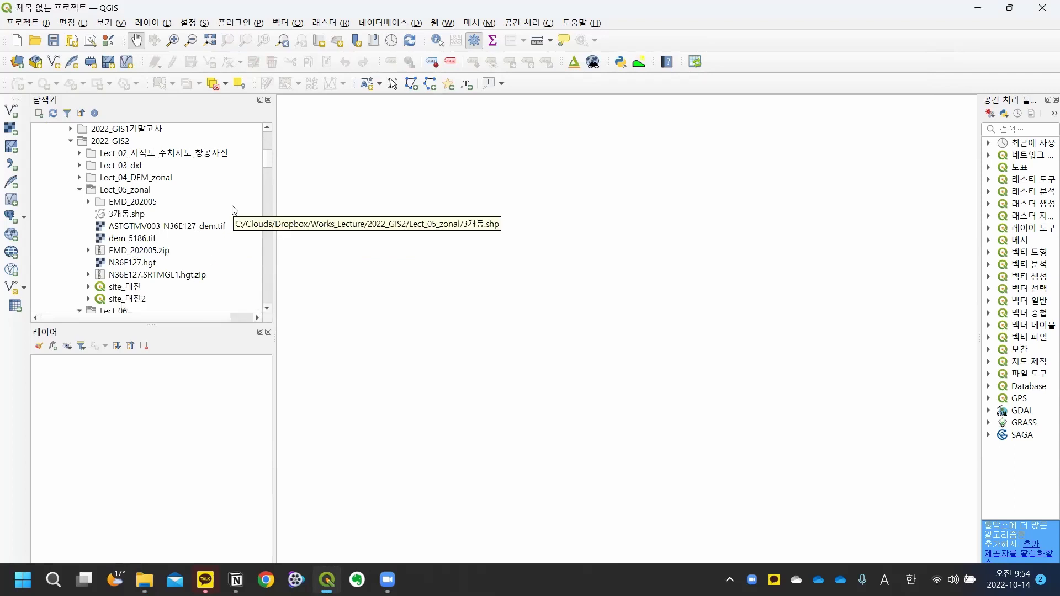
scroll(233, 210, down, 1)
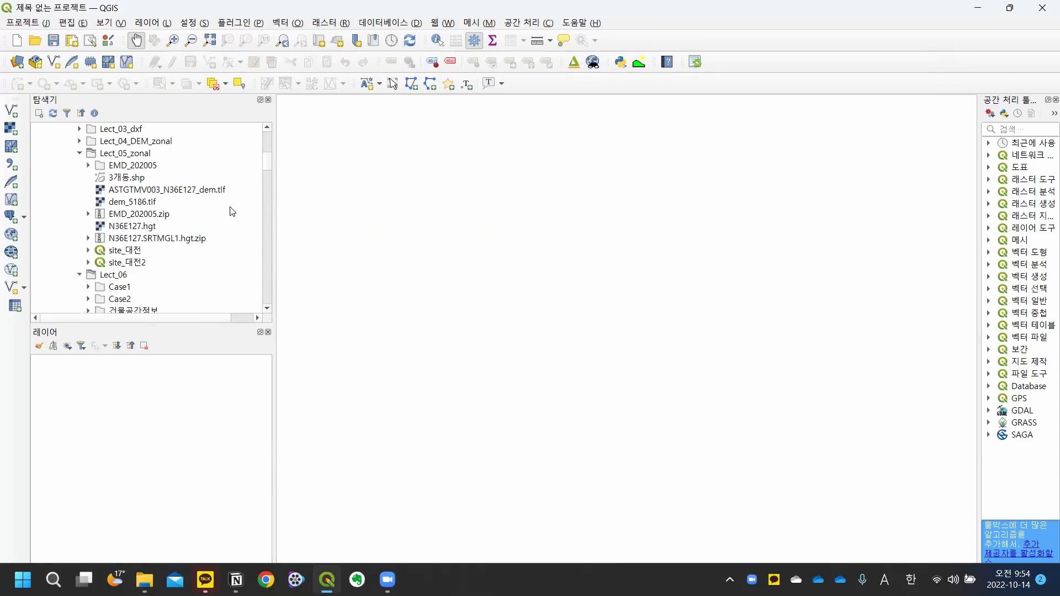
click(147, 204)
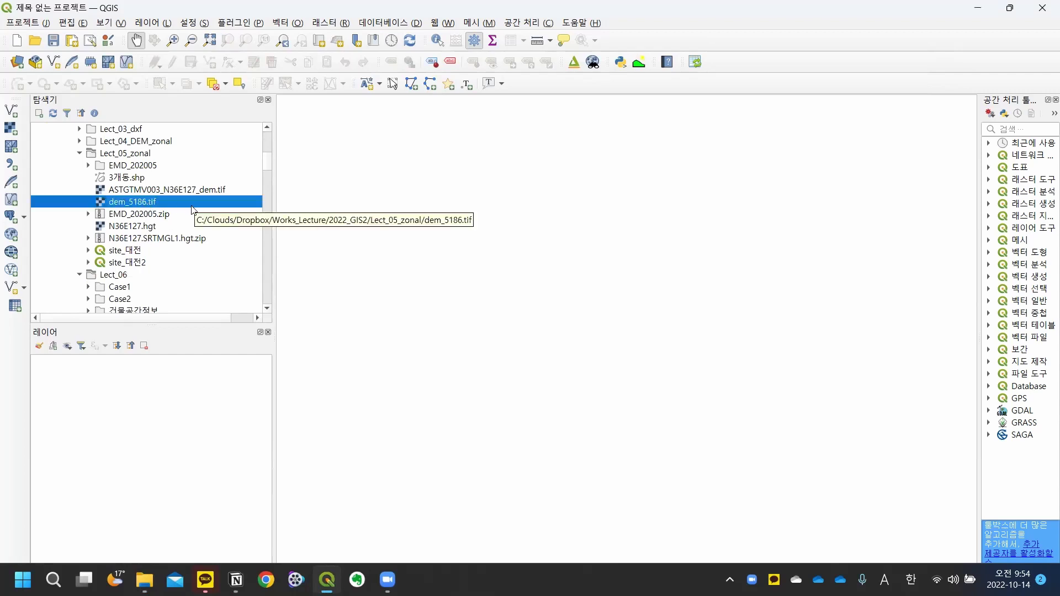
mouse_move(139, 239)
mouse_down()
mouse_move(116, 419)
mouse_move(154, 393)
mouse_move(142, 387)
mouse_up()
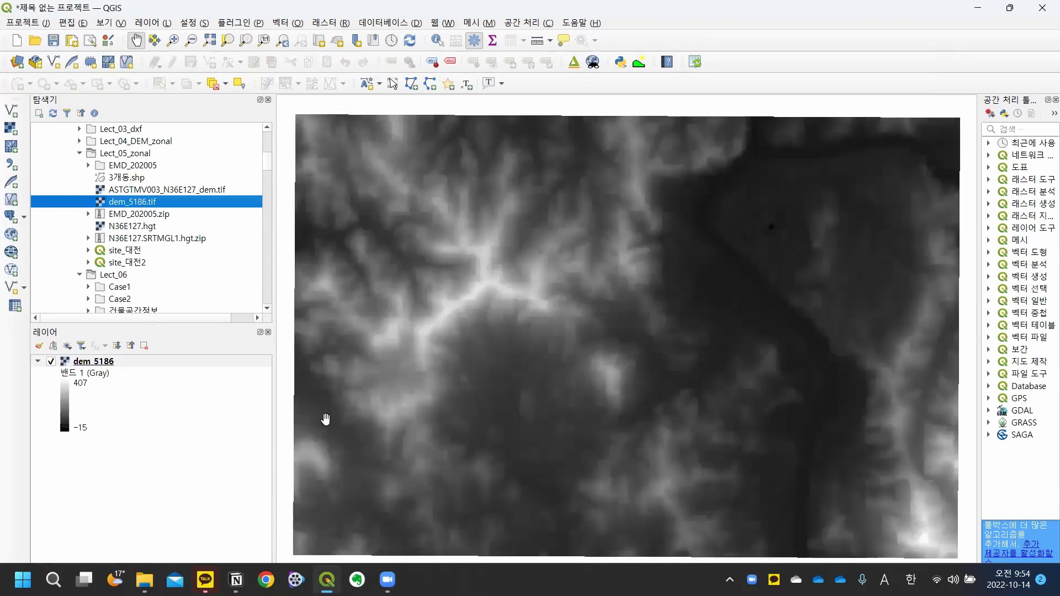
Step: Resize the QGIS window to reveal its status bar and set the project's coordinate system to Korea 2000 / Central Belt 2010 (EPSG:5186)
click(1010, 9)
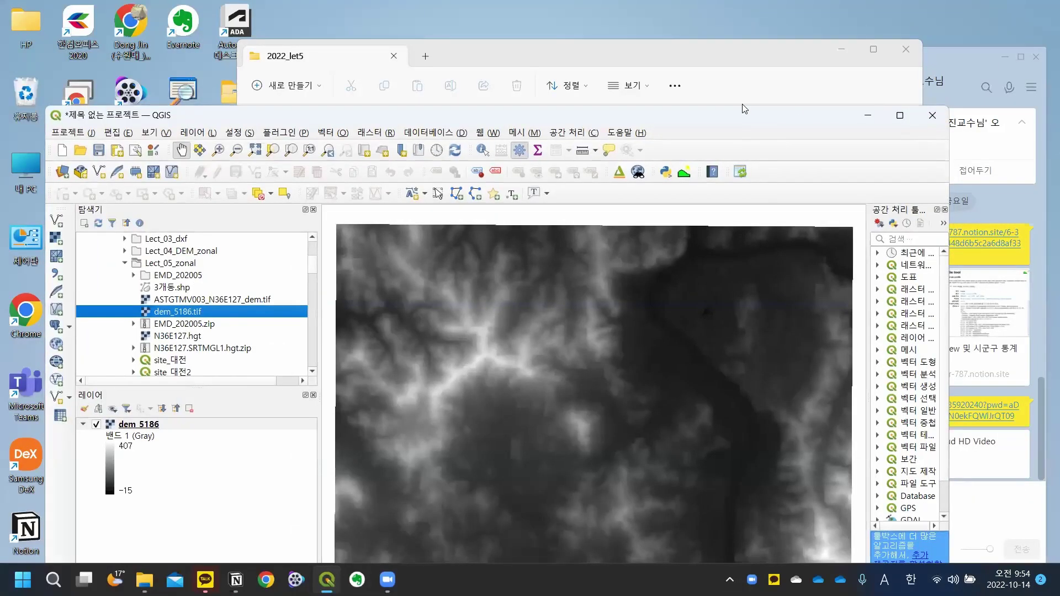
drag(744, 109, 743, 21)
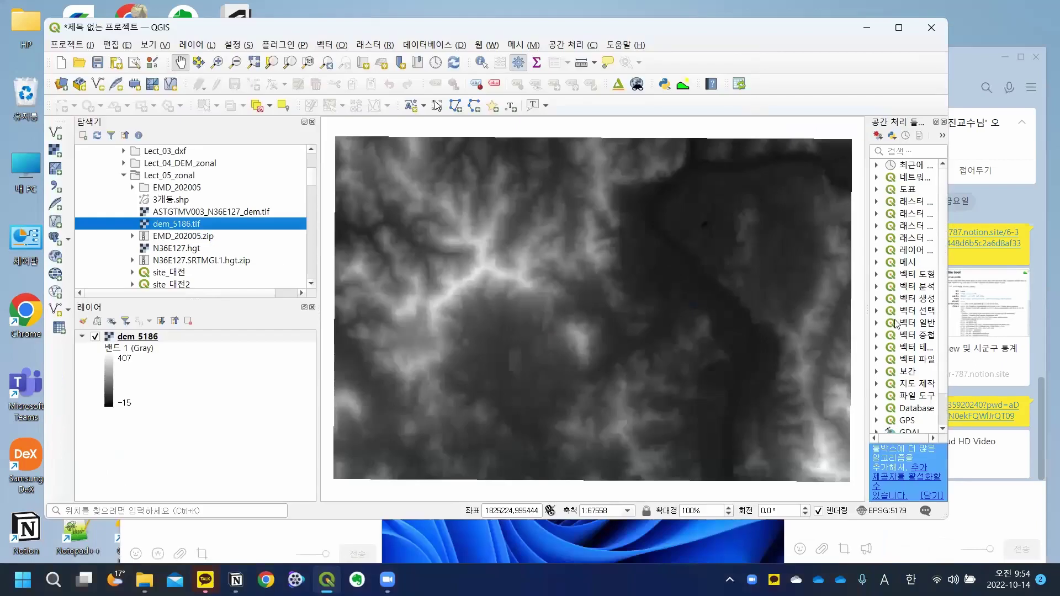
click(890, 515)
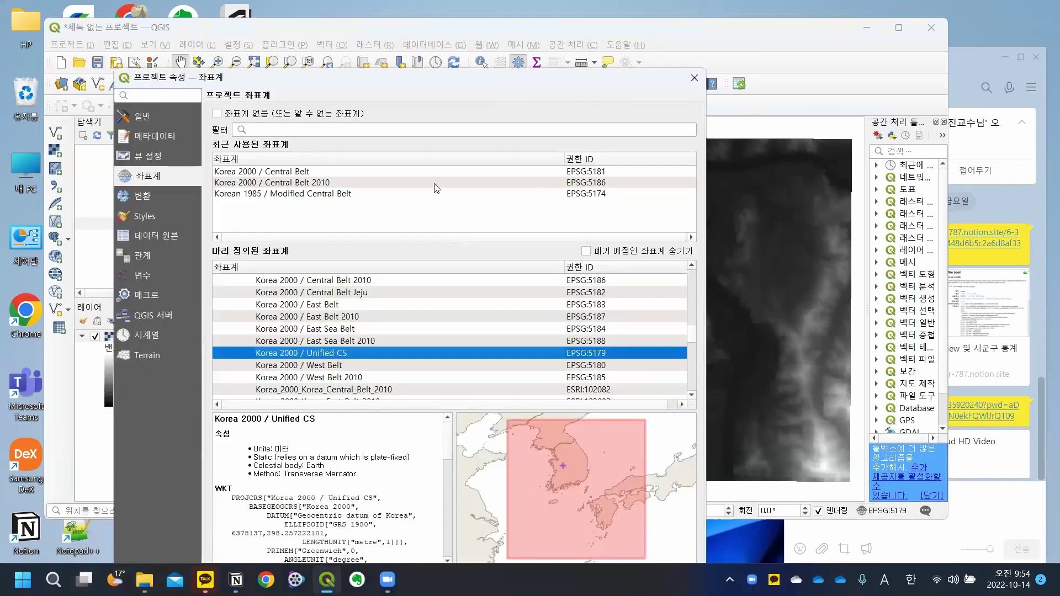
click(435, 184)
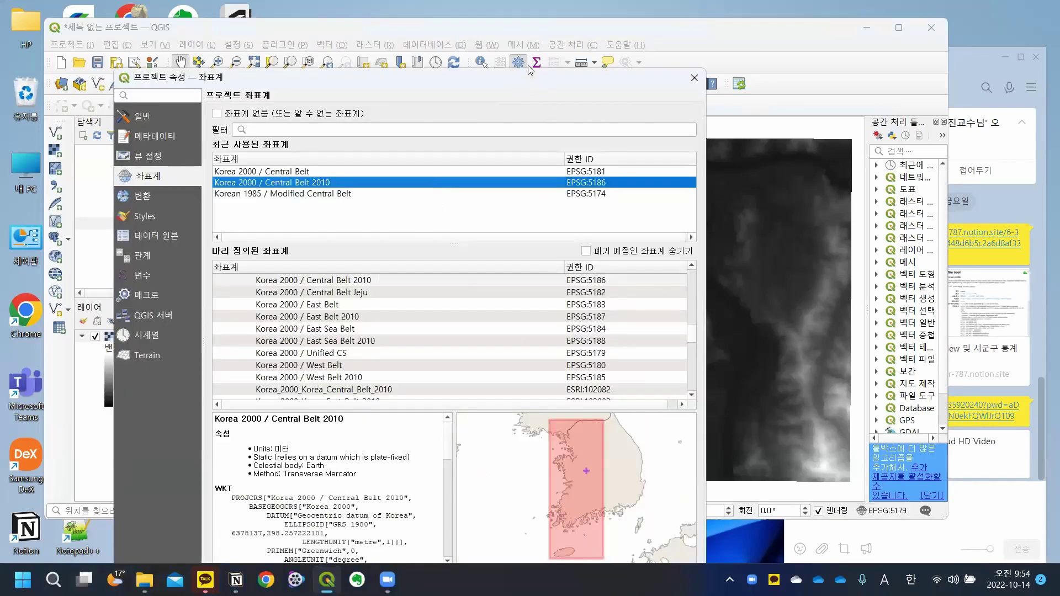
drag(529, 70, 529, 19)
click(566, 539)
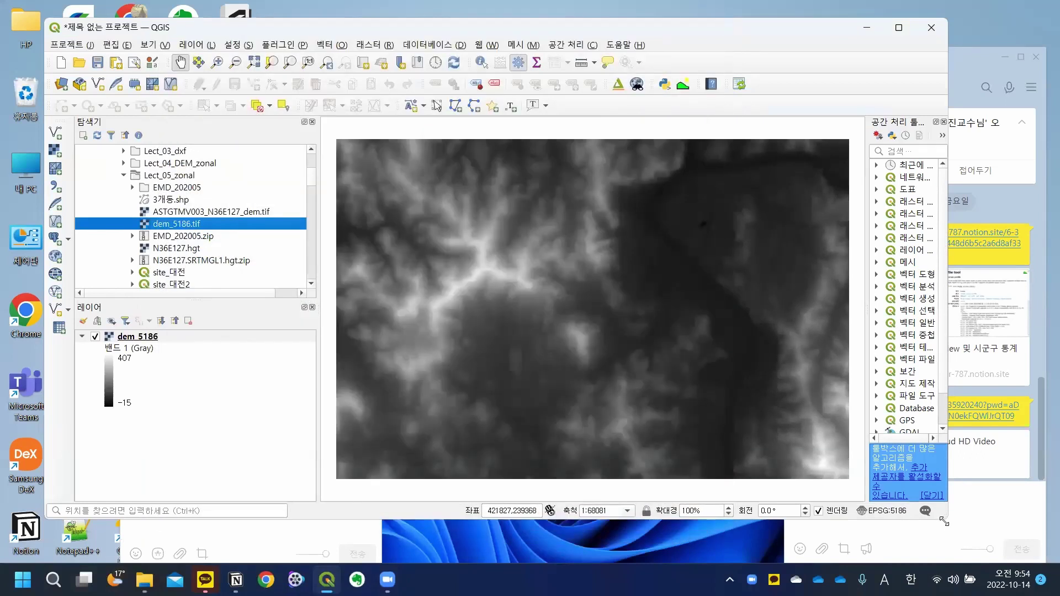
drag(944, 521, 1025, 572)
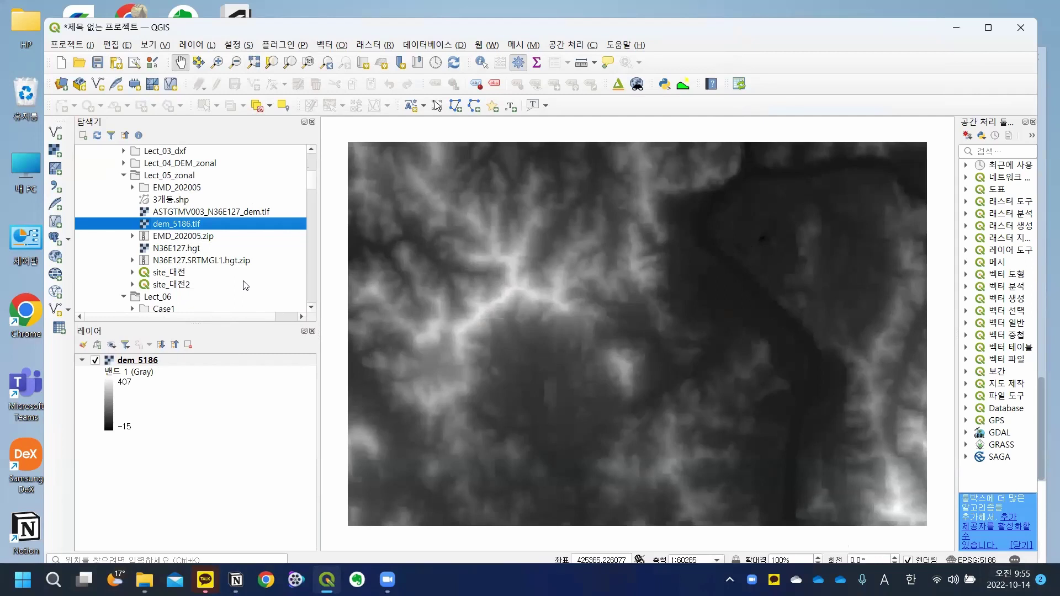
Step: Add the 3개동.shp boundary layer from the Lect_05_zonal folder above dem_5186 and select it in the layer list
click(173, 200)
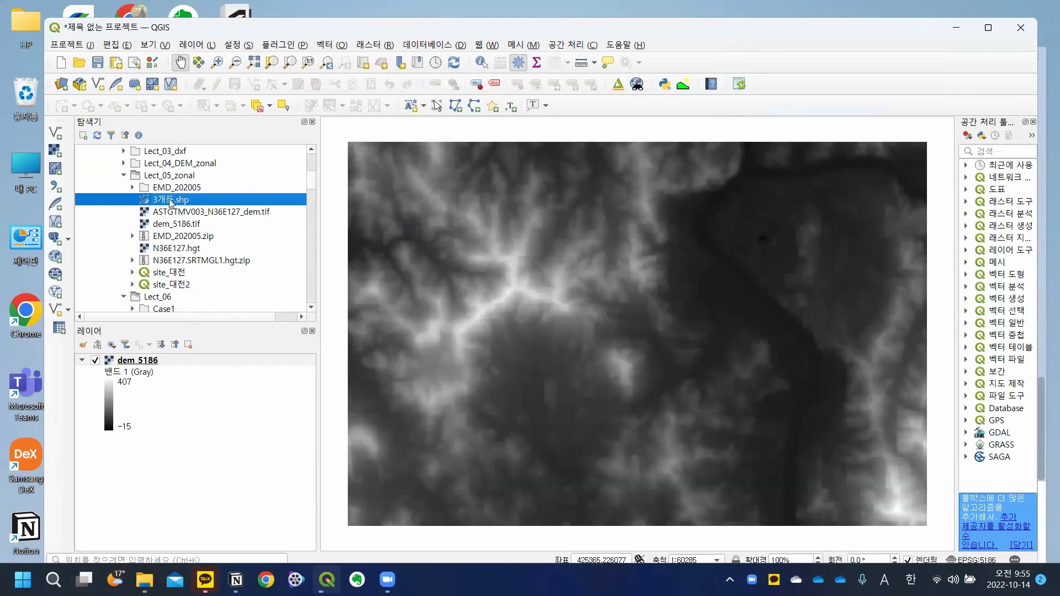
drag(171, 203, 122, 461)
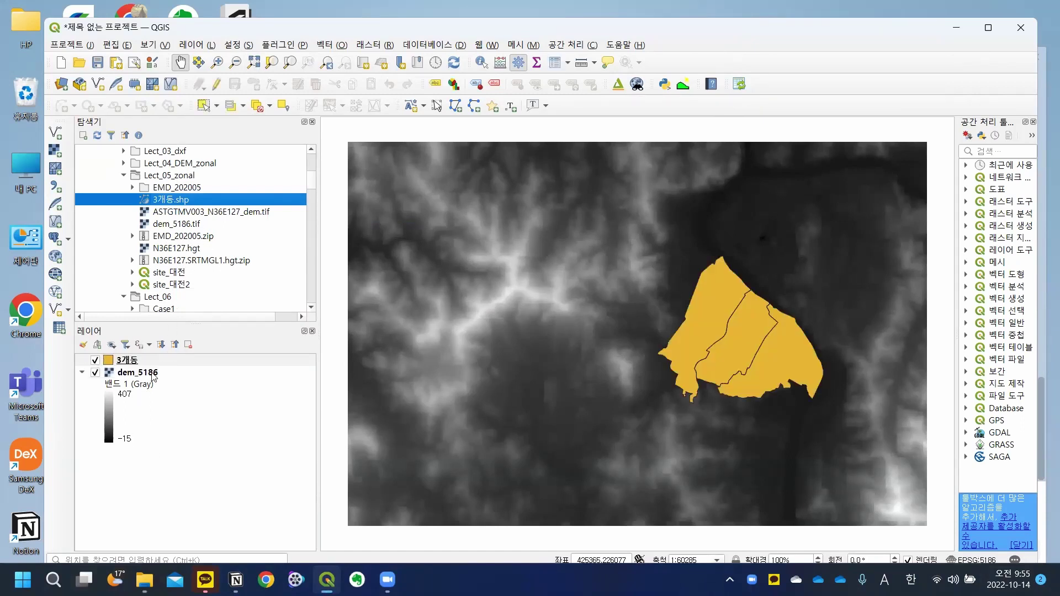
click(141, 363)
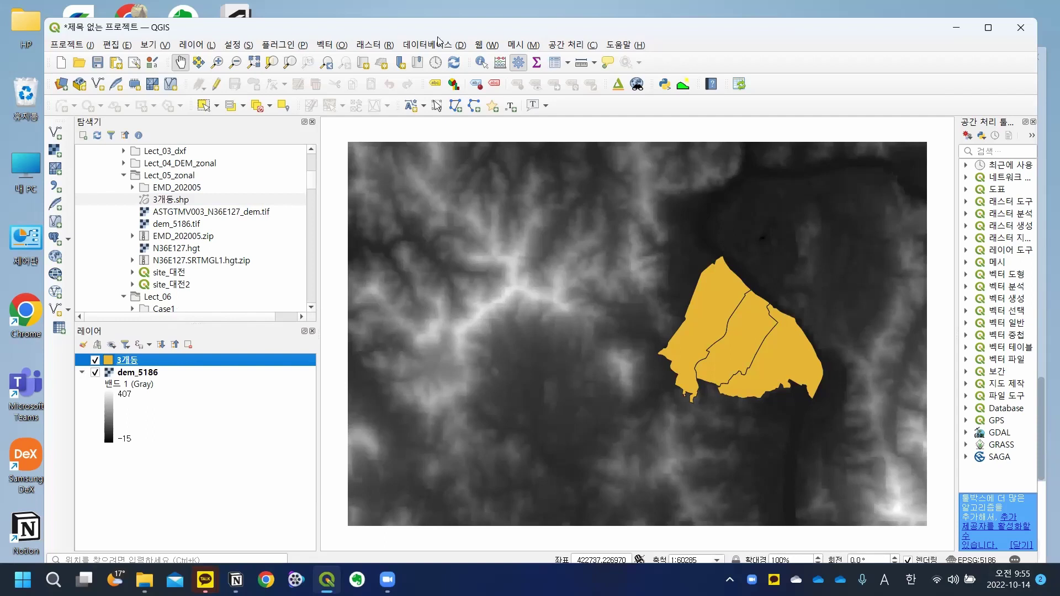
Step: Add the VWorld Satellite basemap from TMS for Korea to the project and hide the dem_5186 layer
click(494, 47)
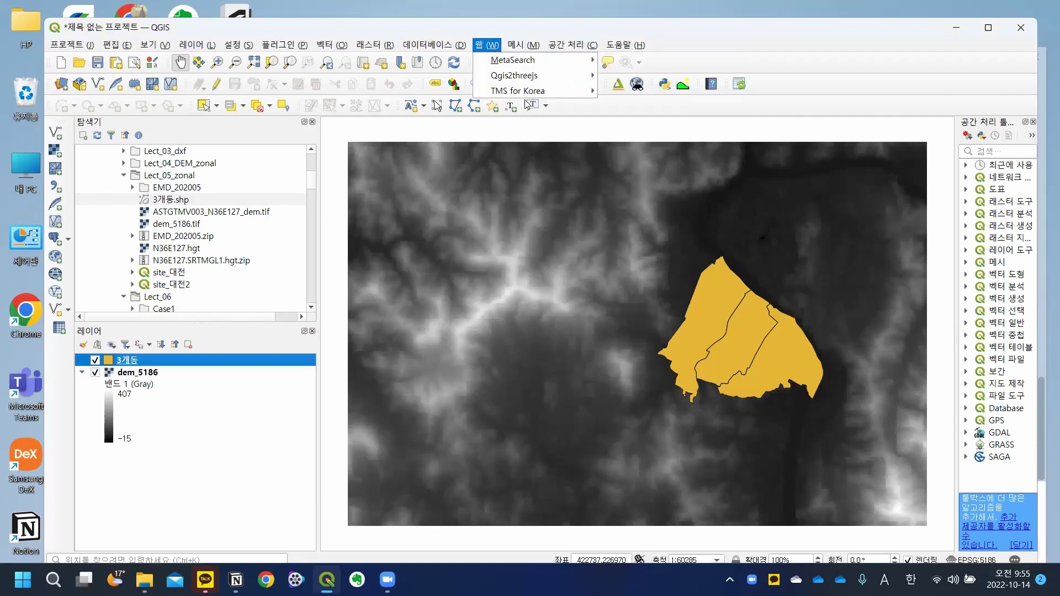
mouse_move(528, 91)
mouse_move(665, 151)
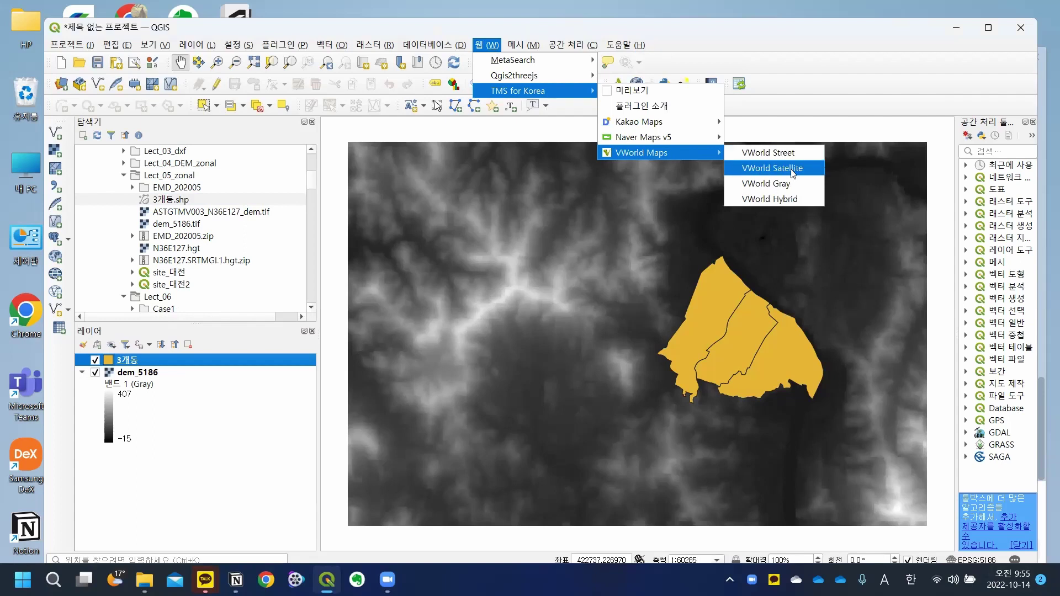
click(753, 167)
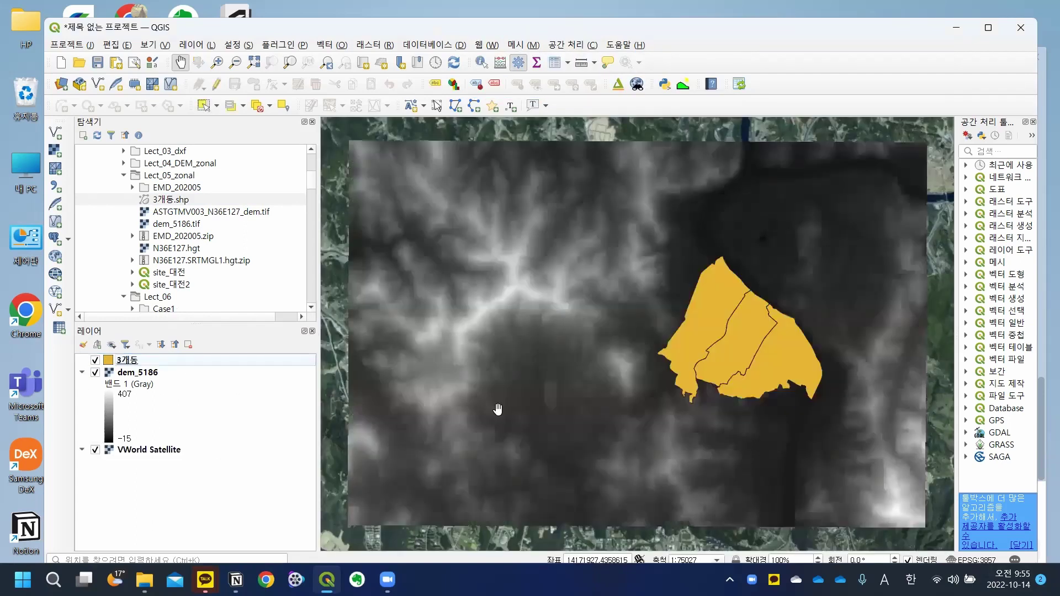
click(96, 373)
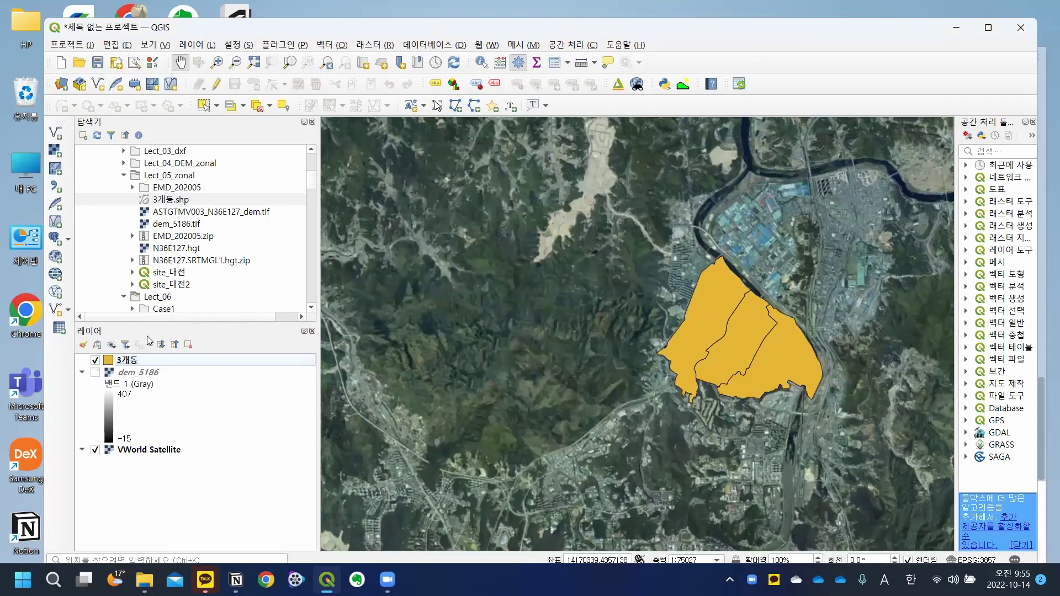
Step: In the 3개동 layer's symbology, change the simple fill to an outline-only simple line (외곽선: 단순 라인)
click(109, 363)
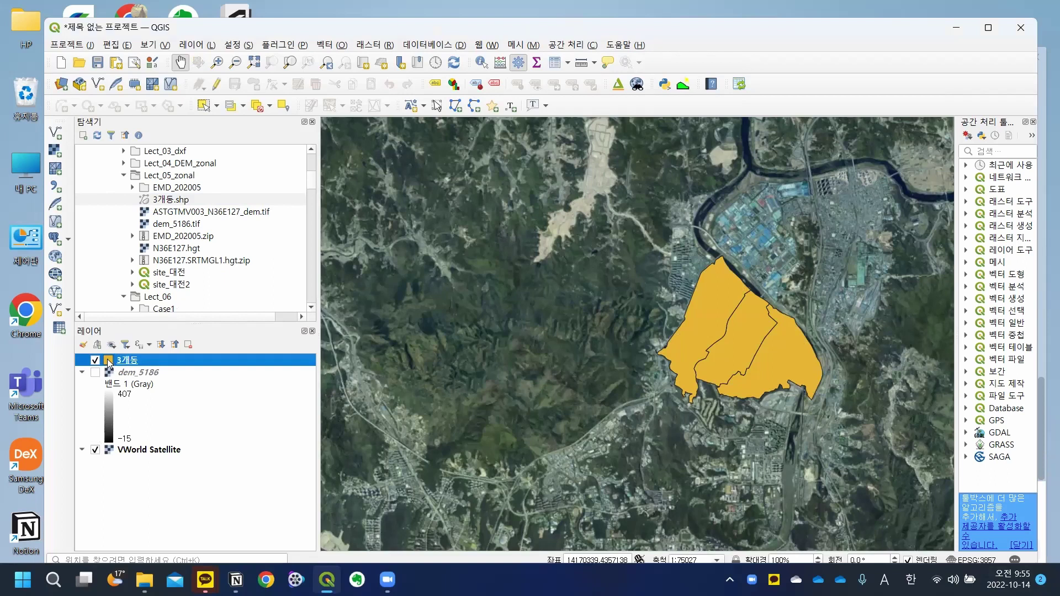
right_click(110, 363)
click(245, 345)
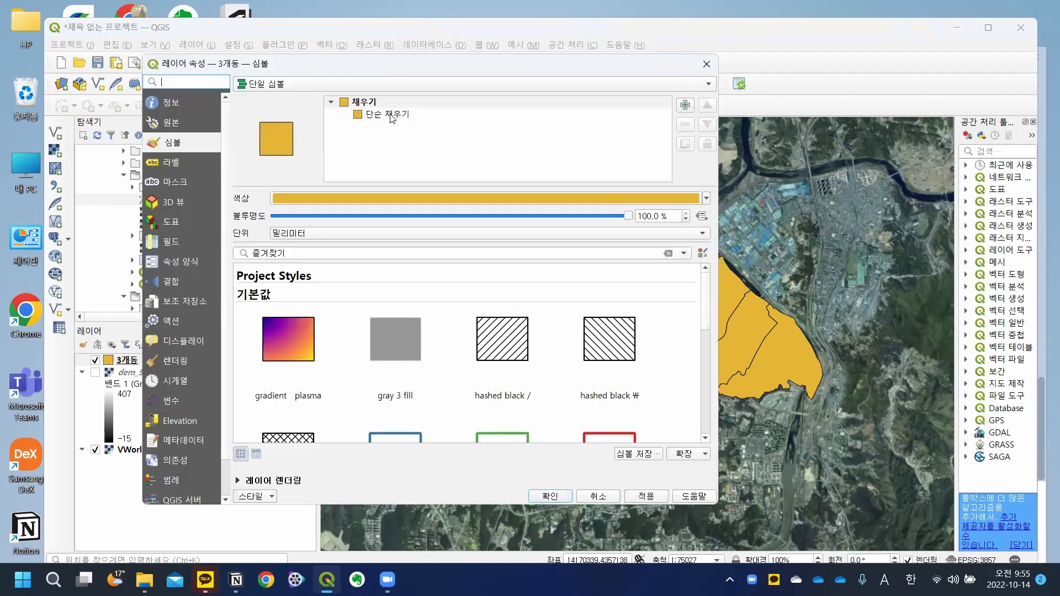
click(395, 112)
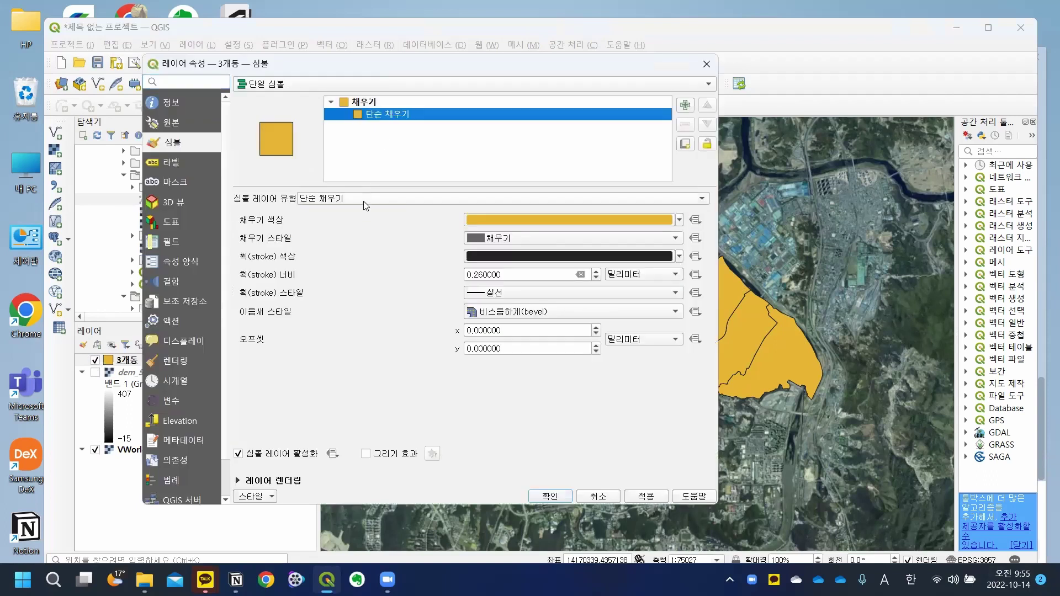
click(364, 205)
click(350, 287)
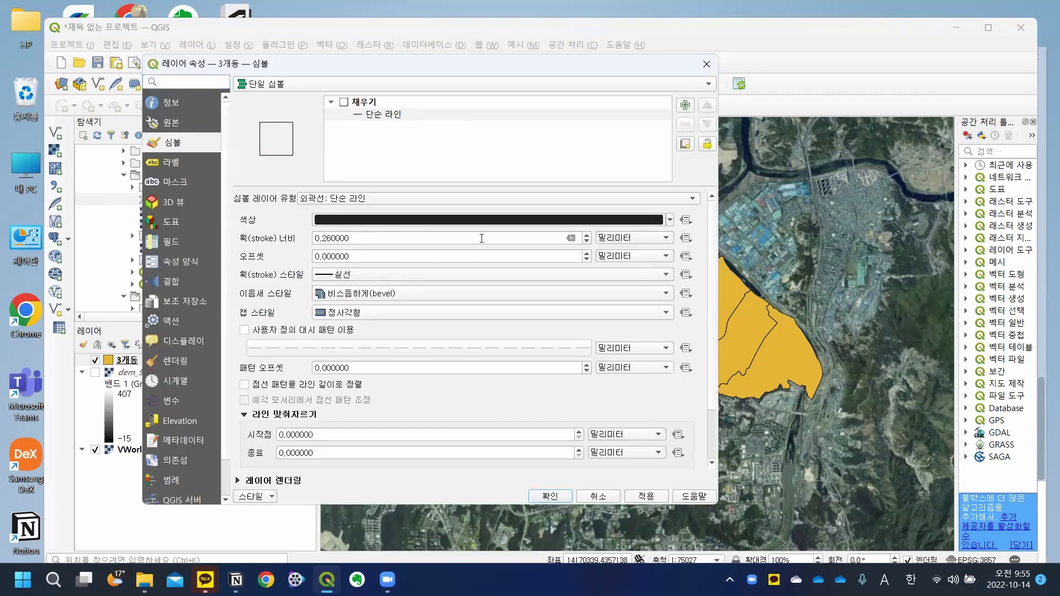
Step: Set the 3개동 outline color to yellow #ffc401, apply the style, and check the boundaries over the satellite imagery
click(617, 224)
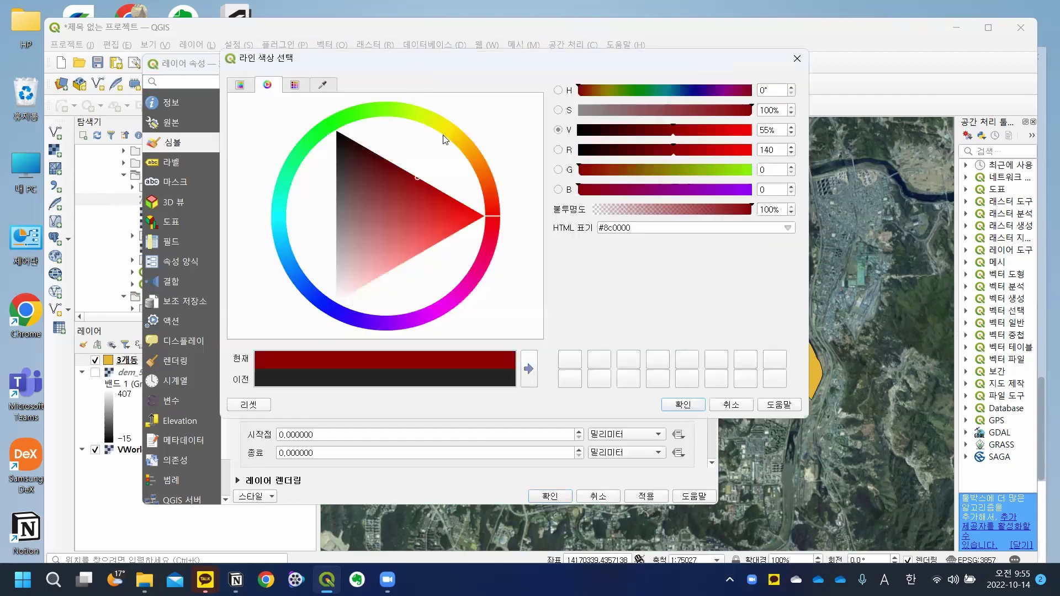
click(459, 137)
click(459, 139)
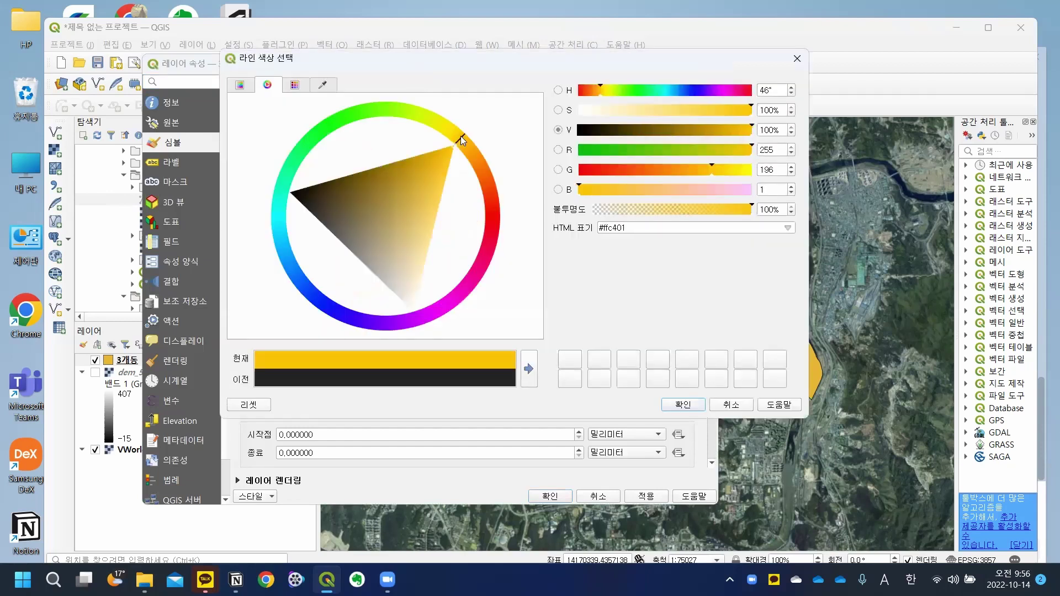
click(684, 407)
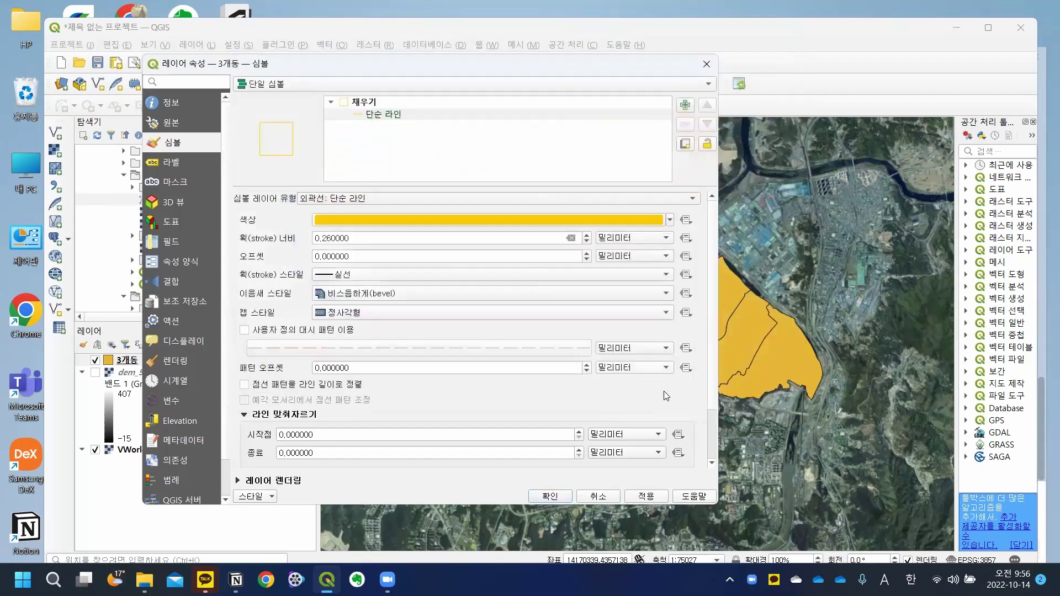
click(647, 496)
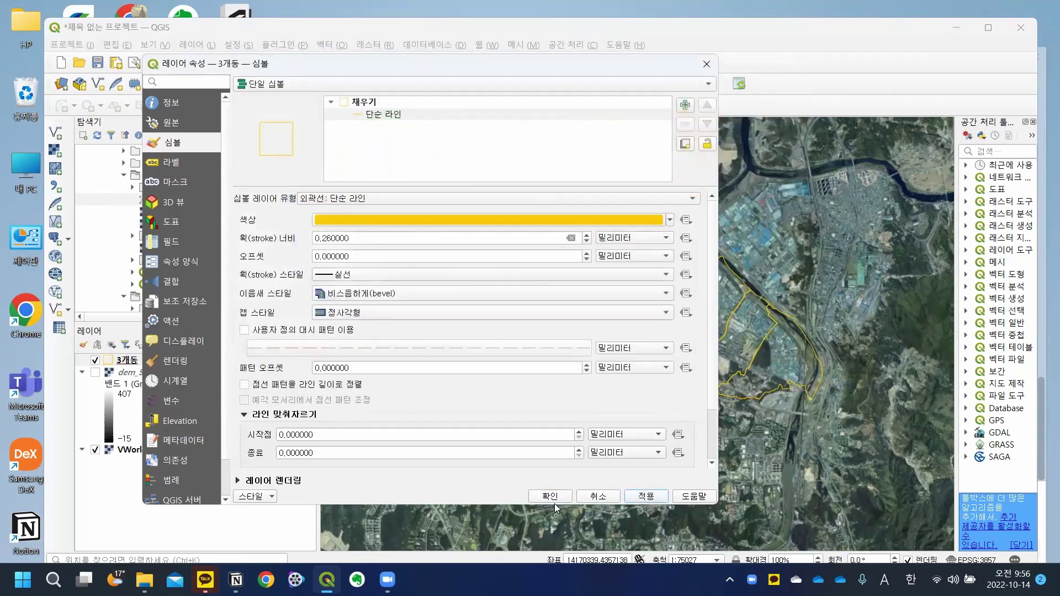
click(552, 497)
scroll(748, 339, up, 2)
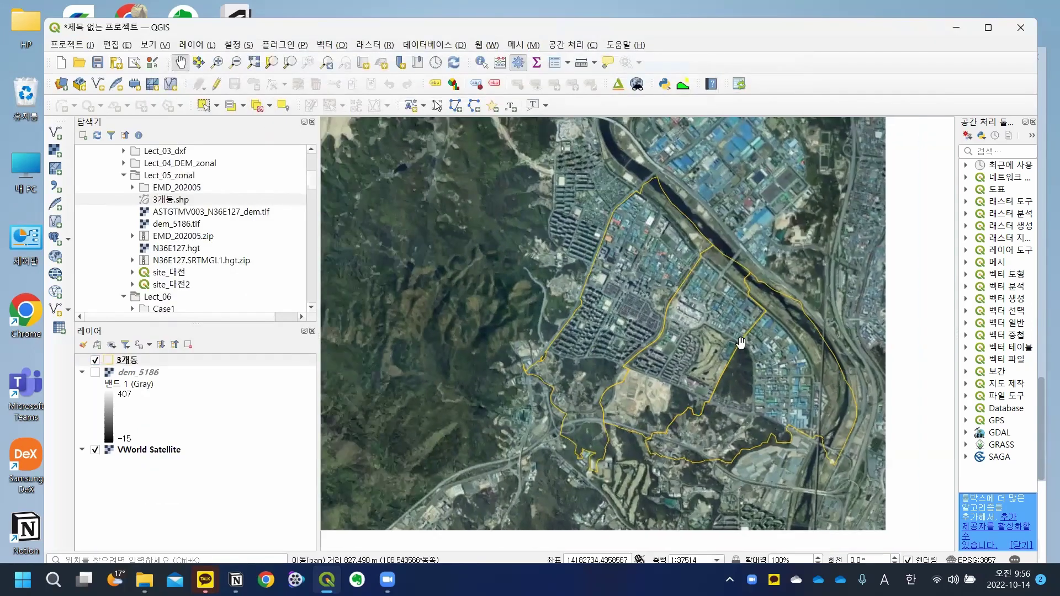
scroll(725, 312, down, 1)
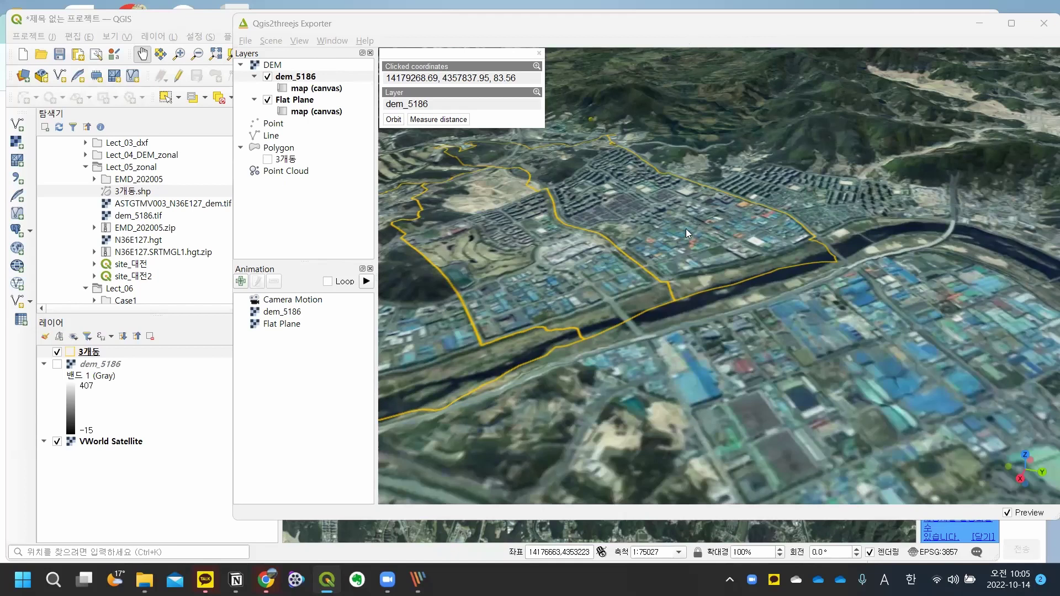
Step: Close the current 3D exporter window and launch the Qgis2threejs Exporter again from QGIS
click(1043, 22)
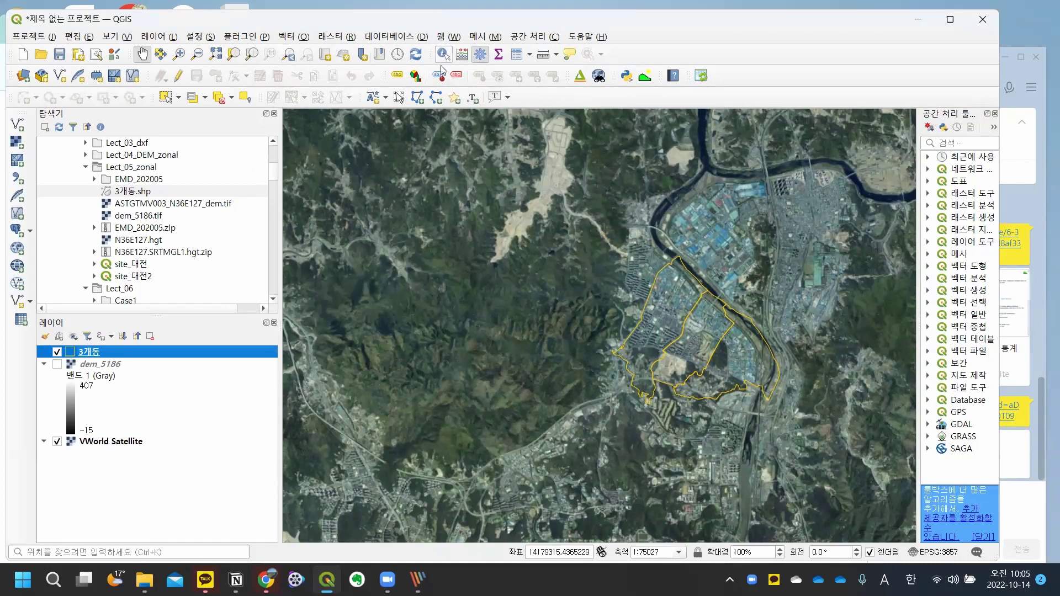
click(250, 38)
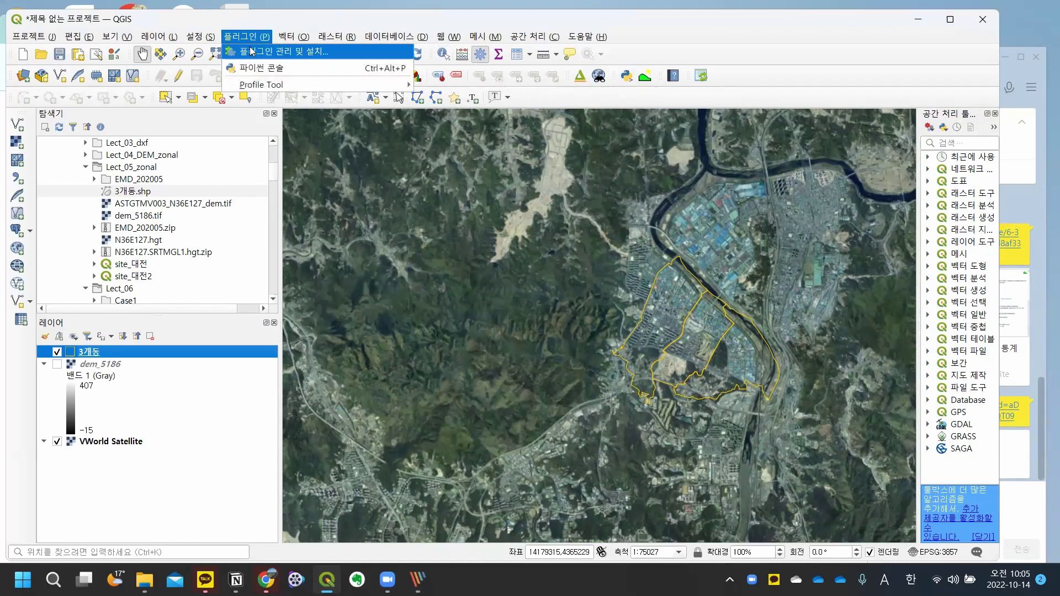
mouse_move(448, 36)
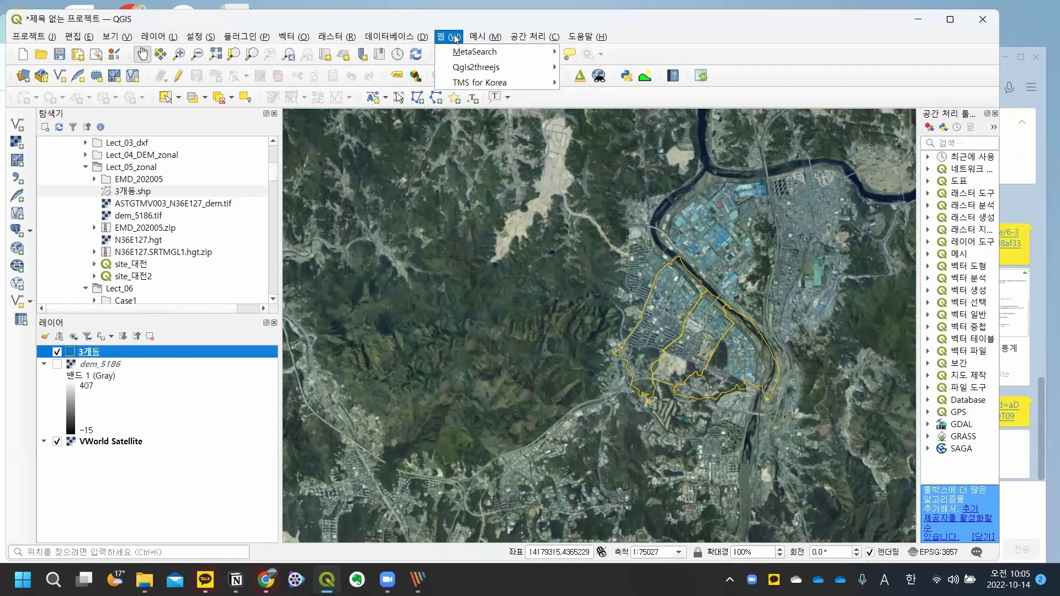
mouse_move(507, 69)
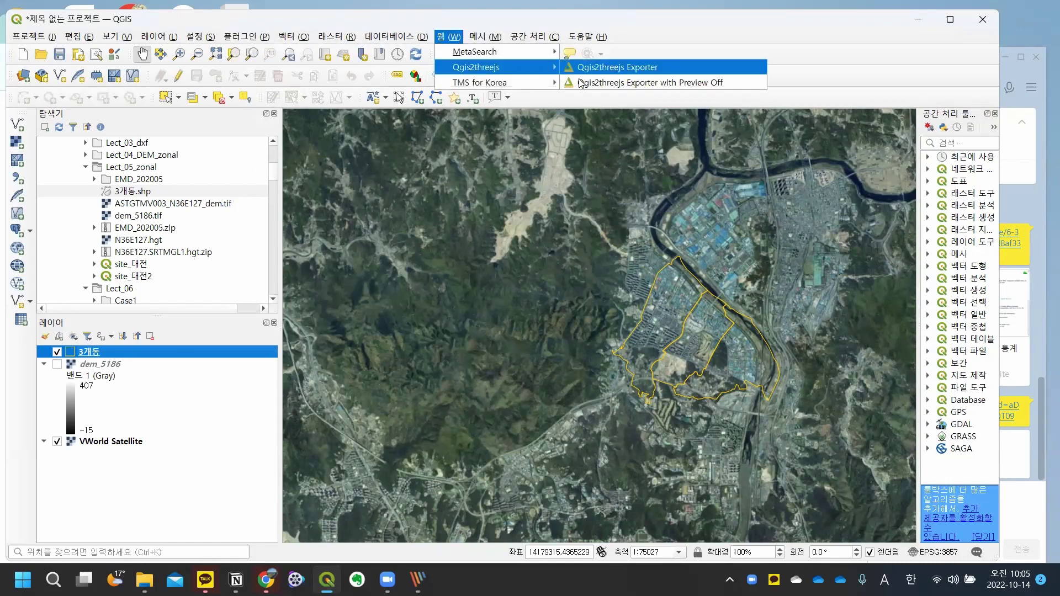
click(616, 65)
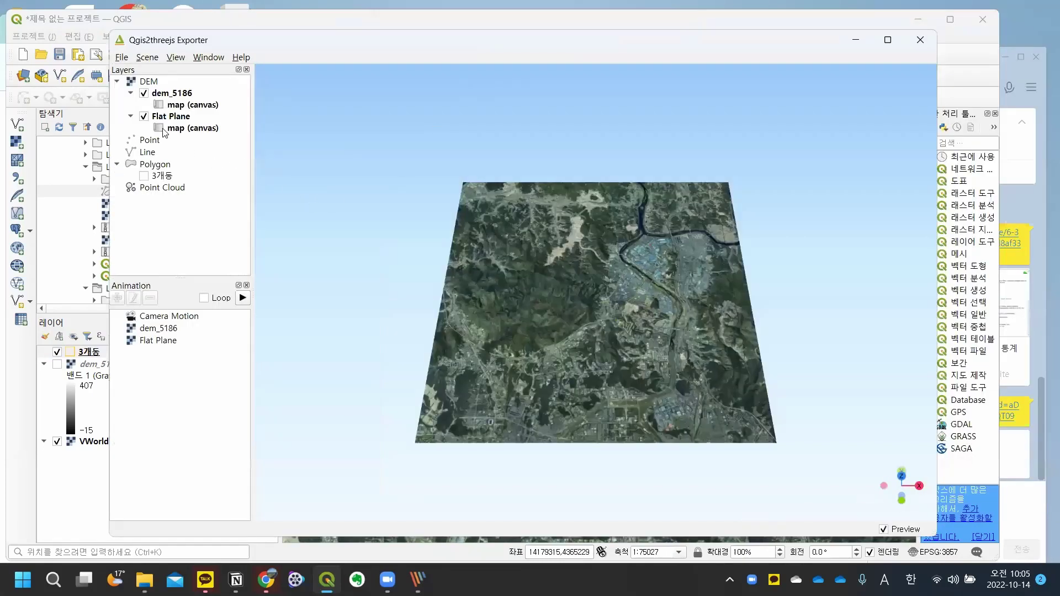
Step: Turn off both DEM layers in the exporter, show only Flat Plane, and examine the flat scene up close
click(143, 116)
click(143, 92)
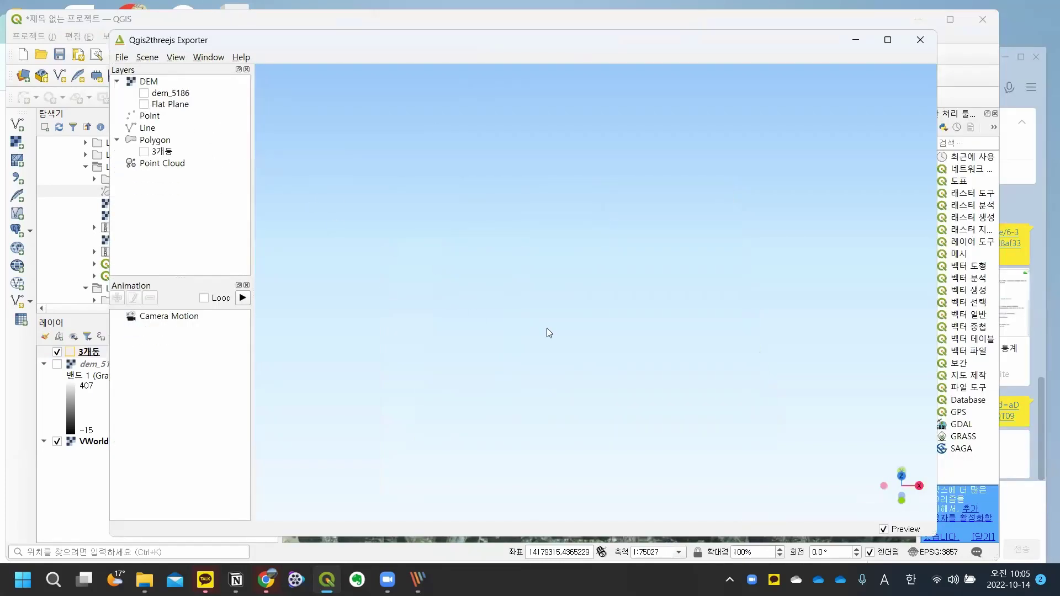
click(154, 106)
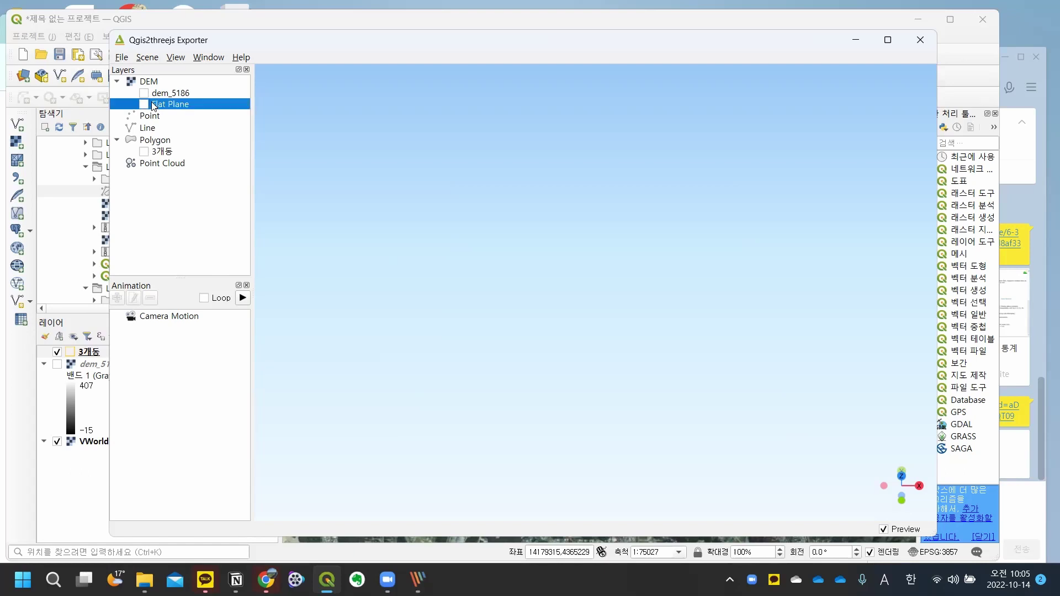
click(144, 105)
drag(566, 314, 622, 278)
scroll(556, 323, up, 6)
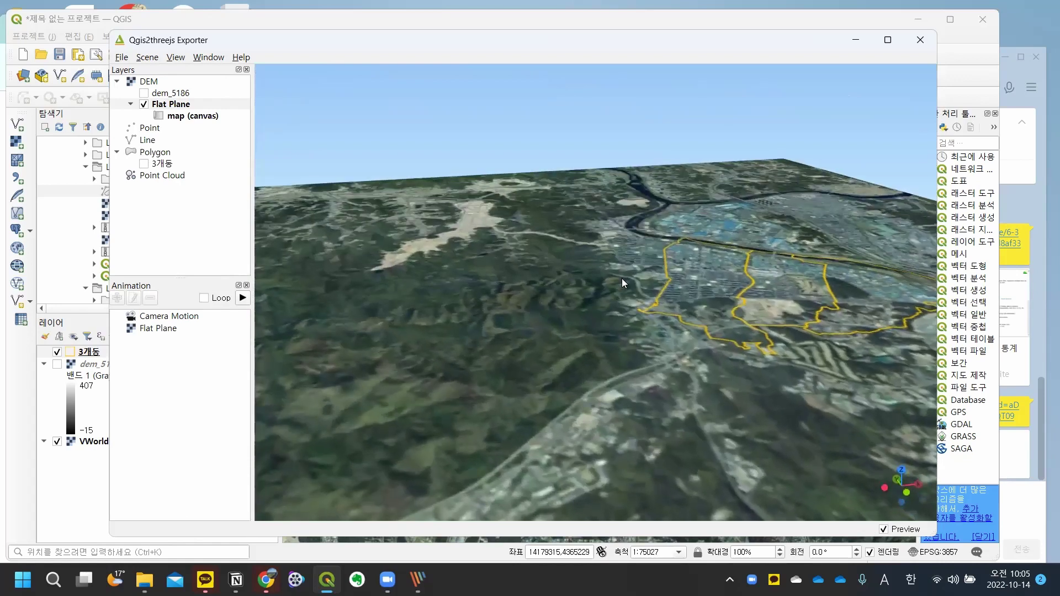
drag(426, 50, 487, 66)
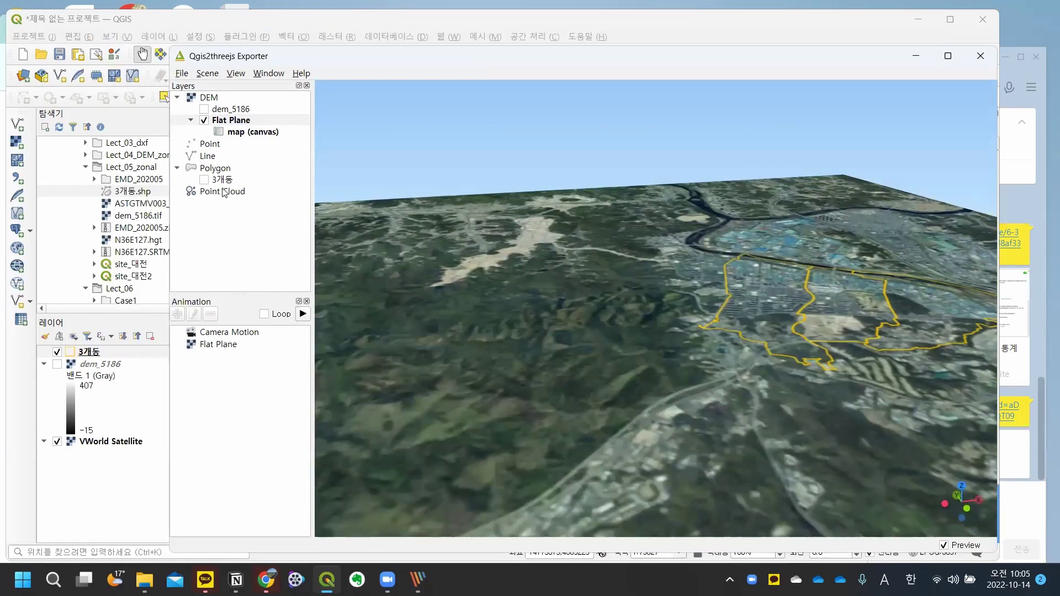
Step: Enable dem_5186 in the exporter scene and examine the terrain relief around the district boundaries
click(204, 109)
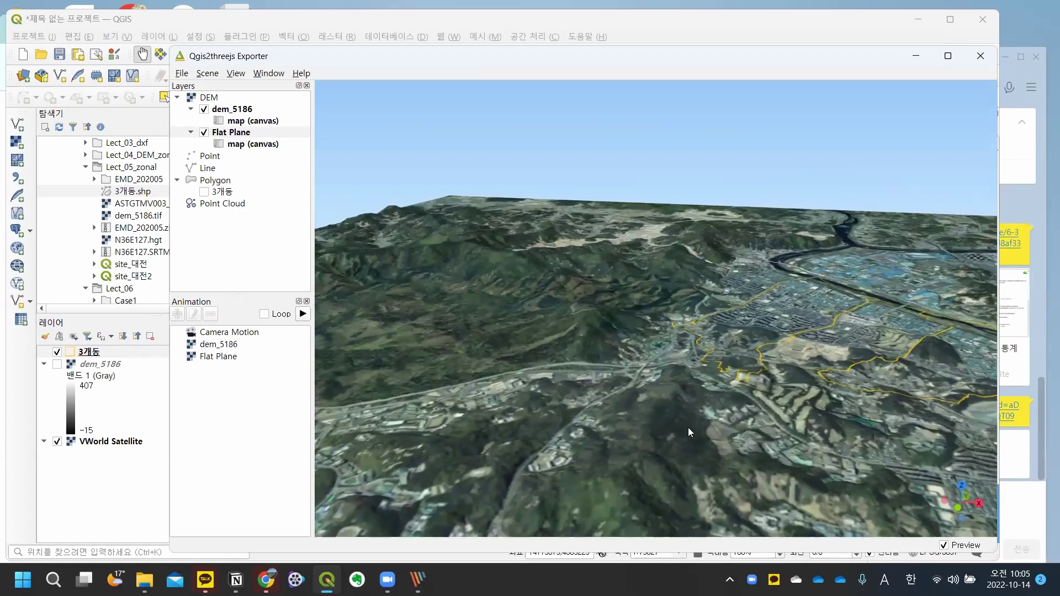
scroll(688, 428, up, 3)
drag(688, 428, 514, 426)
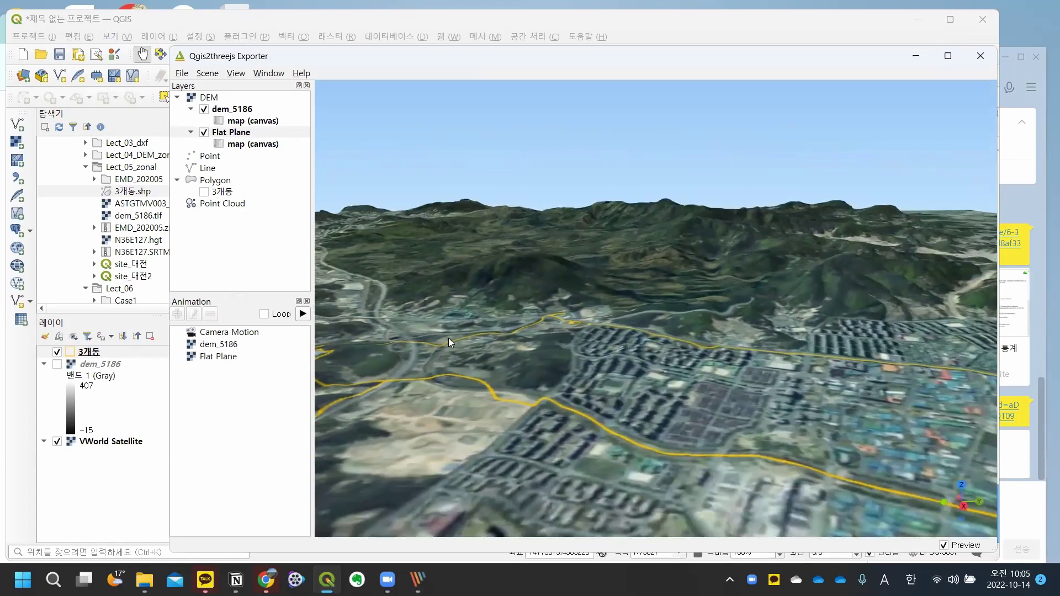
Step: Set the scene's Z exaggeration to 1.0 and inspect the mountains from another angle
click(201, 76)
click(220, 87)
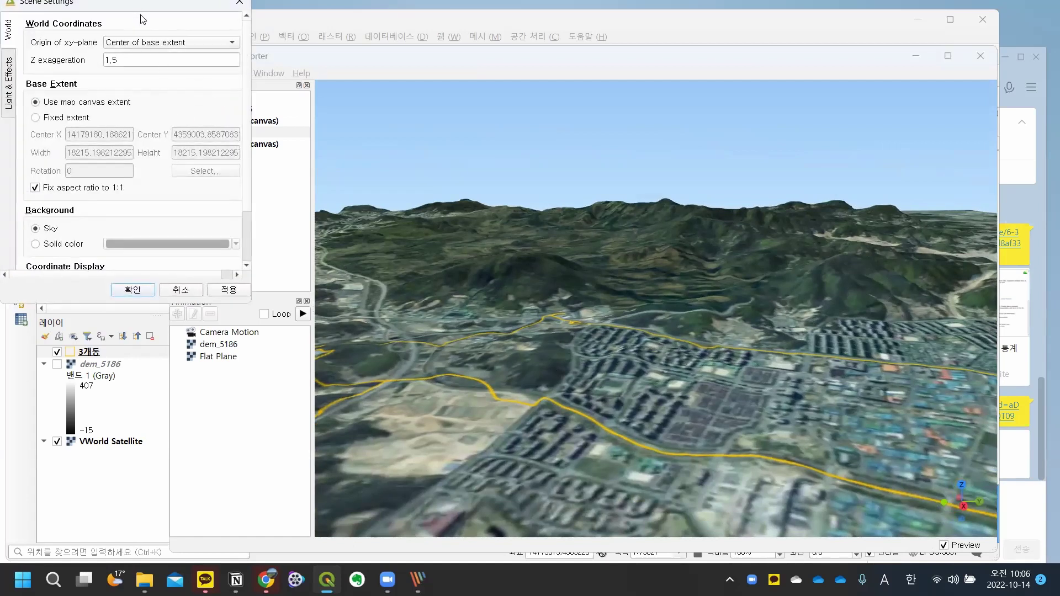
drag(233, 182, 218, 181)
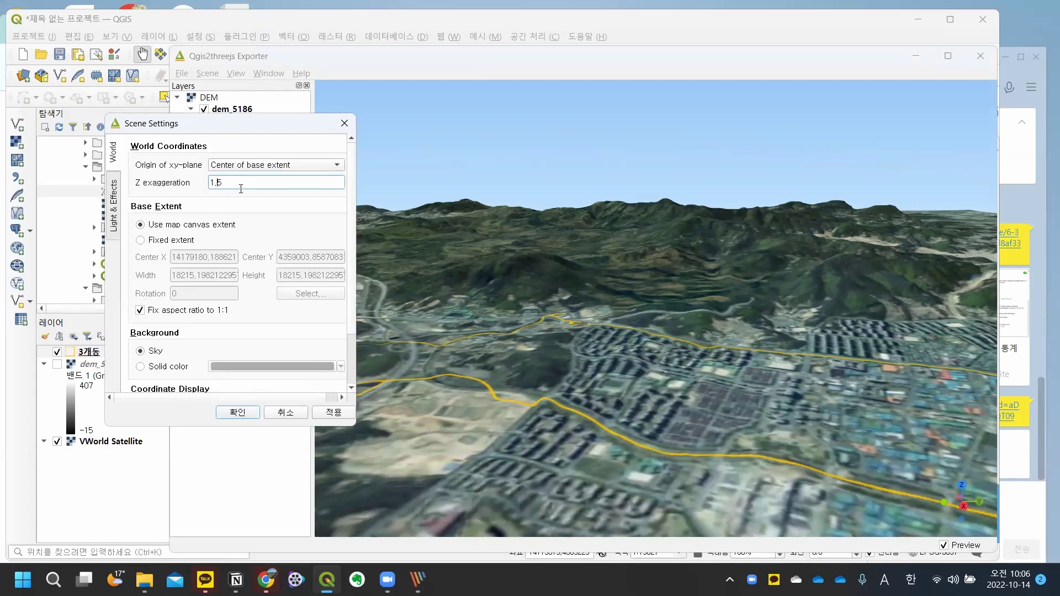
click(237, 413)
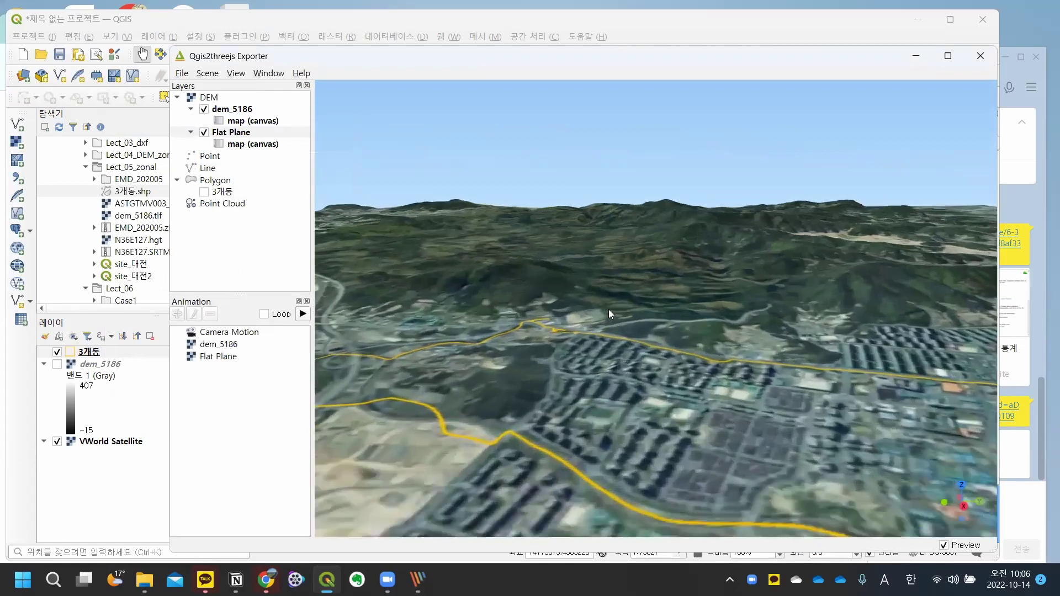
drag(608, 309, 473, 293)
drag(821, 336, 671, 339)
Step: Set the scene's Z exaggeration to 1.5 and view the terrain from above
click(208, 73)
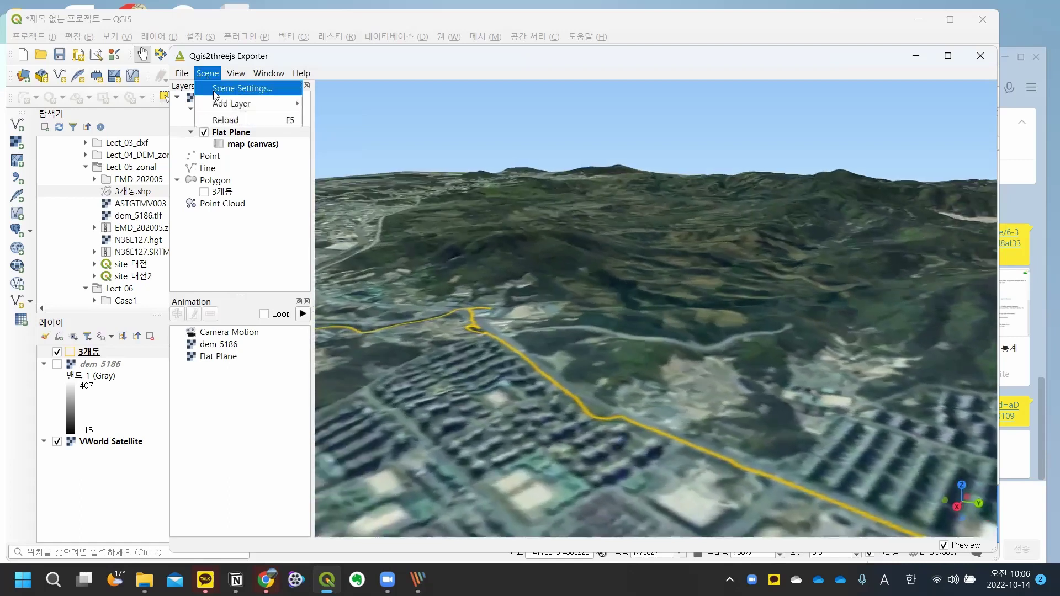
click(214, 90)
double_click(113, 61)
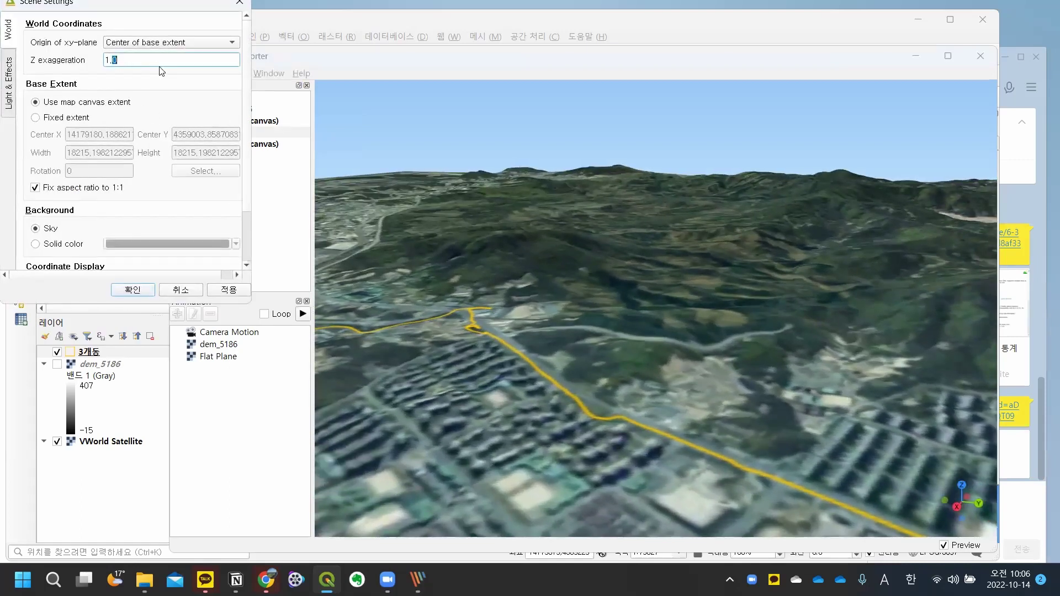
text(5)
click(132, 290)
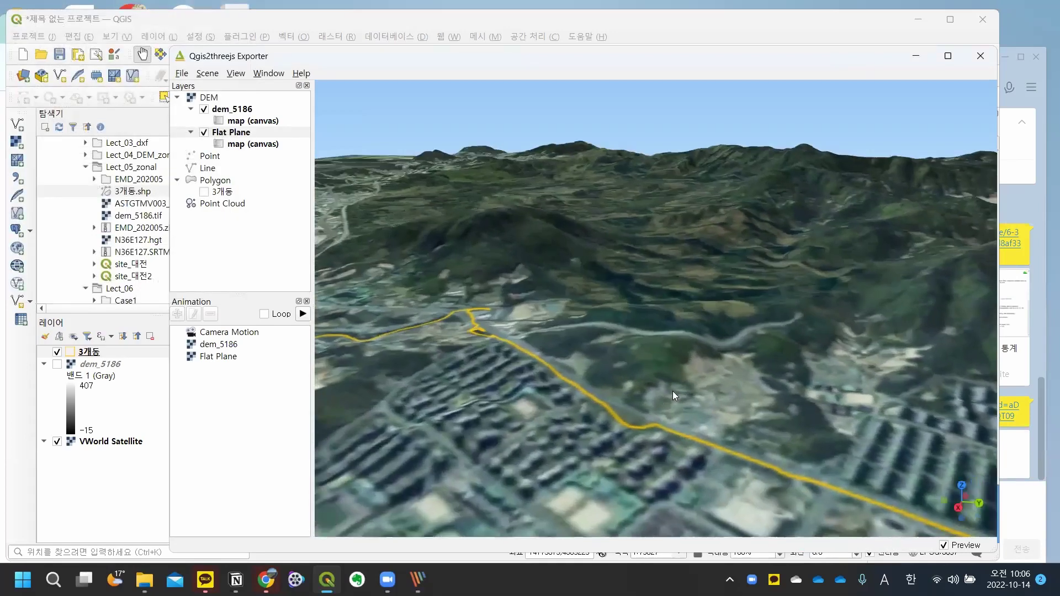
drag(673, 391, 510, 522)
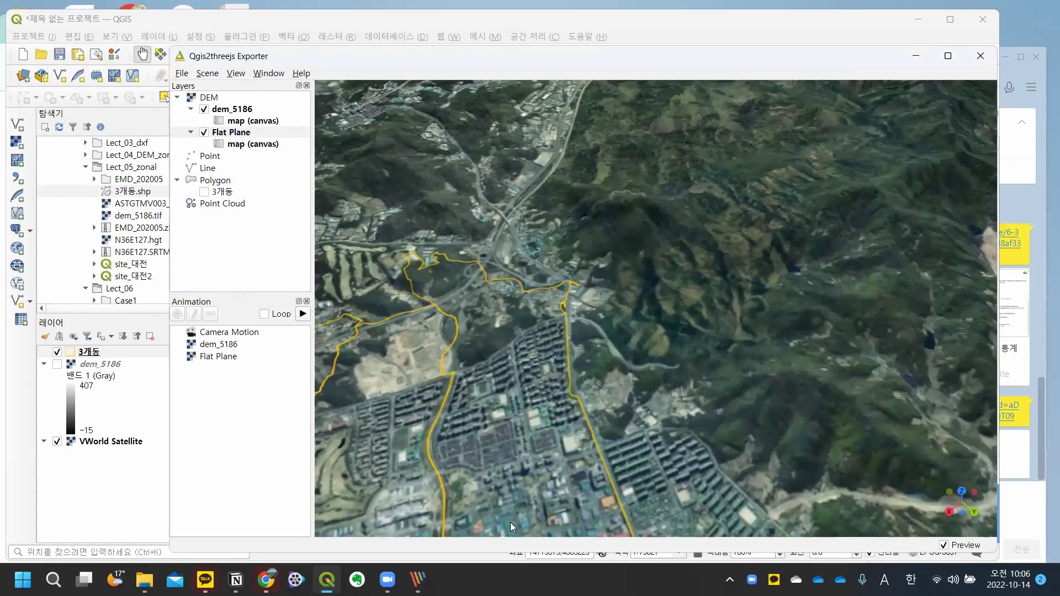
Step: In the exporter's dem_5186 layer properties, set the resampling level to 6, choose the map image width, and apply the settings
right_click(238, 112)
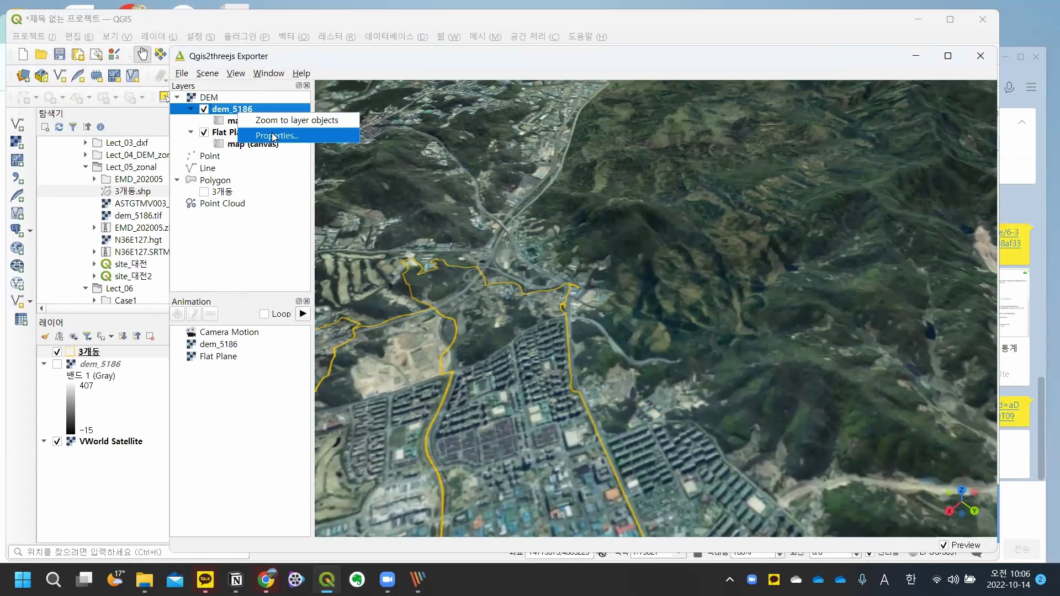
click(272, 134)
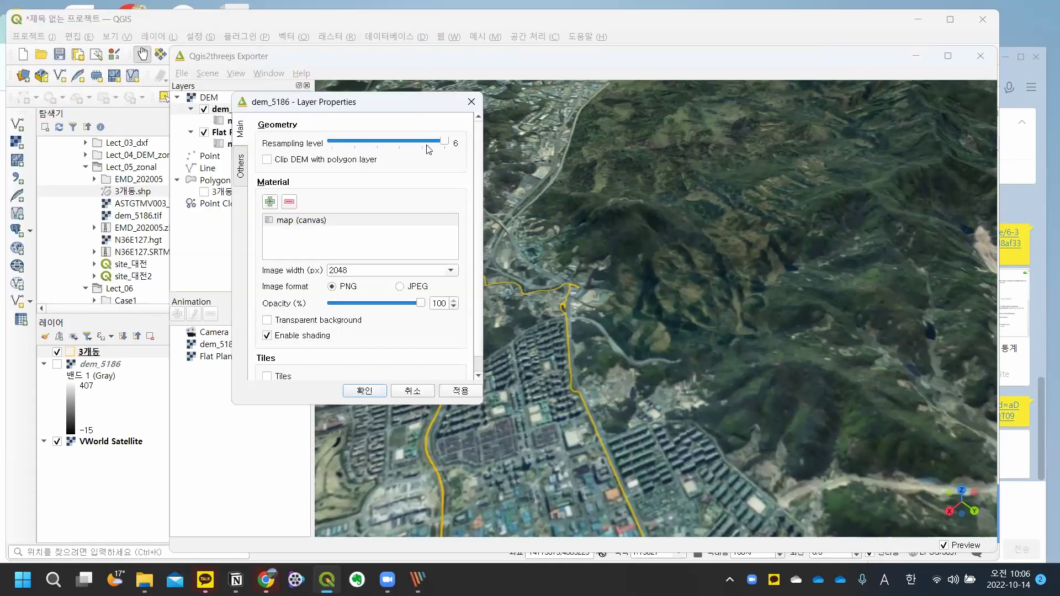
click(356, 143)
drag(359, 145, 445, 142)
click(451, 271)
click(387, 301)
click(461, 391)
click(362, 393)
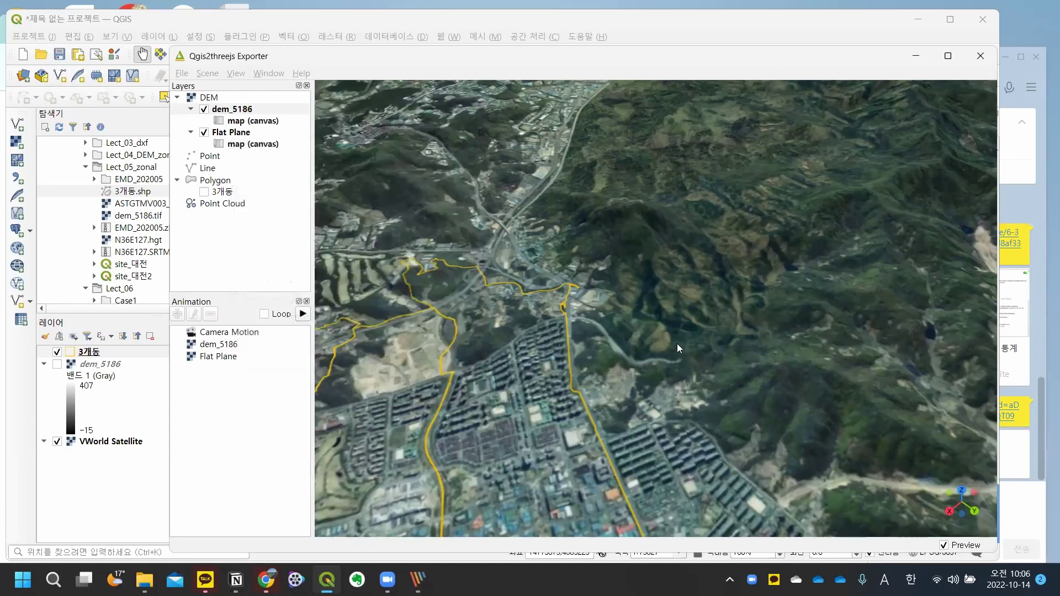
Step: Examine the draped satellite imagery and yellow district outlines around the river and mountains, from close up and far away
scroll(623, 388, up, 3)
click(631, 400)
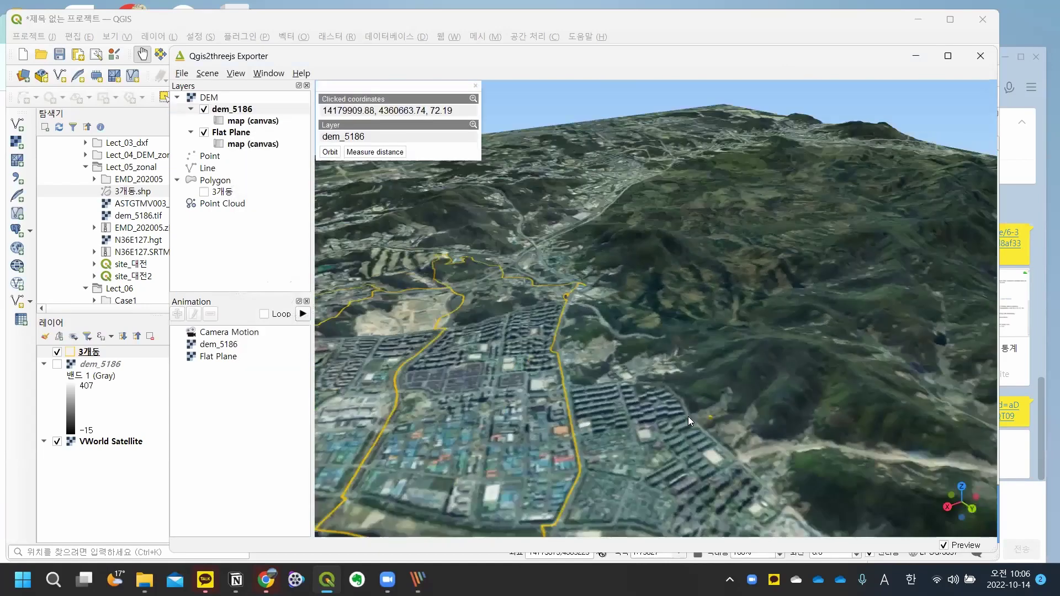
scroll(595, 491, up, 2)
scroll(586, 496, down, 5)
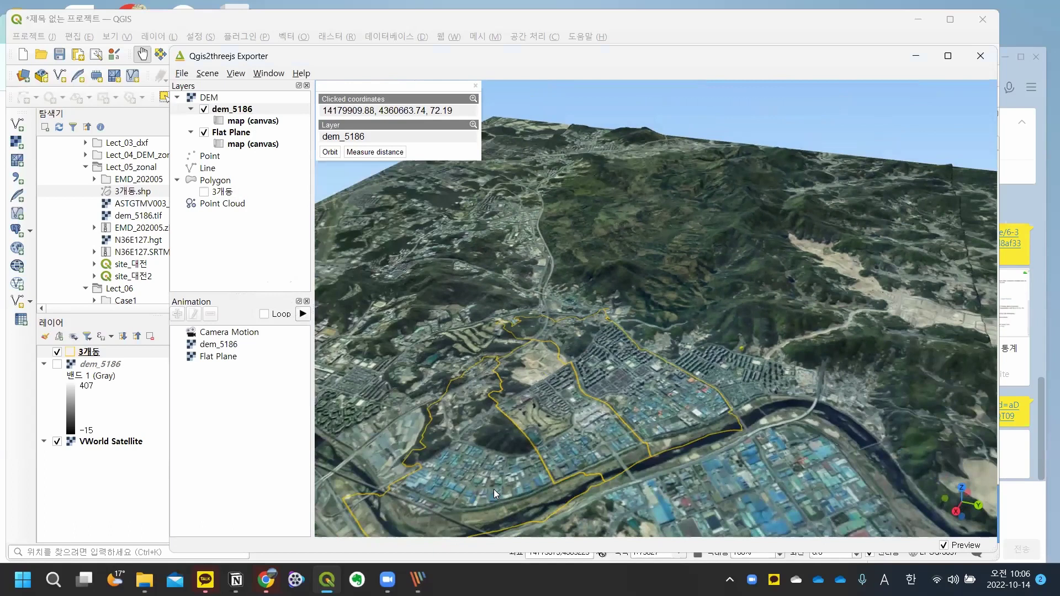
scroll(543, 417, down, 2)
drag(543, 418, 528, 391)
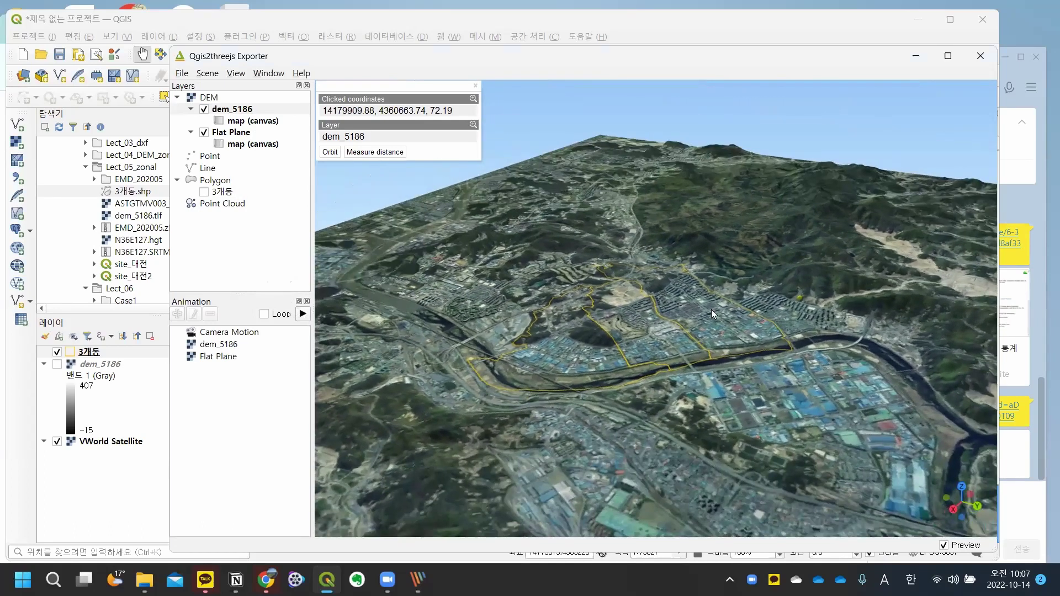
drag(714, 311, 648, 292)
scroll(635, 341, down, 4)
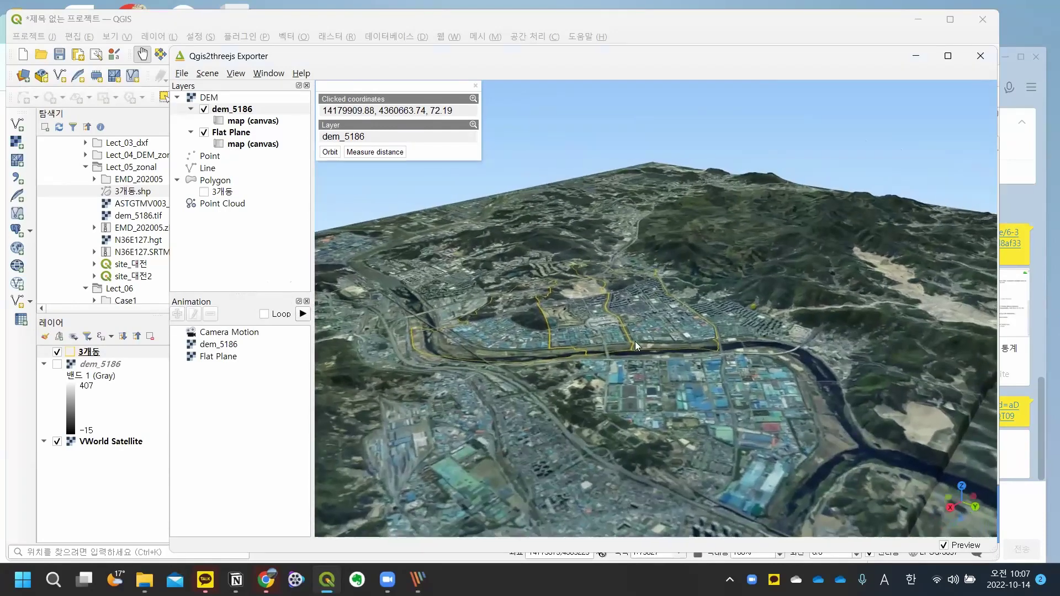
scroll(647, 301, up, 8)
scroll(648, 313, down, 5)
scroll(651, 310, up, 8)
scroll(651, 310, down, 4)
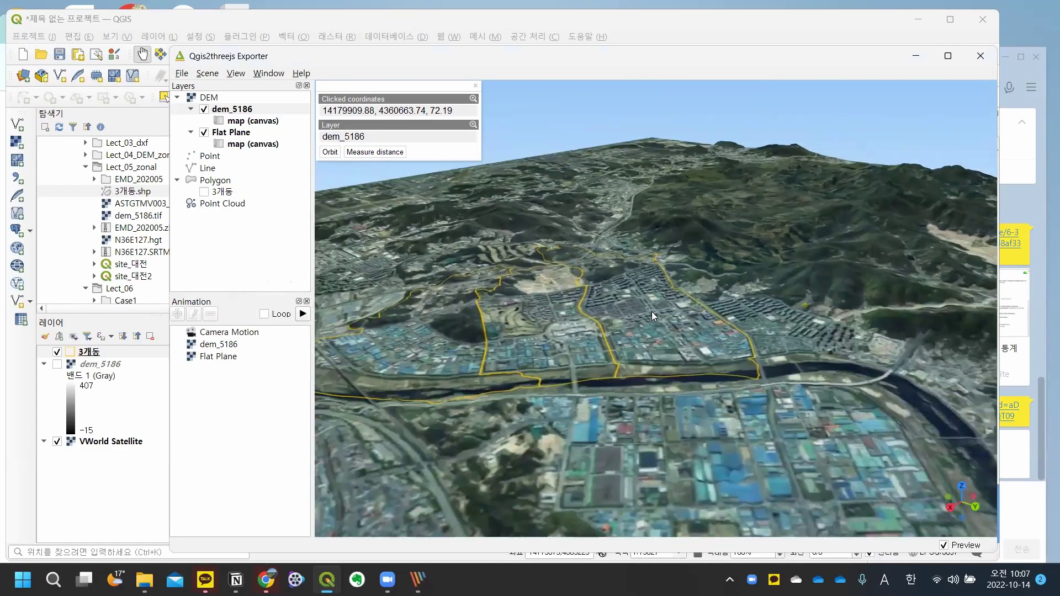
drag(651, 312, 568, 350)
click(552, 344)
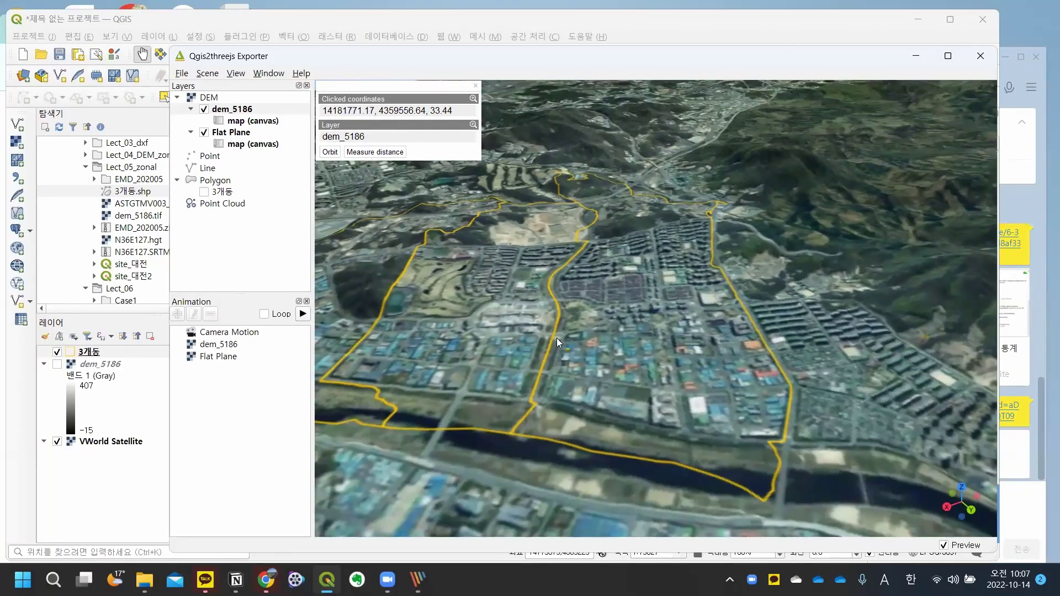
Step: Add the first three Camera Motion keyframes, each from a different viewpoint along the river and district outlines
drag(561, 334, 852, 292)
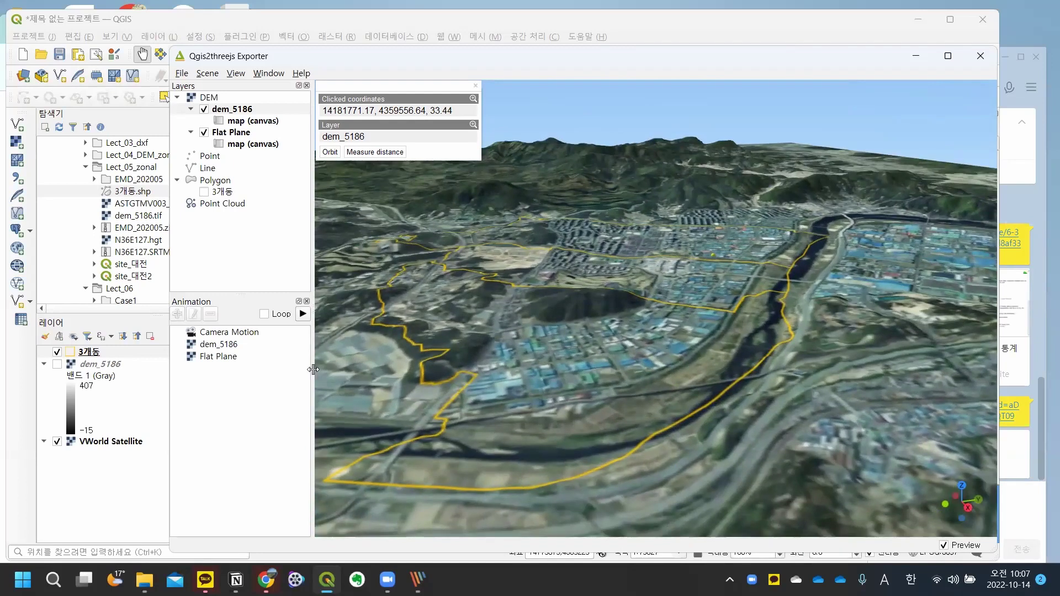
click(238, 334)
click(177, 314)
drag(850, 320, 631, 328)
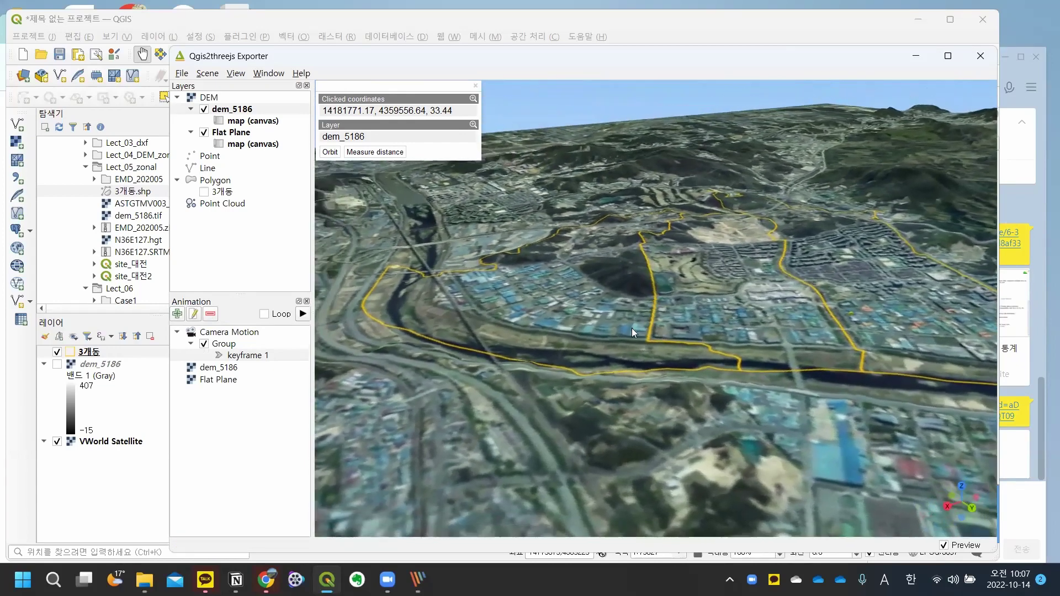
click(177, 315)
drag(836, 345, 688, 325)
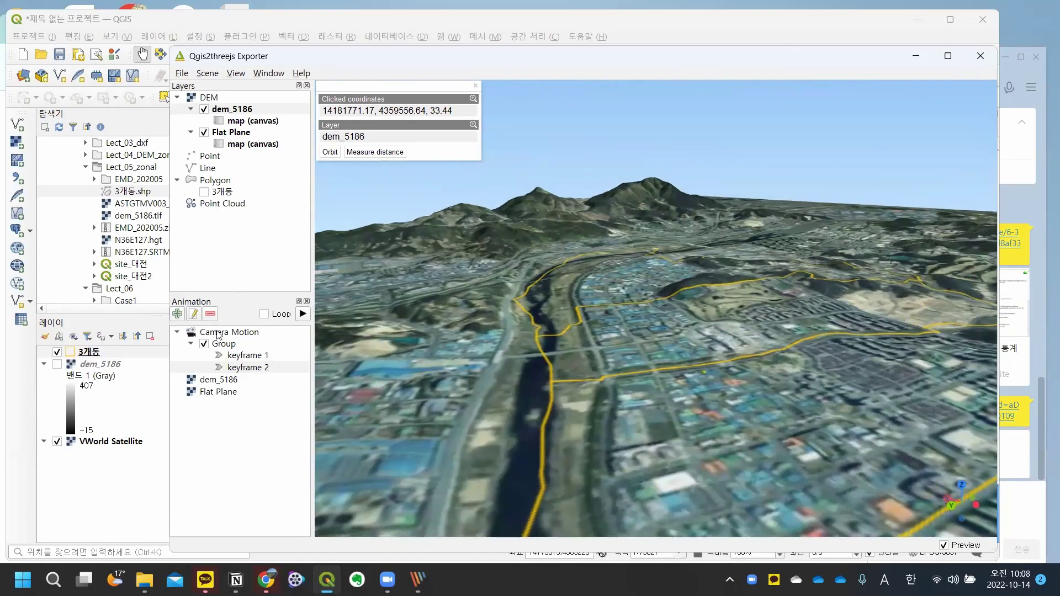
click(177, 314)
Step: Add a fourth camera keyframe with a close view along the central district boundary beside the apartment blocks
drag(824, 401, 790, 427)
scroll(764, 422, up, 8)
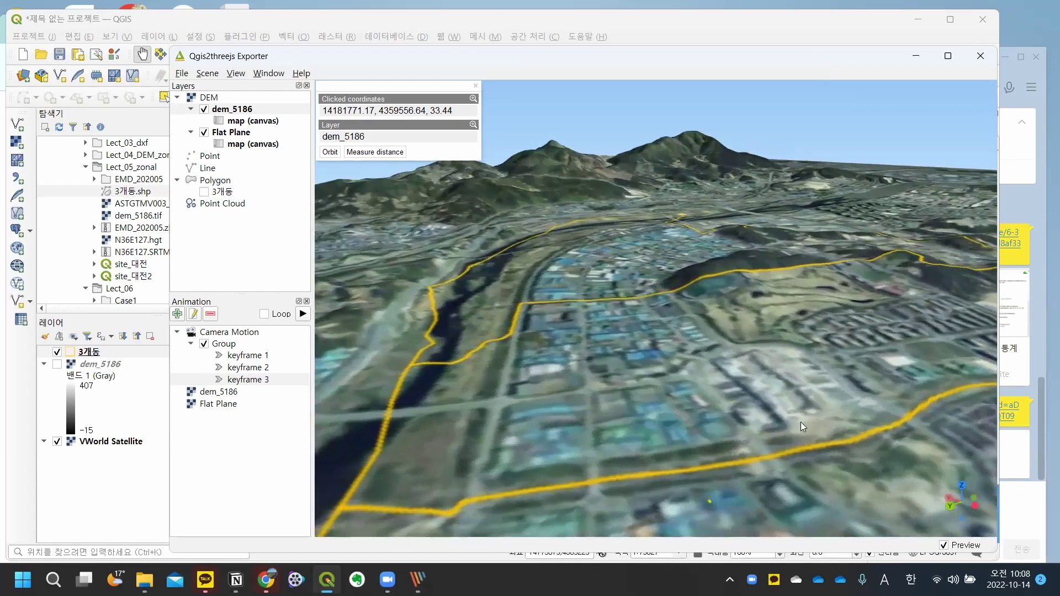
drag(845, 398, 967, 358)
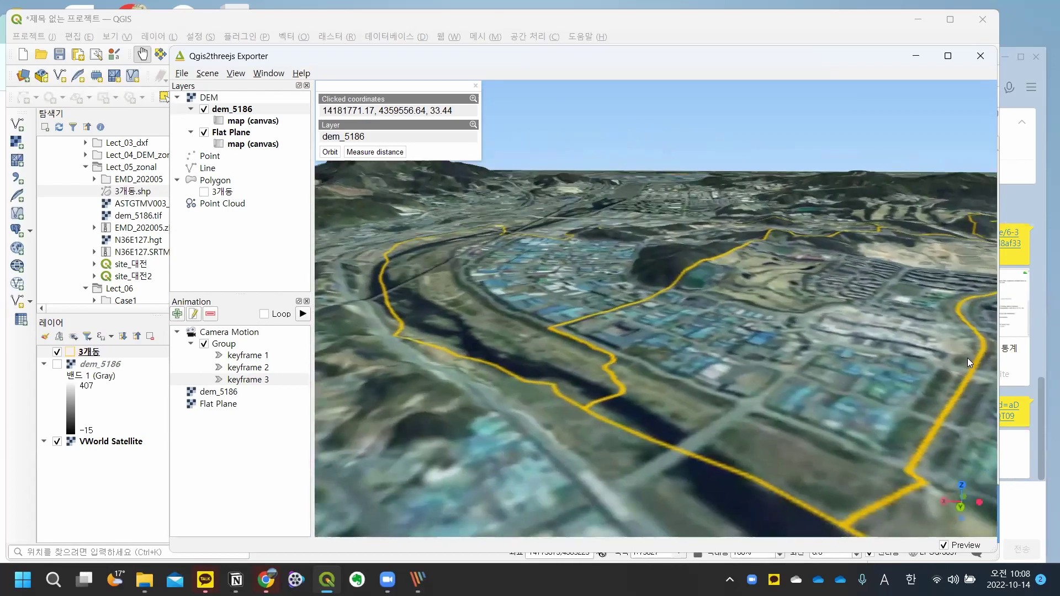
click(968, 358)
drag(865, 369, 811, 393)
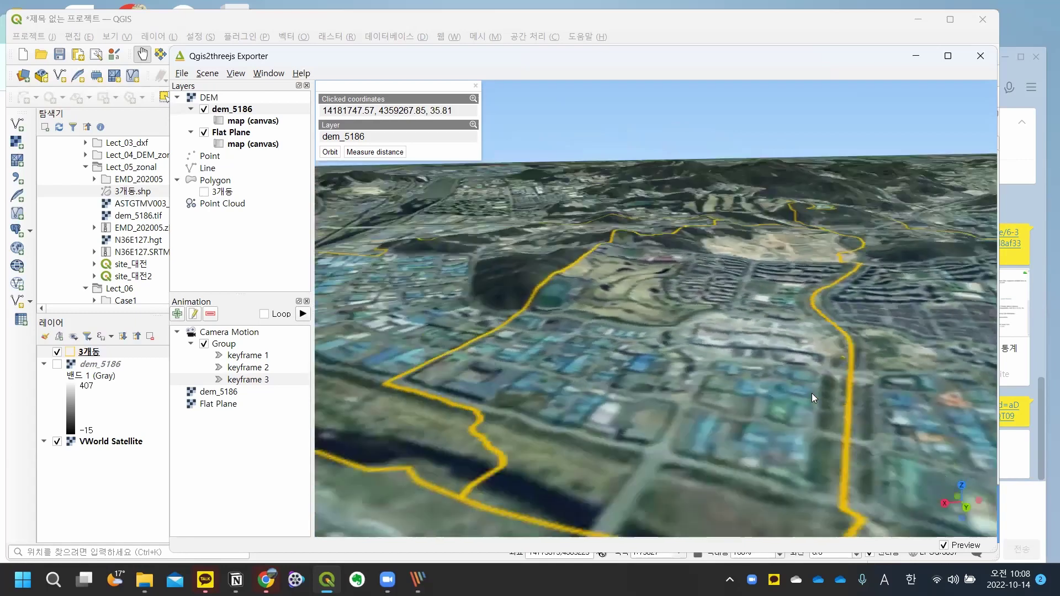
drag(919, 338, 721, 450)
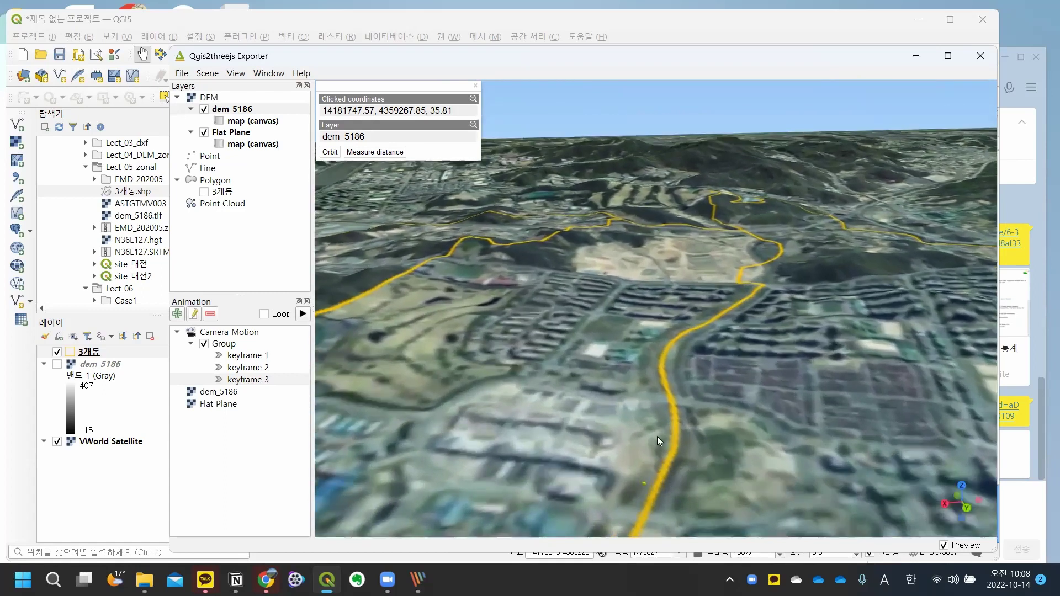
click(177, 314)
Step: Add a fifth camera keyframe with a close view of the bare ground beyond the apartment blocks
scroll(588, 370, down, 3)
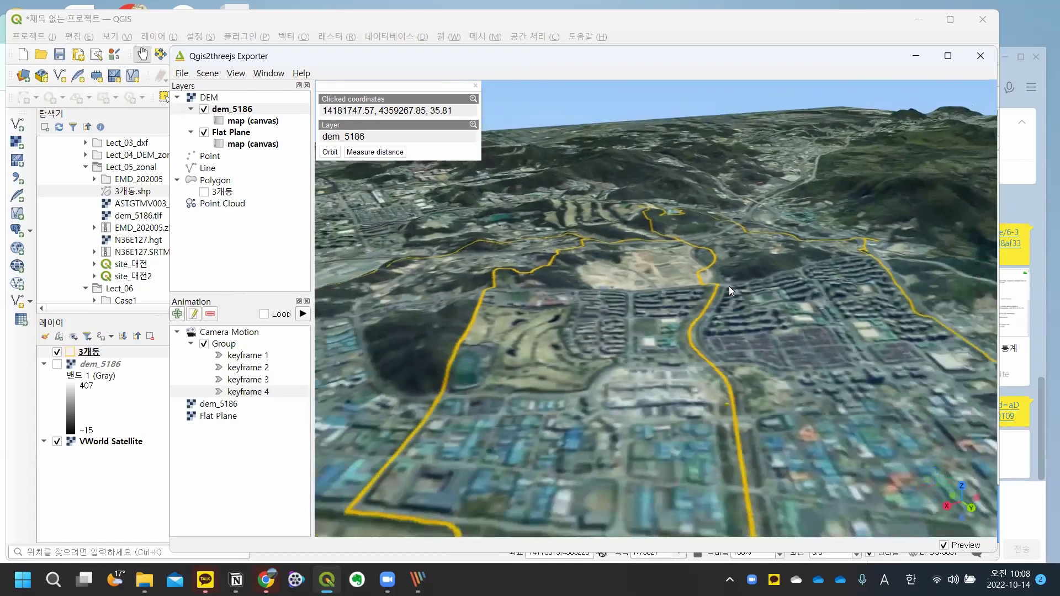
scroll(728, 286, up, 4)
drag(734, 297, 713, 427)
scroll(705, 386, up, 3)
scroll(705, 386, up, 2)
drag(690, 383, 673, 440)
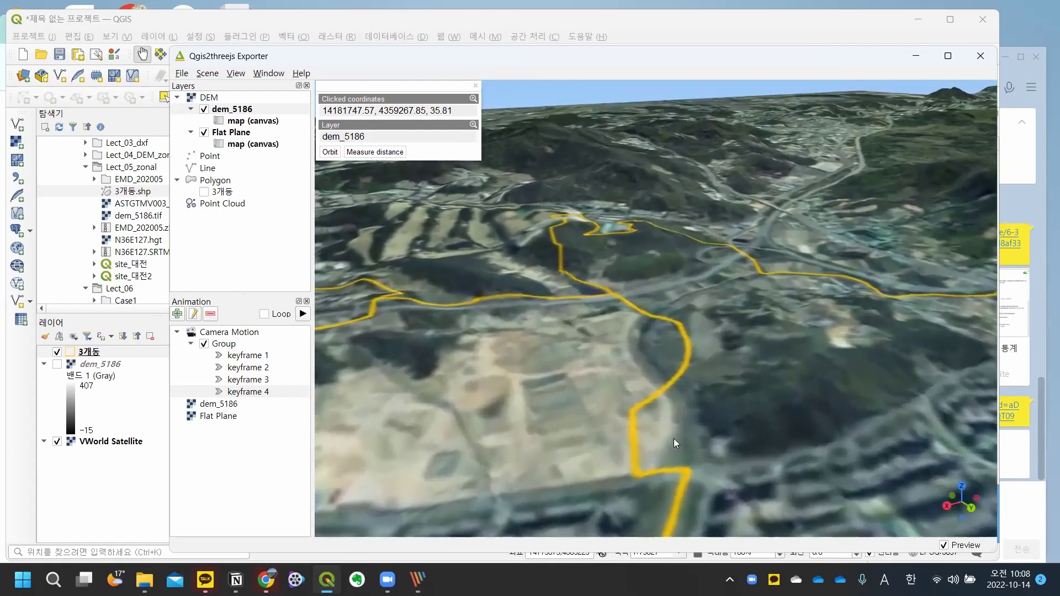
click(178, 314)
Step: Add a sixth camera keyframe near the road interchange and a seventh looking back over the districts toward the river
drag(629, 277, 575, 487)
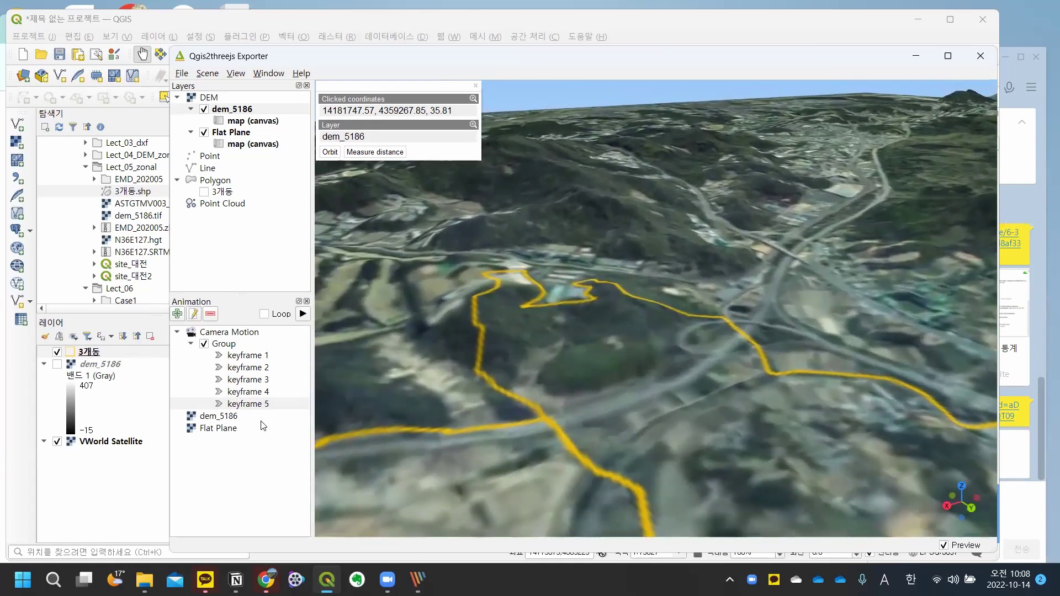
click(178, 315)
drag(493, 409, 535, 321)
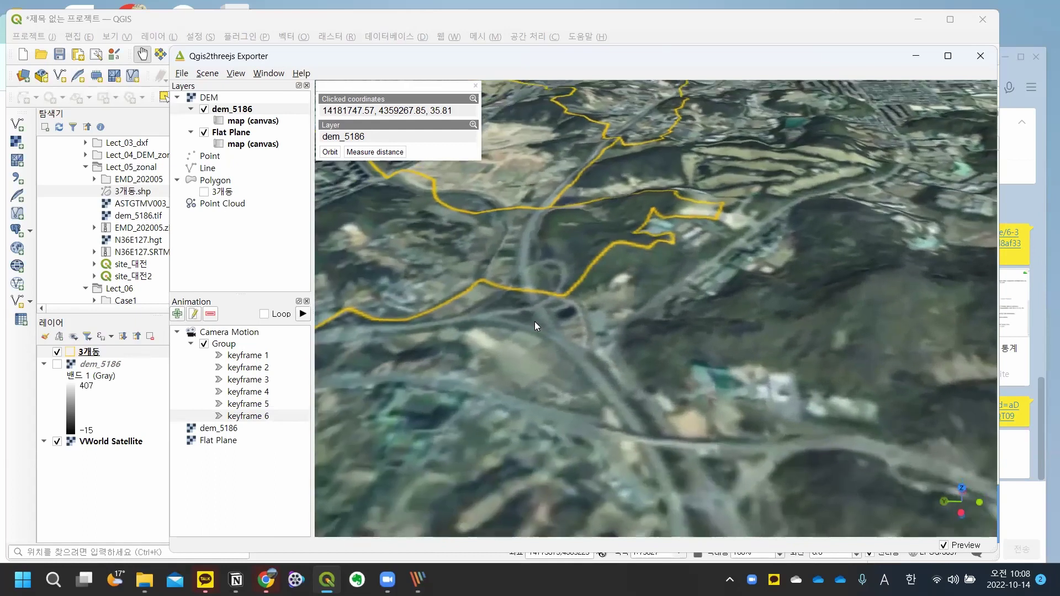
drag(545, 285, 595, 464)
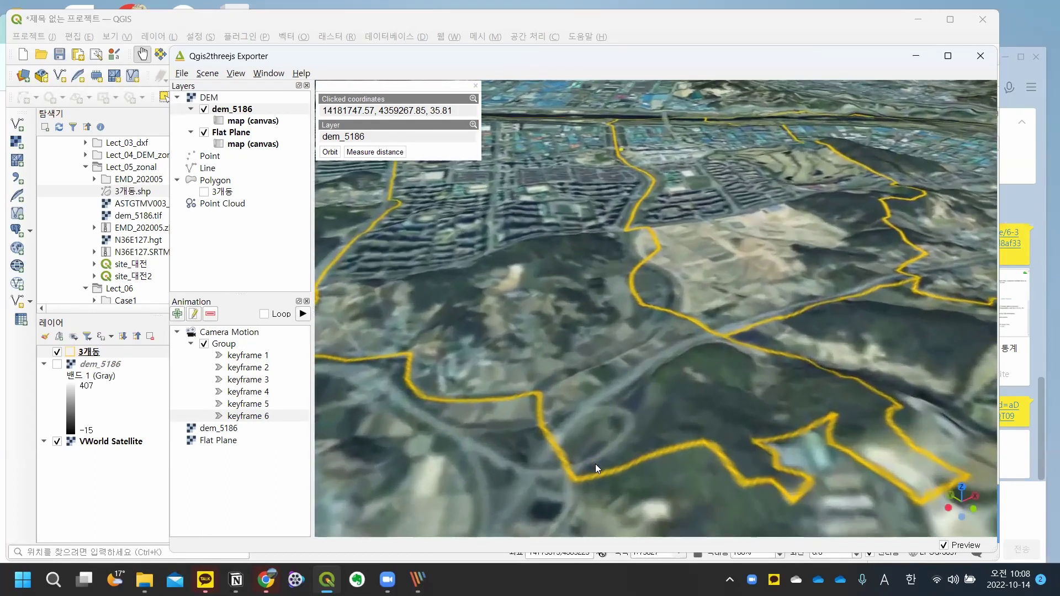
click(178, 314)
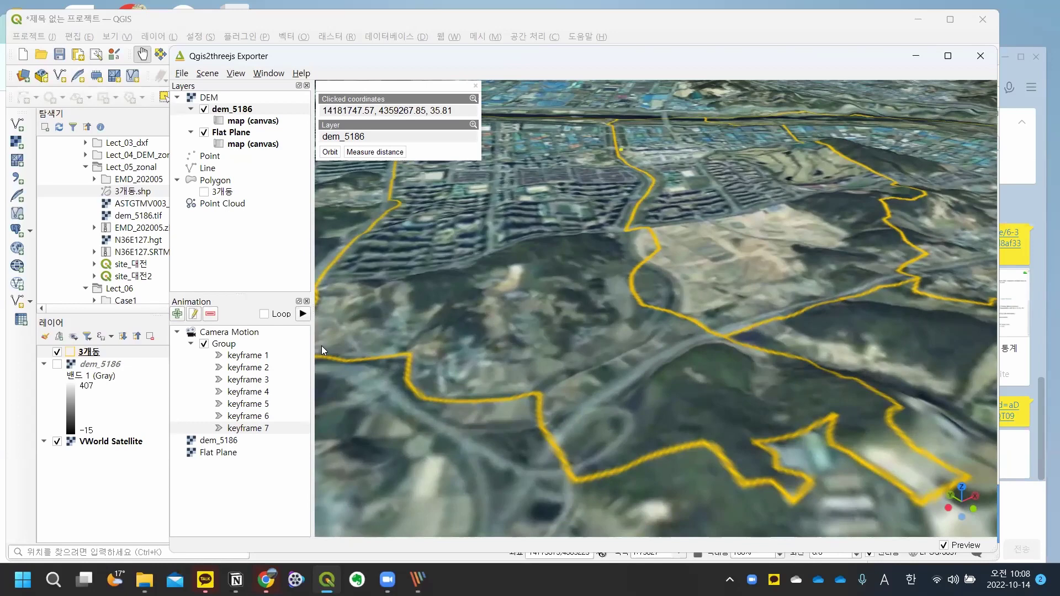
Step: Play the camera motion animation and inspect the terrain from other angles
click(303, 314)
drag(513, 248, 595, 293)
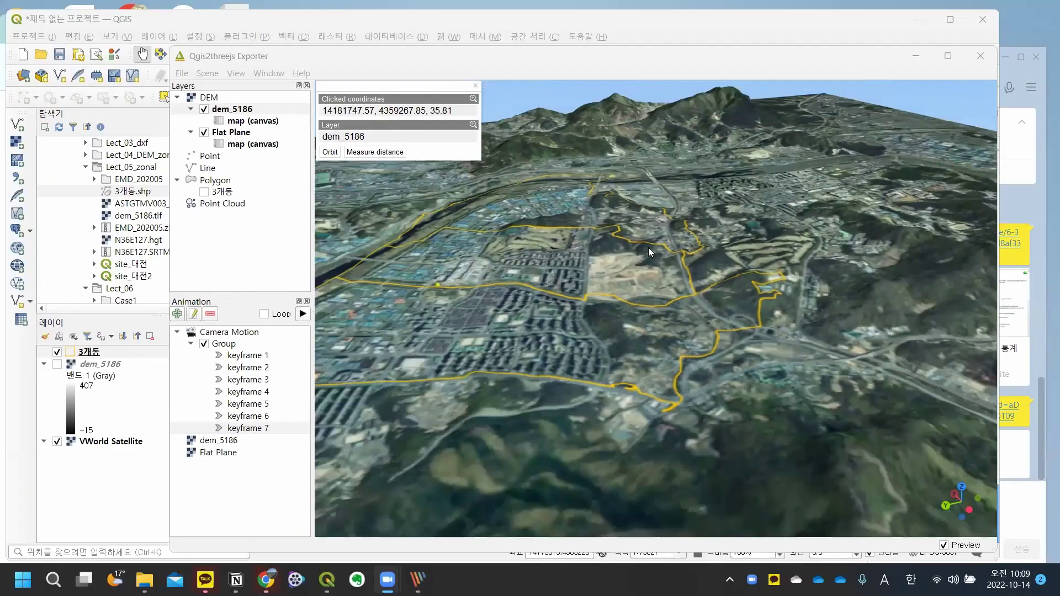
drag(648, 247, 602, 307)
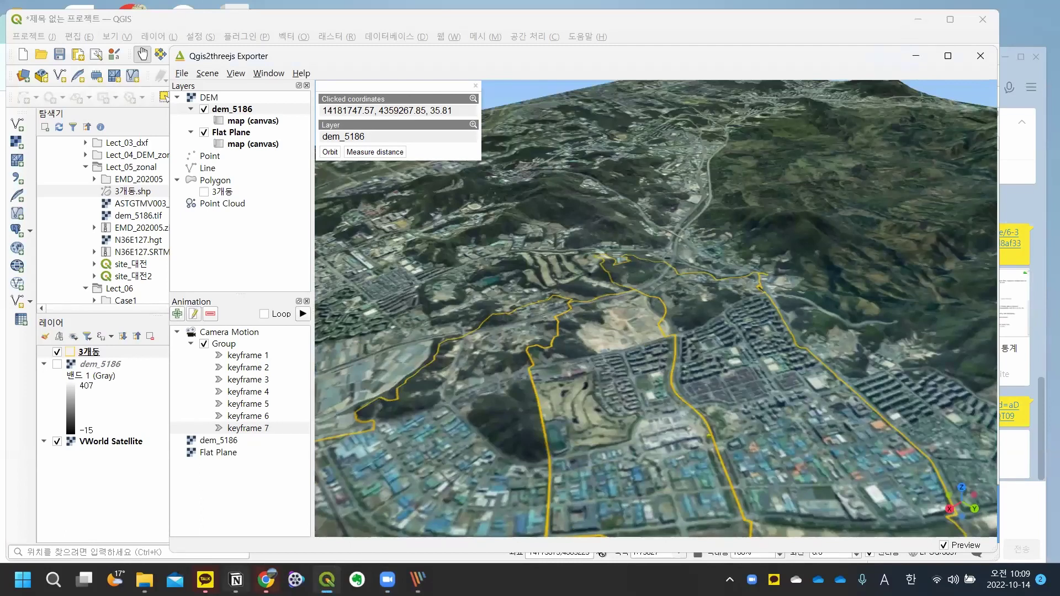
Step: Switch to the Notion lecture notes and review the section on making a 3D view from building data
click(236, 580)
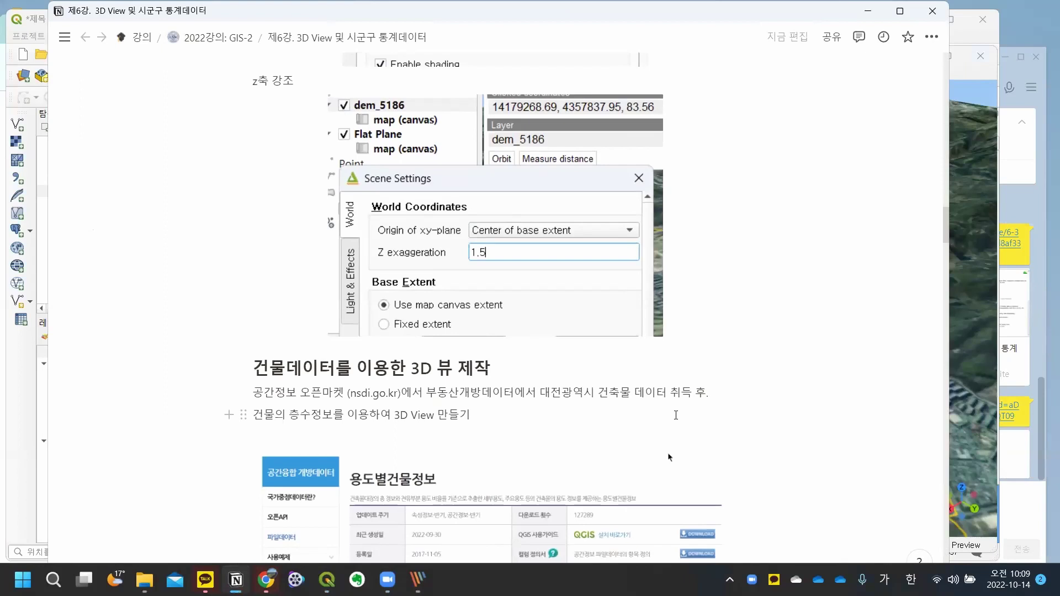
scroll(676, 415, up, 1)
scroll(676, 415, down, 15)
scroll(679, 421, down, 1)
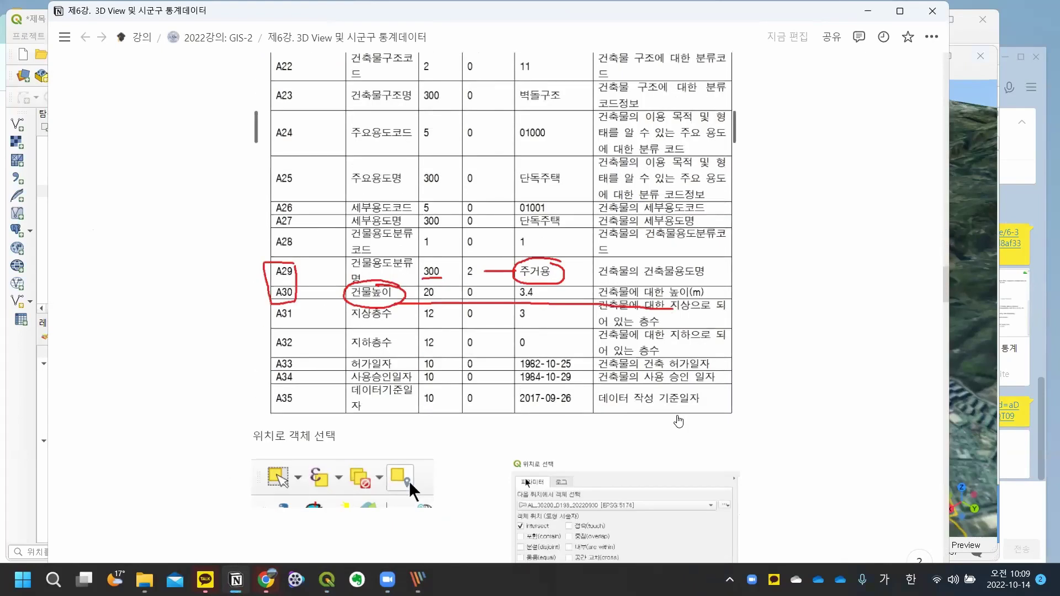
scroll(678, 421, up, 15)
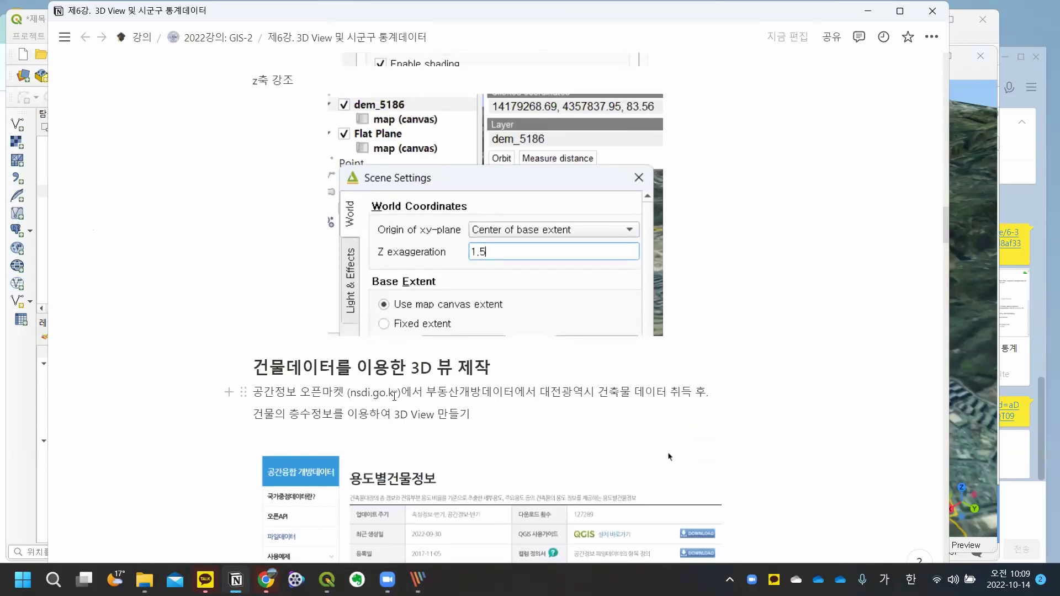
scroll(667, 452, down, 2)
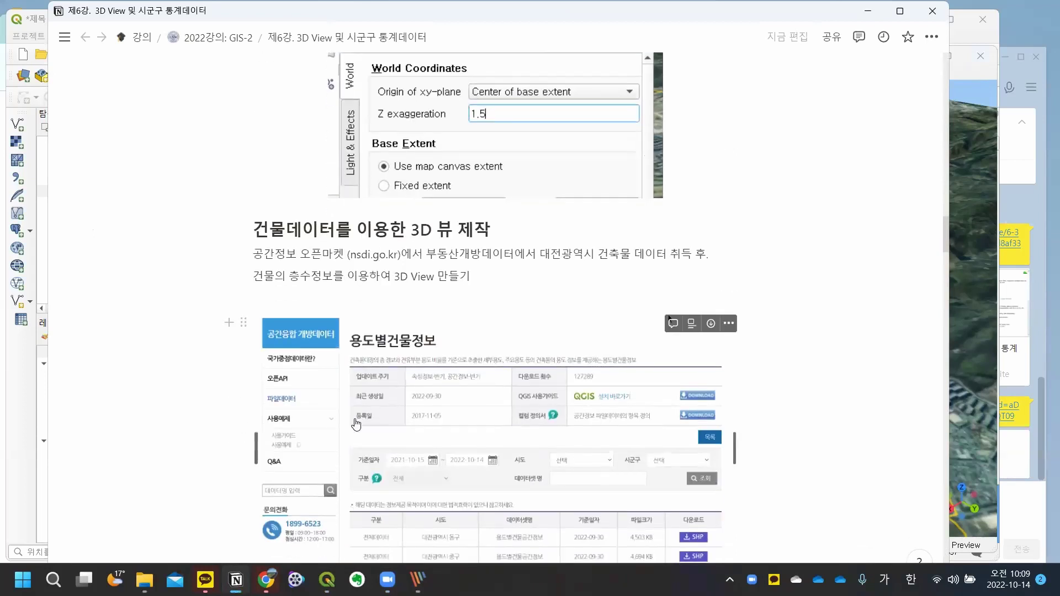
Step: Open nsdi.go.kr from the notes in the browser and go to its 국가중점데이터 list
mouse_move(399, 254)
mouse_down()
mouse_move(349, 247)
mouse_move(361, 262)
mouse_move(411, 255)
mouse_move(396, 256)
mouse_up()
right_click(387, 257)
click(359, 272)
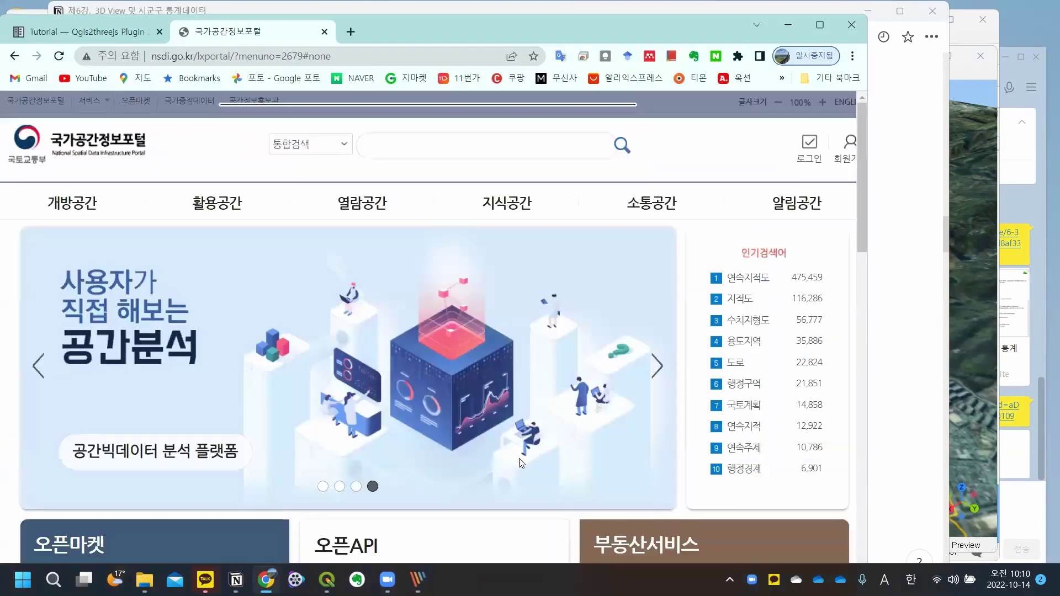
click(193, 101)
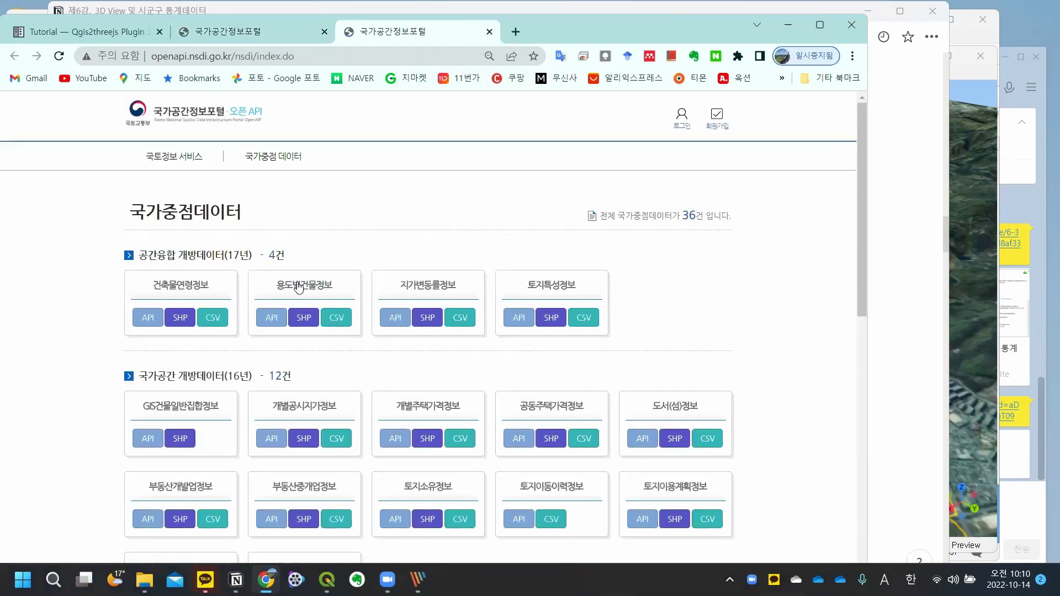
Step: Open the SHP downloads for 용도별건물정보 and search for datasets of 대전광역시, 유성구
click(305, 319)
scroll(608, 343, down, 2)
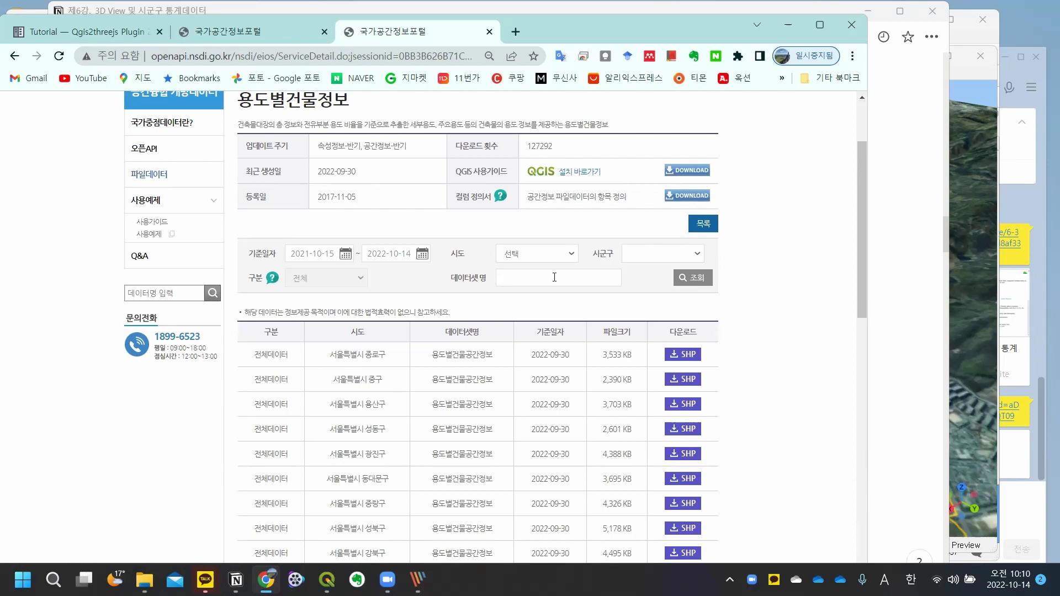
click(575, 254)
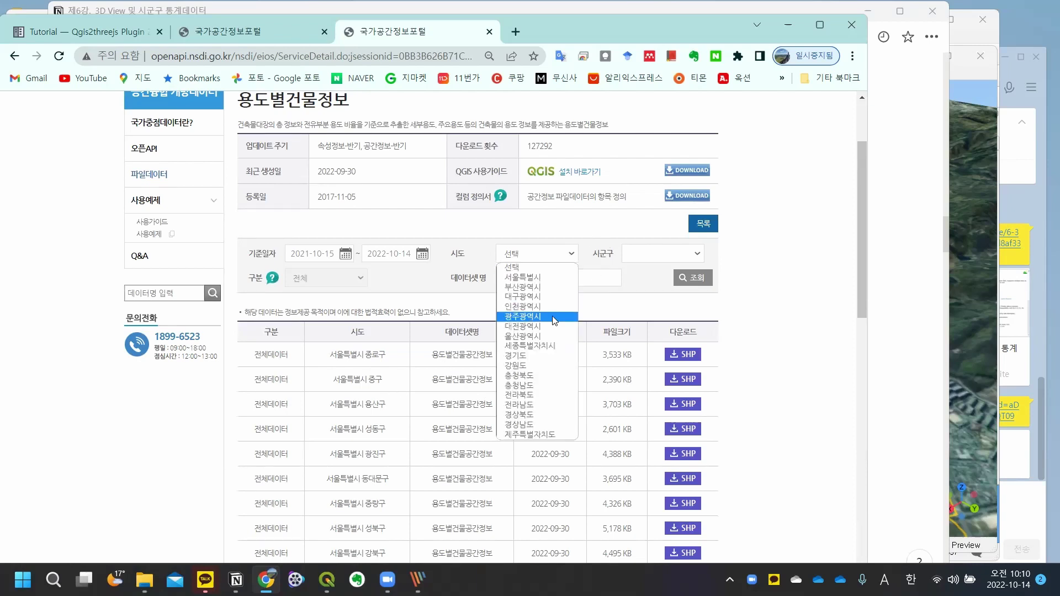
click(540, 326)
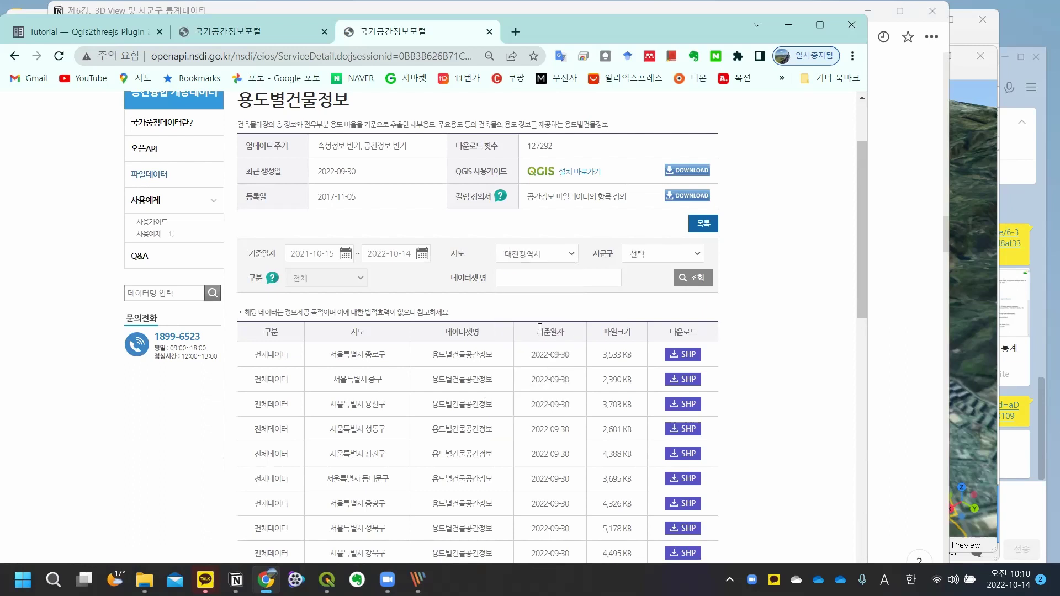
click(698, 256)
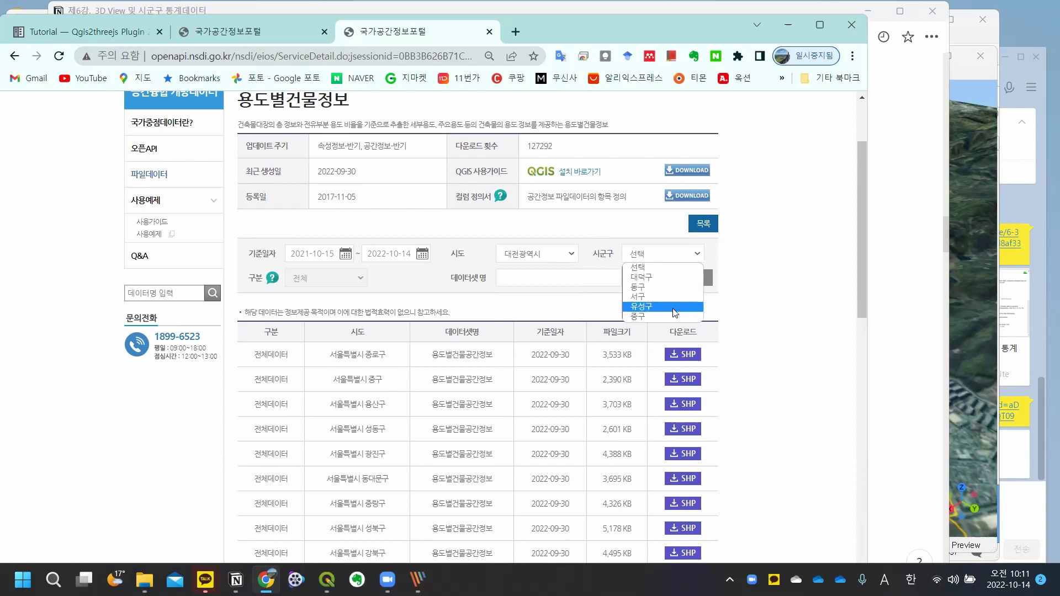
click(675, 307)
click(696, 278)
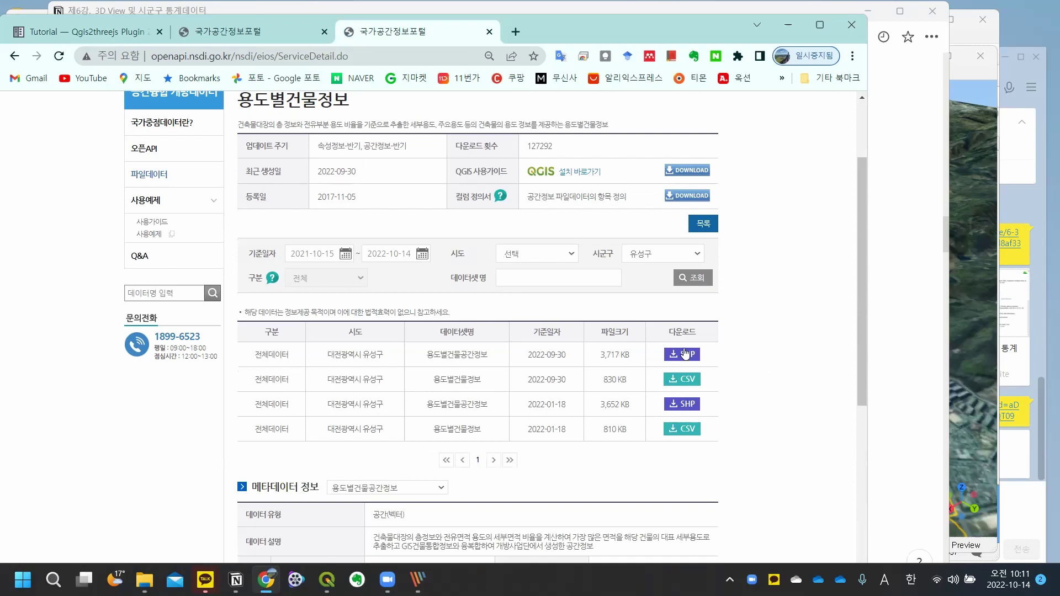
Step: Download the 2022-09-30 용도별건물공간정보 SHP archive for 대전광역시 유성구 into C:\GIS\2022_let5
drag(441, 381, 485, 382)
click(768, 394)
click(684, 357)
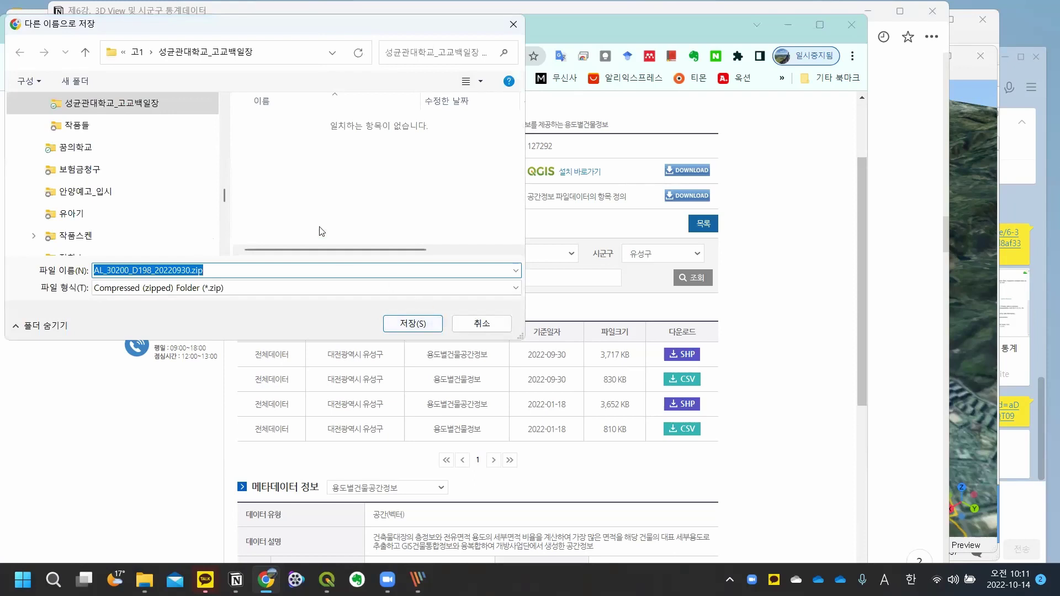
click(83, 169)
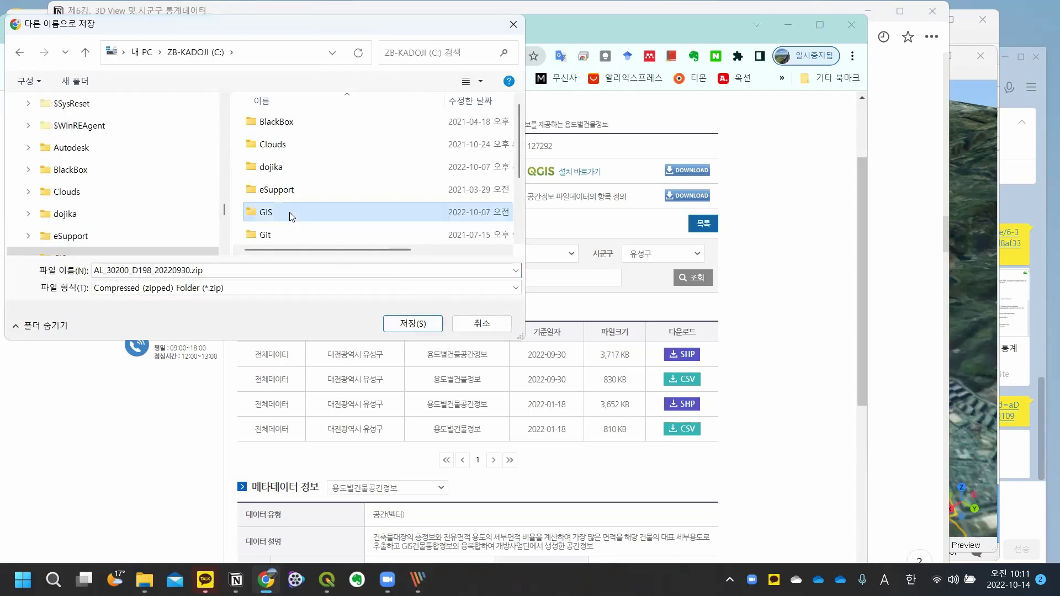
double_click(292, 215)
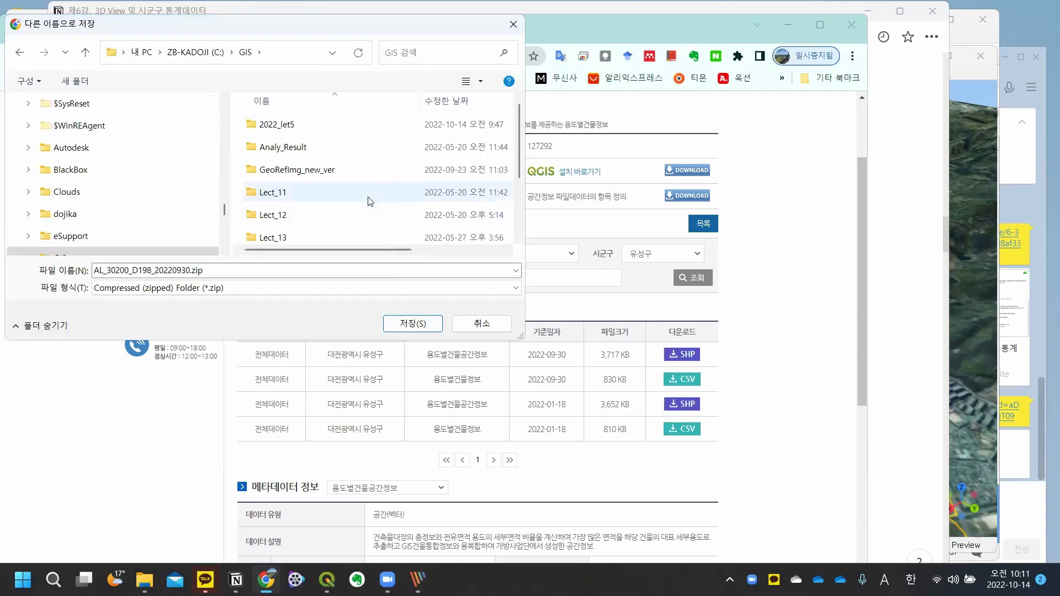
click(304, 125)
double_click(304, 125)
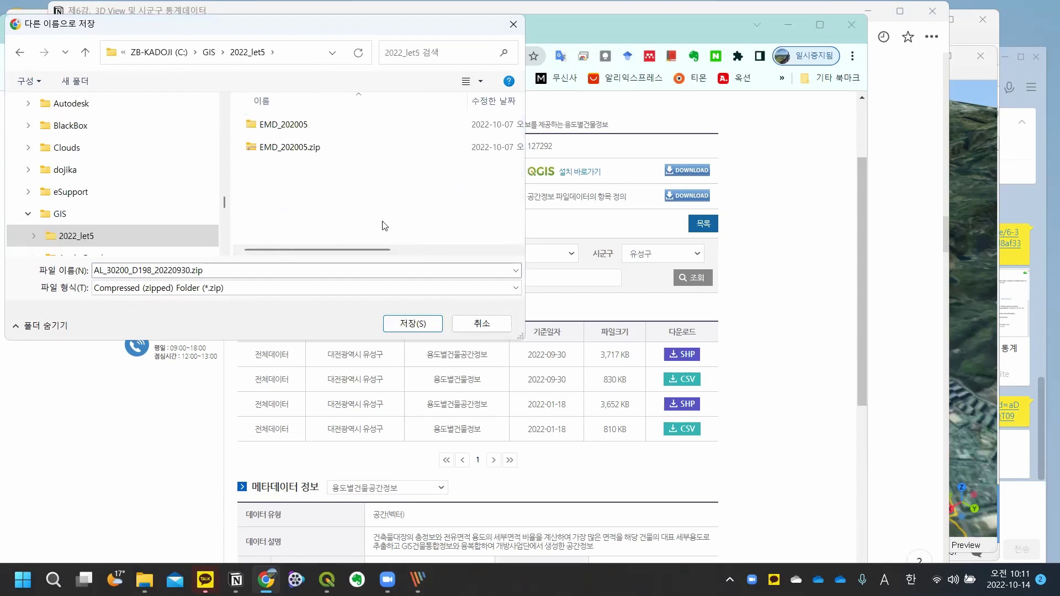
click(407, 323)
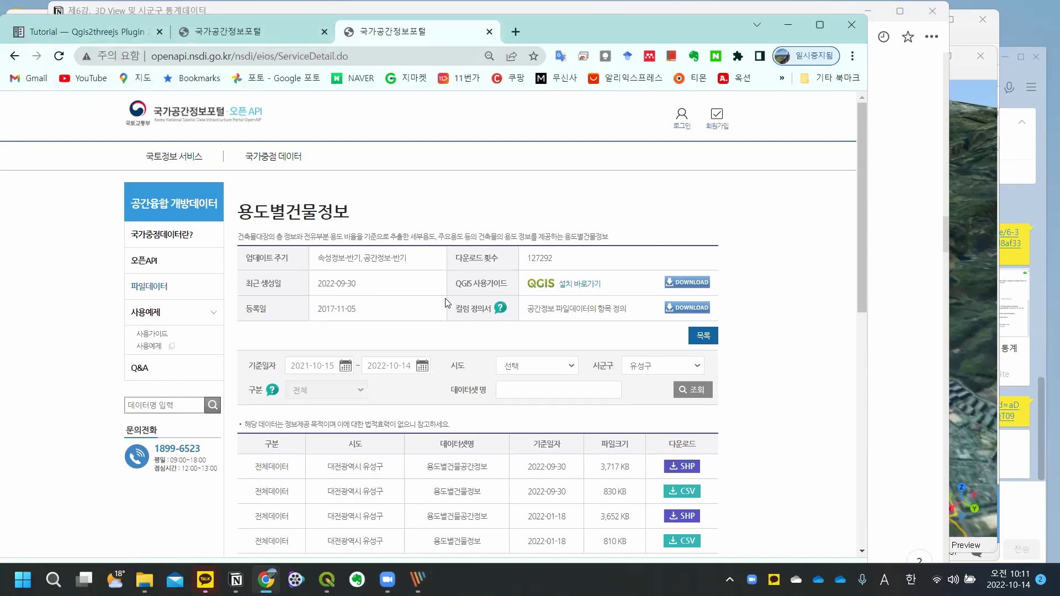
Step: Extract AL_30200_D198_20220930.zip in the 2022_let5 folder into its own folder
click(145, 580)
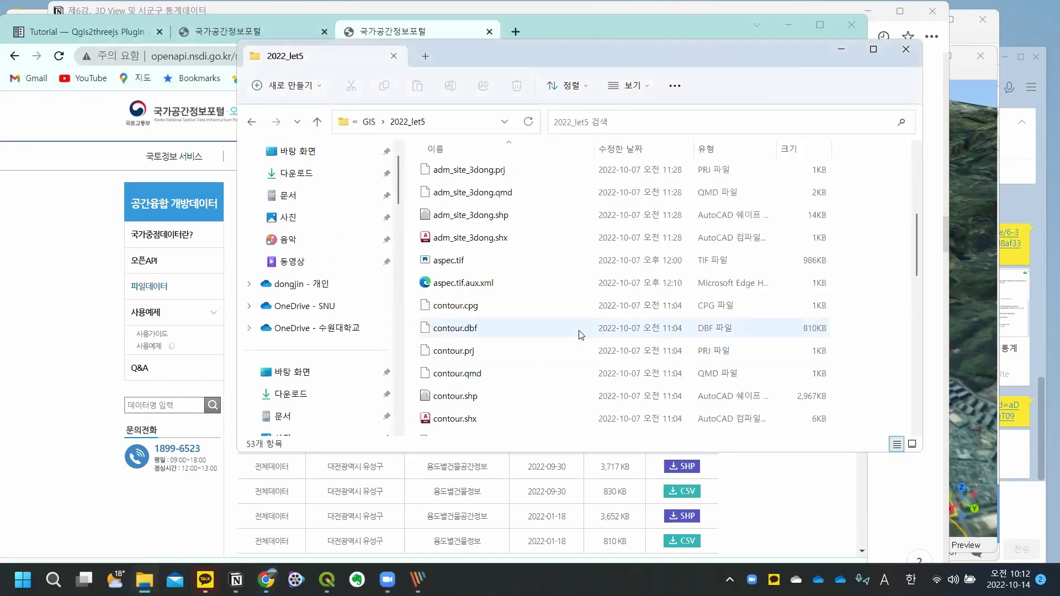
scroll(579, 332, down, 10)
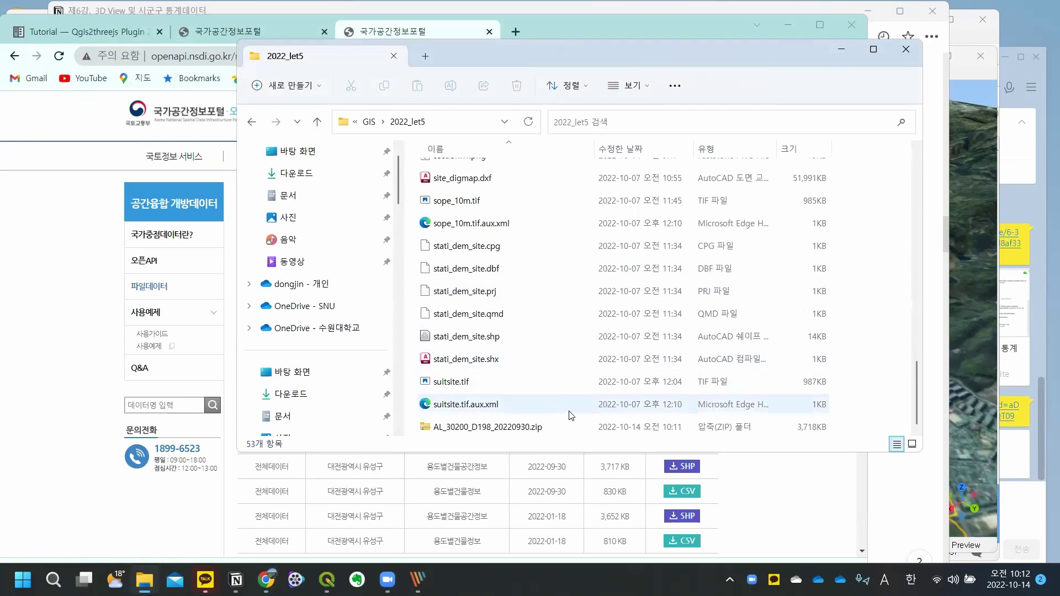
click(510, 431)
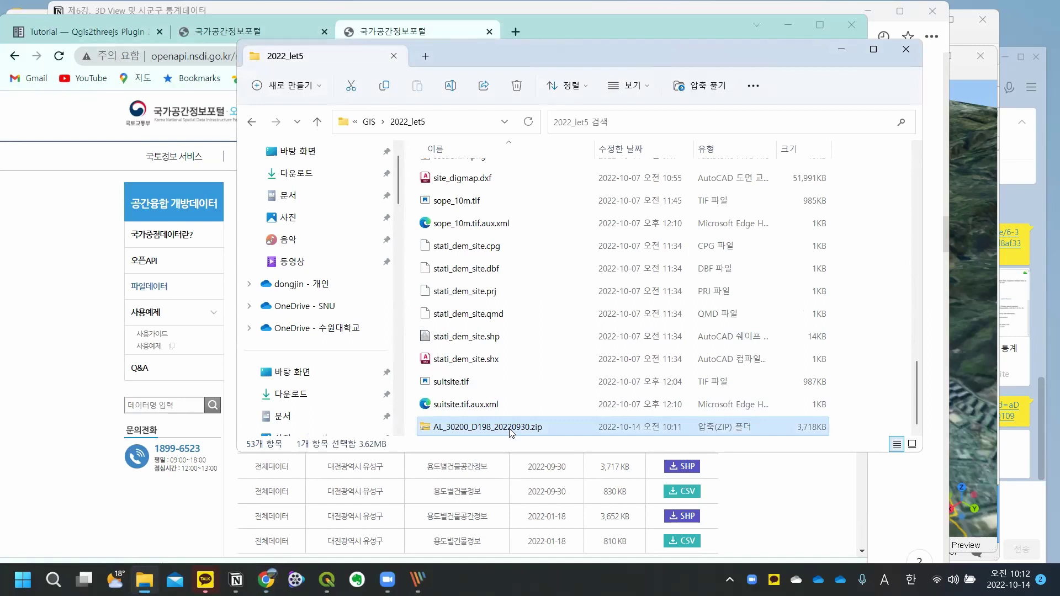
right_click(510, 431)
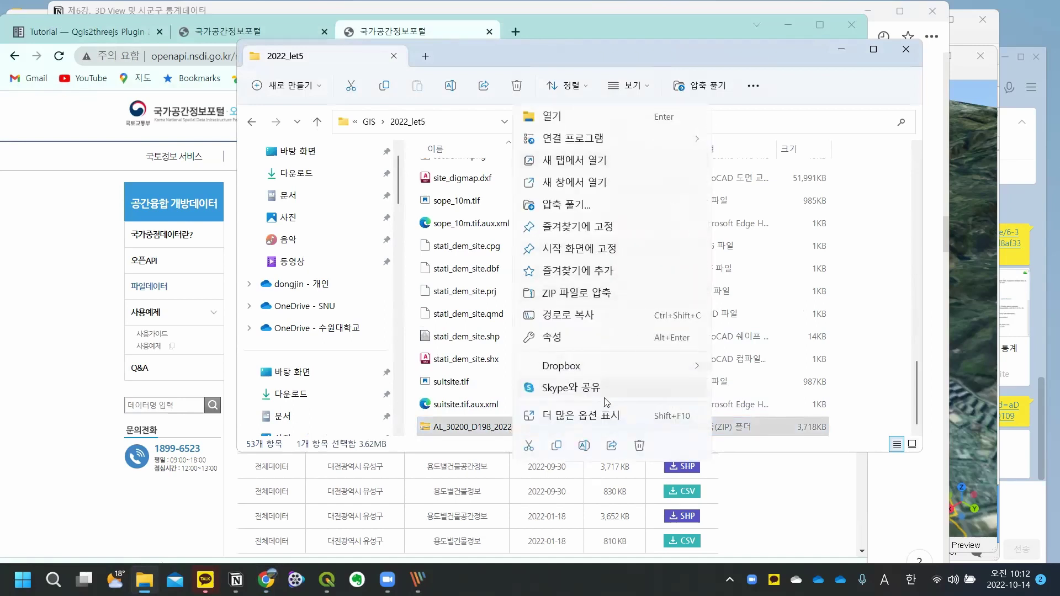
click(586, 204)
click(641, 445)
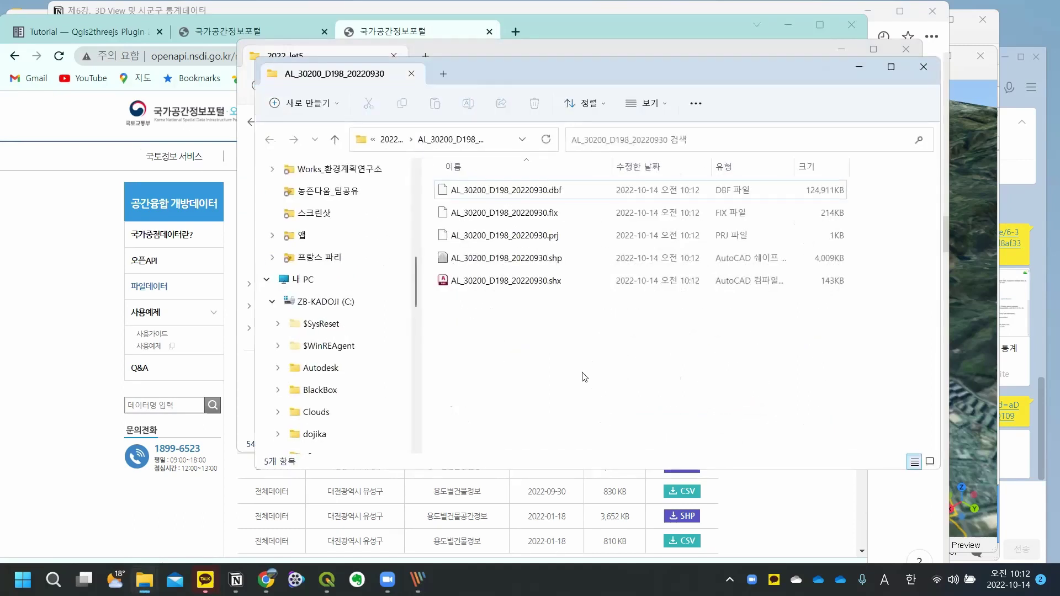
Step: Switch to the QGIS main window and add AL_30200_D198_20220930.shp from the extracted folder as a layer above 3개동
drag(598, 381, 653, 376)
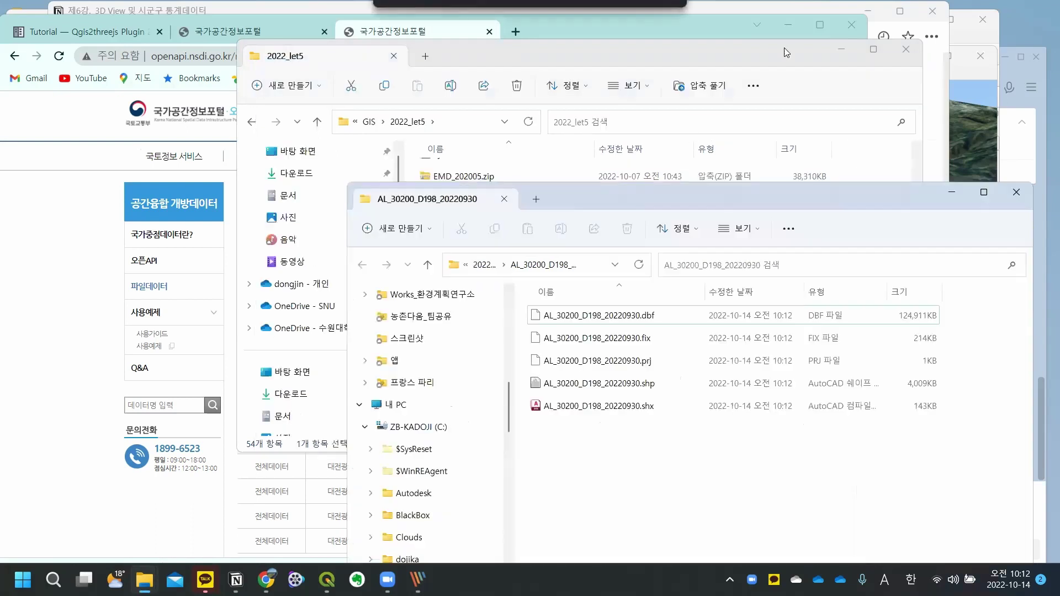
click(788, 9)
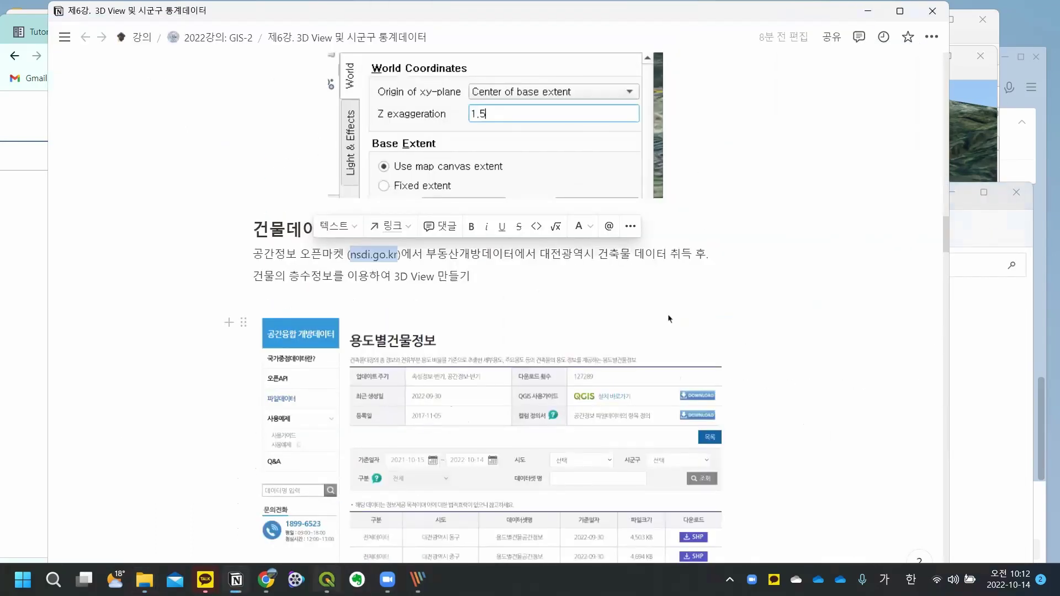
click(327, 580)
click(1021, 381)
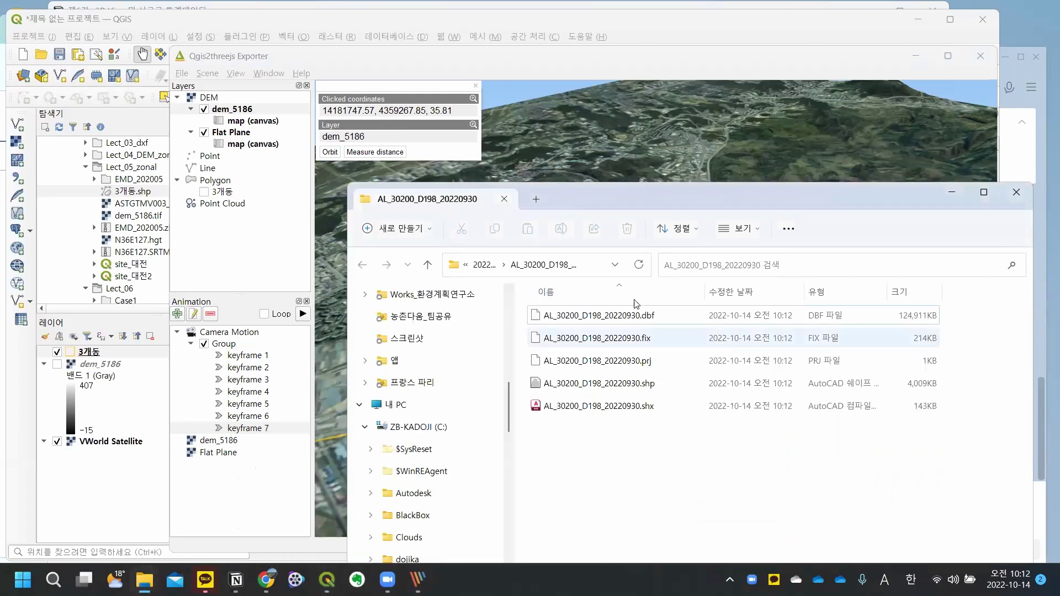
drag(632, 203, 710, 199)
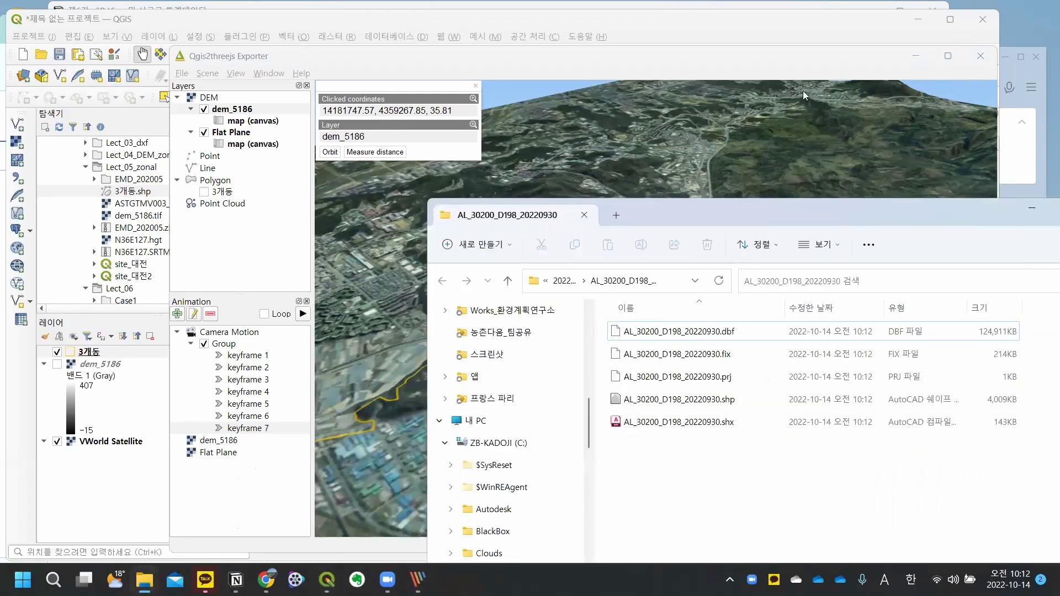
click(626, 80)
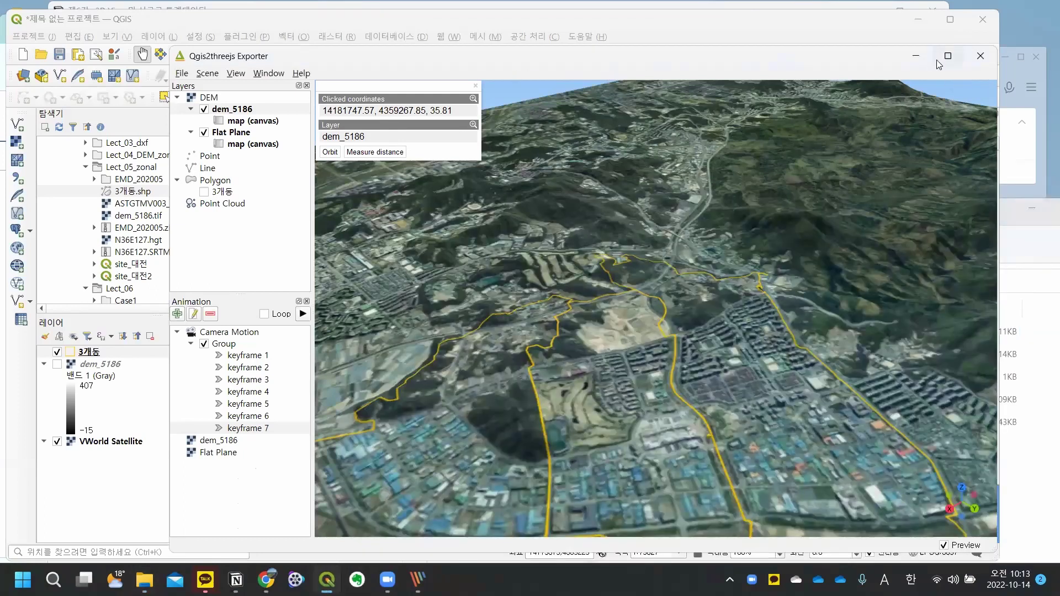
click(915, 59)
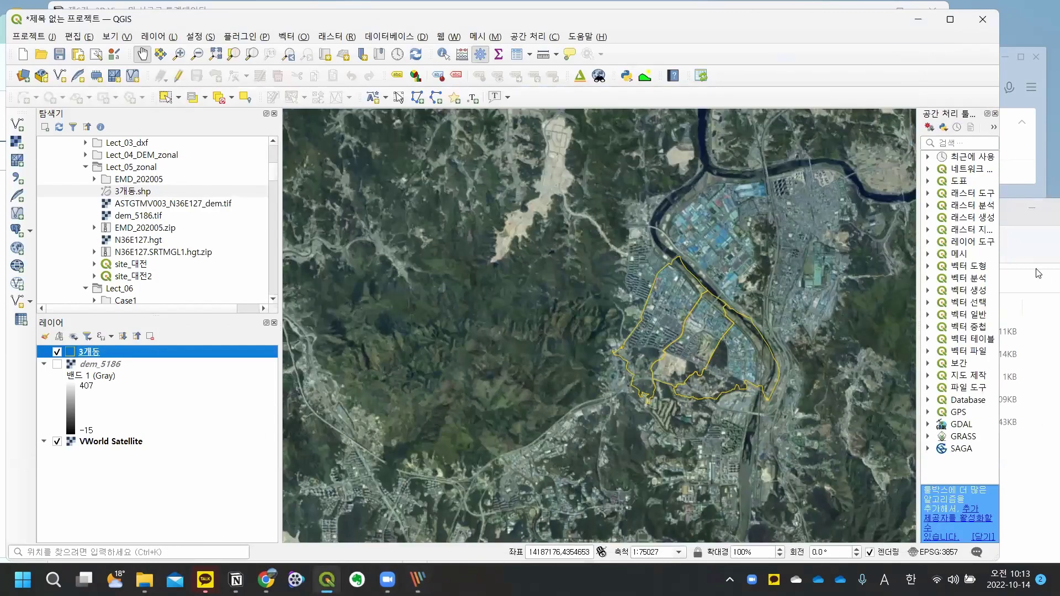
click(1010, 226)
drag(697, 315, 658, 332)
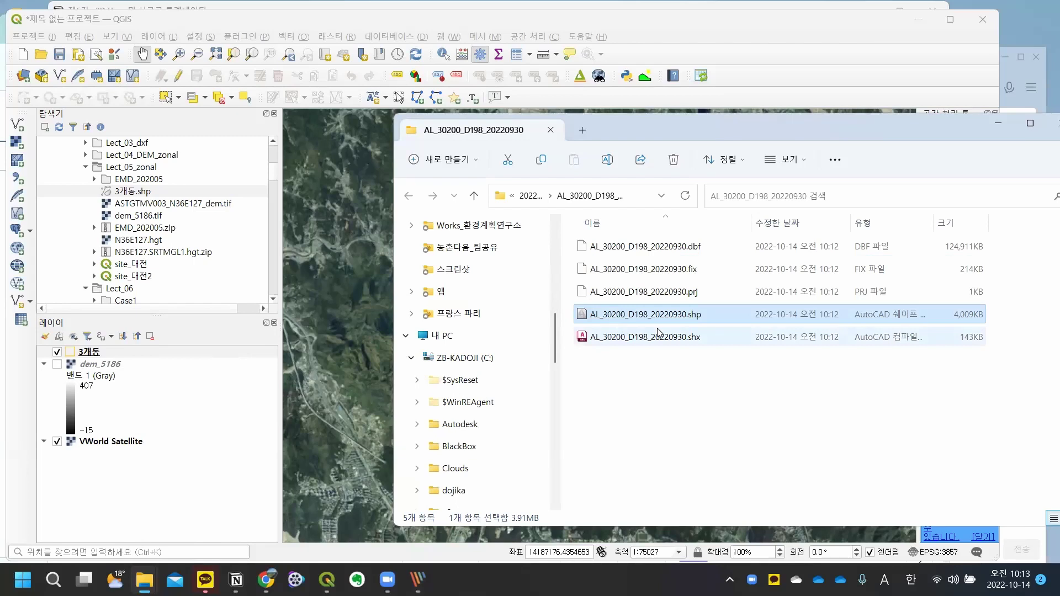
drag(644, 315, 157, 358)
click(999, 123)
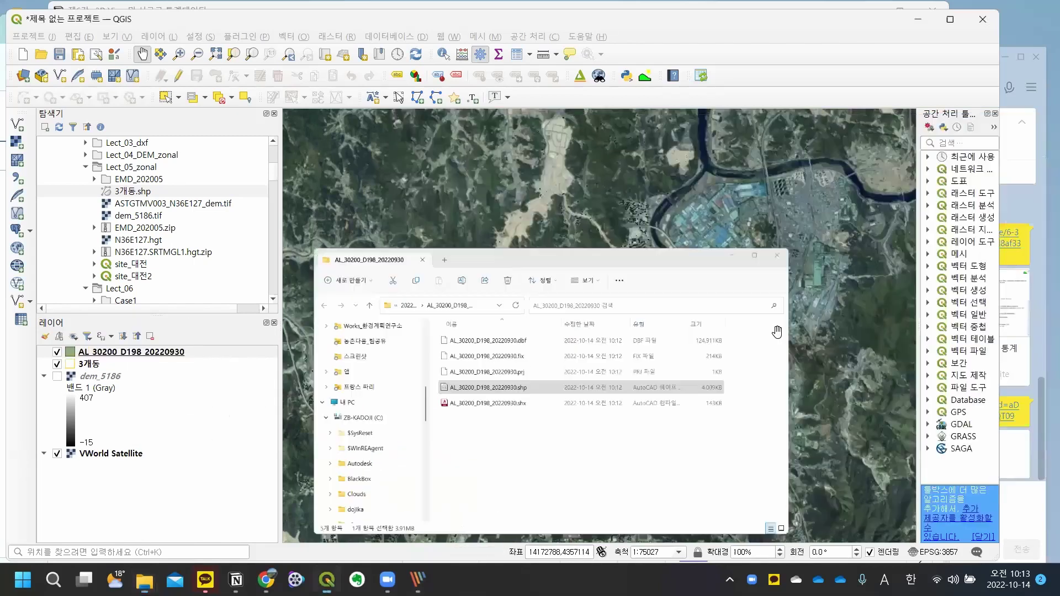
Step: Examine how the building polygons line up with the satellite imagery around the 3개동 boundaries
scroll(706, 360, up, 4)
drag(576, 399, 634, 320)
drag(564, 341, 706, 442)
drag(587, 247, 668, 413)
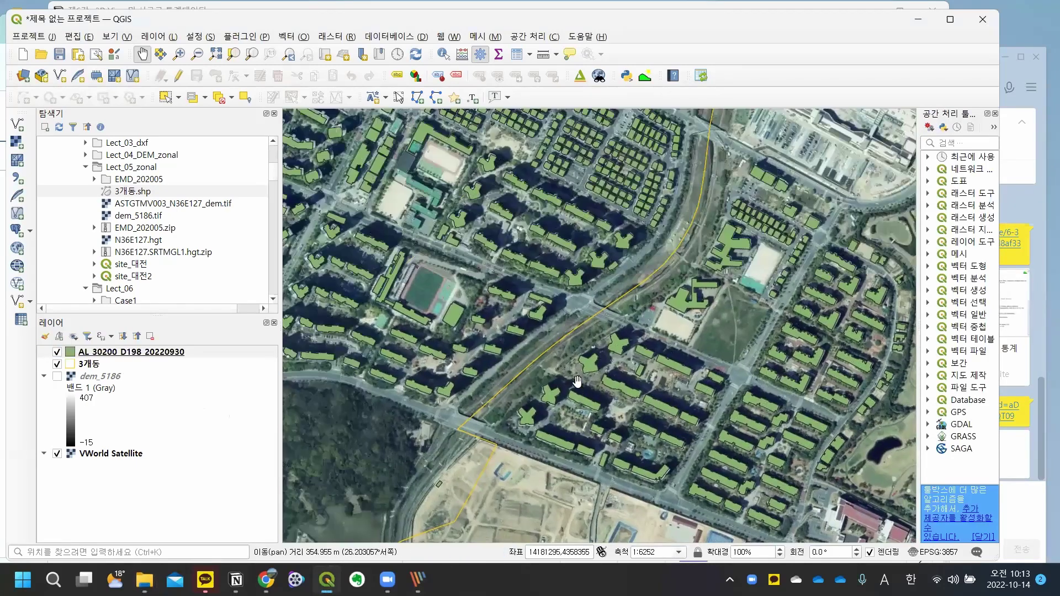
drag(603, 259, 651, 356)
scroll(652, 327, up, 2)
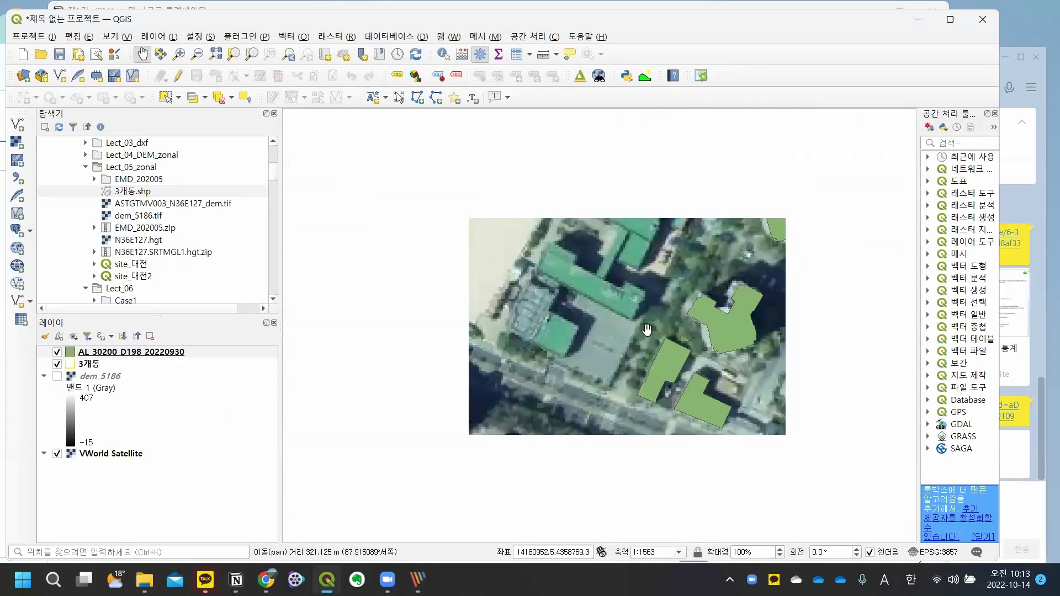
scroll(647, 330, down, 2)
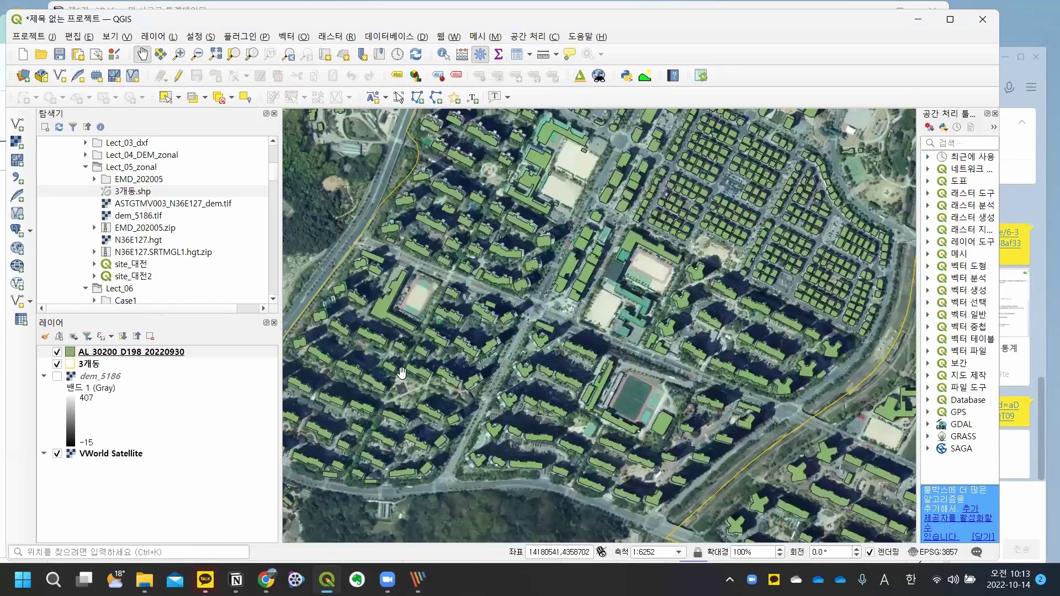
Step: Open the attribute table of the AL_30200_D198_20220930 layer and widen it to show more columns
right_click(168, 358)
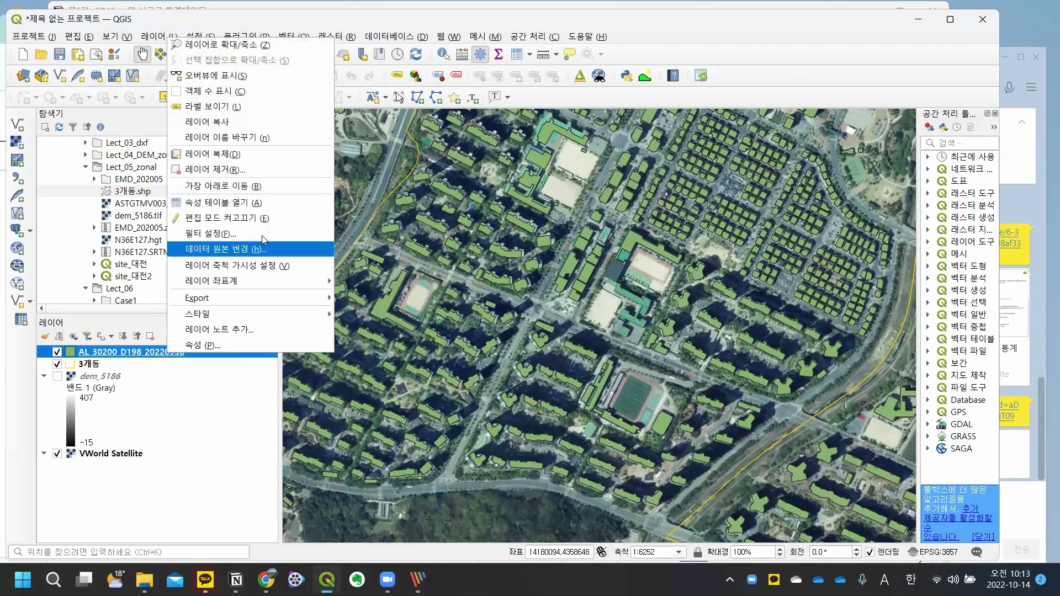
click(267, 206)
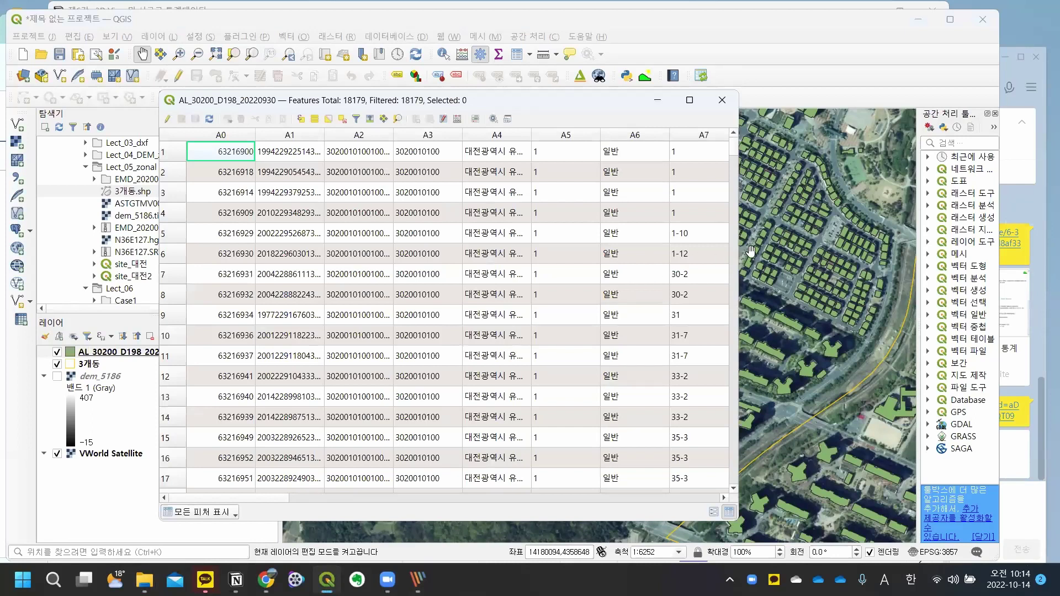
drag(742, 256, 979, 256)
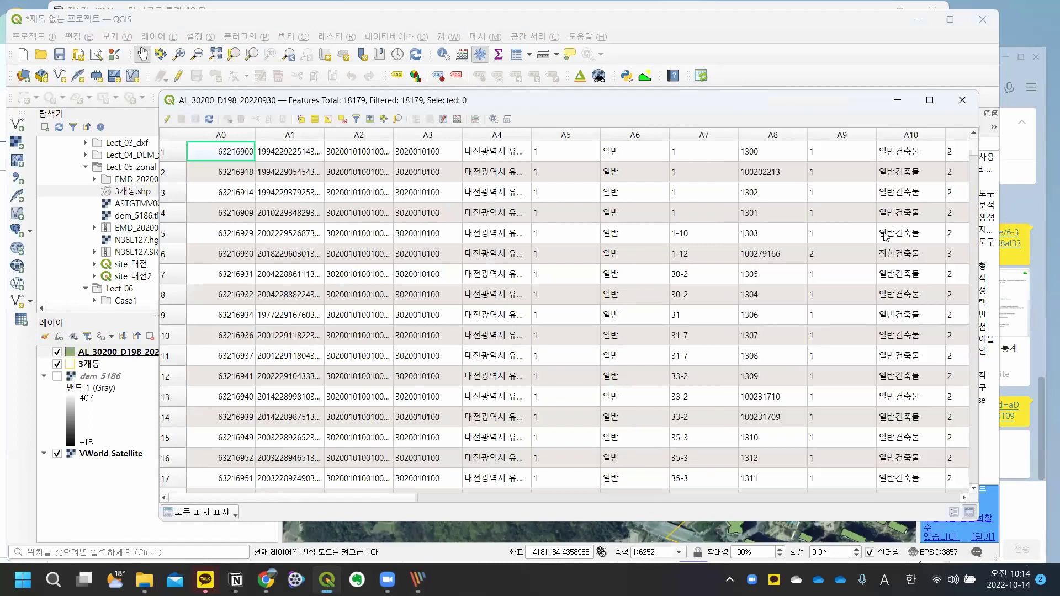
drag(771, 110, 727, 92)
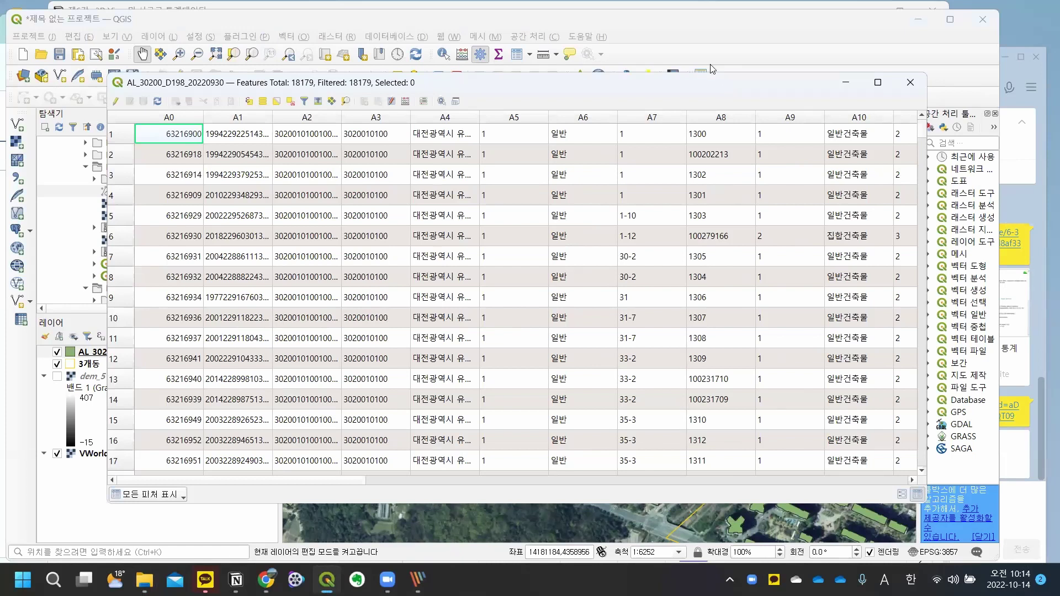
Step: Switch to the browser and download the 컬럼 정의서 file datasetDetail.hwp from the 용도별건물정보 page into C:\GIS\2022_let5
click(639, 24)
key(alt+Tab)
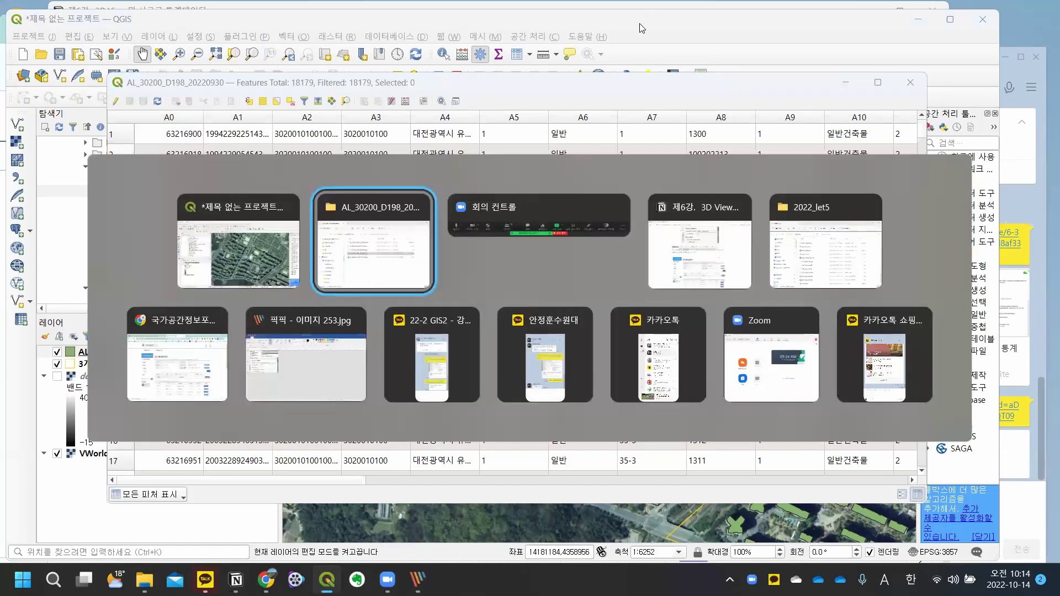
key(alt+Tab)
key(alt+Tab)
key(alt+Tab)
key(alt+Tab)
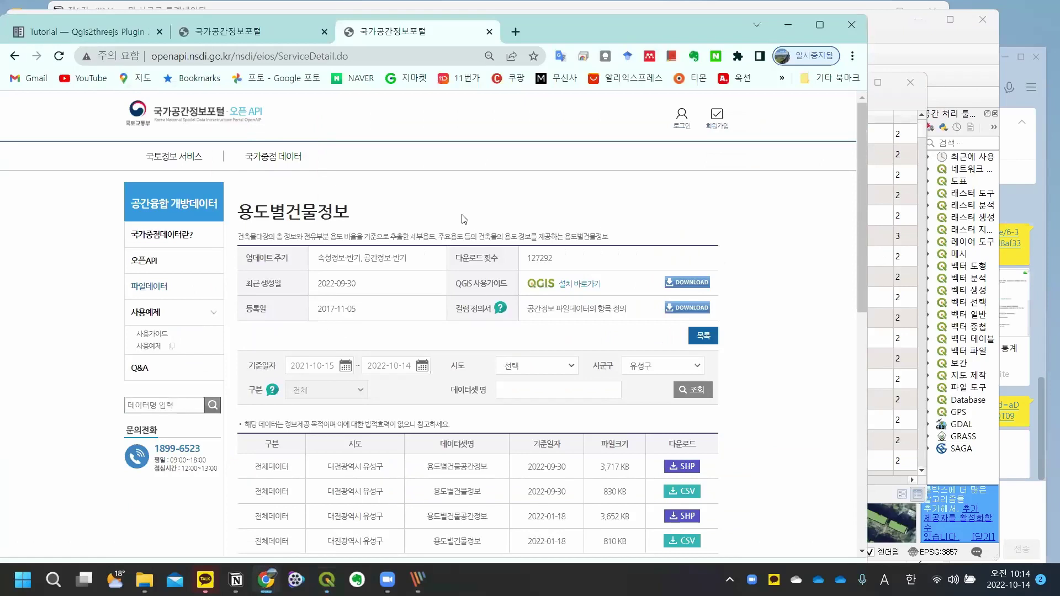
drag(532, 308, 641, 311)
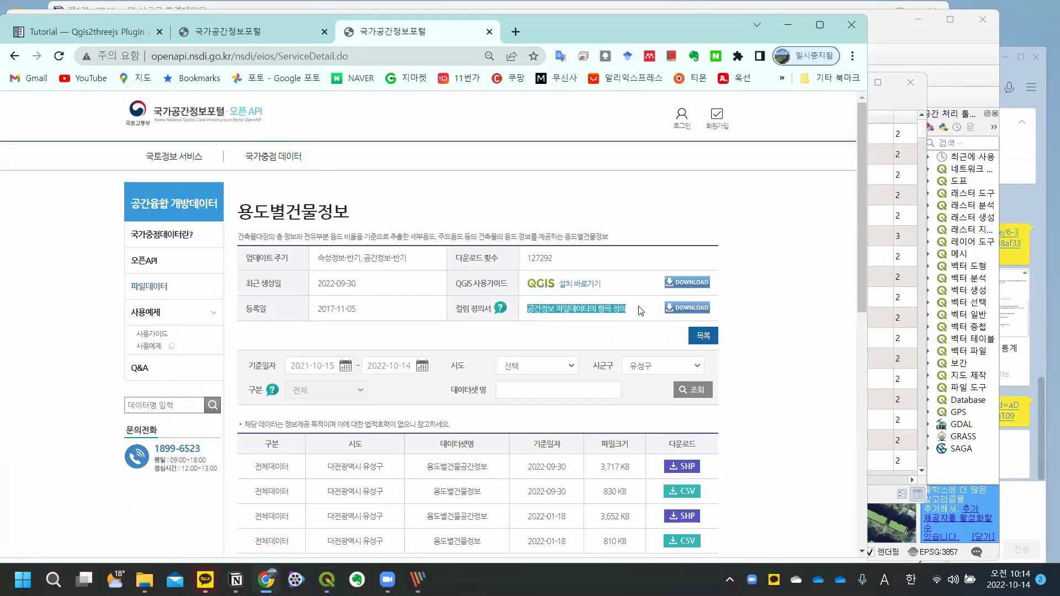
click(686, 309)
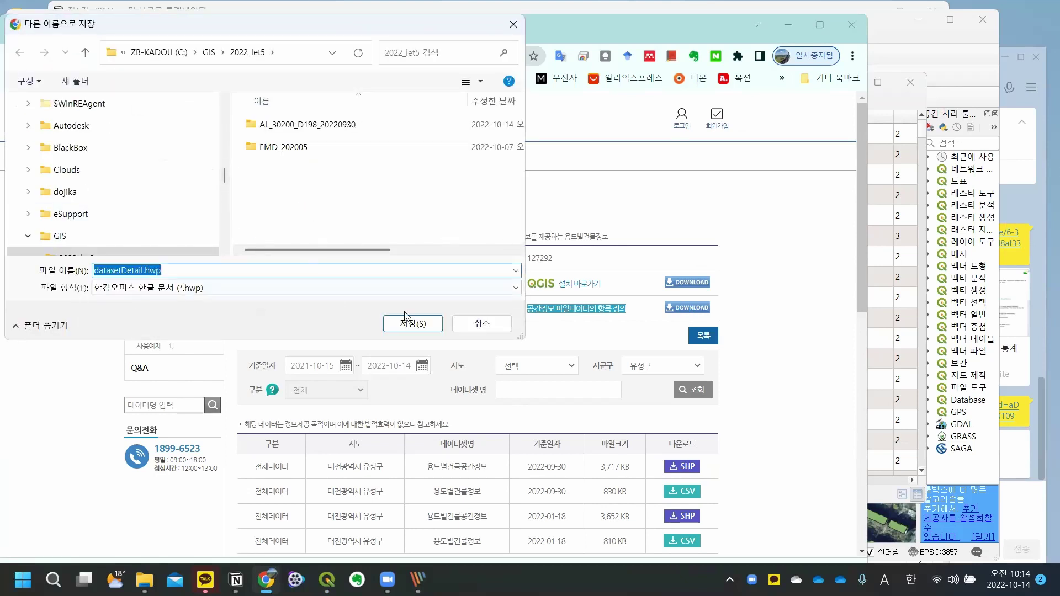
click(97, 240)
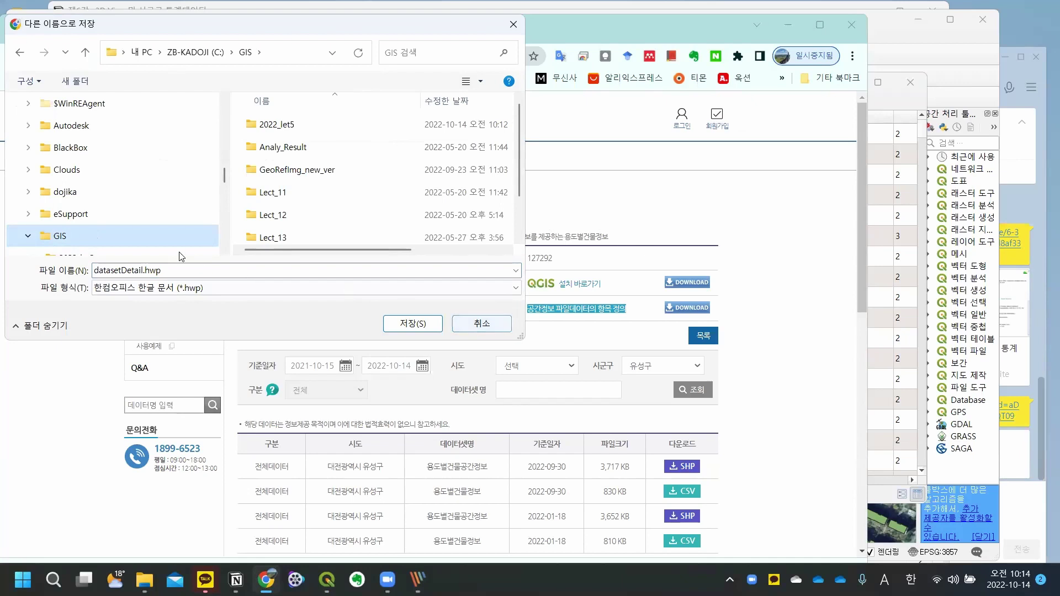
double_click(296, 128)
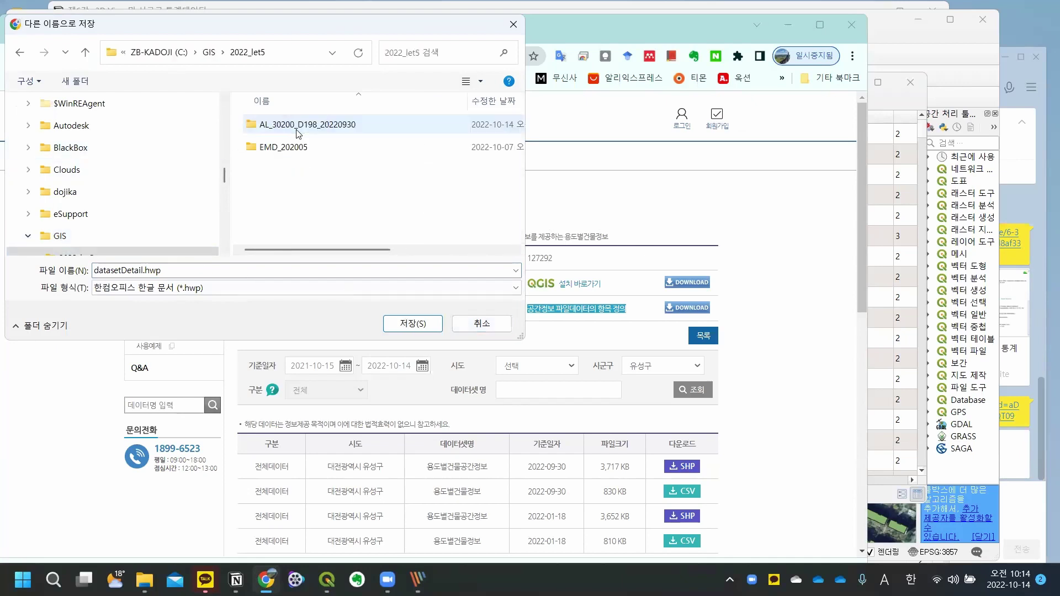
click(424, 324)
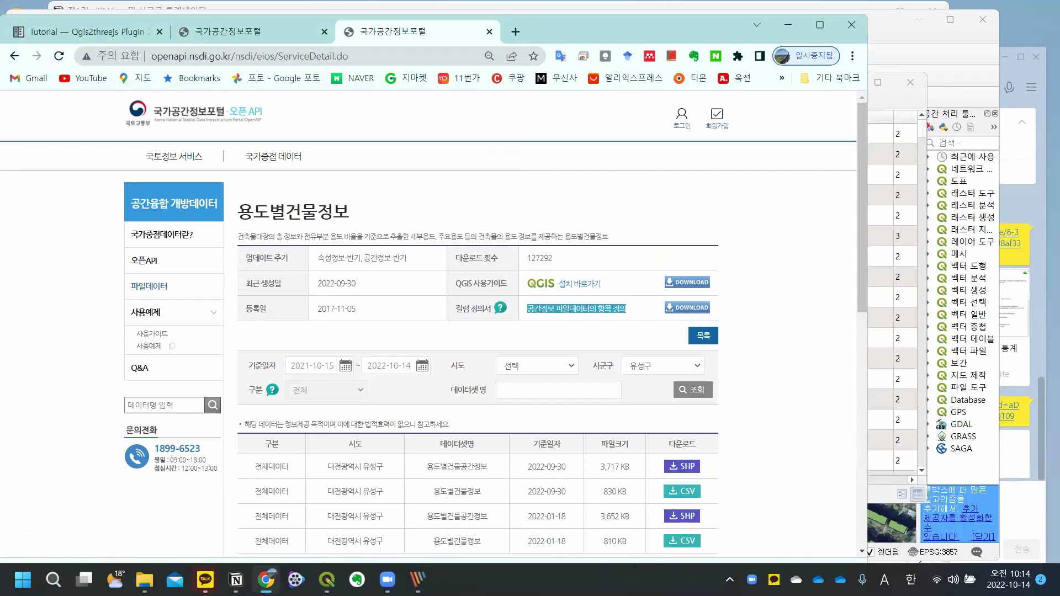
Step: Minimize the Windows taskbar settings and return to the building layer's attribute table in QGIS
key(alt+Tab)
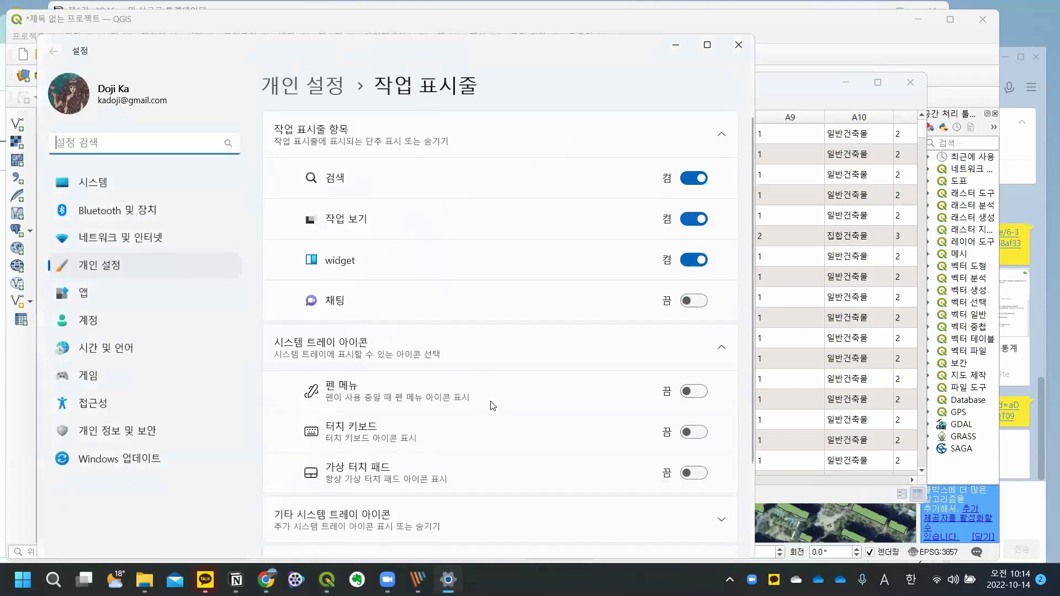
scroll(525, 398, down, 2)
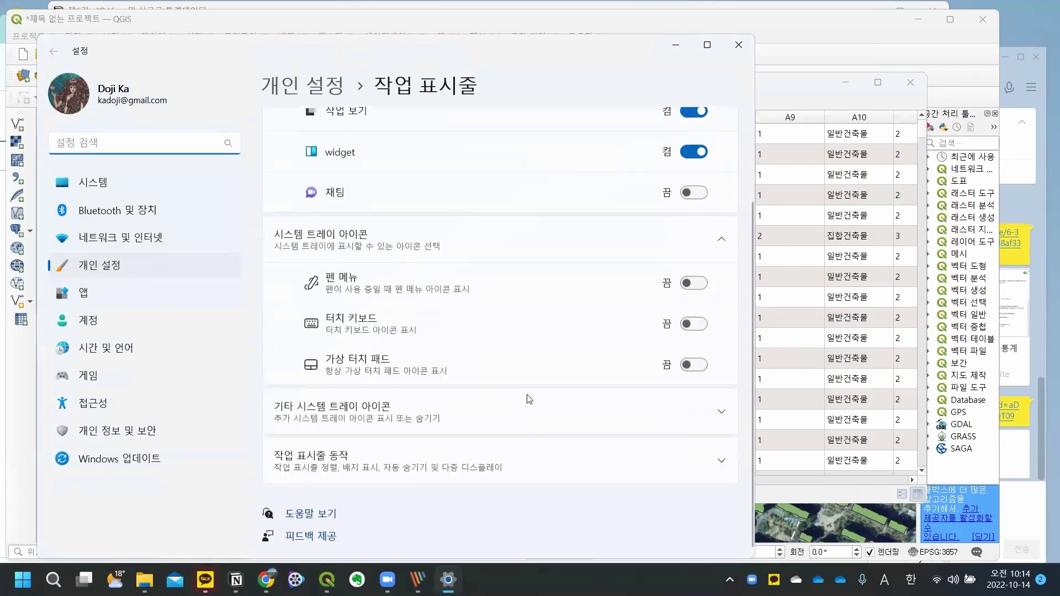
click(675, 45)
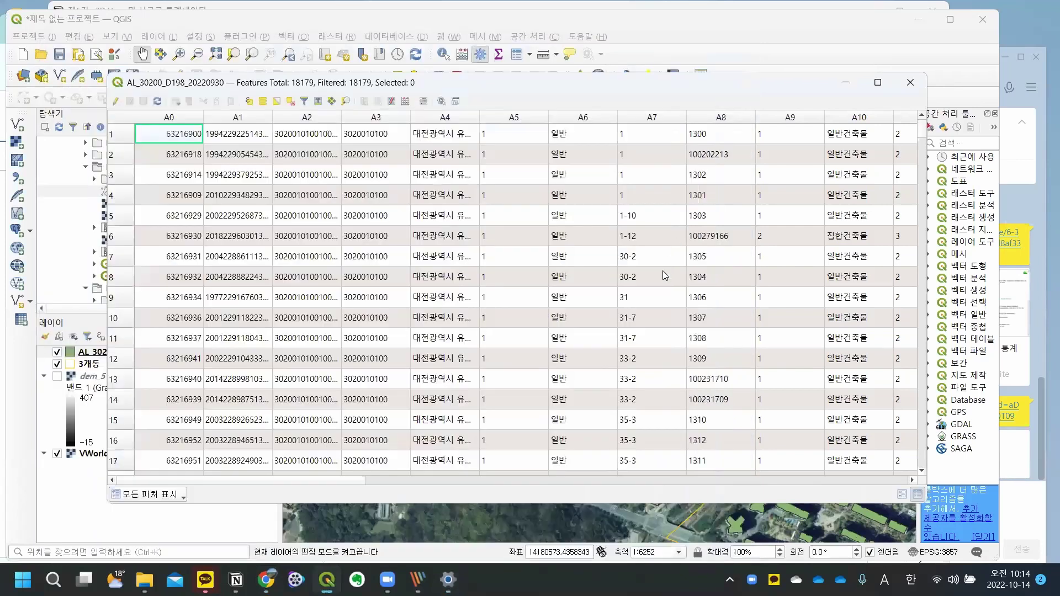
Step: Switch to File Explorer, go up to the 2022_let5 folder and open datasetDetail.hwp in 한글, placing its window beside the attribute table
key(super+Tab)
click(787, 160)
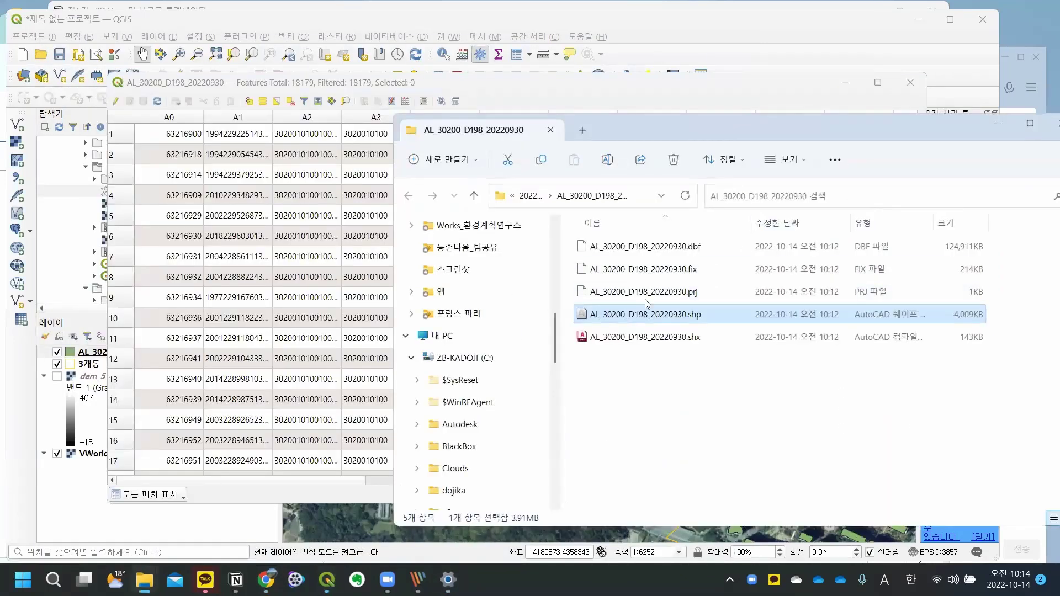
click(531, 195)
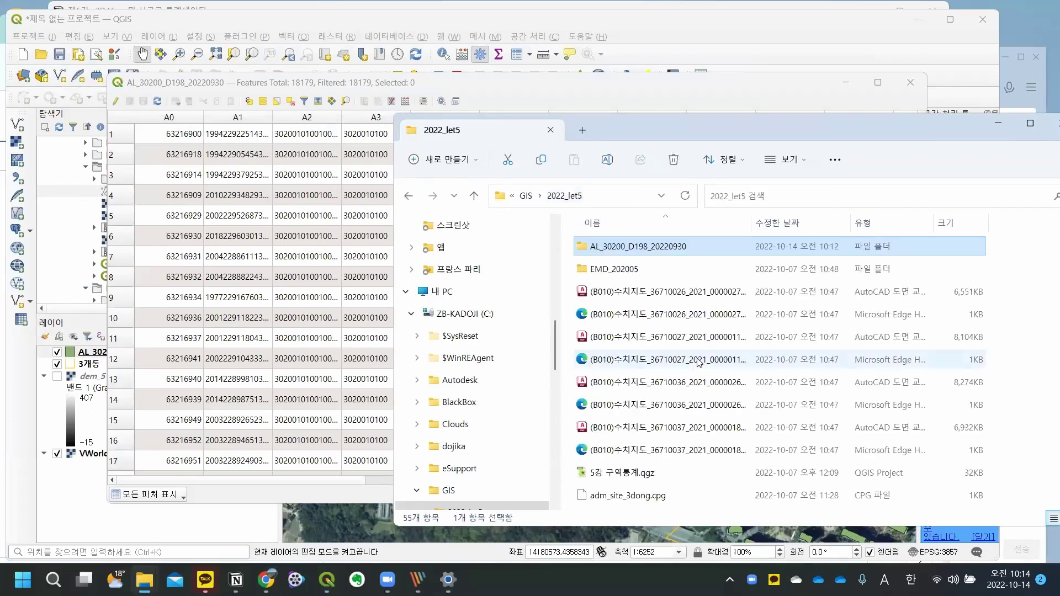
scroll(699, 362, down, 4)
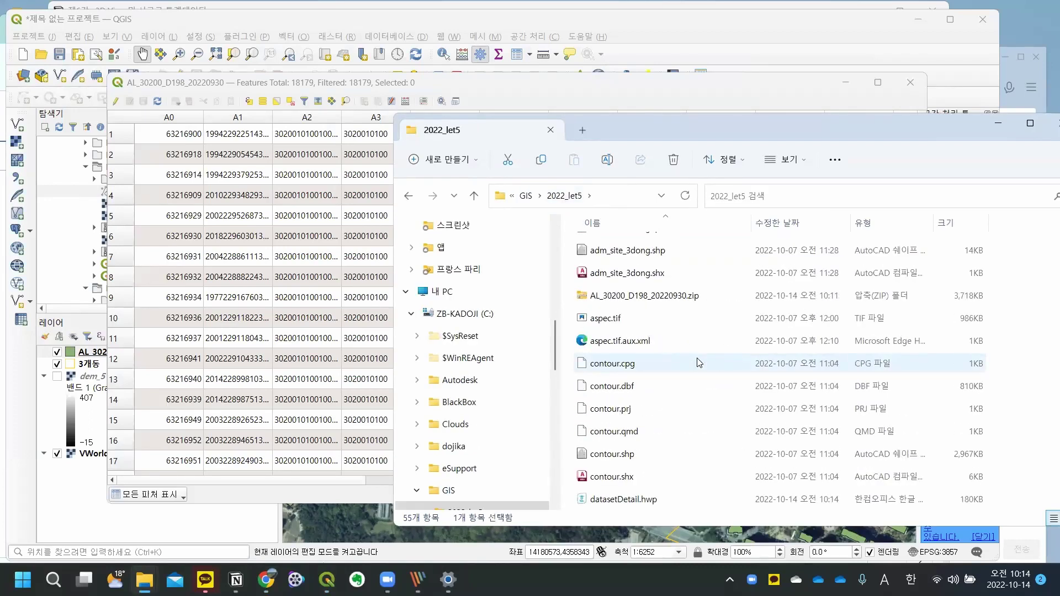
click(643, 499)
scroll(671, 431, down, 2)
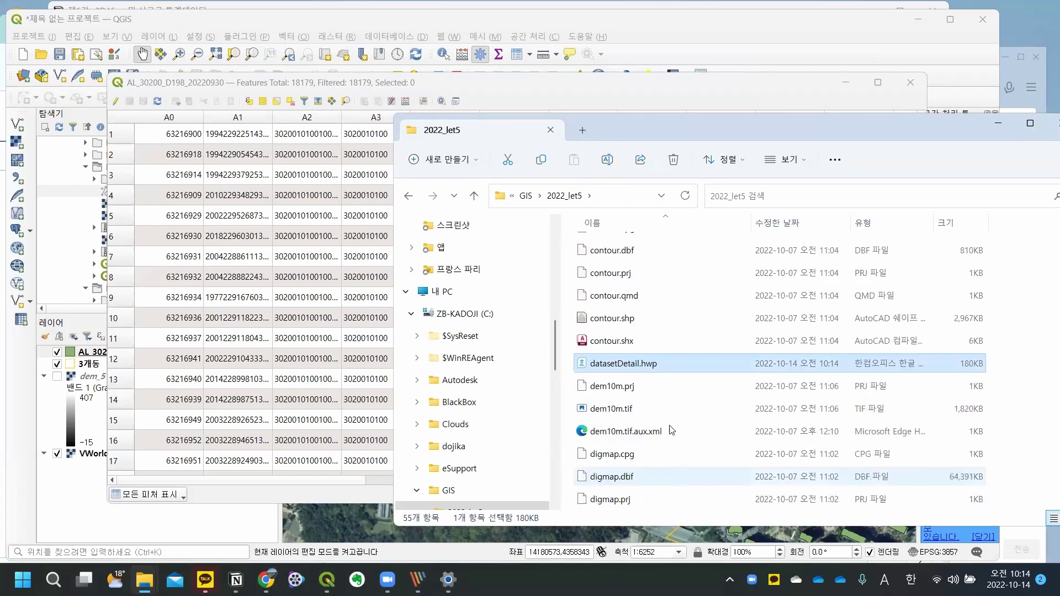
double_click(650, 365)
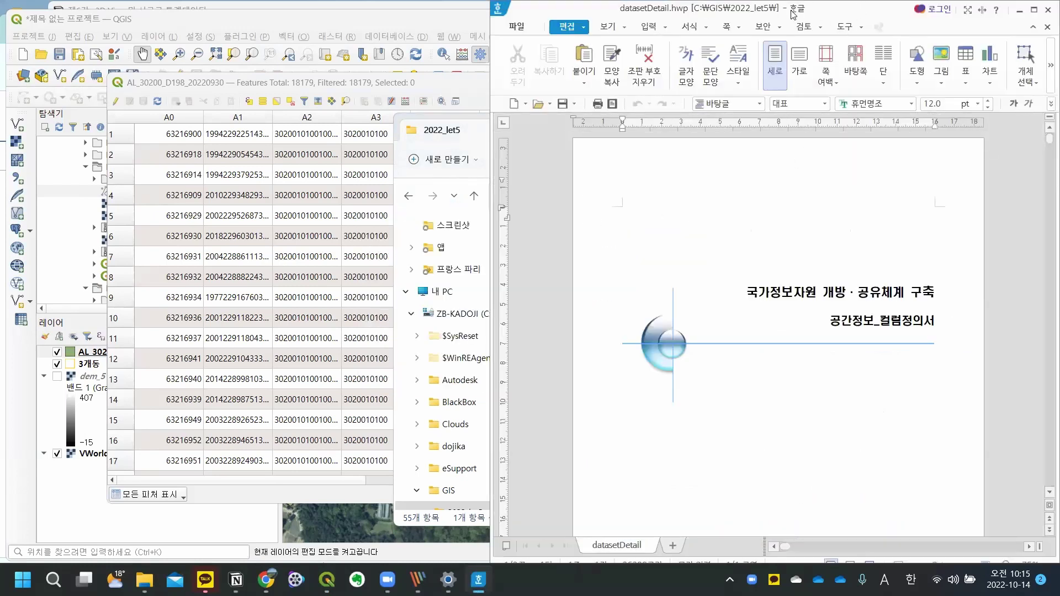
drag(852, 16, 704, 26)
Step: Find the 용도별건물도형정보서비스 section of the column definition document by searching for 용도별
scroll(715, 338, down, 10)
scroll(715, 338, down, 10)
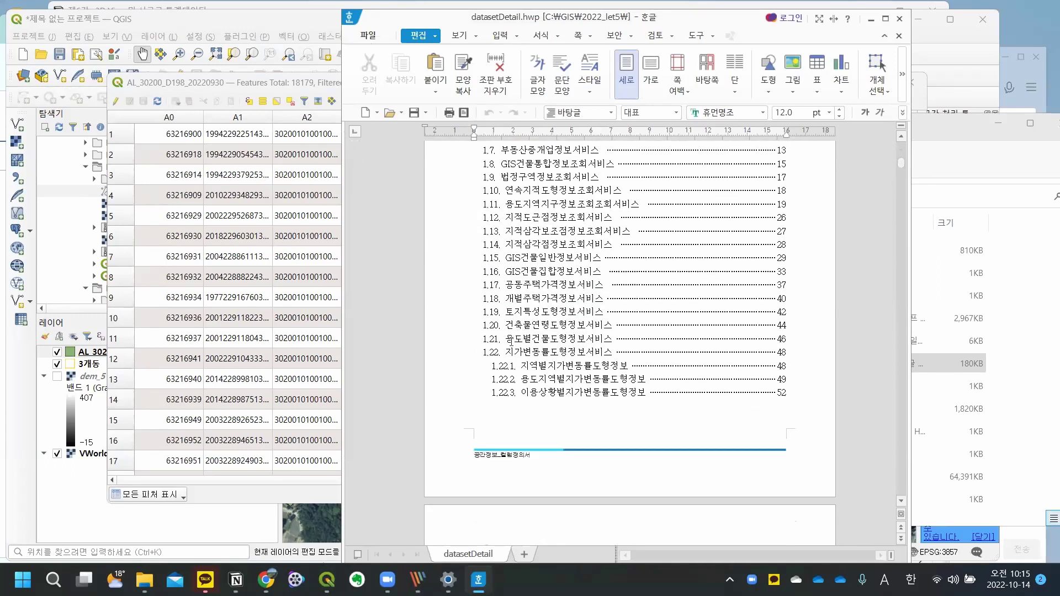
drag(508, 338, 620, 342)
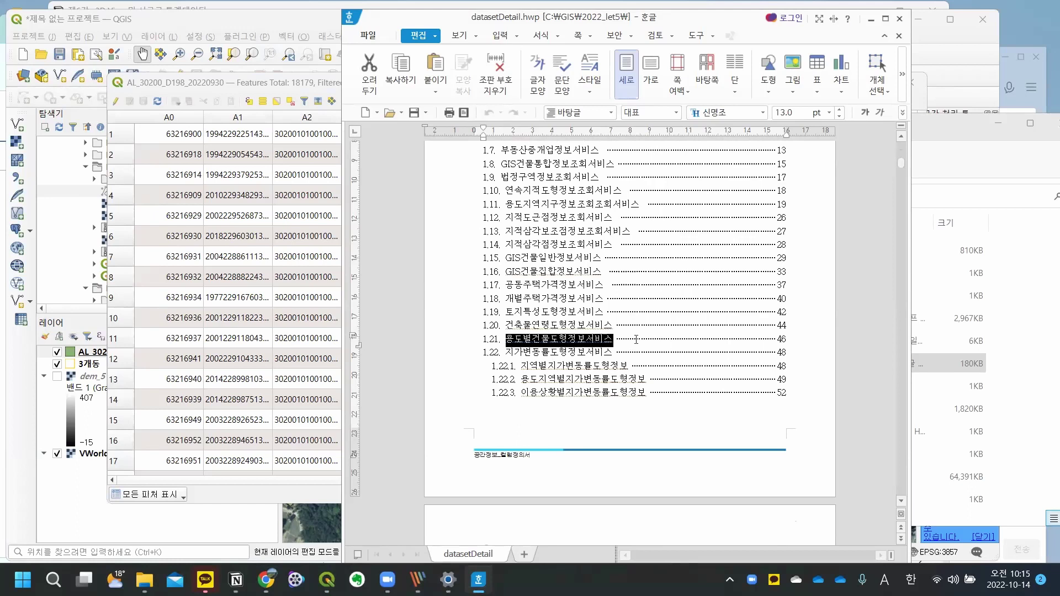
click(636, 340)
key(ctrl+f)
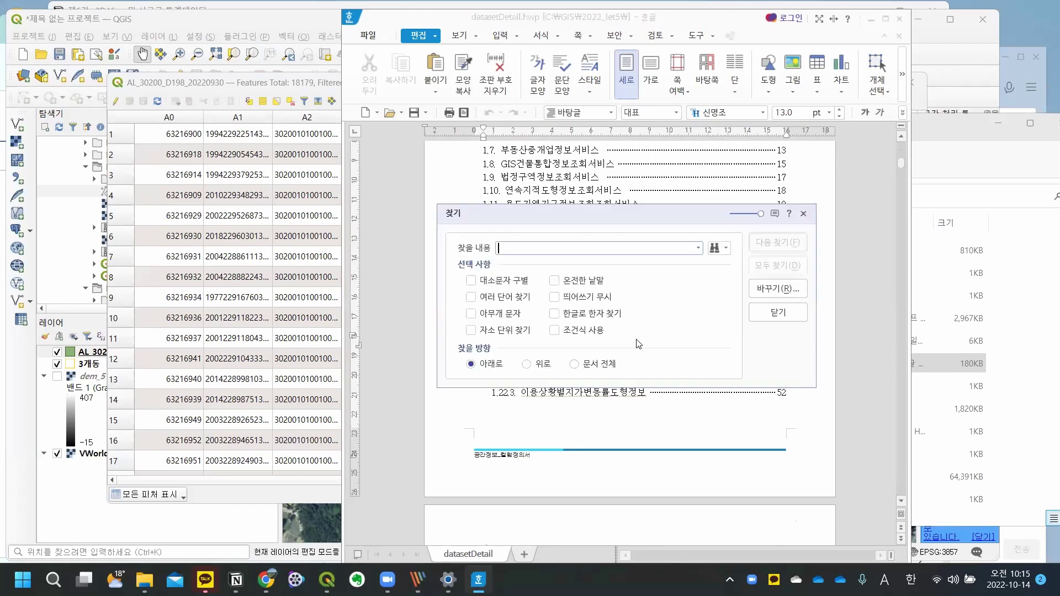
text(용도)
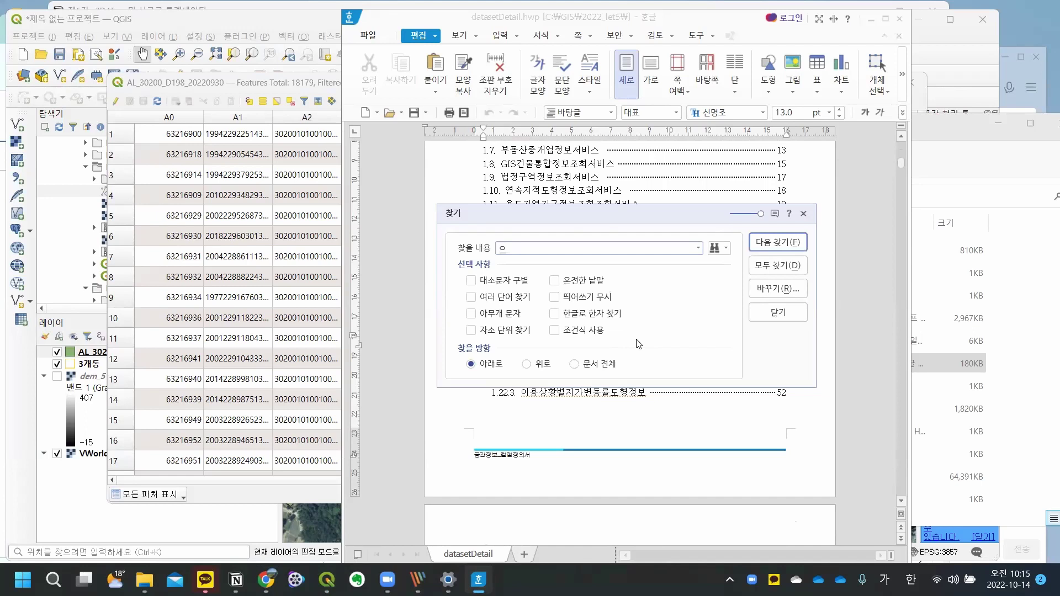
text(별)
key(Return)
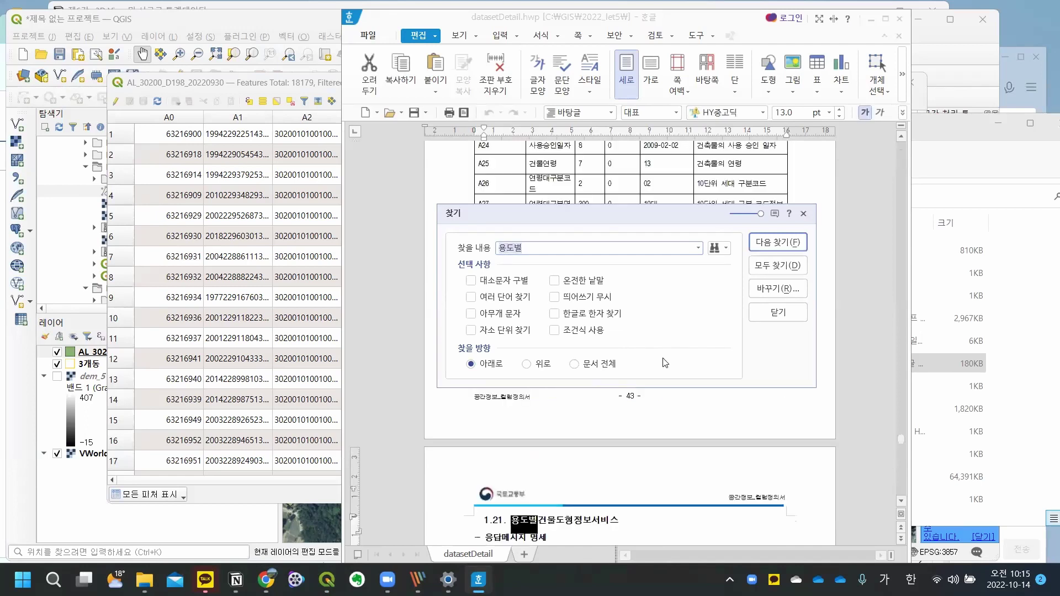
click(780, 319)
Step: Read through the section's column definition table from A0 to A35 at an enlarged view
scroll(762, 315, down, 6)
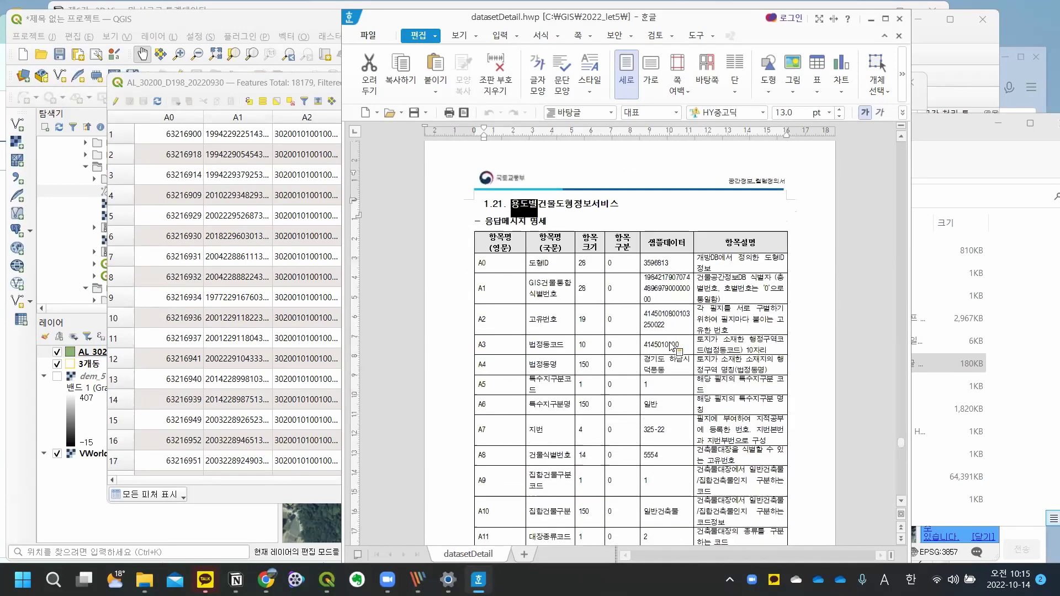
click(616, 276)
click(612, 313)
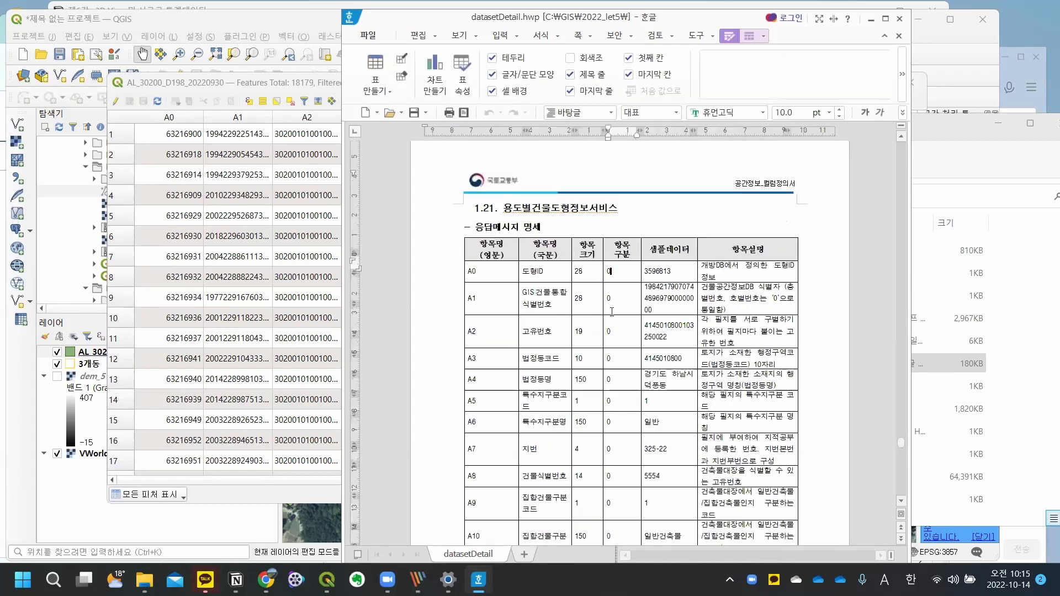
scroll(611, 312, up, 4)
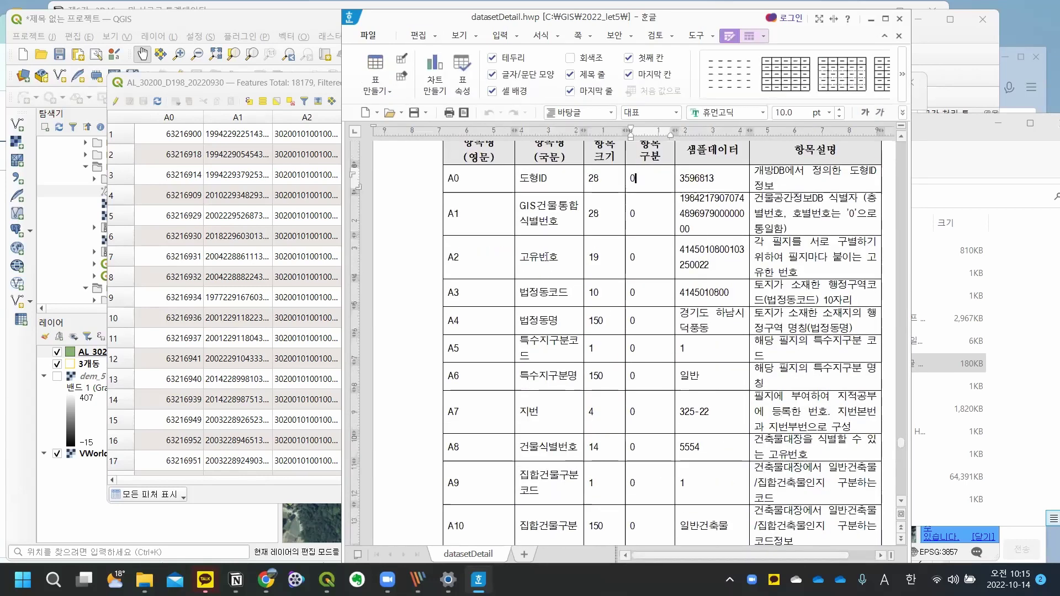
scroll(534, 333, down, 5)
scroll(542, 291, down, 15)
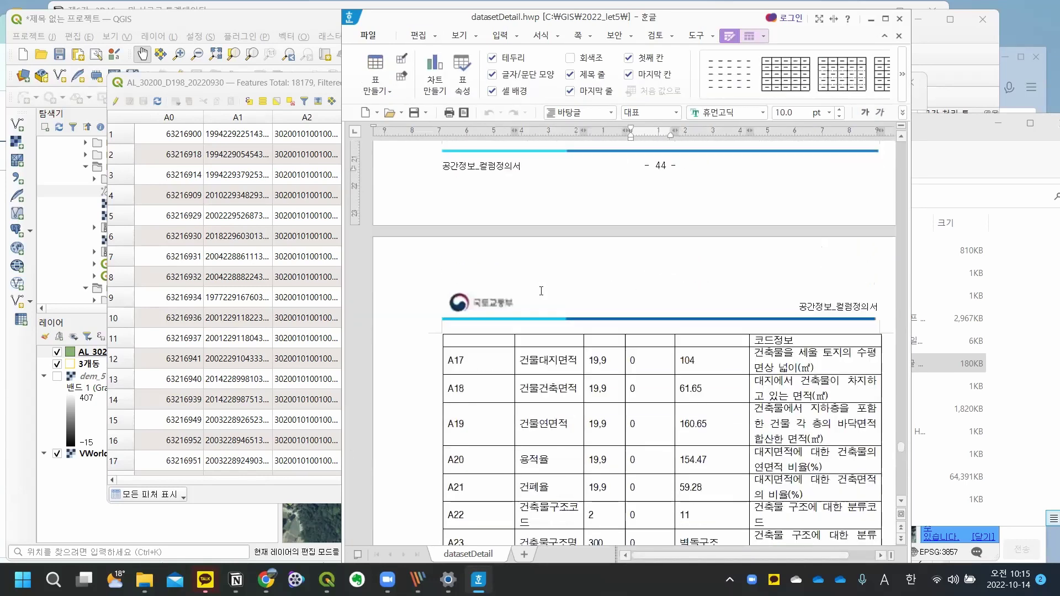
scroll(543, 291, down, 3)
key(super+Tab)
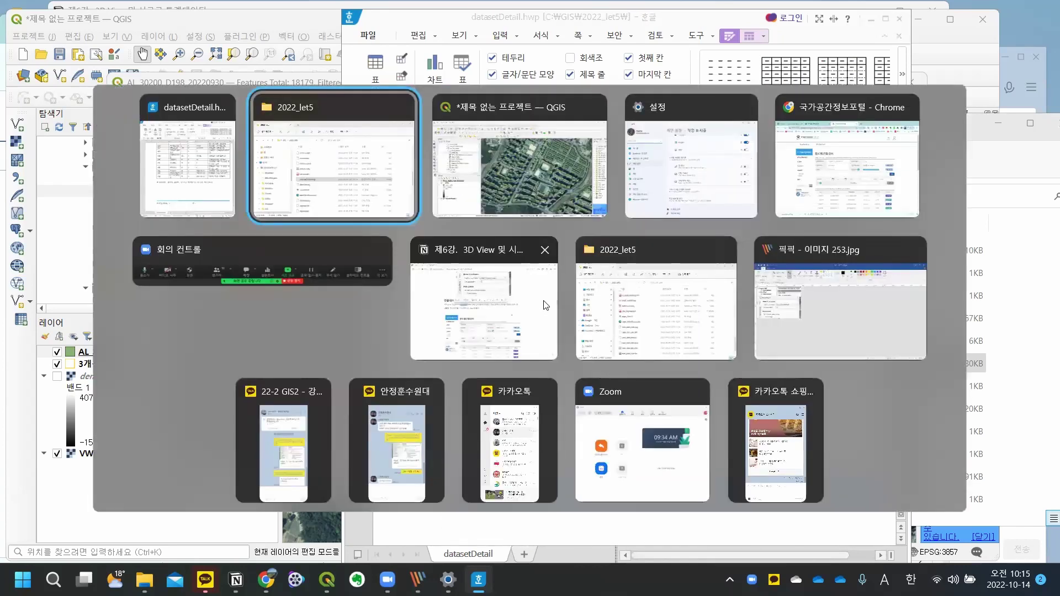
key(Escape)
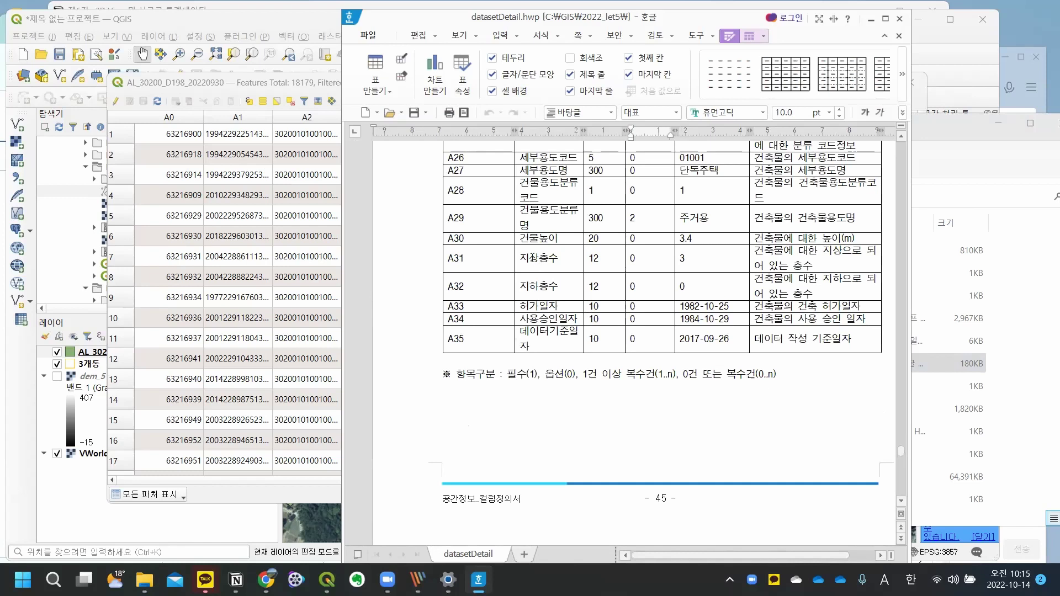
Step: Highlight the A30 건물높이 row and the A29 건물용도분류명 row in the column definition table
double_click(455, 239)
drag(544, 238, 808, 240)
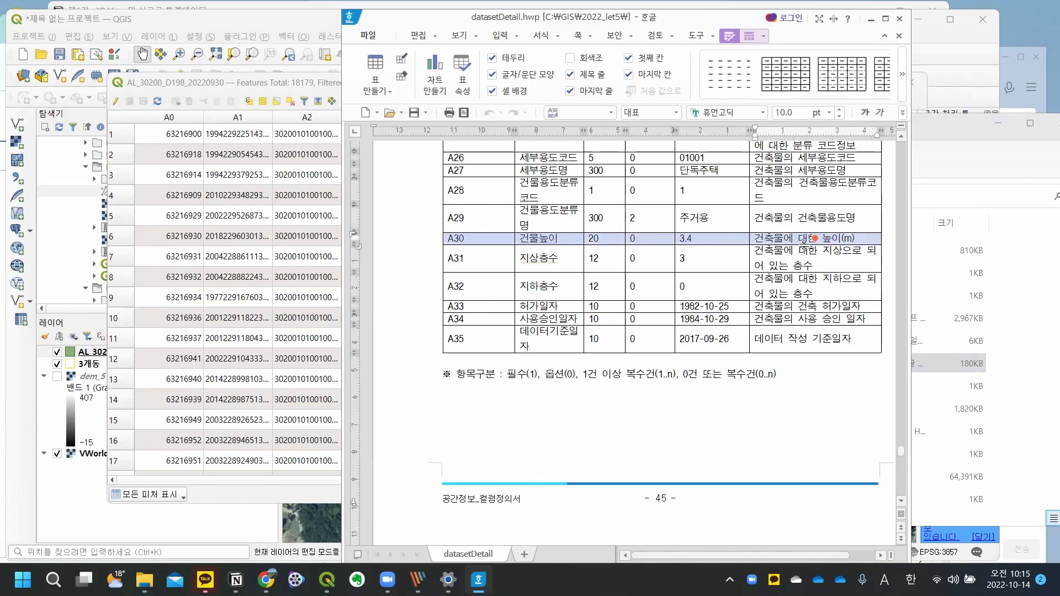
click(479, 218)
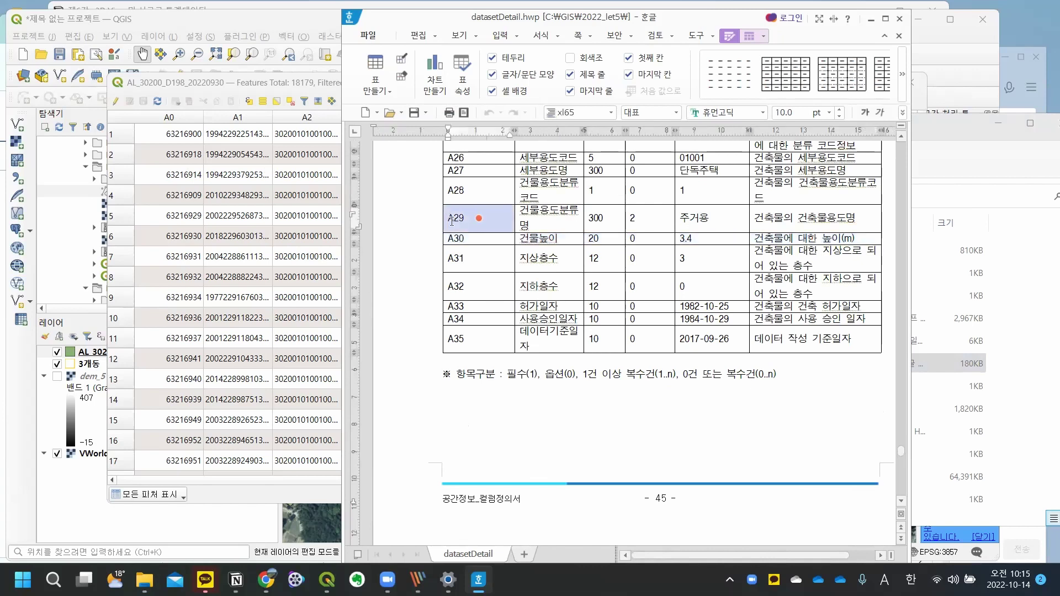
drag(493, 226, 813, 220)
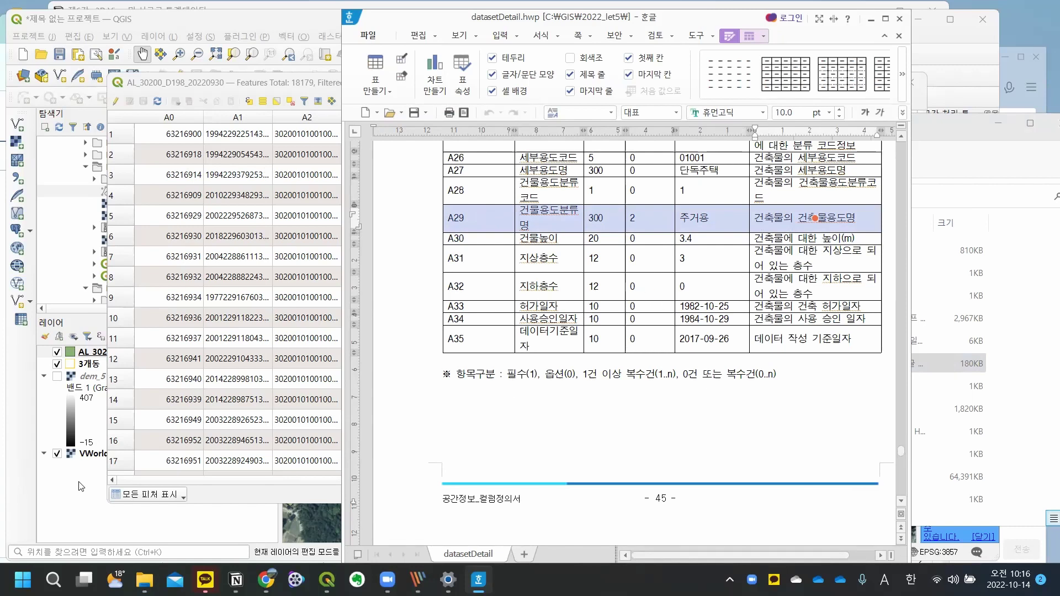
Step: Return to QGIS, close the building layer's attribute table and examine the building coverage around the 3개동 boundaries
click(102, 531)
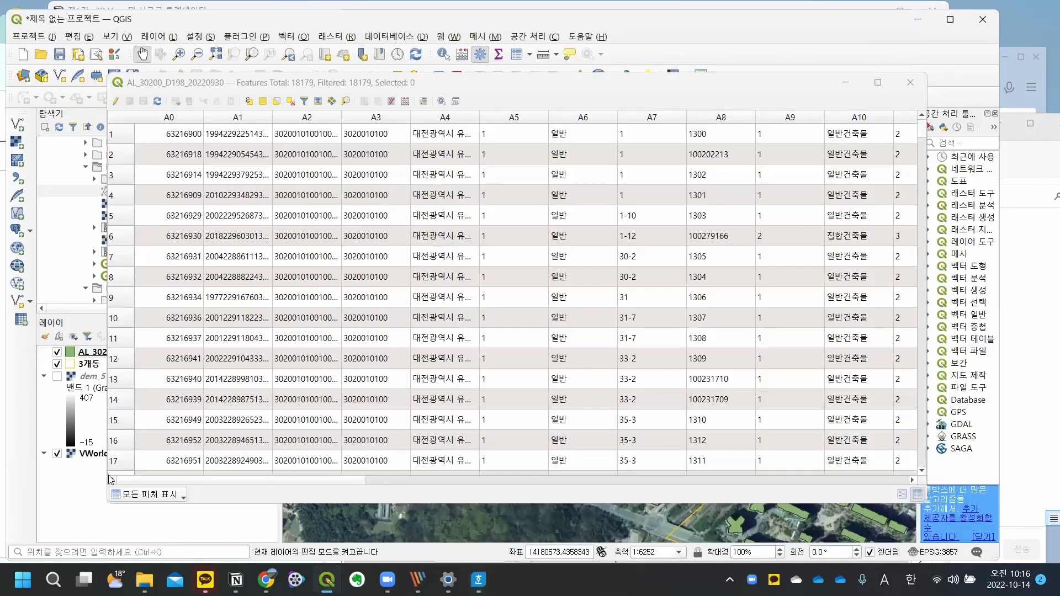
click(918, 85)
scroll(707, 349, down, 4)
drag(717, 387, 735, 253)
scroll(735, 253, down, 1)
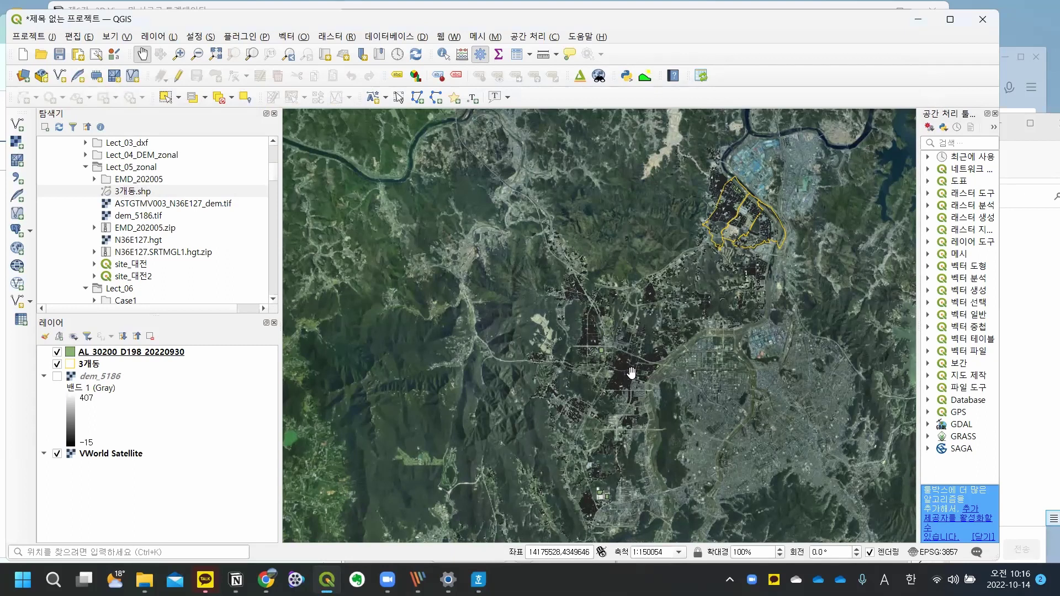
drag(700, 266, 698, 269)
scroll(698, 269, up, 3)
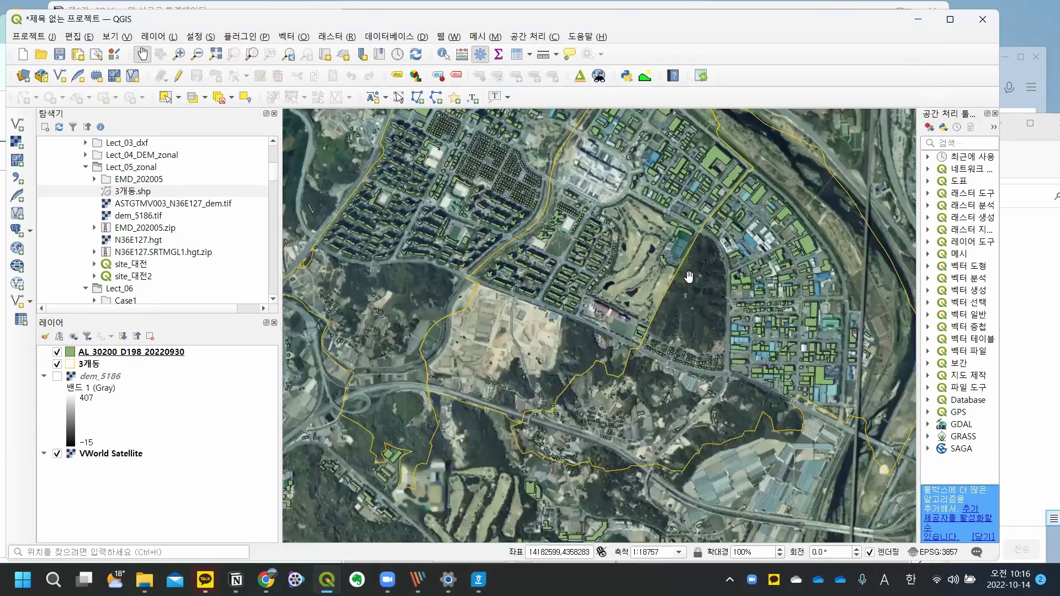
scroll(688, 276, down, 1)
drag(689, 276, 666, 324)
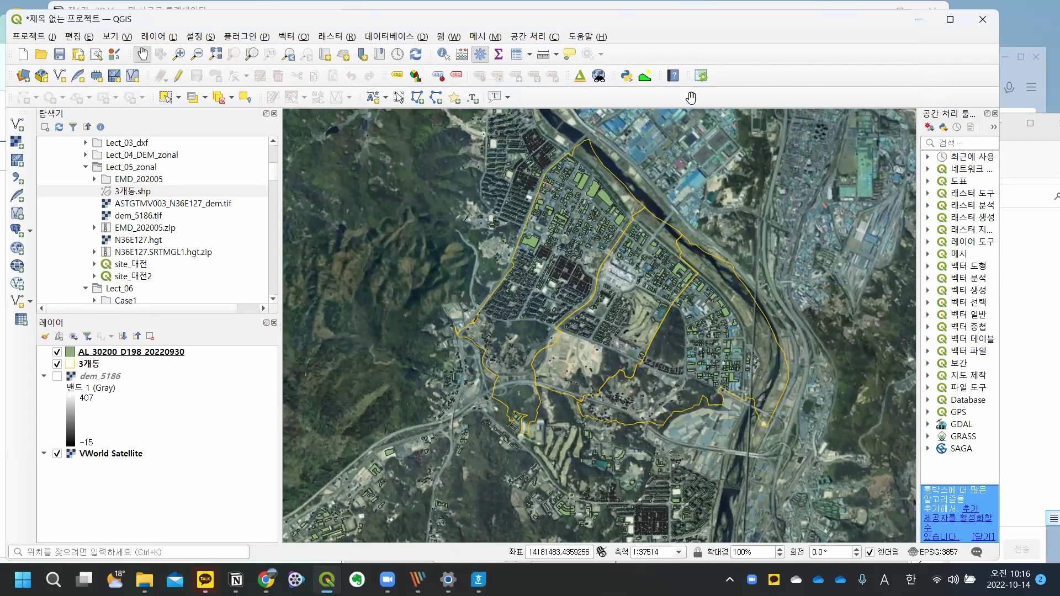
Step: Select by location the AL_30200_D198_20220930 features that intersect the 3개동 layer, creating a new selection
click(244, 102)
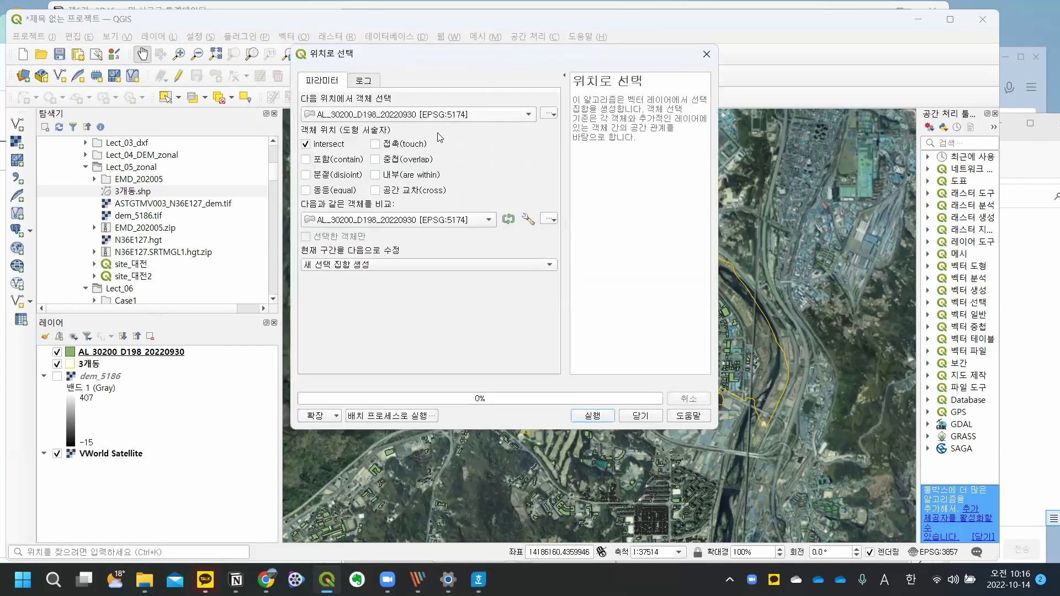
click(519, 119)
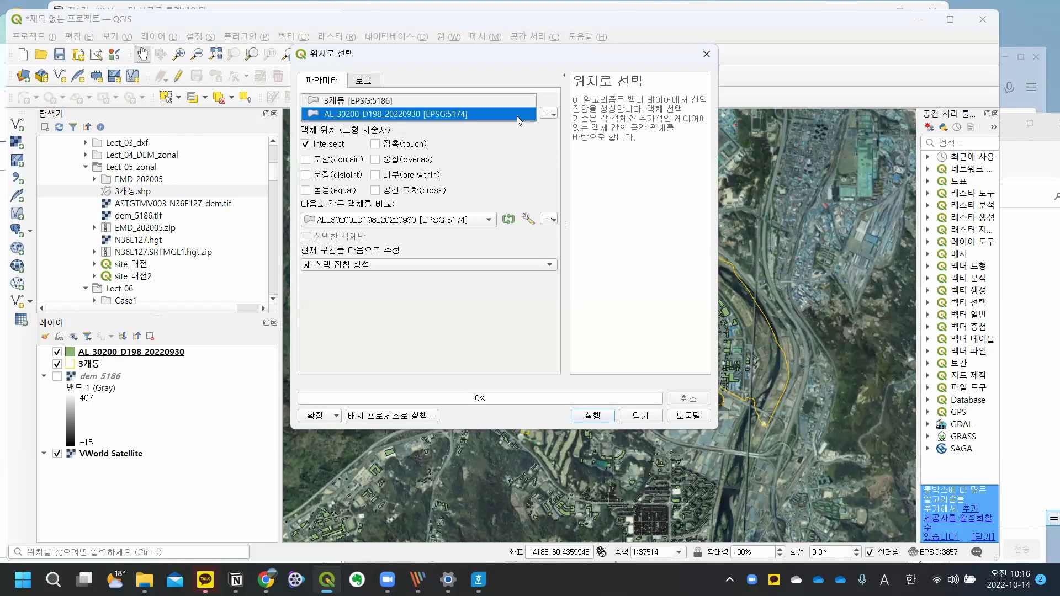
click(517, 116)
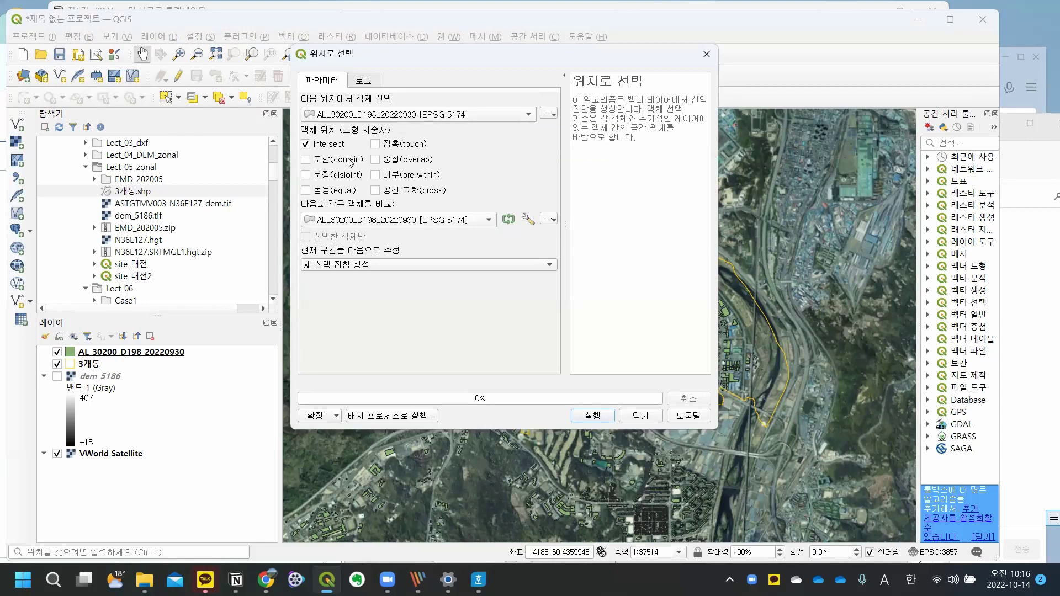
click(423, 221)
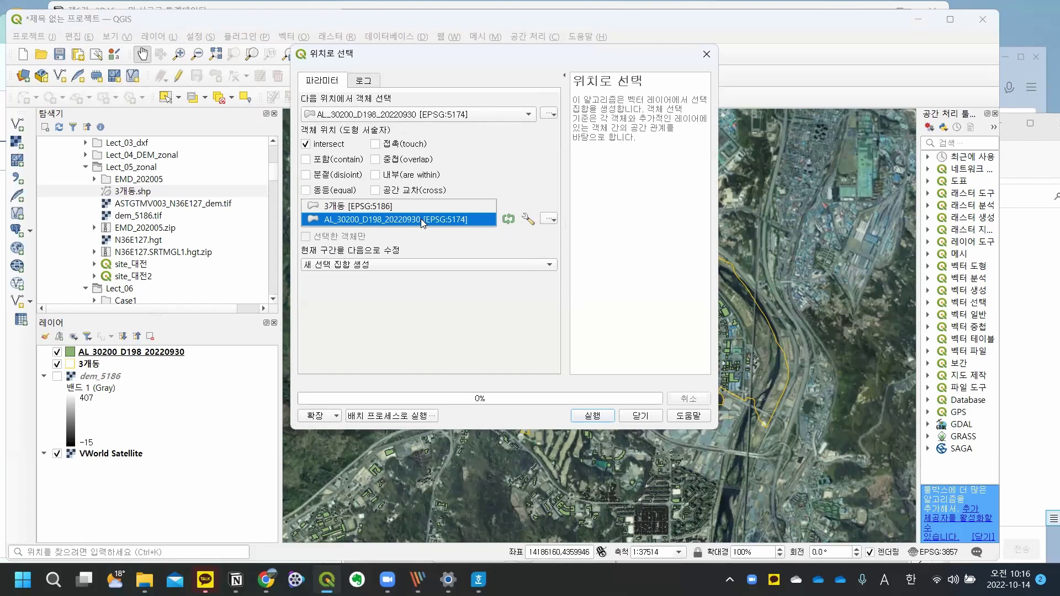
click(402, 210)
drag(489, 53, 586, 105)
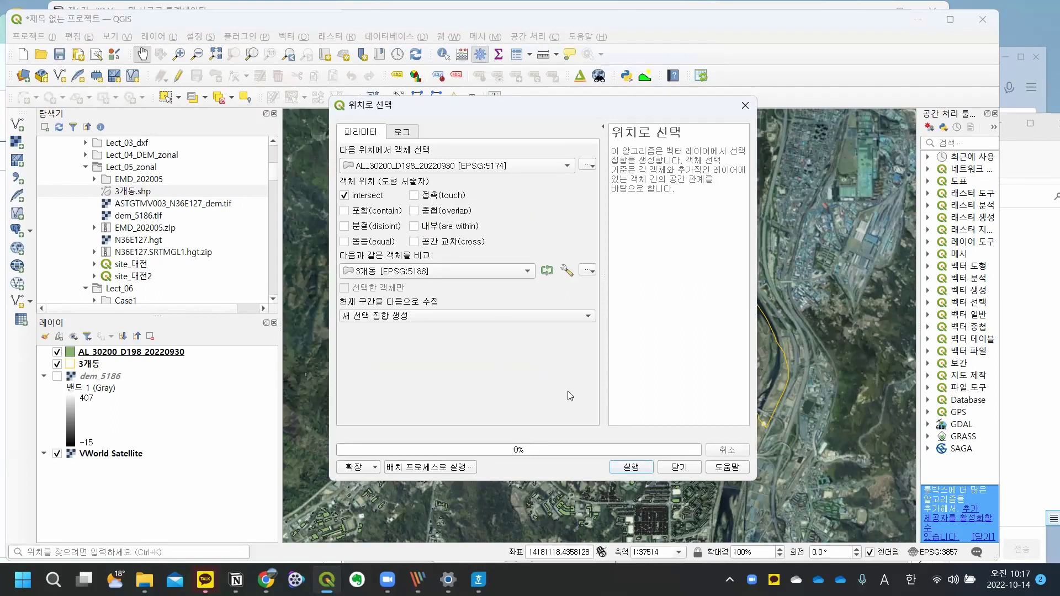
click(644, 463)
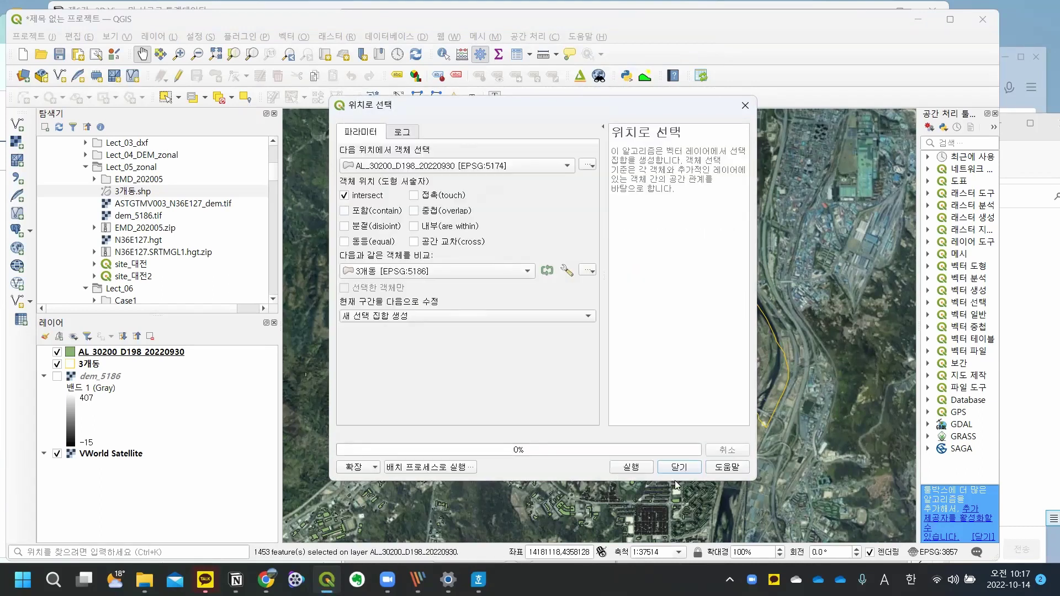
click(685, 467)
scroll(652, 323, up, 1)
scroll(652, 323, down, 1)
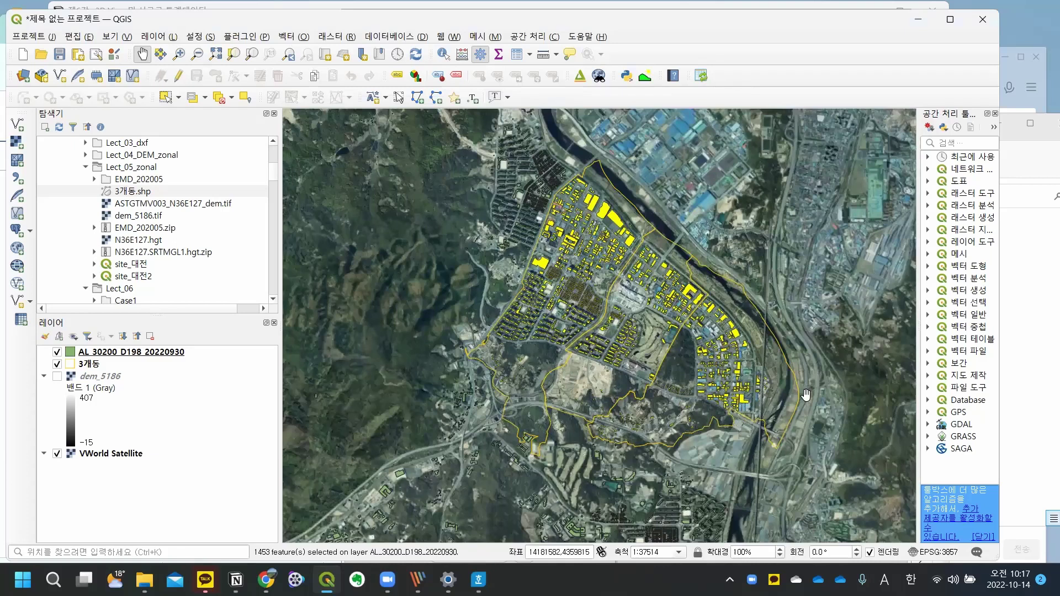
Step: Set up an export of AL_30200_D198_20220930 to a GeoPackage named blding_insite in the 2022_let5 folder
right_click(170, 353)
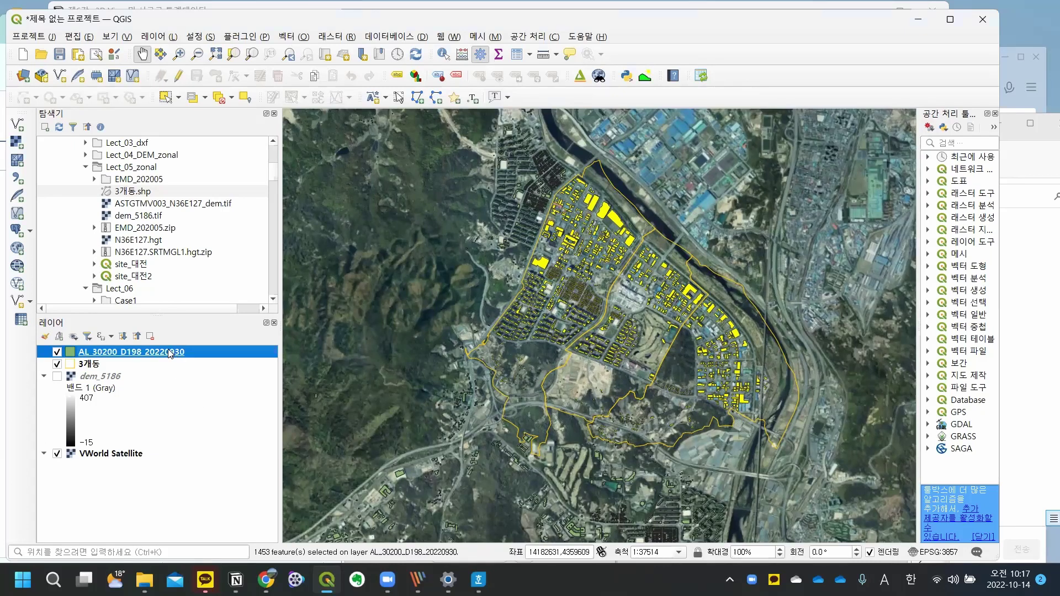
mouse_move(265, 295)
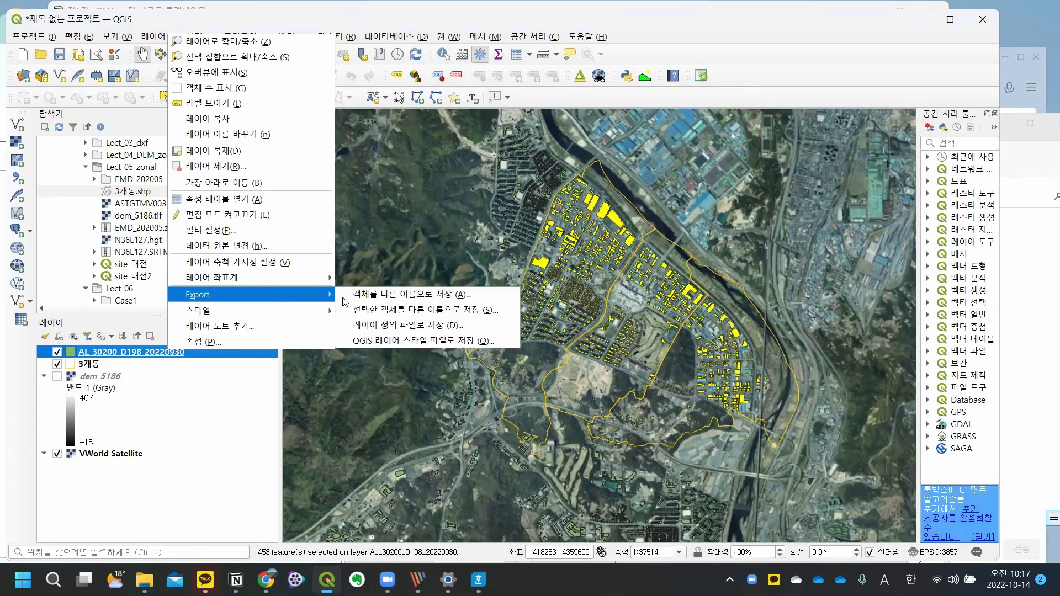
click(430, 296)
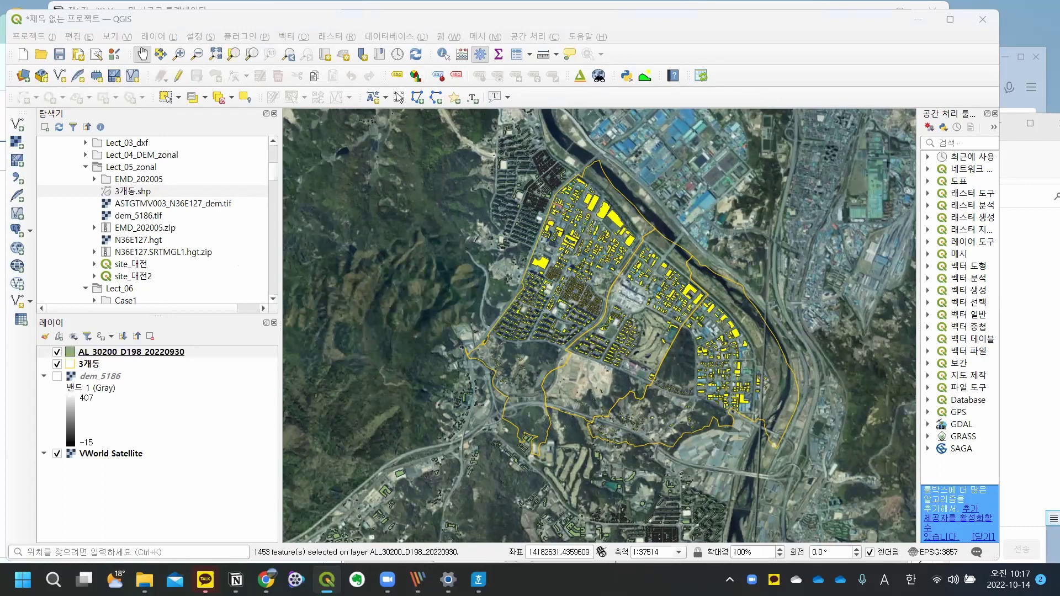
click(341, 122)
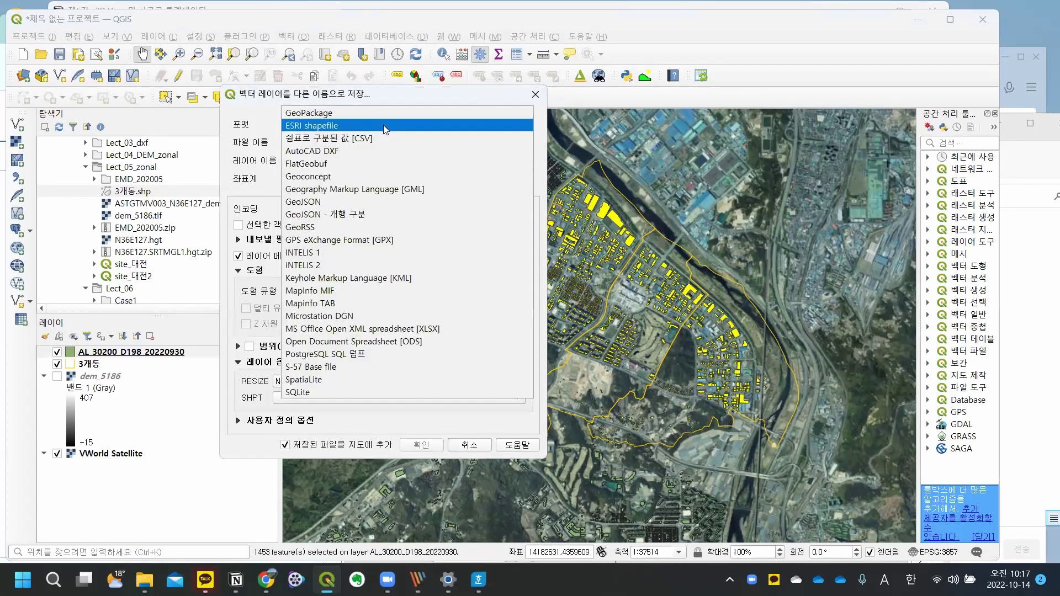
click(340, 114)
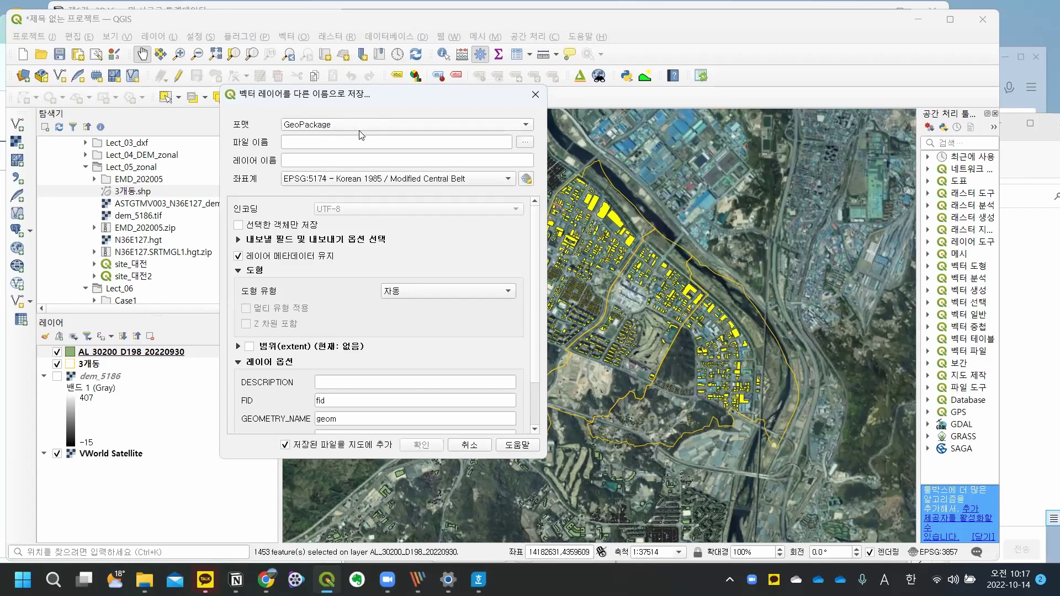
click(522, 145)
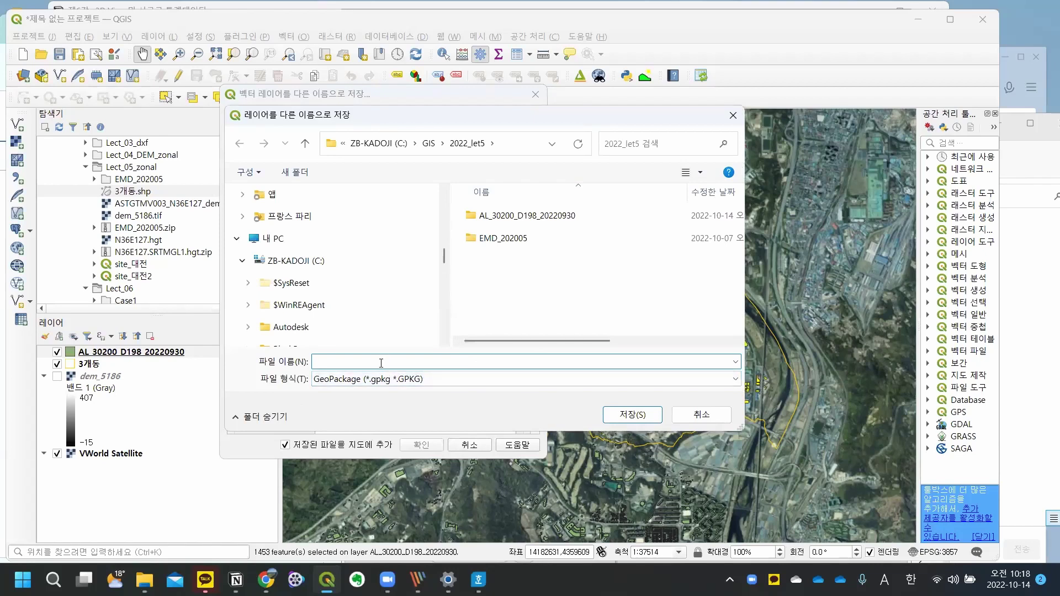
text(blding_insite)
click(632, 414)
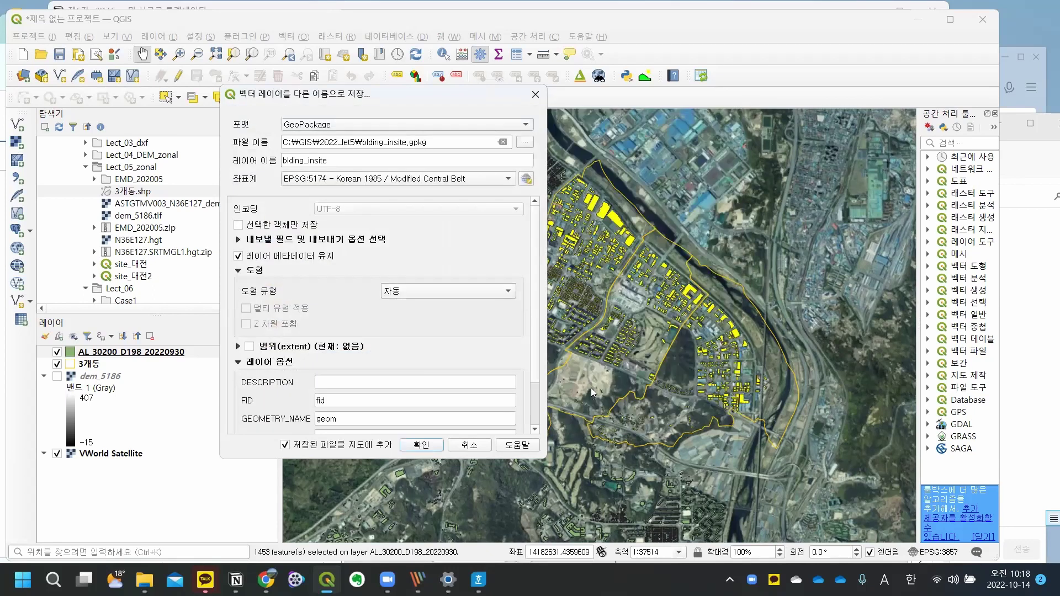
Step: Set the export's coordinate system to EPSG:5186 - Korea 2000 / Central Belt 2010 and save blding_insite
click(415, 181)
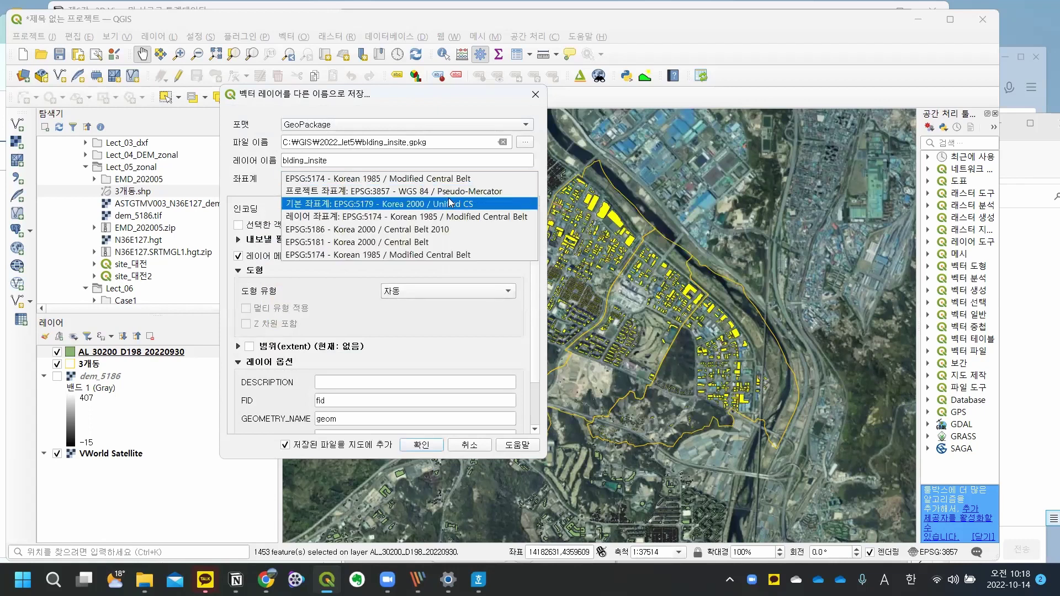
click(421, 229)
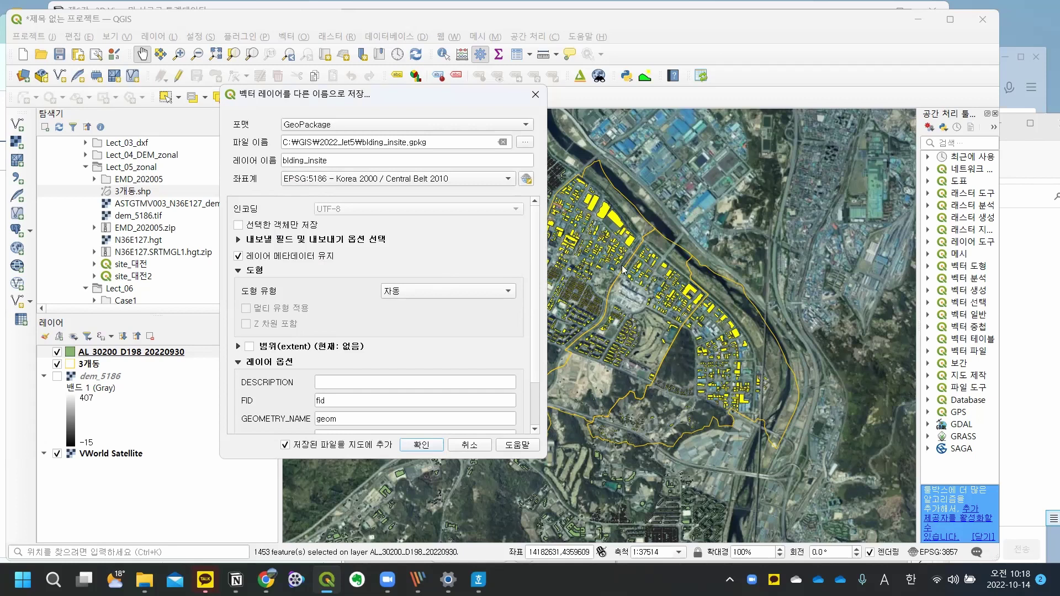
click(421, 445)
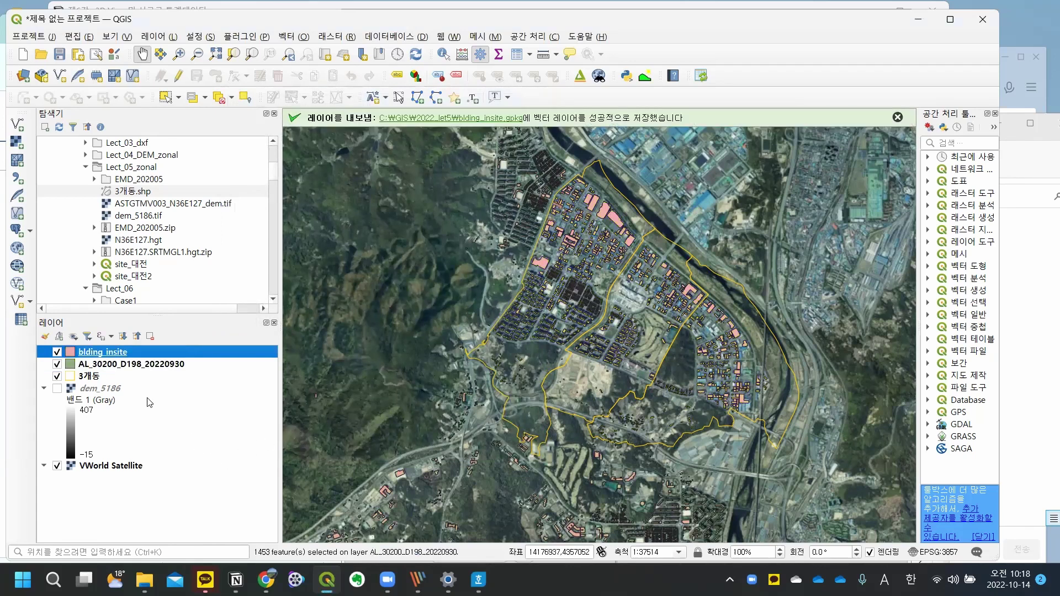
Step: Clear the feature selection, hide AL_30200_D198_20220930 and check the features in blding_insite's attribute table
click(220, 102)
click(57, 364)
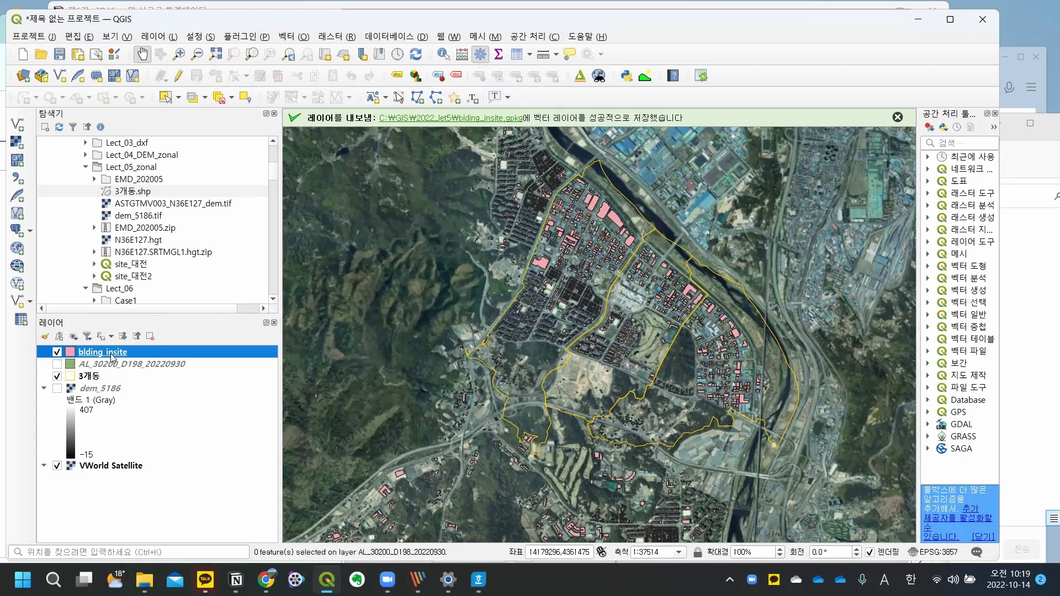
right_click(112, 358)
click(187, 209)
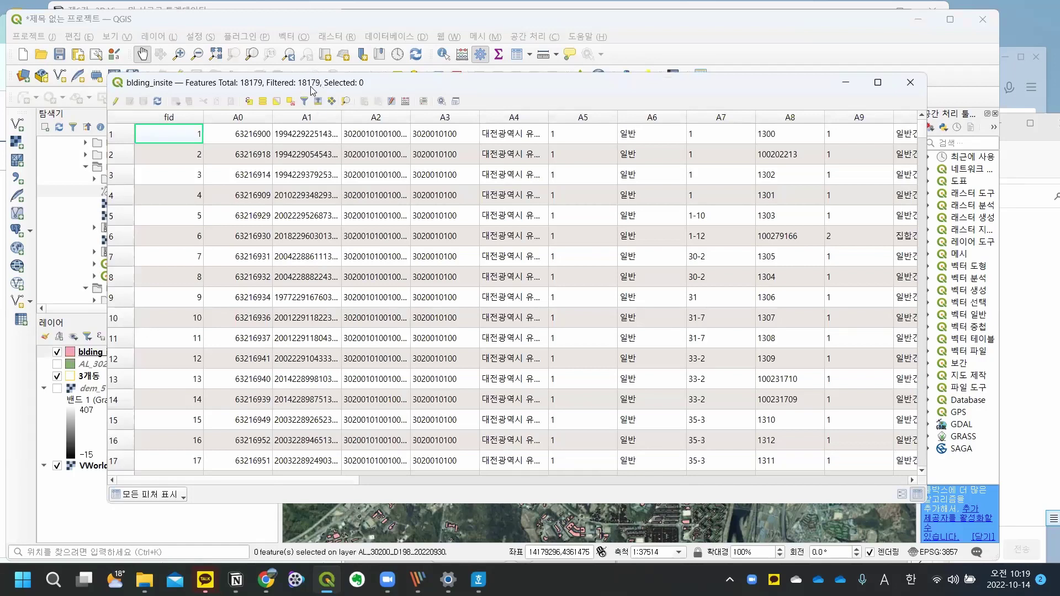
click(911, 82)
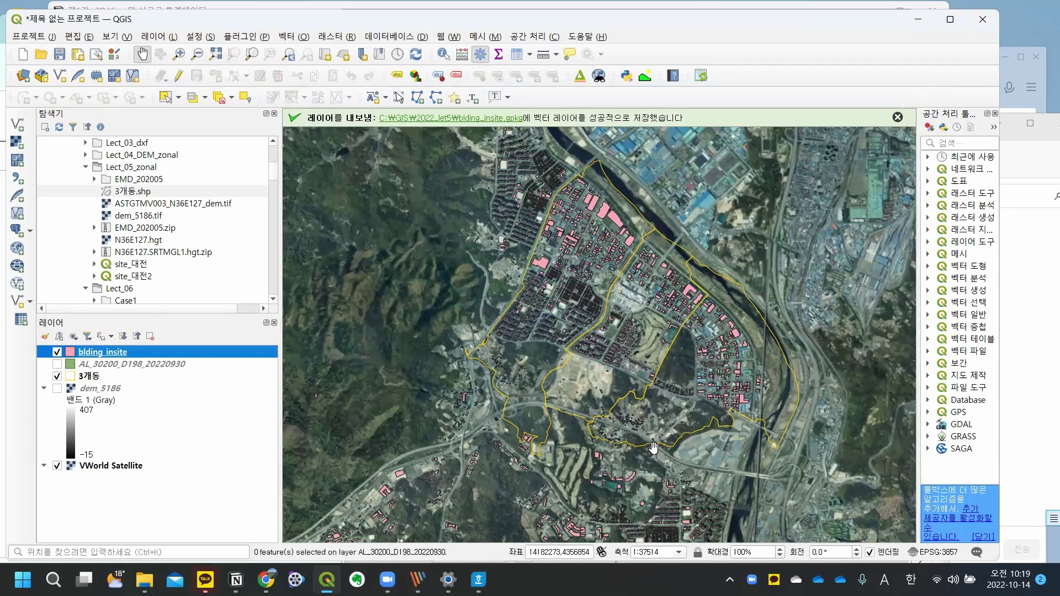
Step: Show AL_30200_D198_20220930 again, hide blding_insite and make the original building layer active
click(57, 365)
click(57, 351)
click(158, 365)
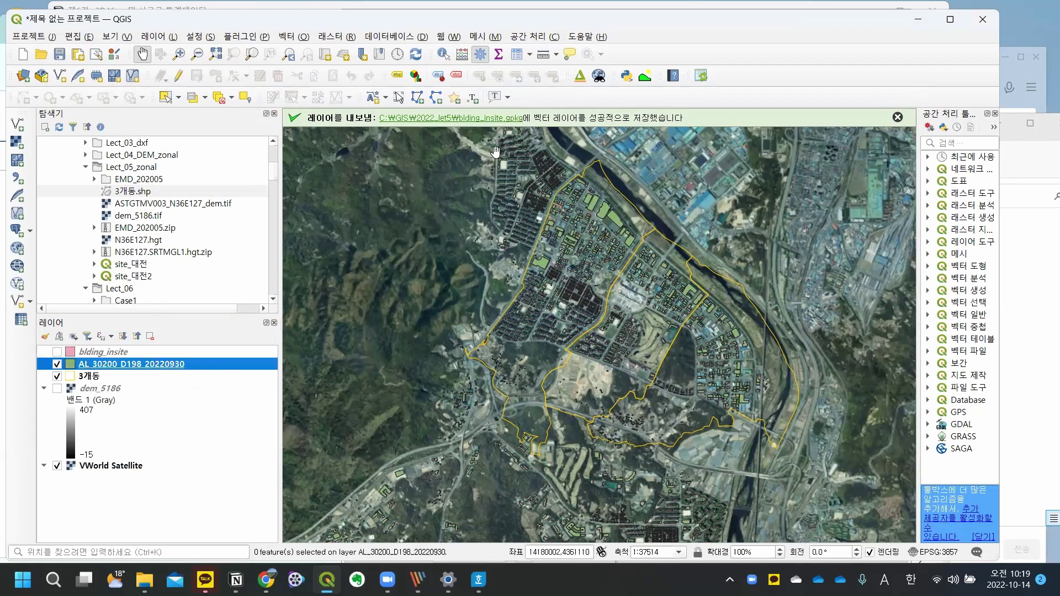
Step: Use Select by Location to reselect the AL_30200_D198_20220930 features that intersect 3개동, as a new selection
click(246, 97)
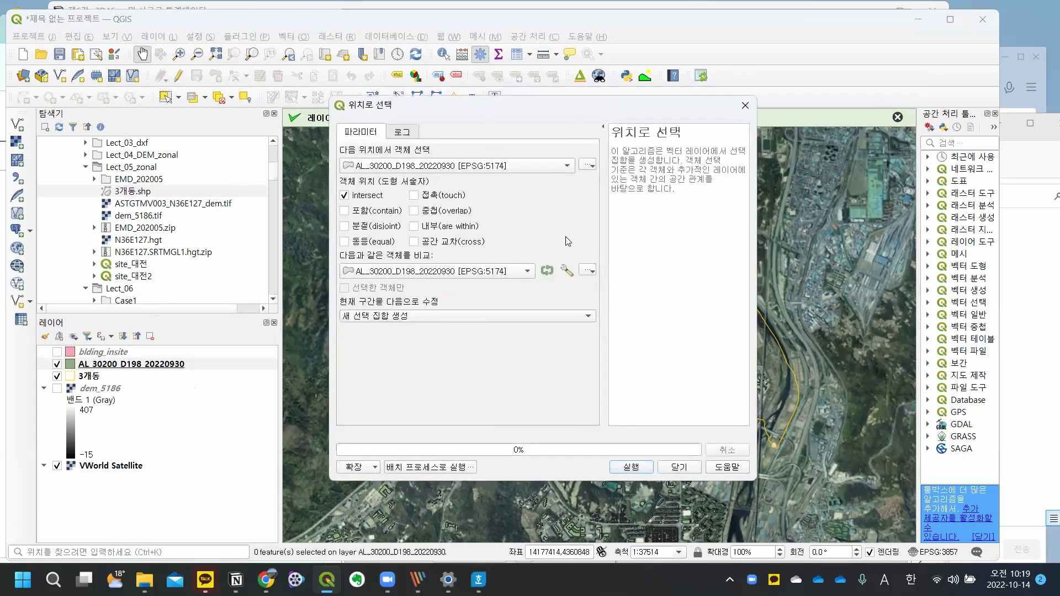
click(503, 165)
click(504, 164)
click(487, 272)
click(433, 258)
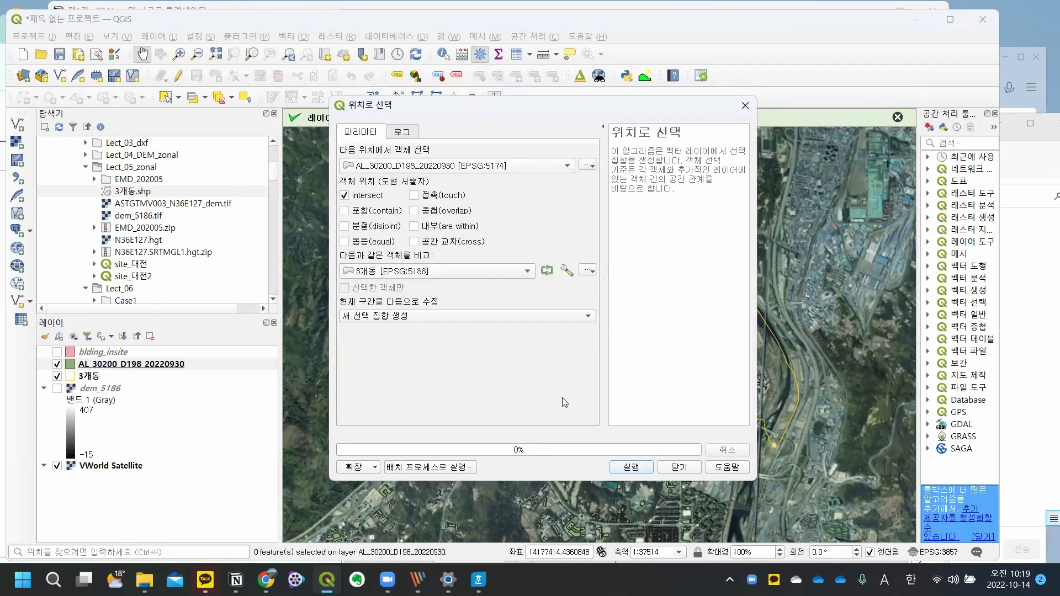
click(632, 467)
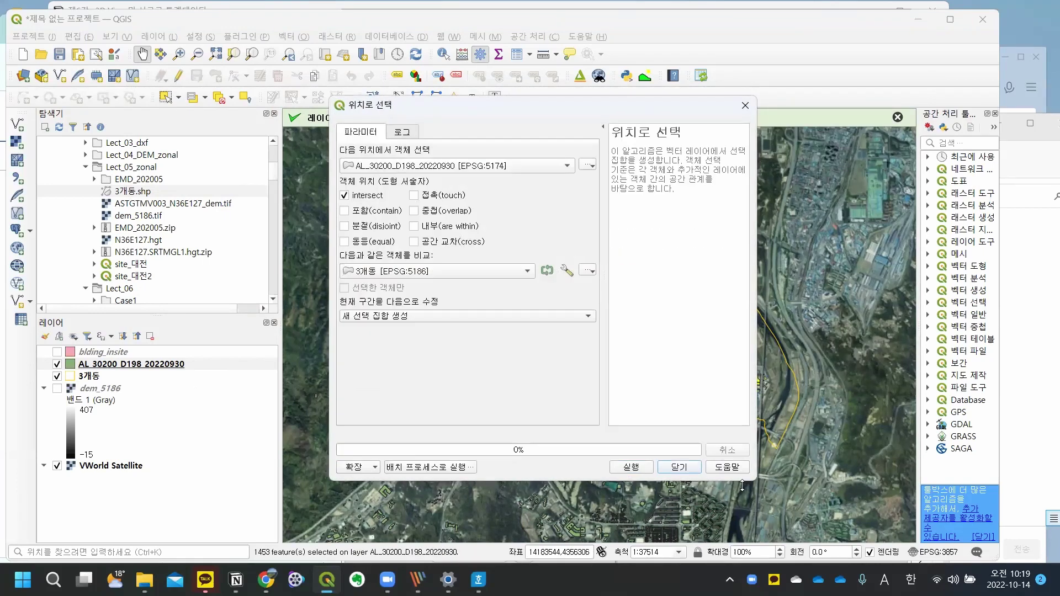
click(693, 474)
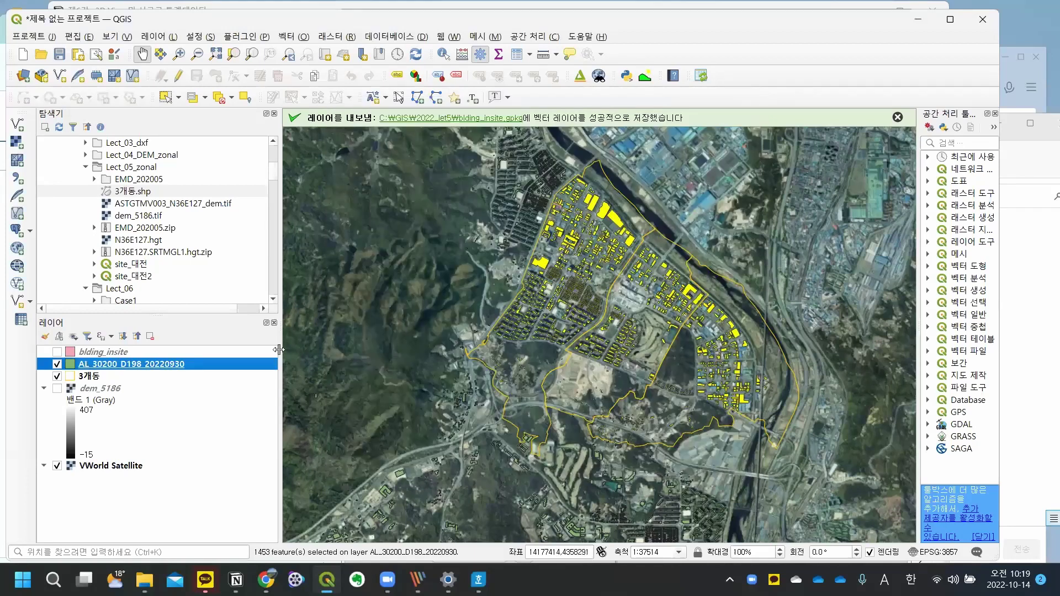
Step: Set up an export of only the selected AL_30200_D198_20220930 features to a GeoPackage named blding_insite2 in 2022_let5
right_click(189, 363)
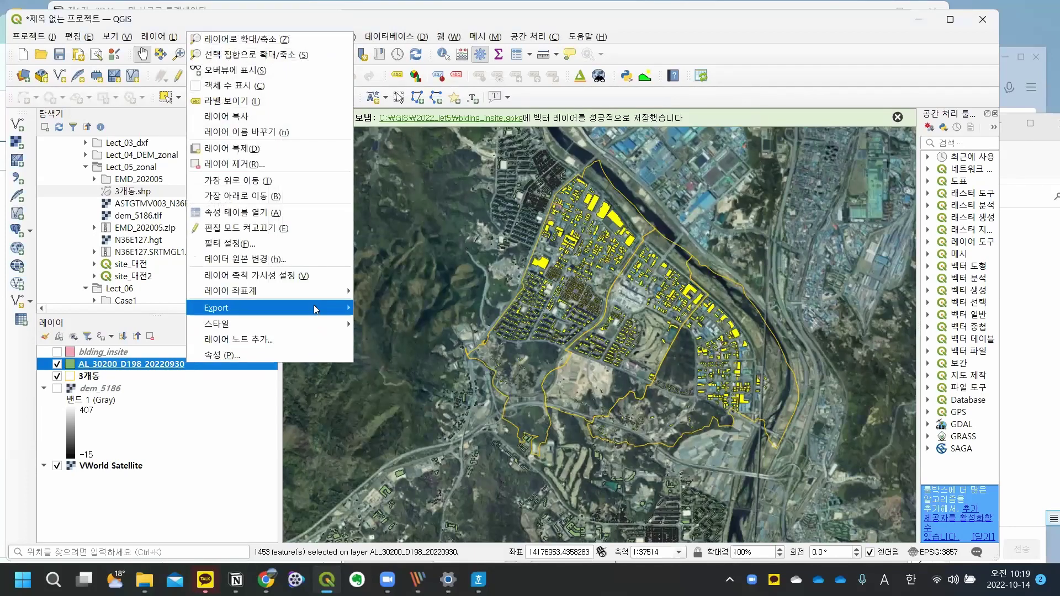
mouse_move(316, 307)
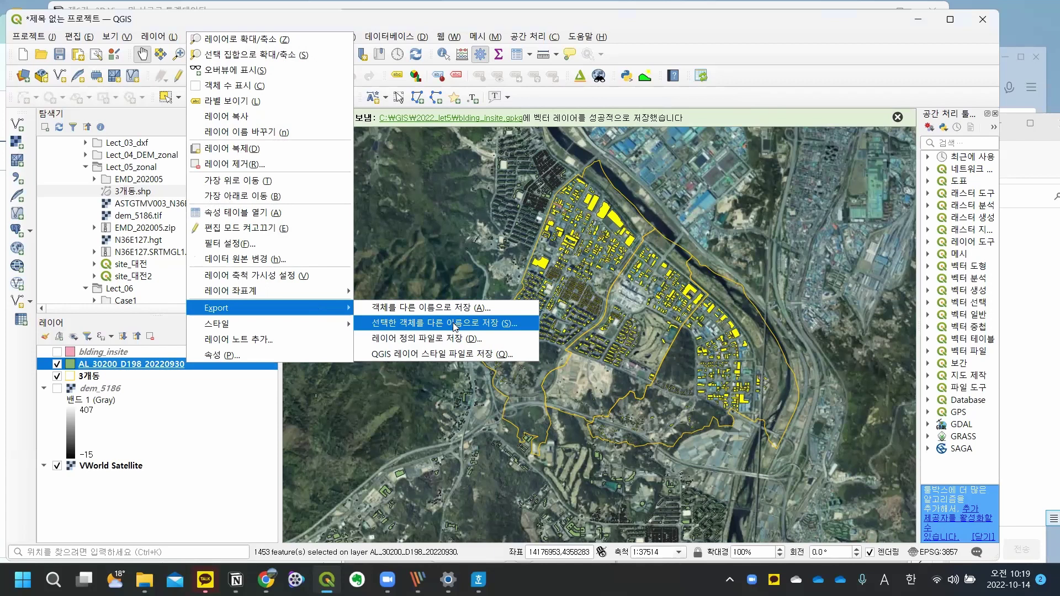
click(455, 326)
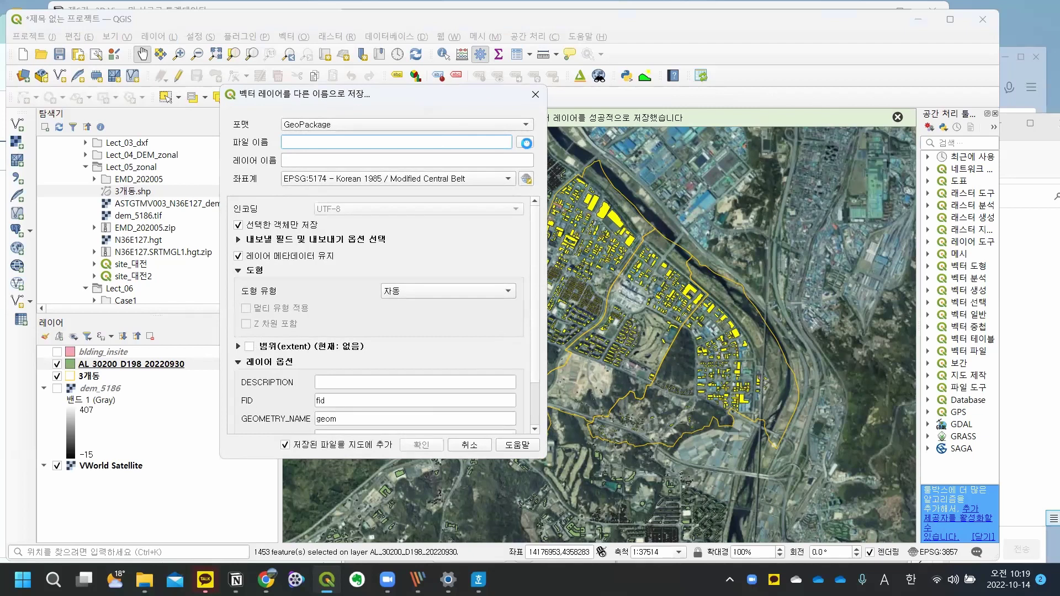
click(526, 143)
click(521, 265)
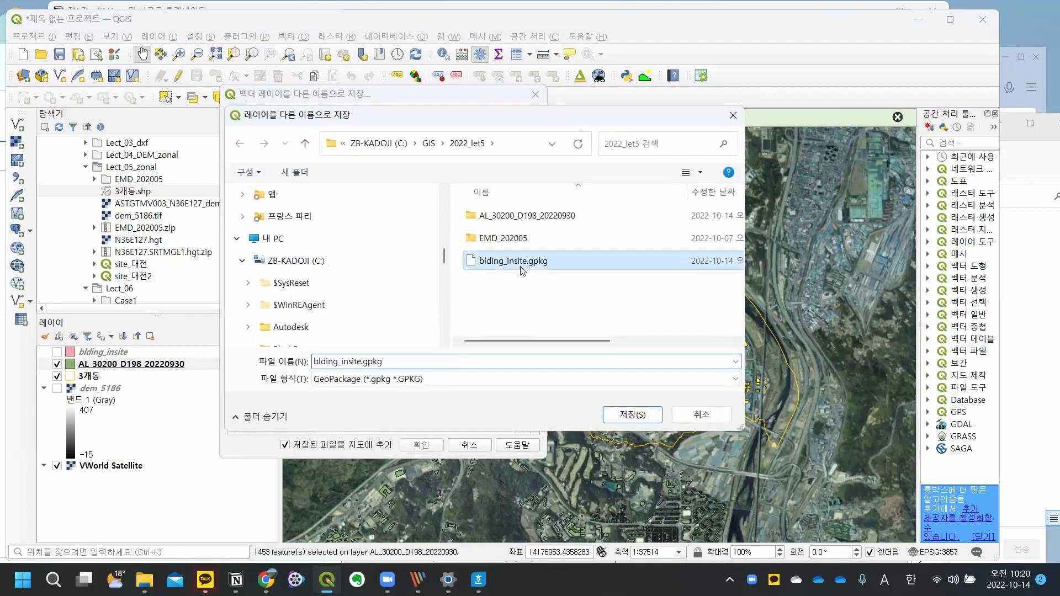
click(364, 361)
click(362, 362)
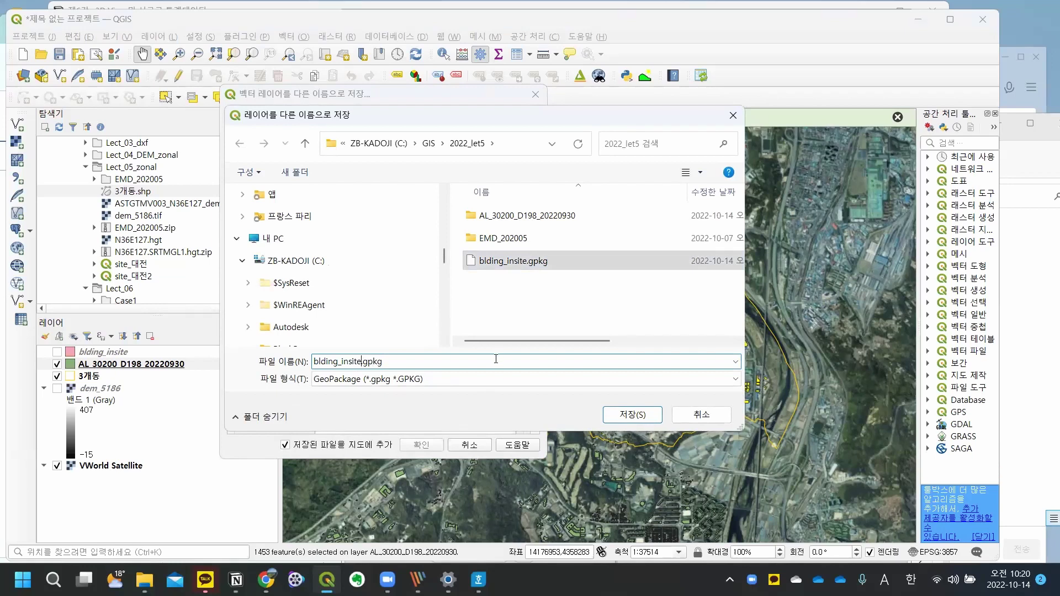
text(2)
key(Return)
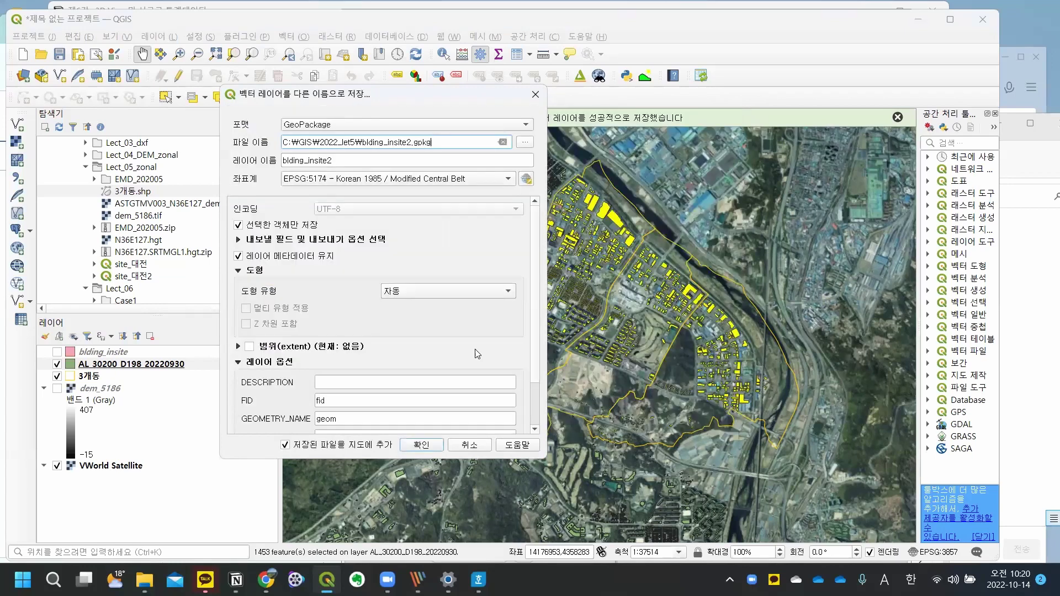
Step: Assign EPSG:5186 - Korea 2000 / Central Belt 2010 to the selected-feature export and save blding_insite2
click(411, 180)
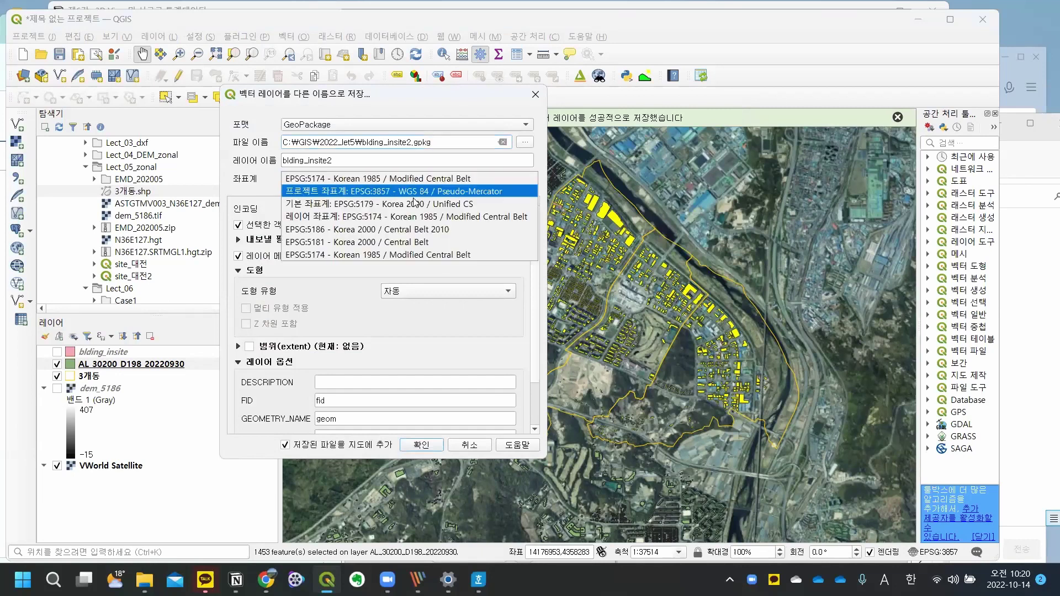
click(410, 230)
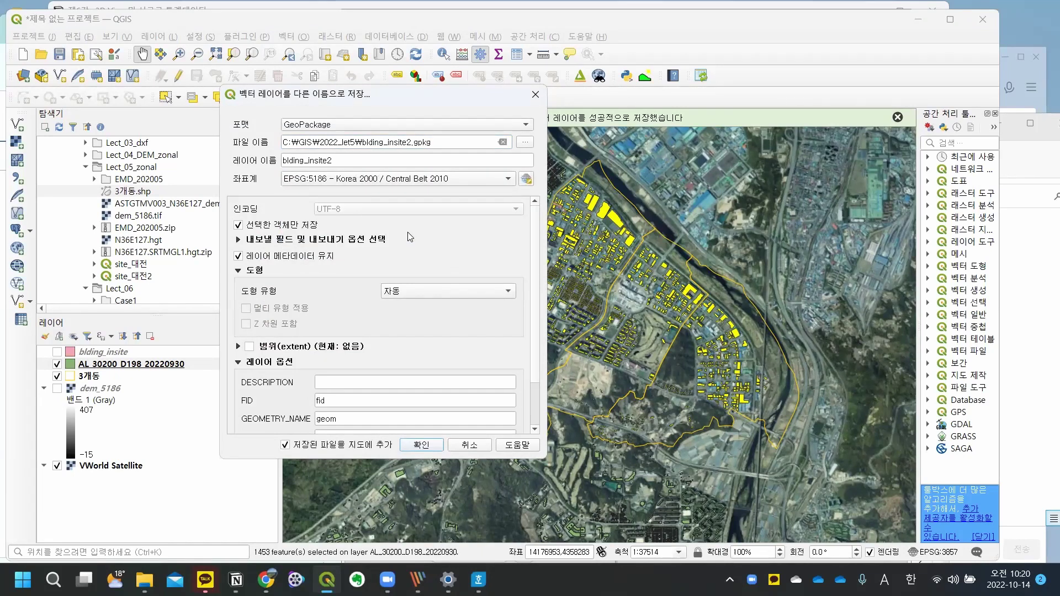
click(429, 448)
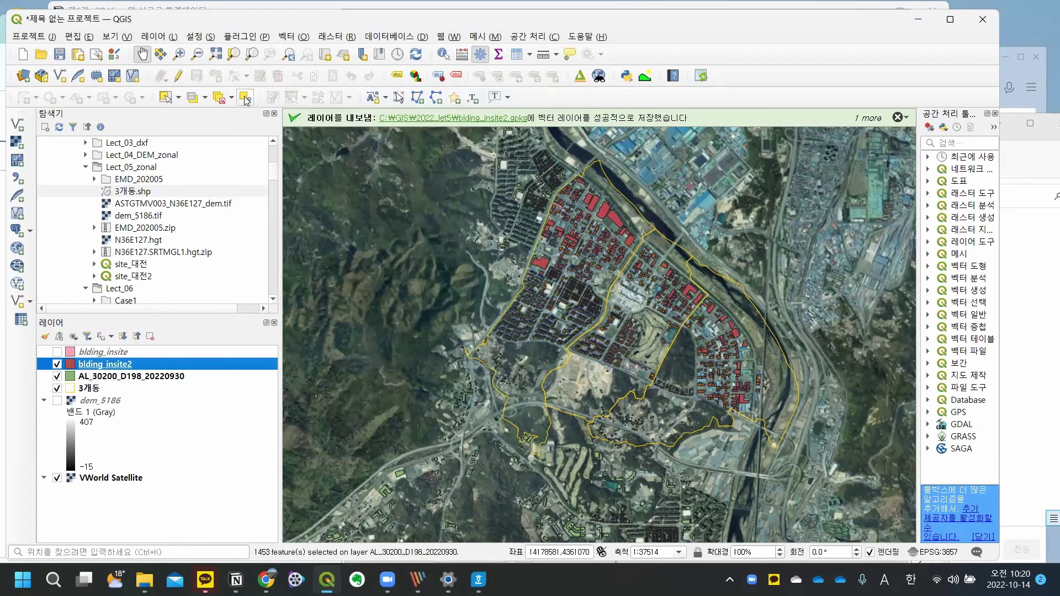
Step: Clear the feature selection, hide AL_30200_D198_20220930 and examine the blding_insite2 buildings against the 3개동 boundaries
click(220, 98)
click(57, 376)
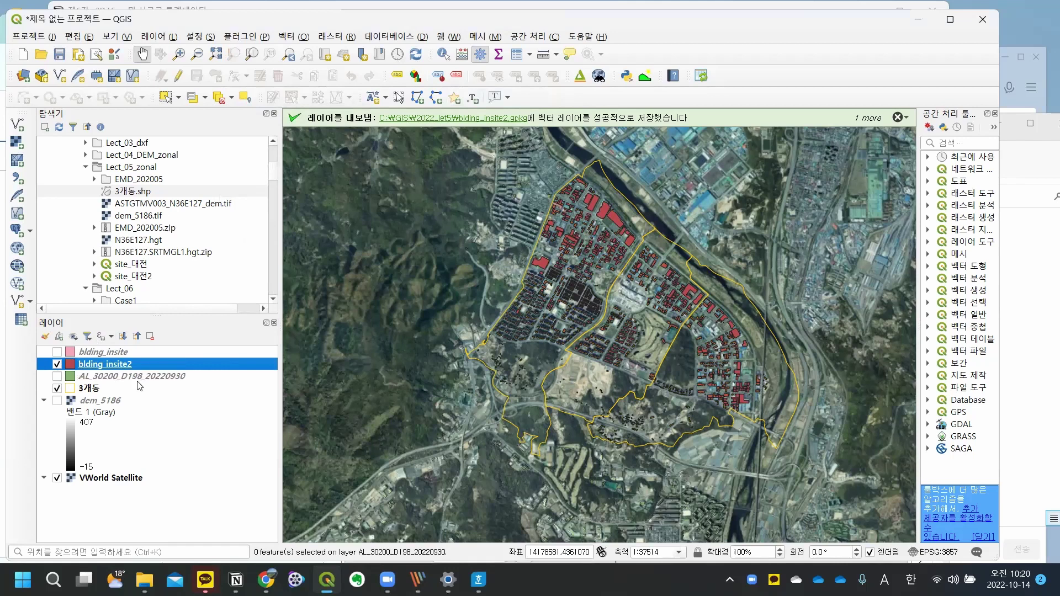
scroll(636, 351, up, 1)
scroll(677, 343, down, 1)
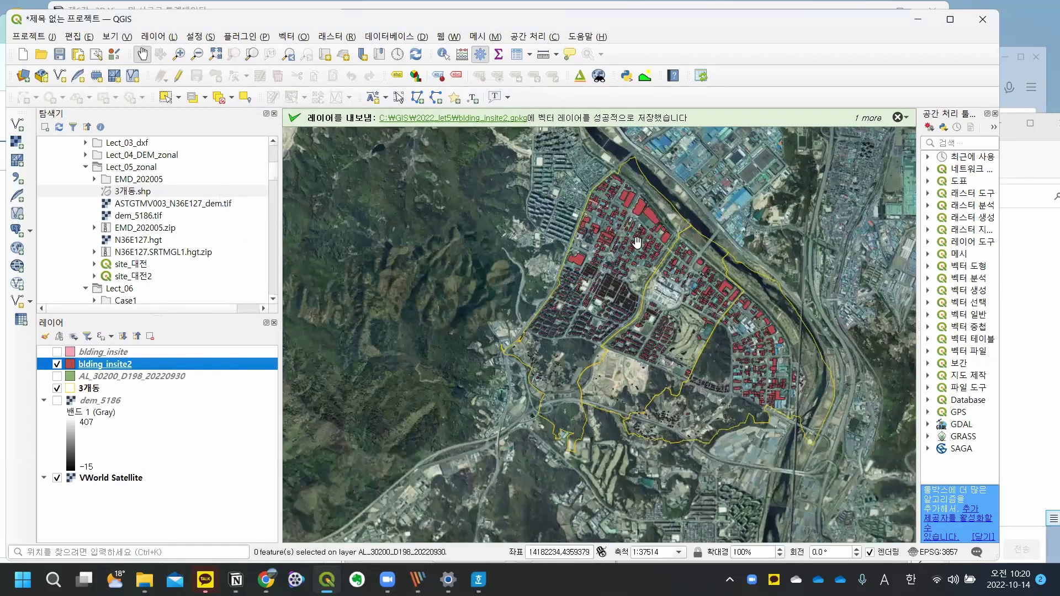
drag(767, 419, 787, 438)
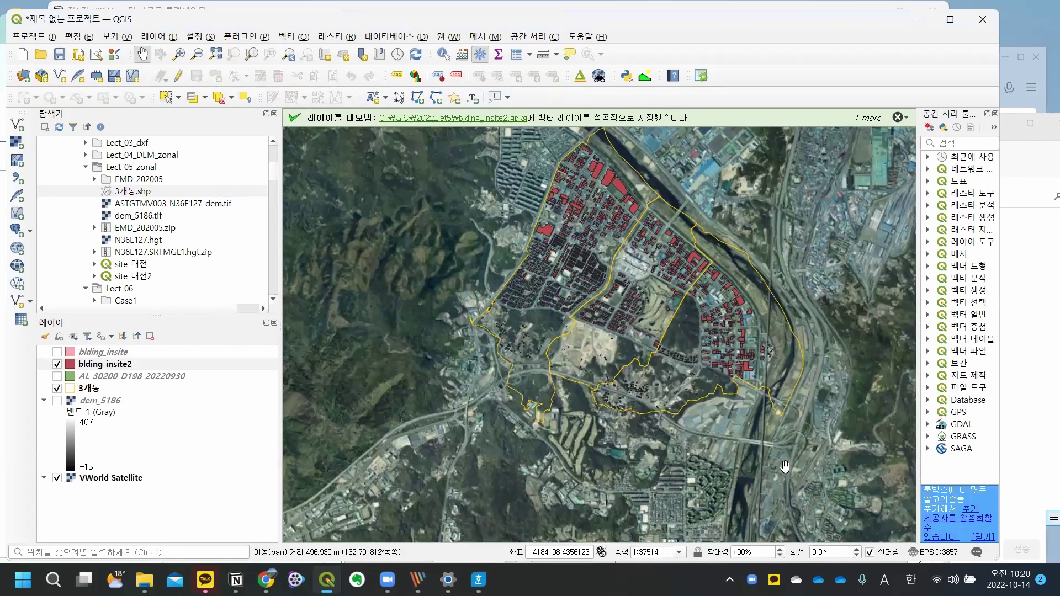
Step: Change the project coordinate system to Korea 2000 / Central Belt 2010 (EPSG:5186) and apply it
click(951, 555)
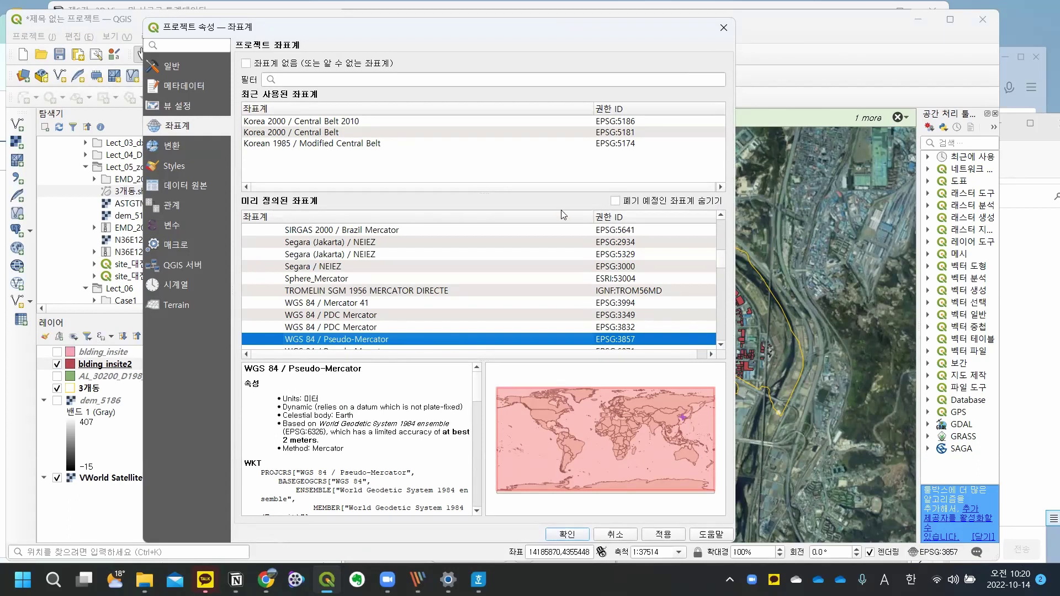
click(468, 122)
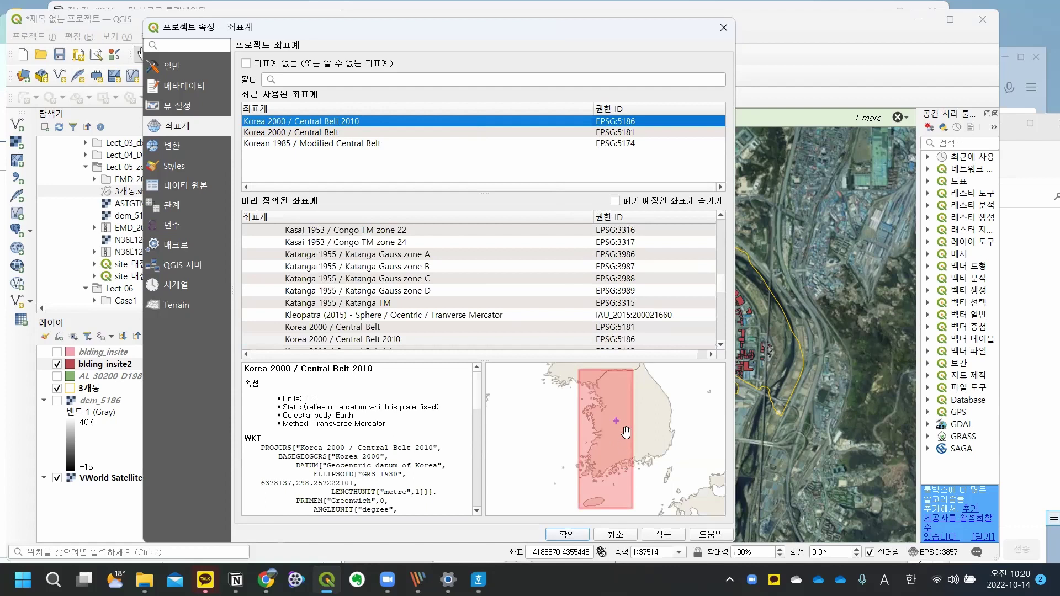
click(671, 534)
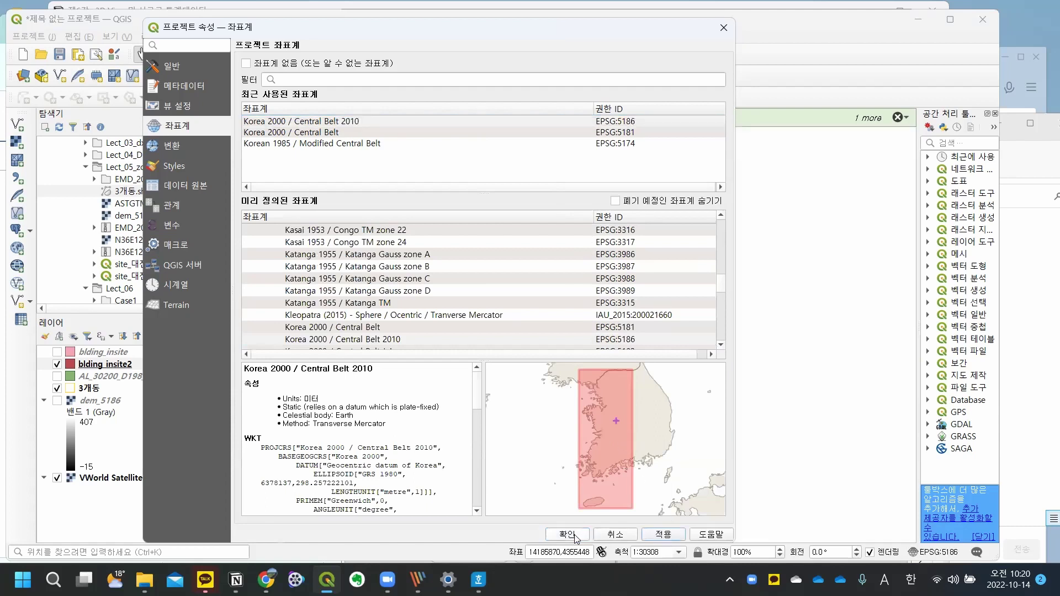
click(573, 535)
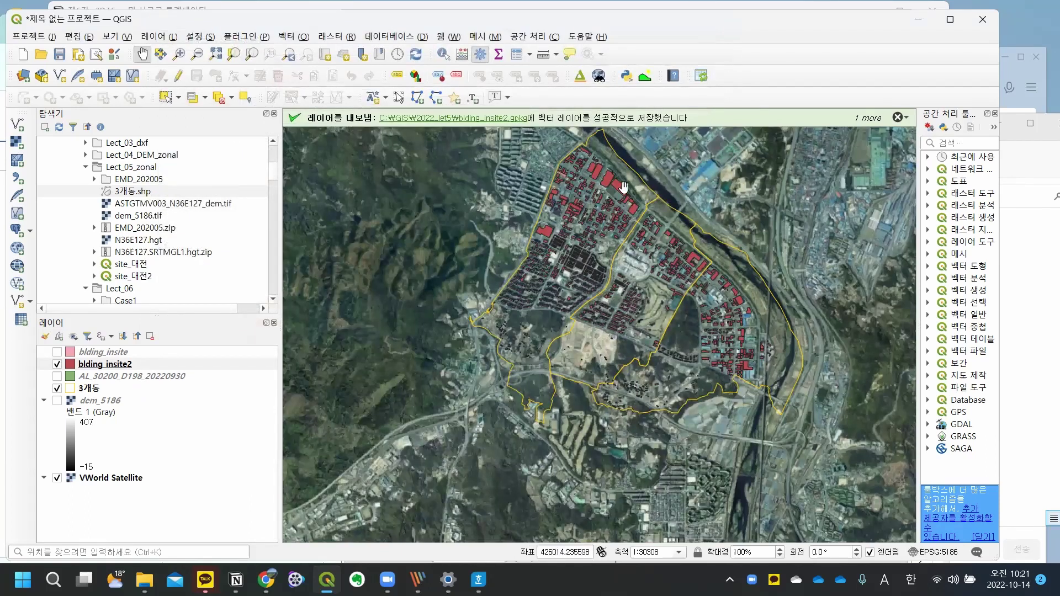
Step: Check the layer coordinate system of 3개동 and look at the layer options of dem_5186
right_click(98, 389)
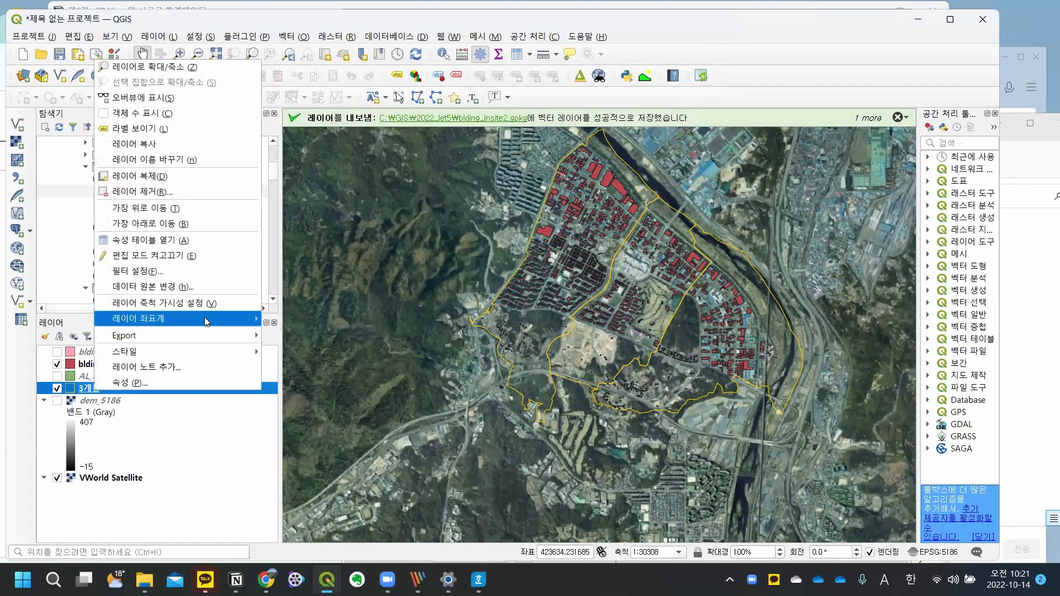
mouse_move(205, 317)
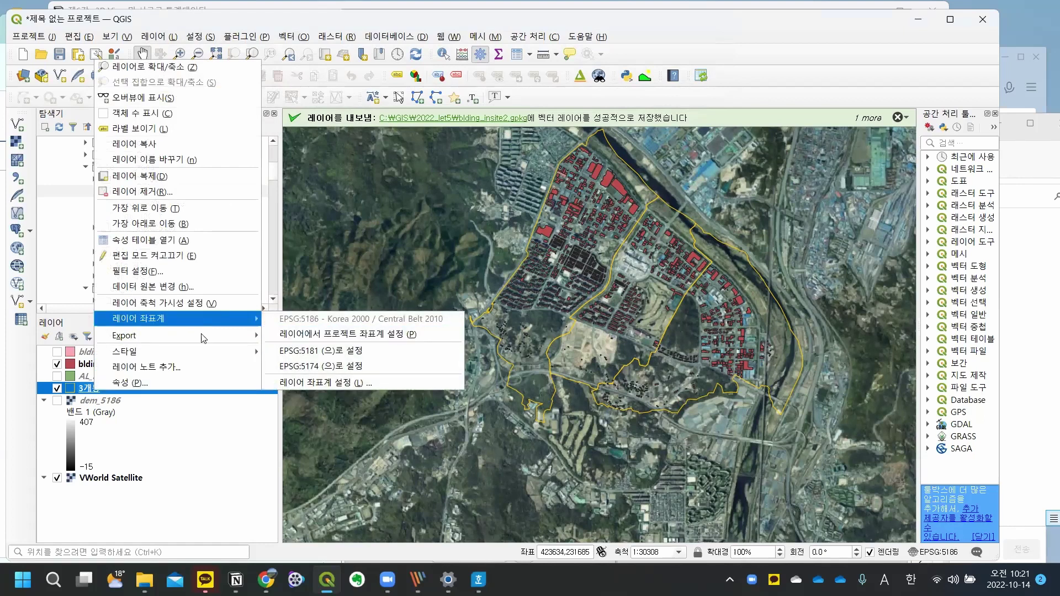
click(205, 530)
click(109, 405)
right_click(109, 409)
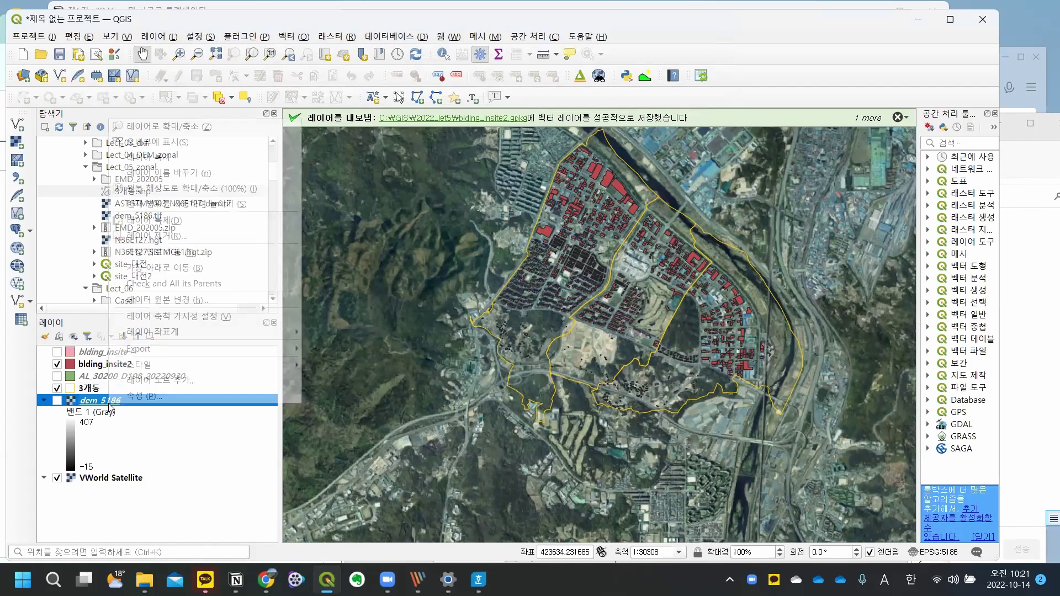
click(164, 520)
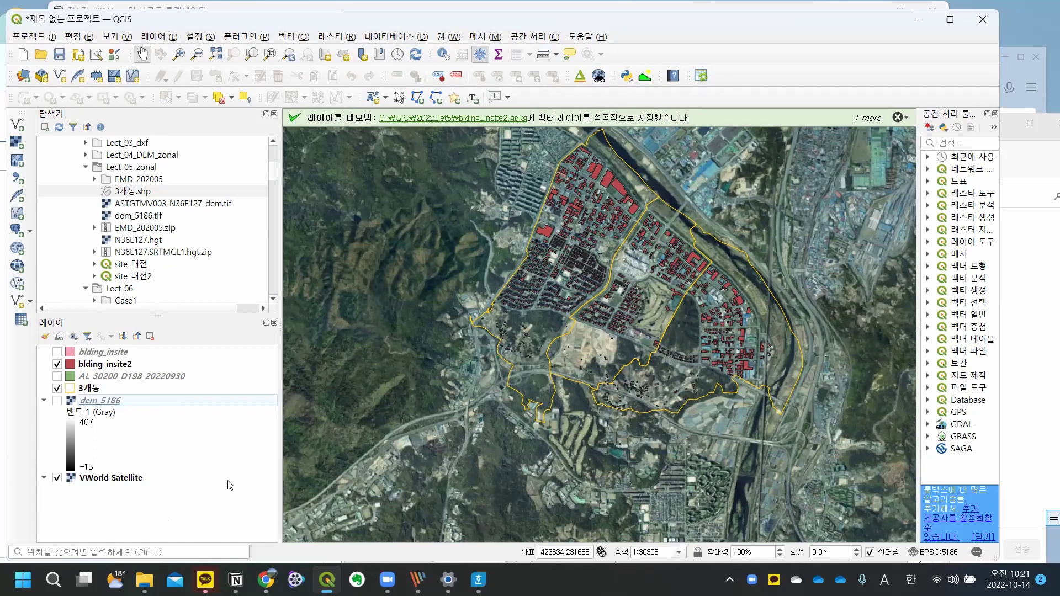
Step: Hide blding_insite2, show AL_30200_D198_20220930 and try assigning EPSG:5186 as its layer coordinate system
click(130, 366)
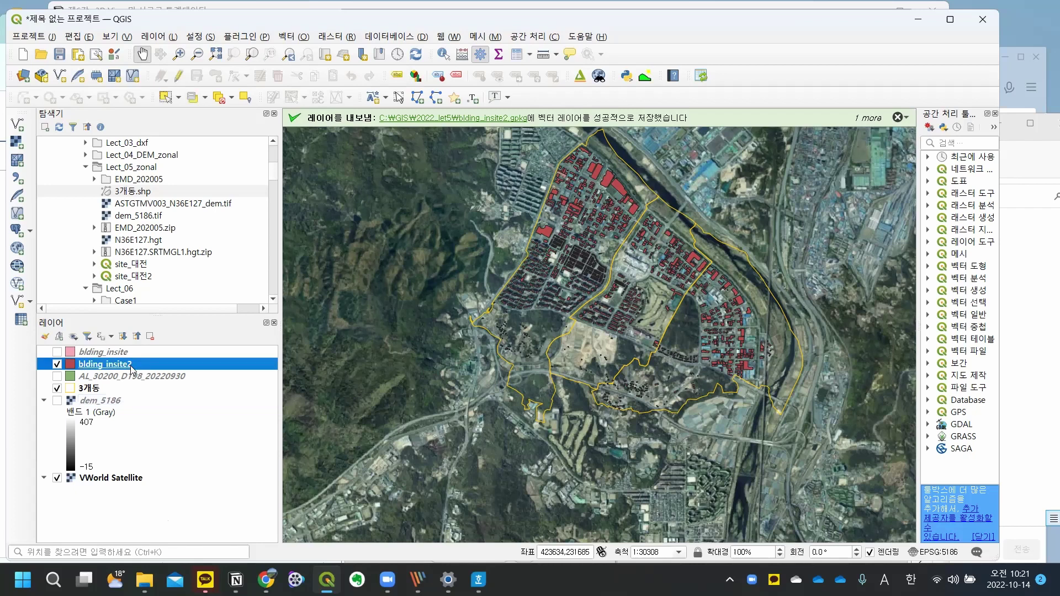
click(57, 365)
click(57, 376)
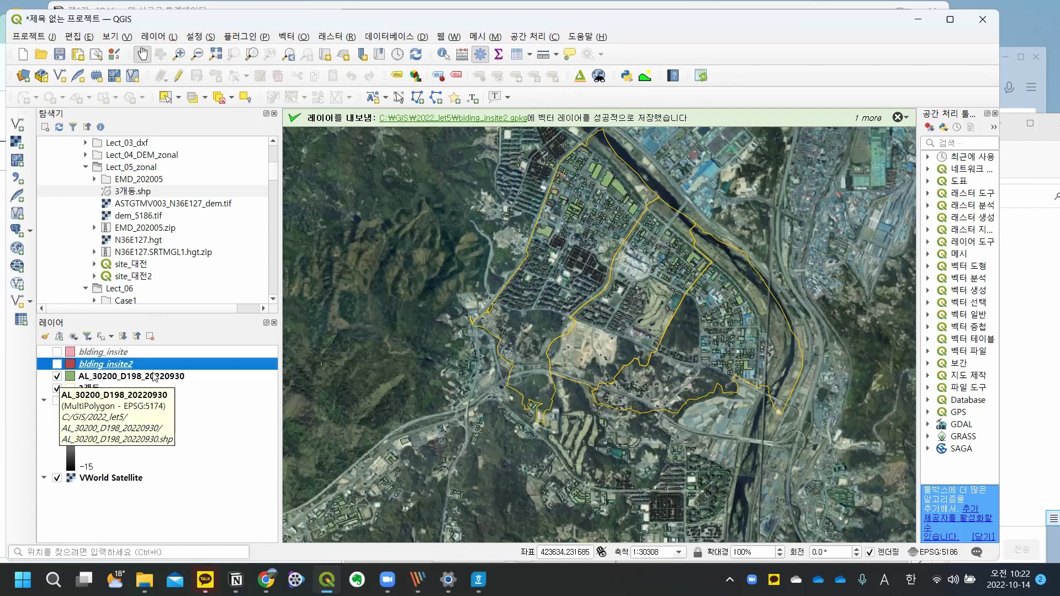
click(175, 376)
right_click(174, 376)
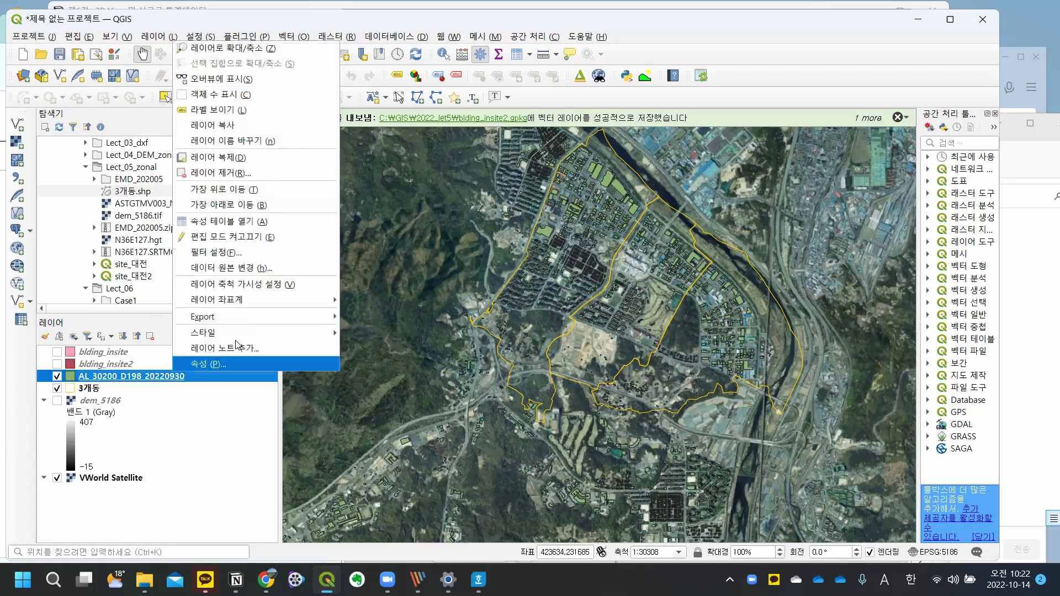
mouse_move(256, 301)
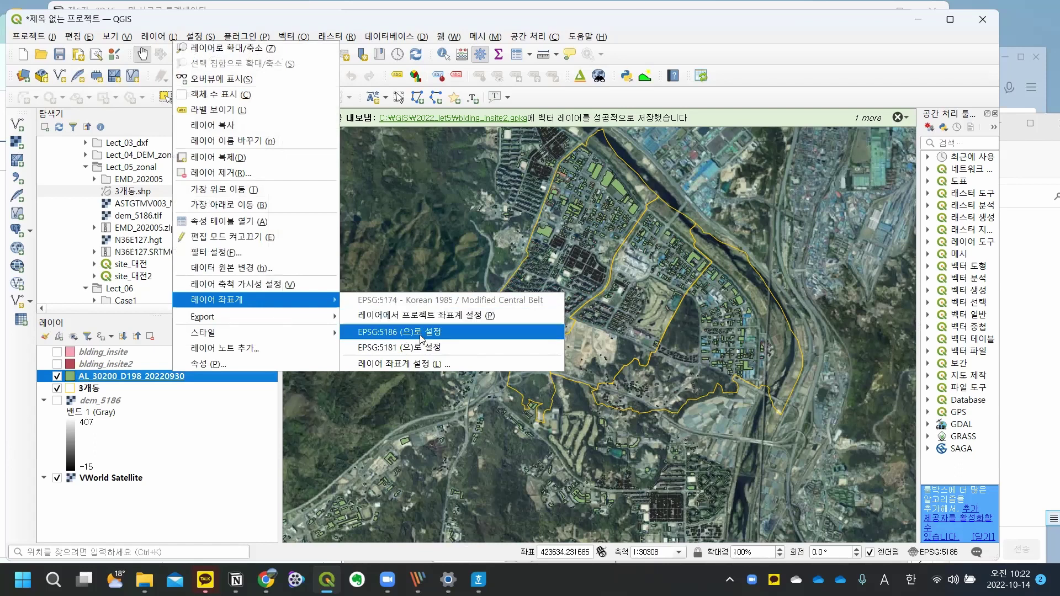
click(421, 333)
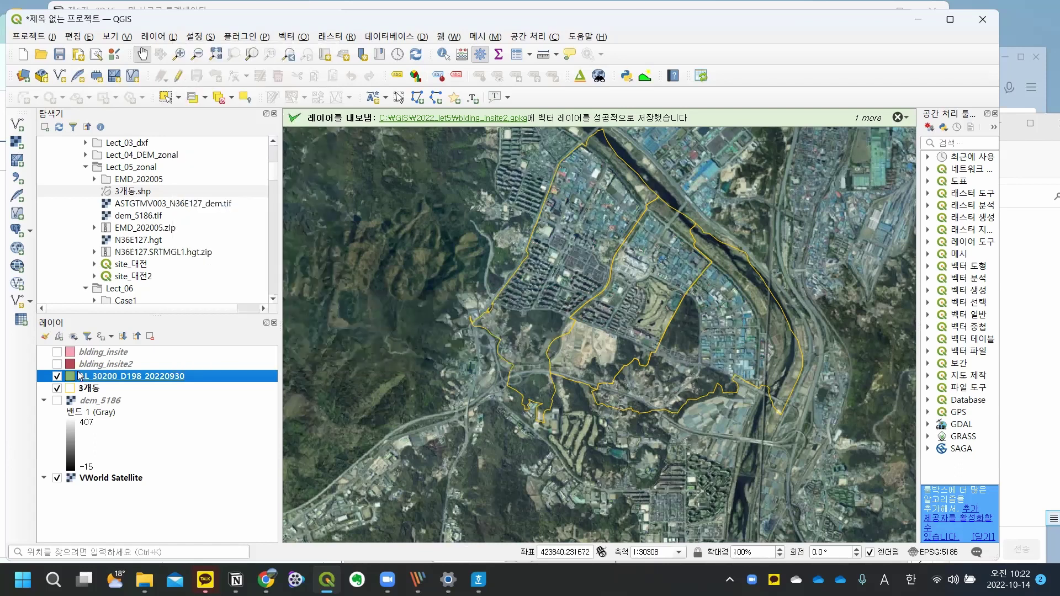
Step: Reassign EPSG:5174 as the layer coordinate system of AL_30200_D198_20220930 and inspect its buildings against the satellite imagery
right_click(204, 379)
mouse_move(326, 304)
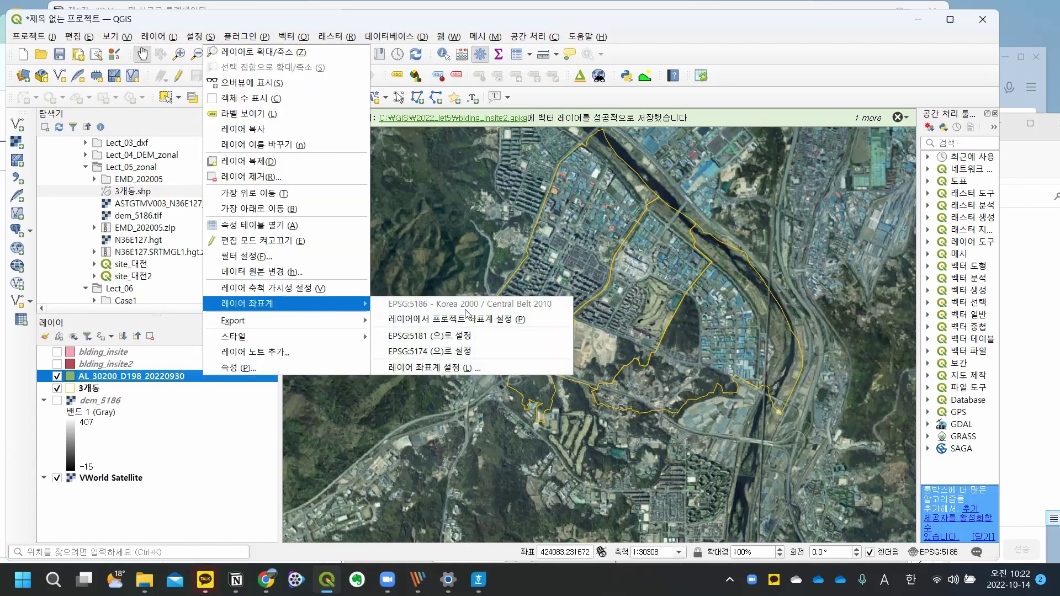
click(460, 335)
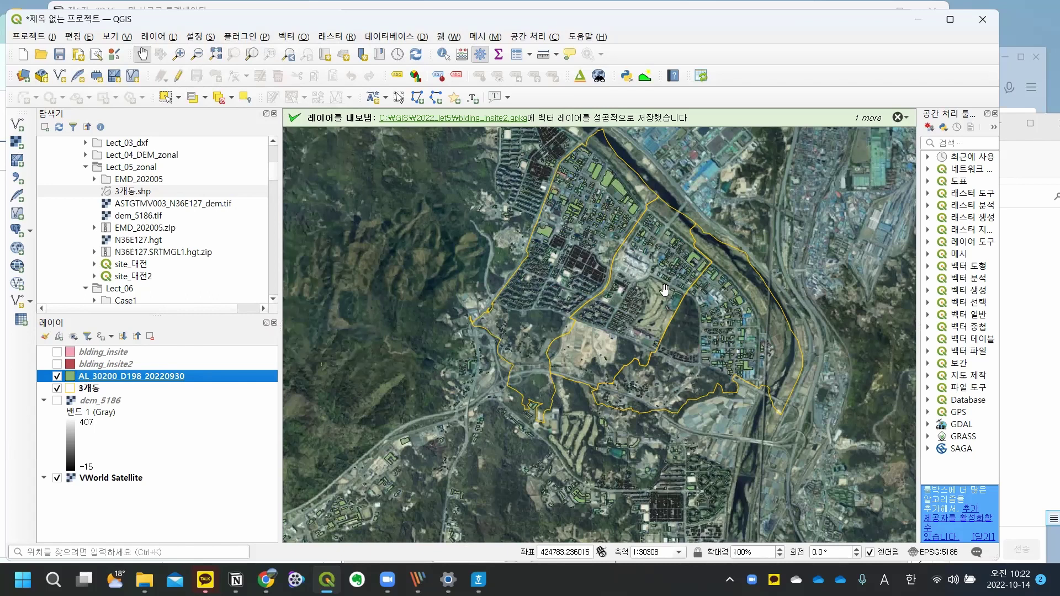
scroll(676, 295, up, 3)
scroll(676, 294, down, 2)
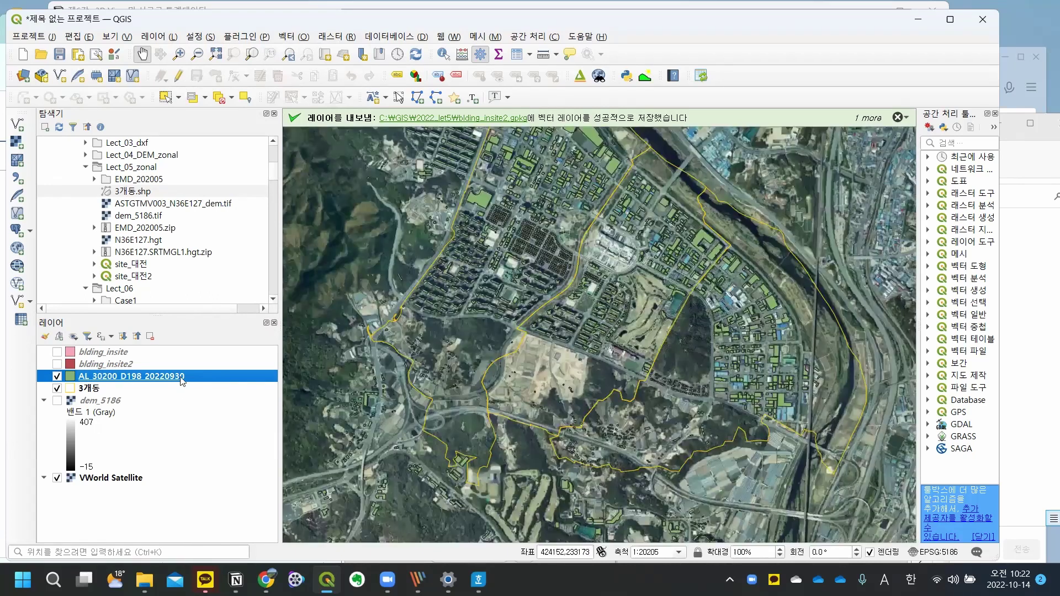
right_click(182, 381)
mouse_move(291, 329)
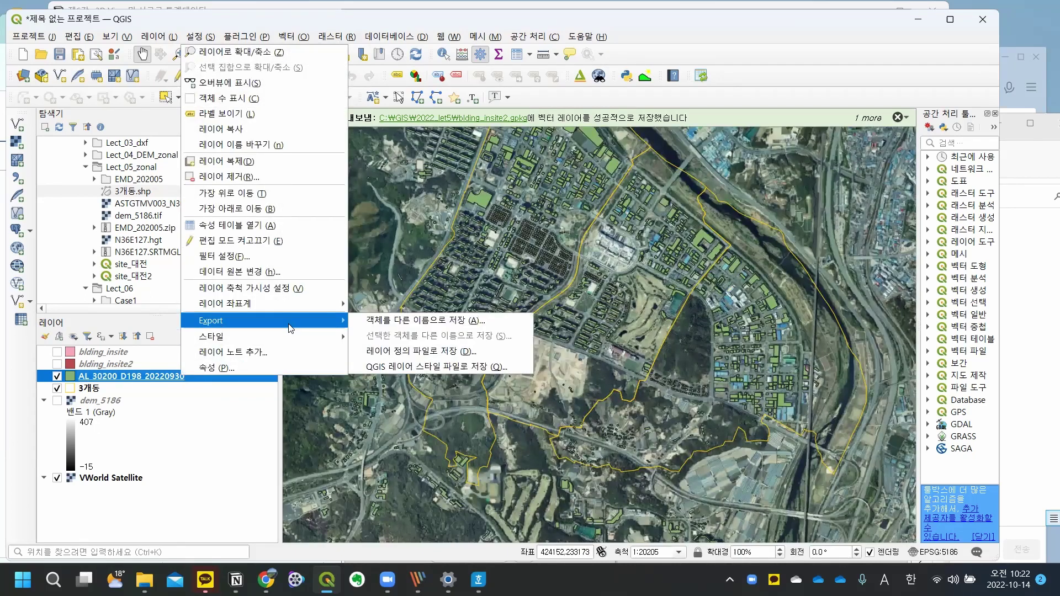
click(445, 320)
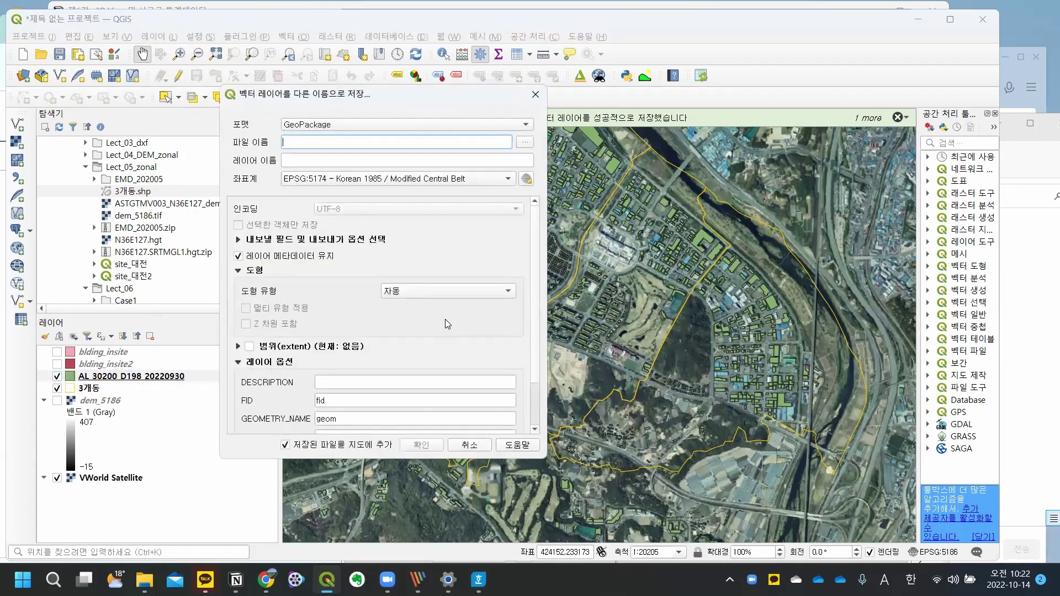
click(401, 180)
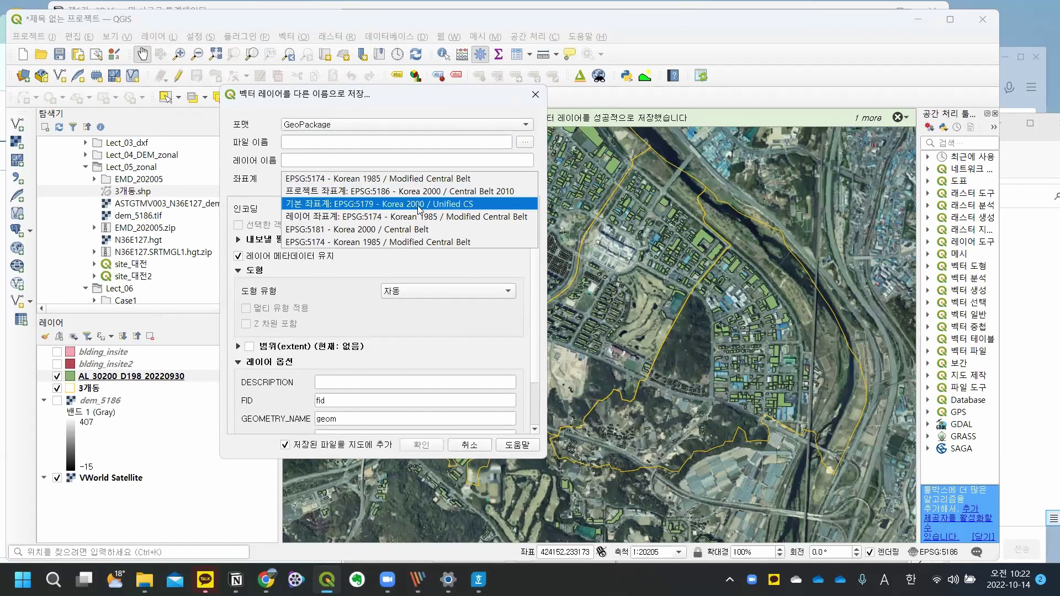
click(423, 192)
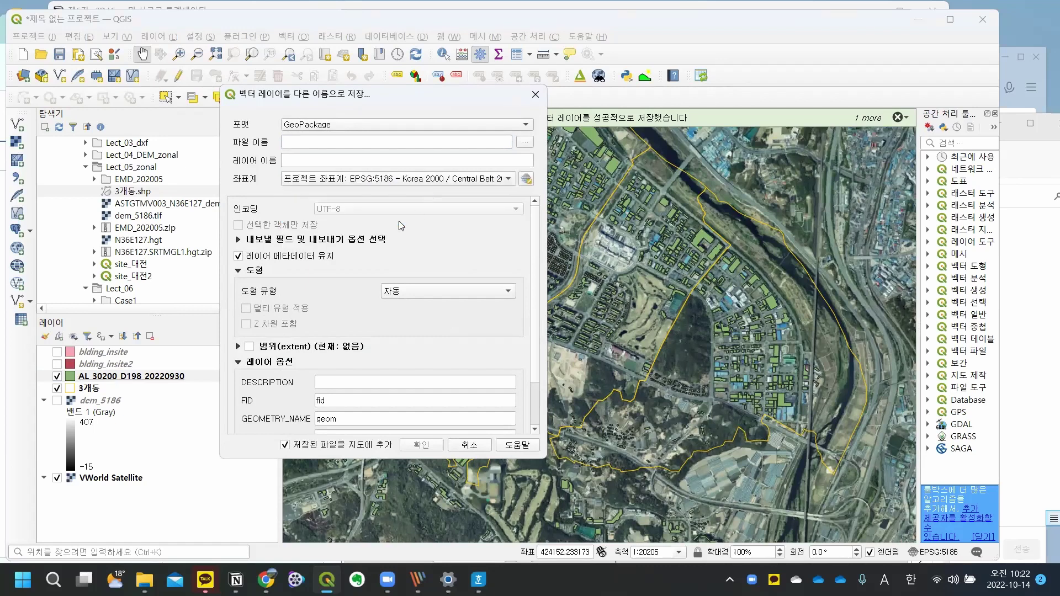
click(476, 445)
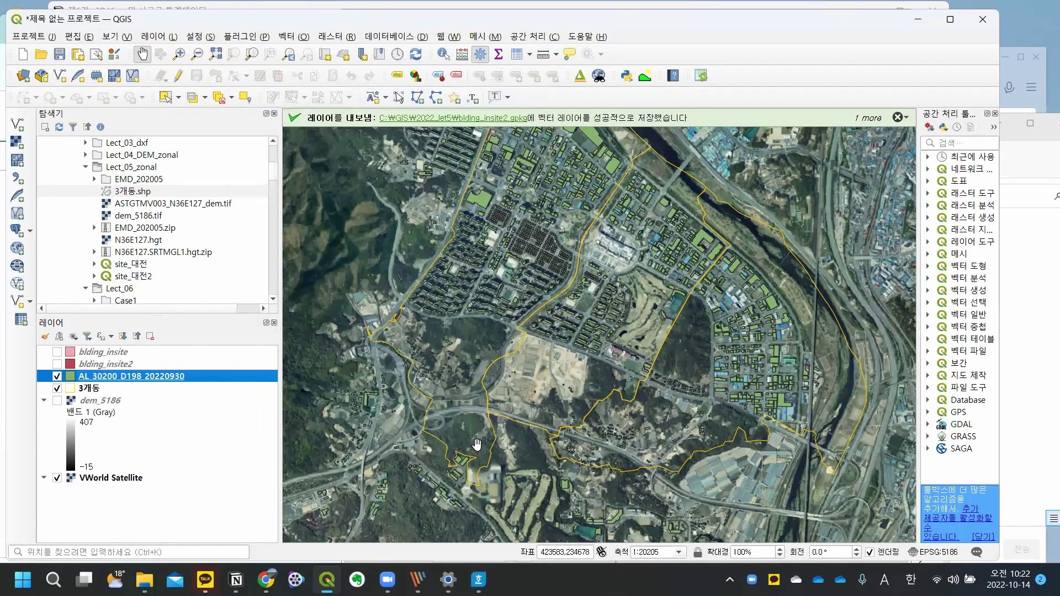
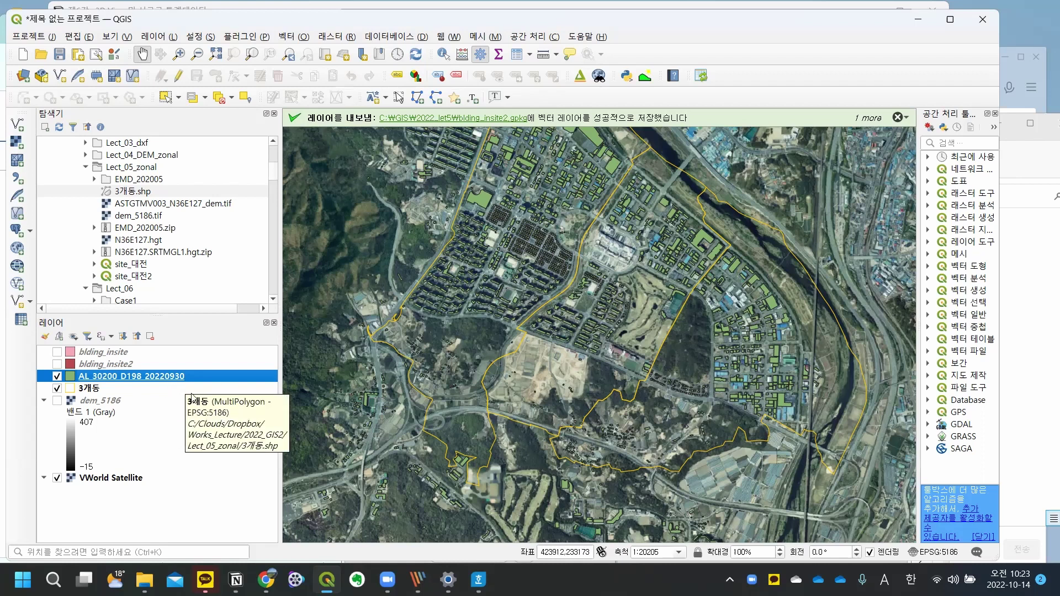
Step: Hide AL_30200_D198_20220930, show blding_insite2 and inspect its buildings over the satellite imagery within the 3개동 boundaries
click(145, 365)
click(57, 376)
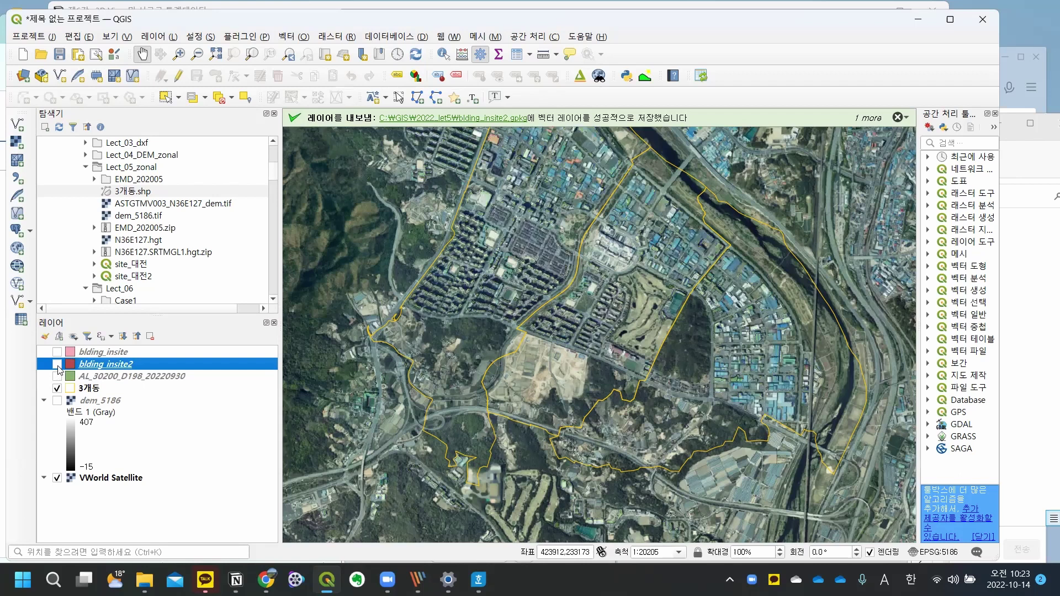
click(57, 364)
drag(665, 232, 664, 320)
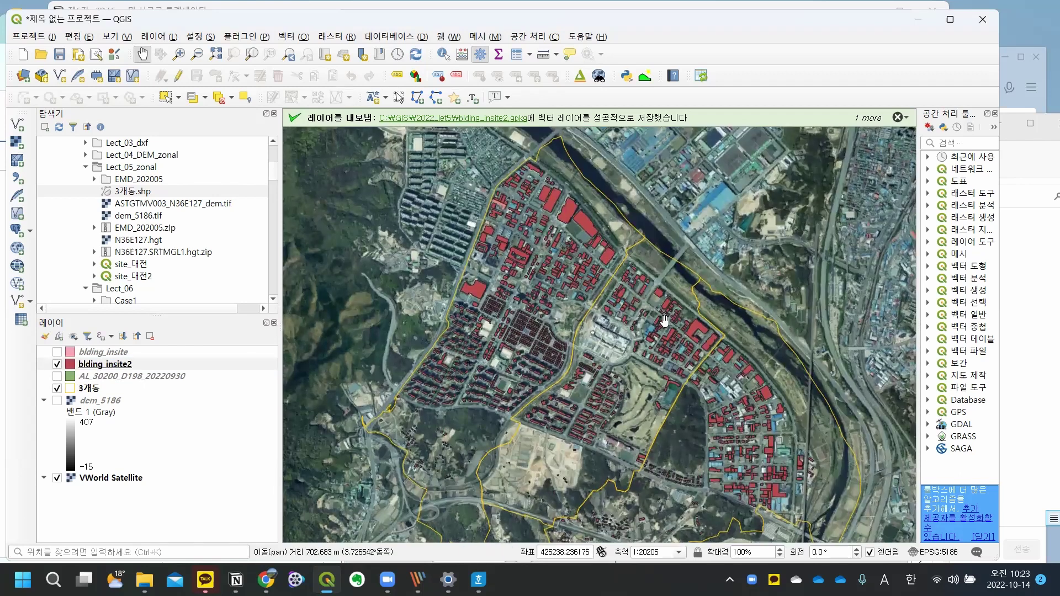
scroll(665, 320, up, 1)
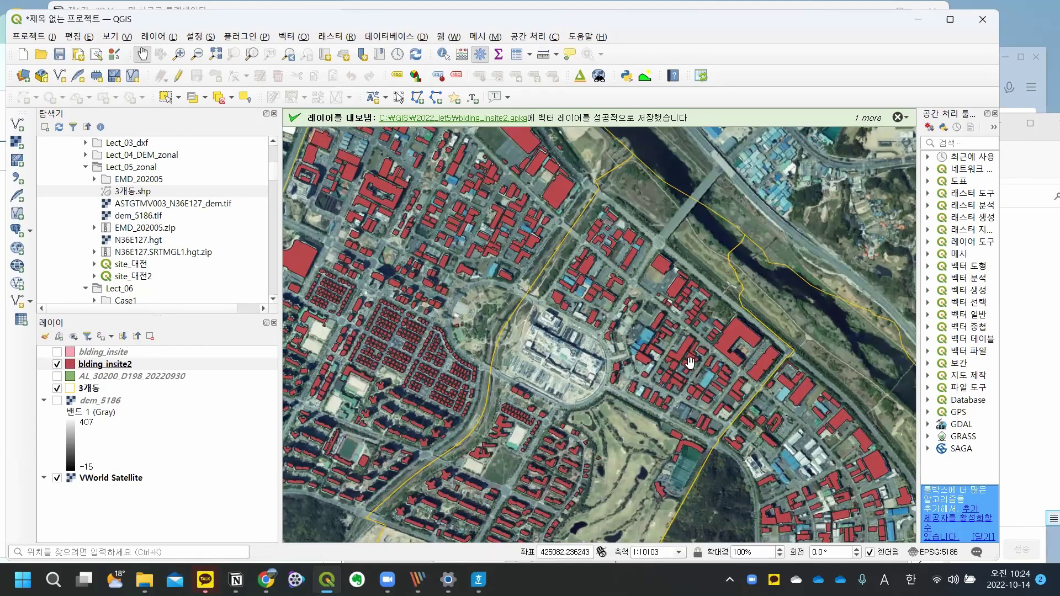
scroll(698, 343, down, 2)
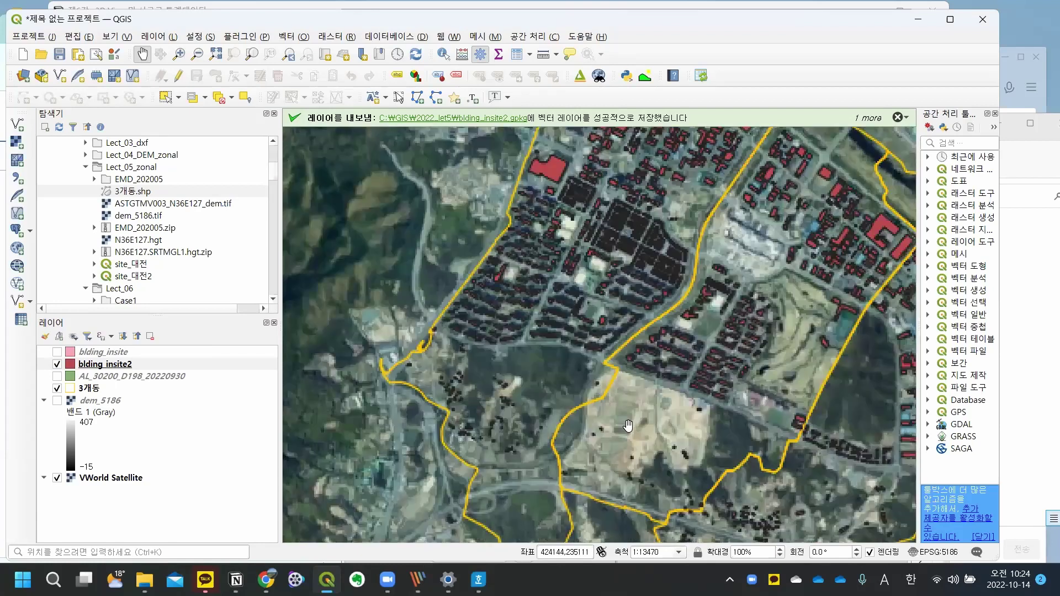
scroll(628, 428, up, 2)
drag(728, 327, 664, 374)
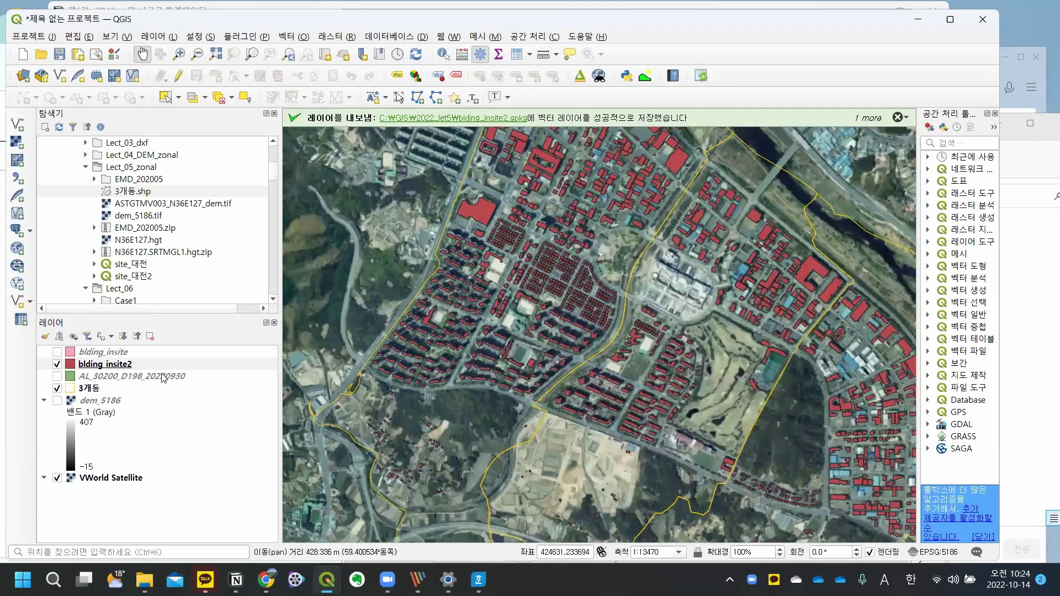
Step: Switch the symbology of blding_insite2 to categorized (분류값 사용) with A29 as the value field
right_click(125, 367)
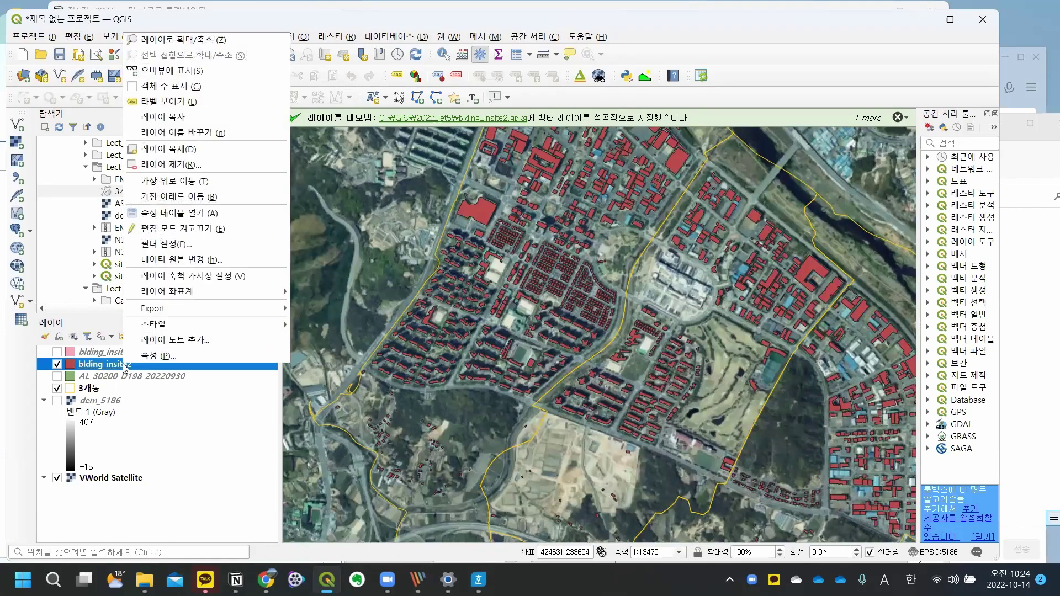
click(203, 356)
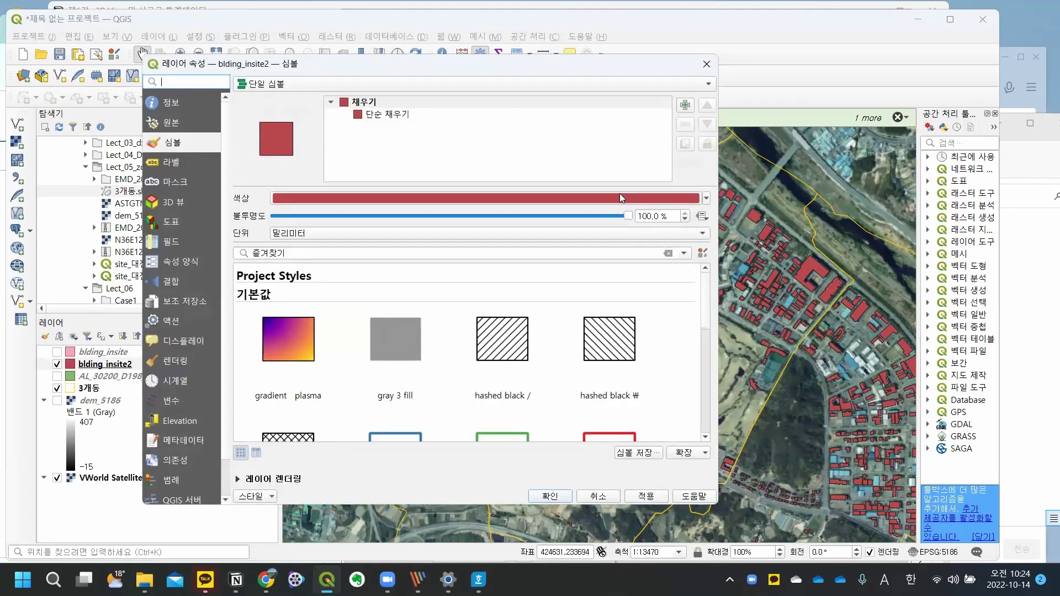
click(336, 87)
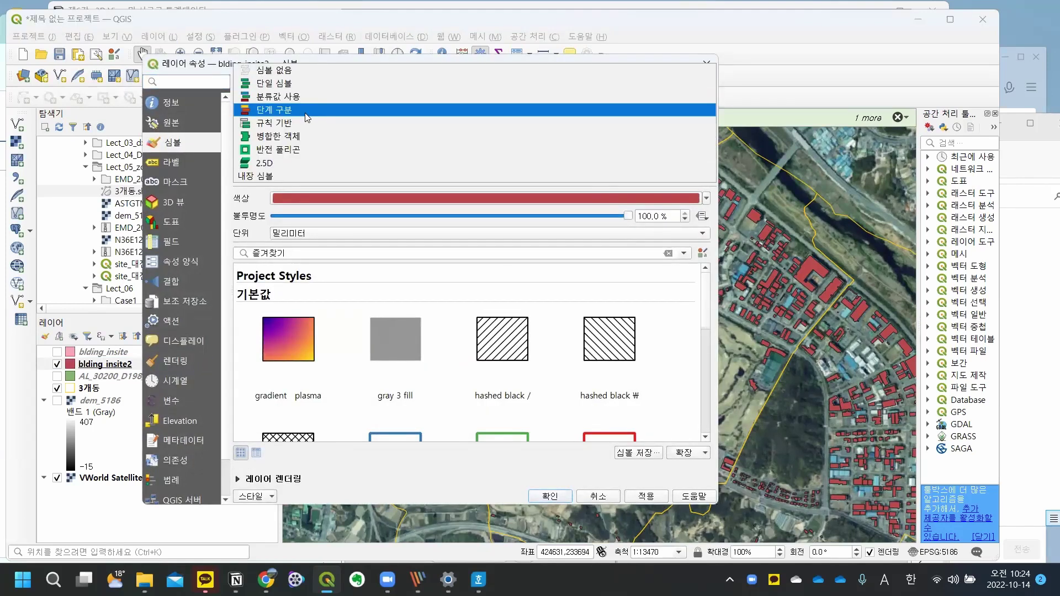
click(310, 97)
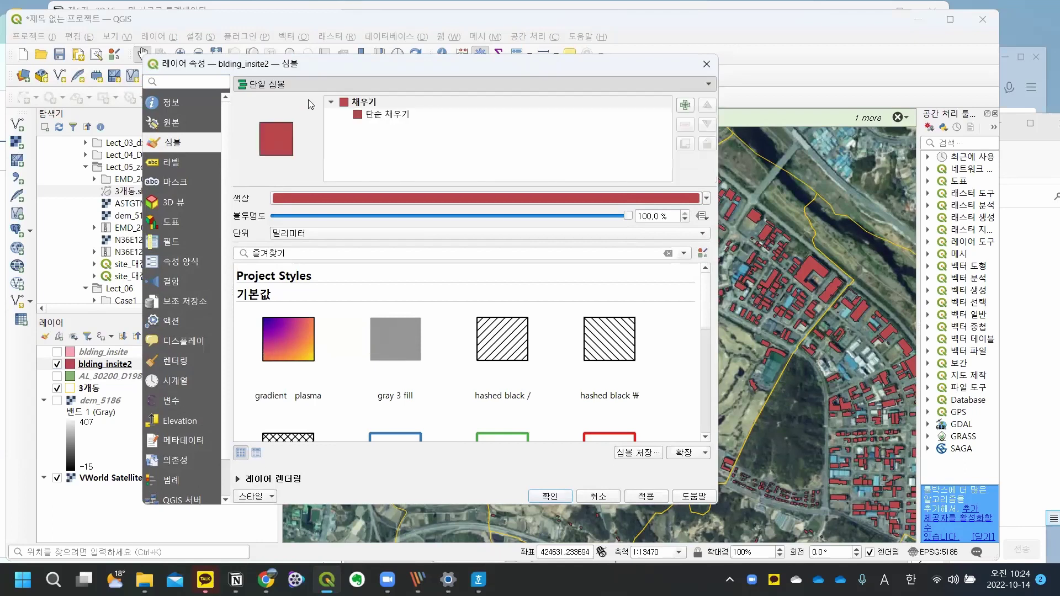
click(689, 109)
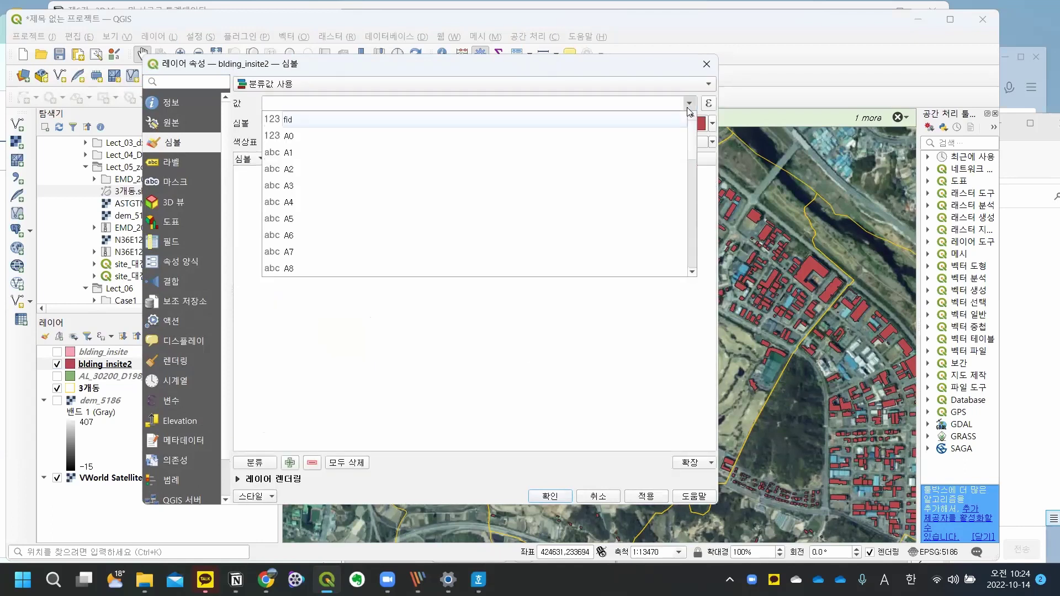
scroll(546, 229, down, 2)
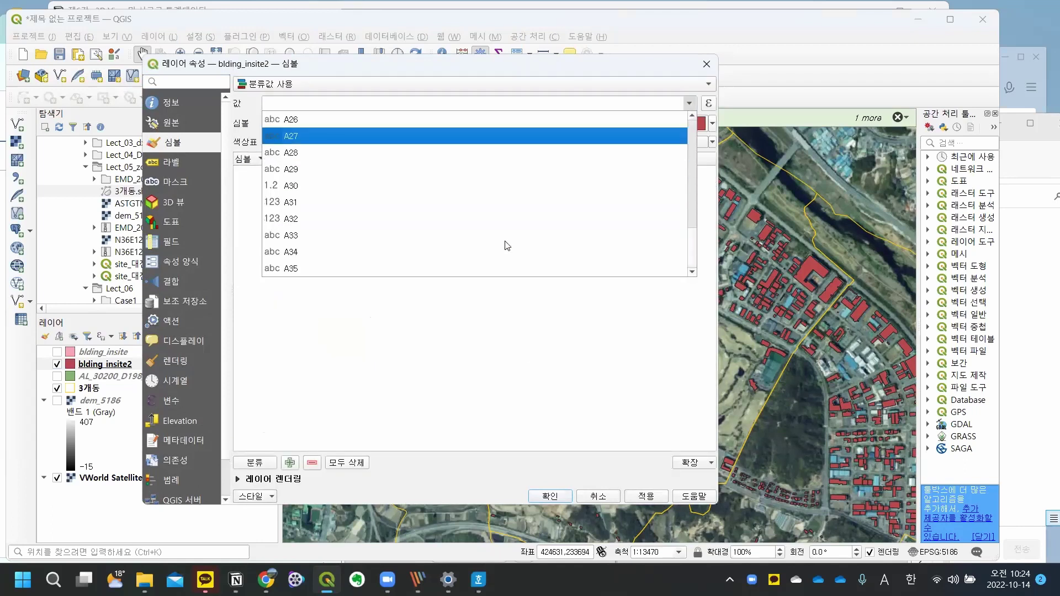
click(458, 185)
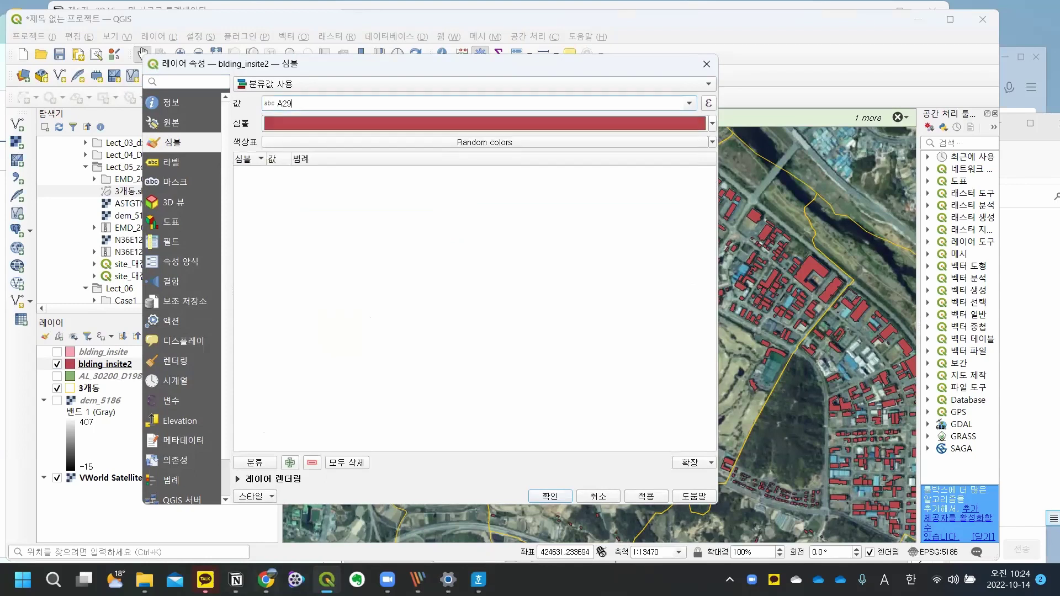
Step: Look up the A29 building-use field in the attribute table of the Notion lecture page, and return to QGIS
click(236, 580)
scroll(798, 359, down, 10)
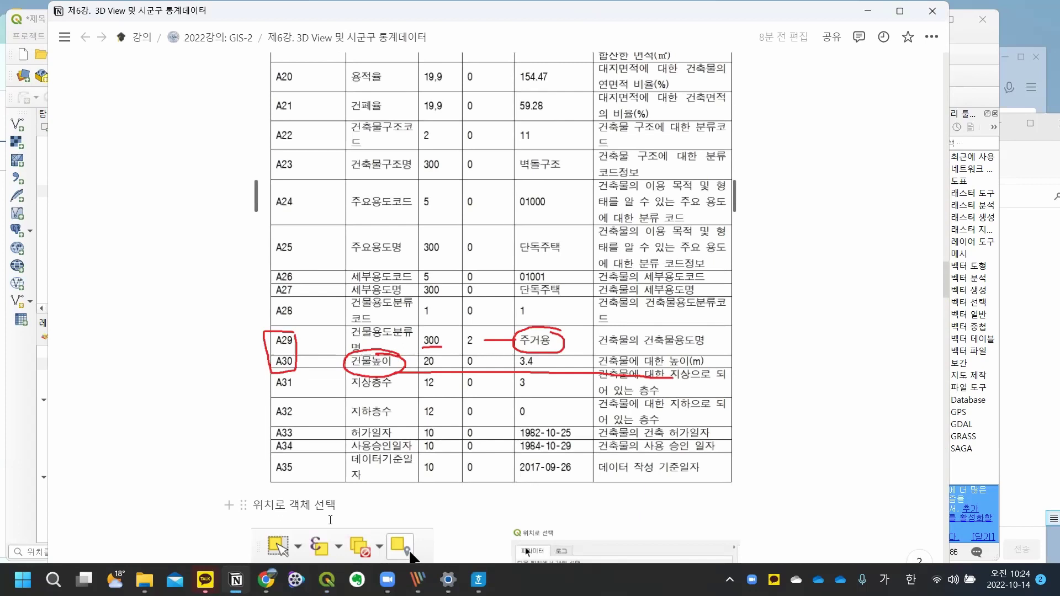
click(327, 580)
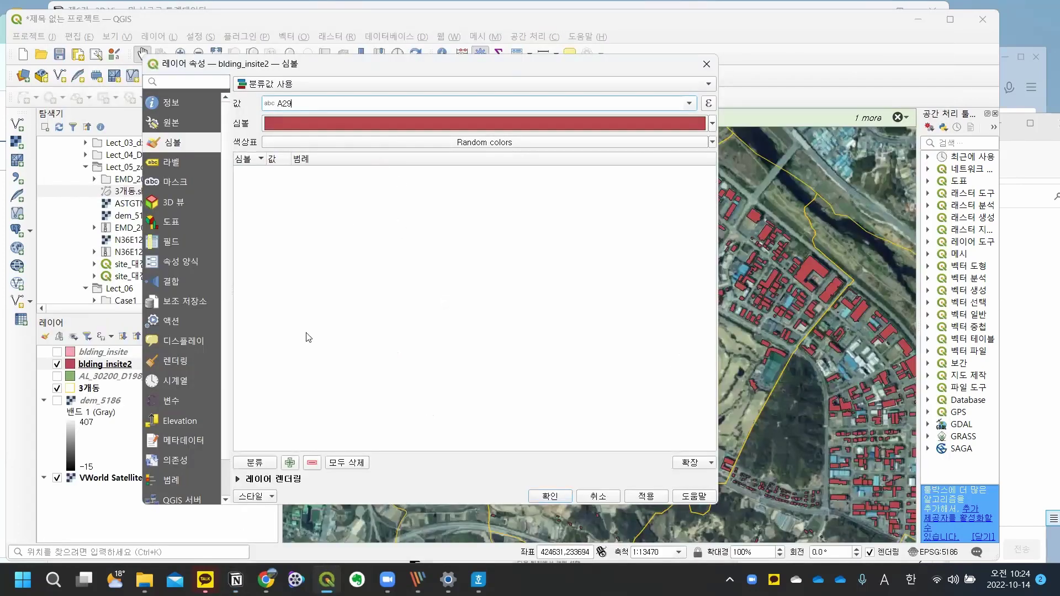
Step: Classify blding_insite2 by its A29 values, widen the value column and go through the building-use categories from 공업용 to 주거용
click(257, 465)
drag(292, 159, 339, 159)
click(364, 172)
click(362, 184)
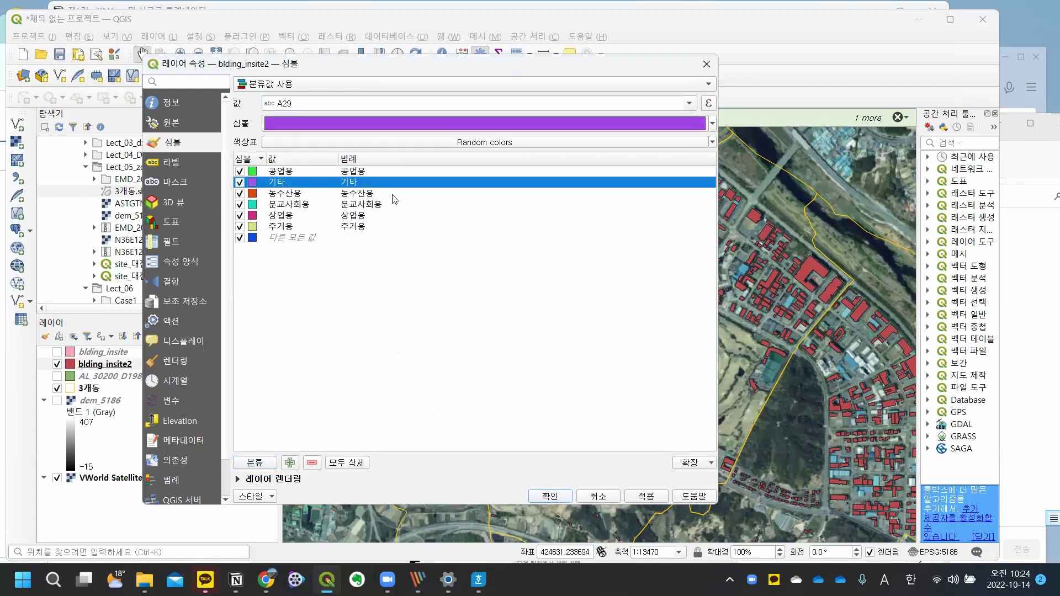
click(393, 194)
click(392, 207)
click(386, 216)
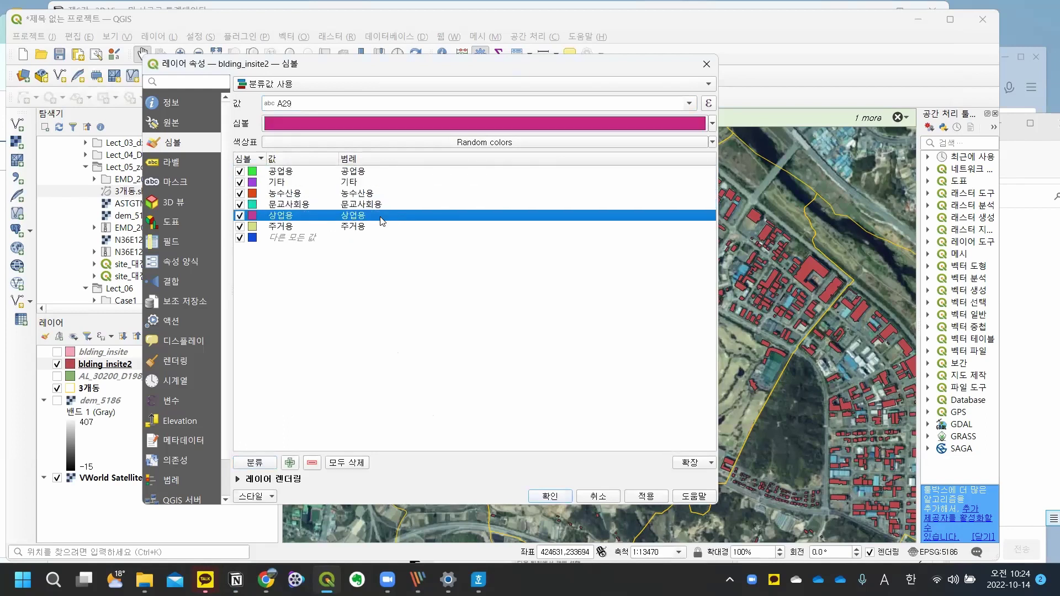
click(380, 227)
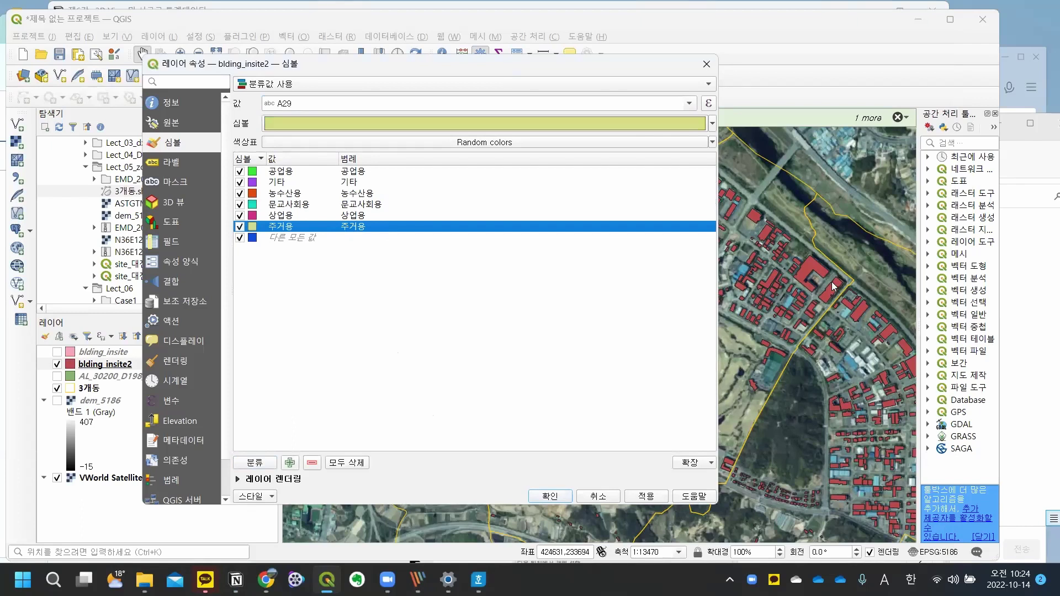
Step: Give the 주거용 category symbol a transparent stroke (투명 획) and apply the A29 classification to blding_insite2
click(565, 124)
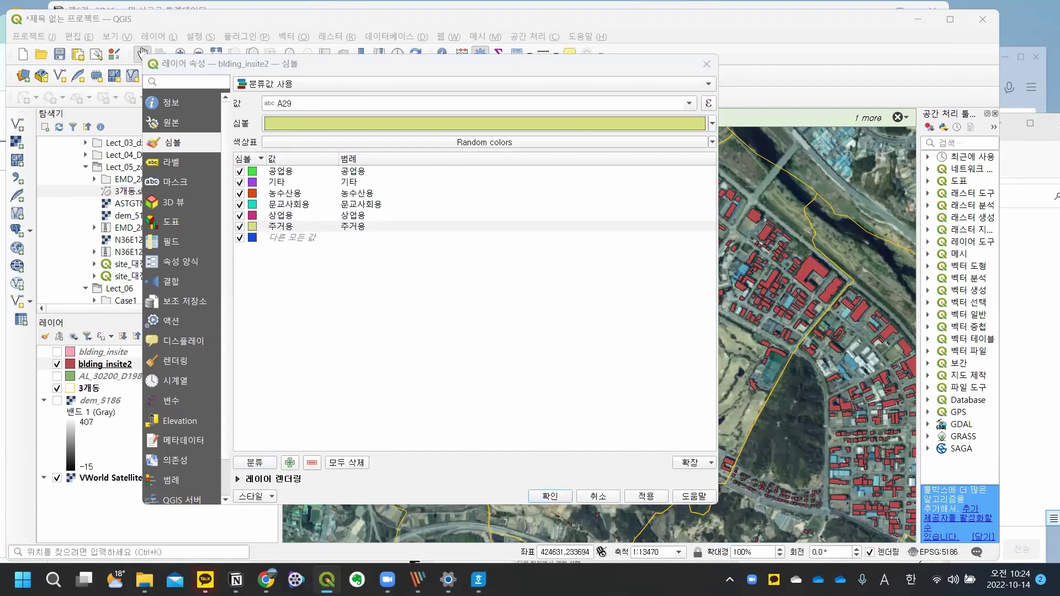
click(378, 95)
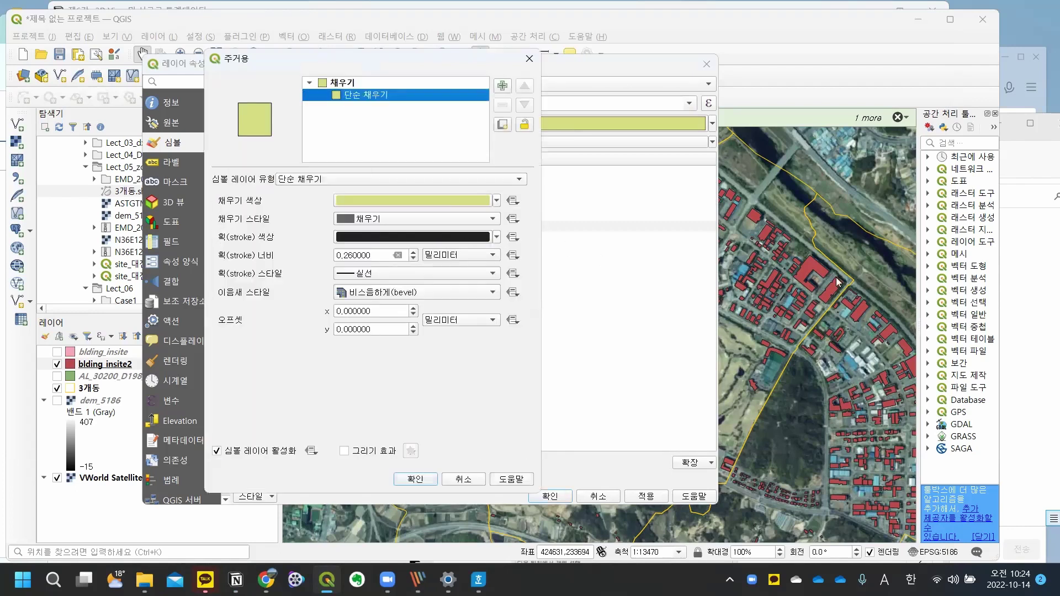
click(496, 238)
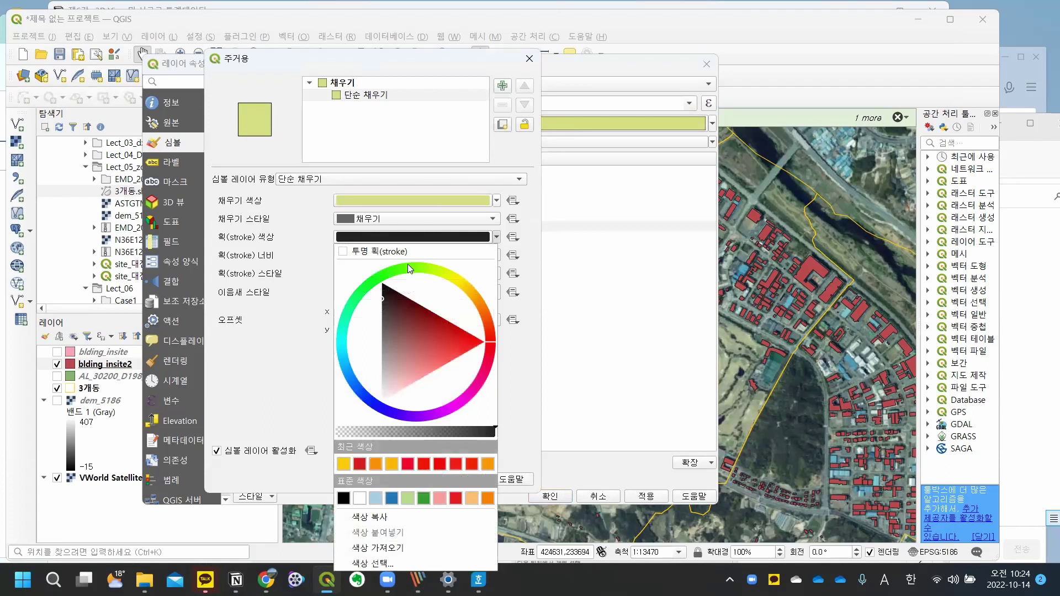
click(354, 251)
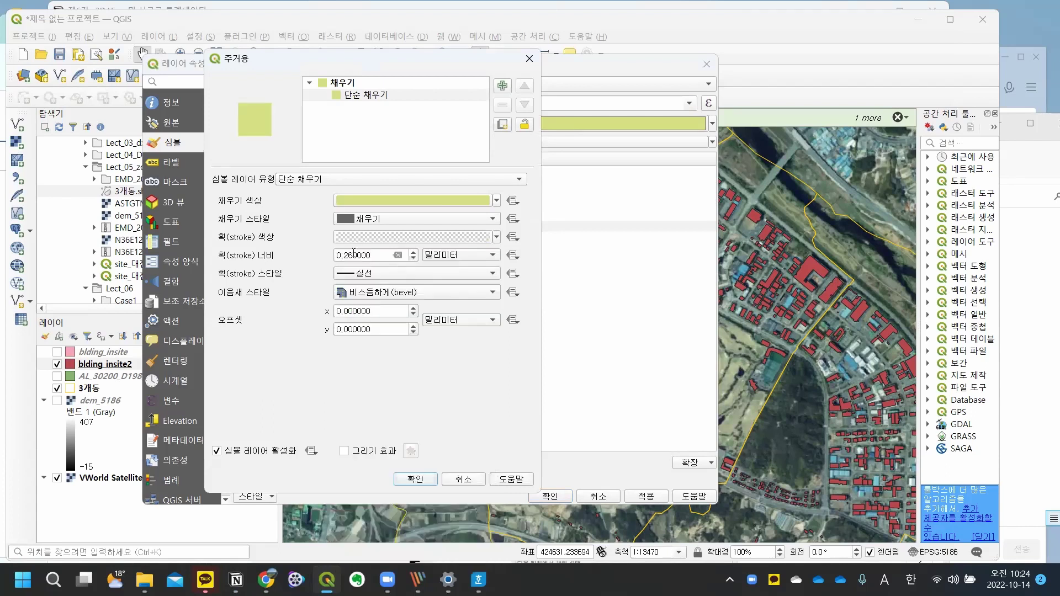
click(419, 479)
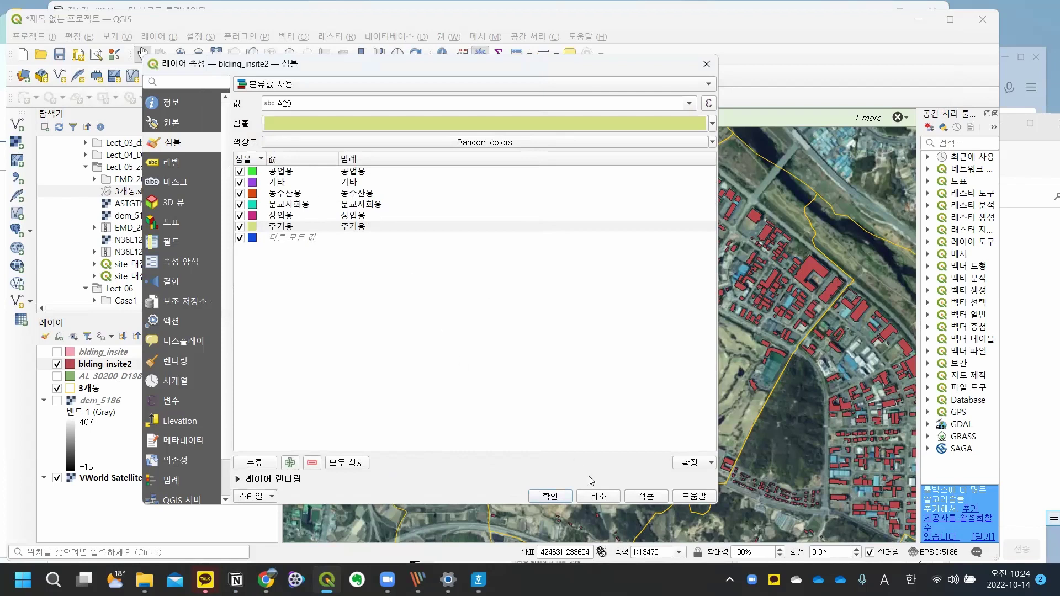
click(645, 496)
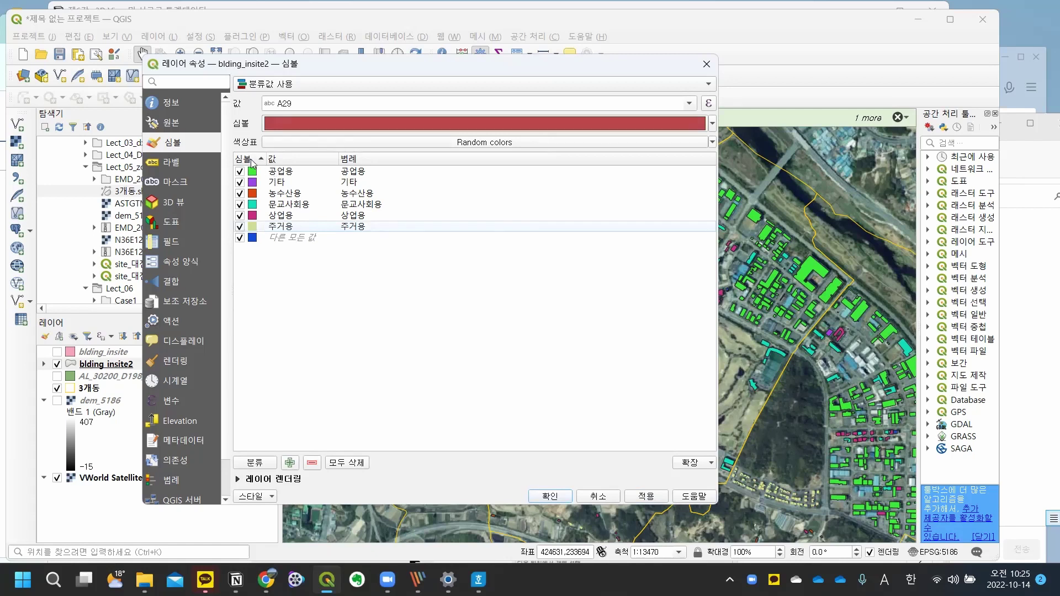
Step: Make the stroke of the common symbol for all A29 categories fully transparent, apply it and close the layer properties
click(330, 172)
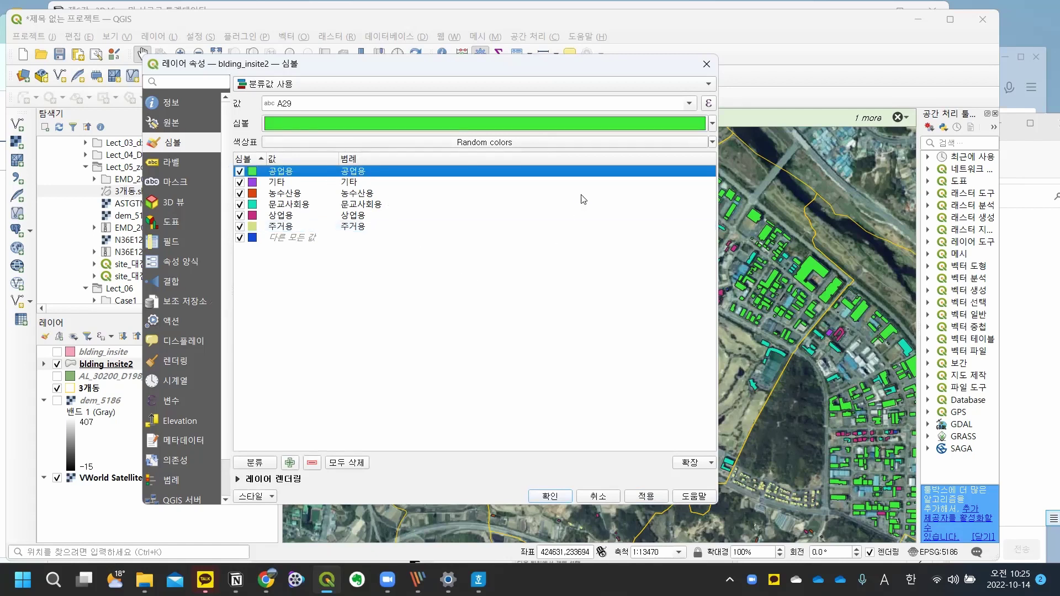
click(355, 295)
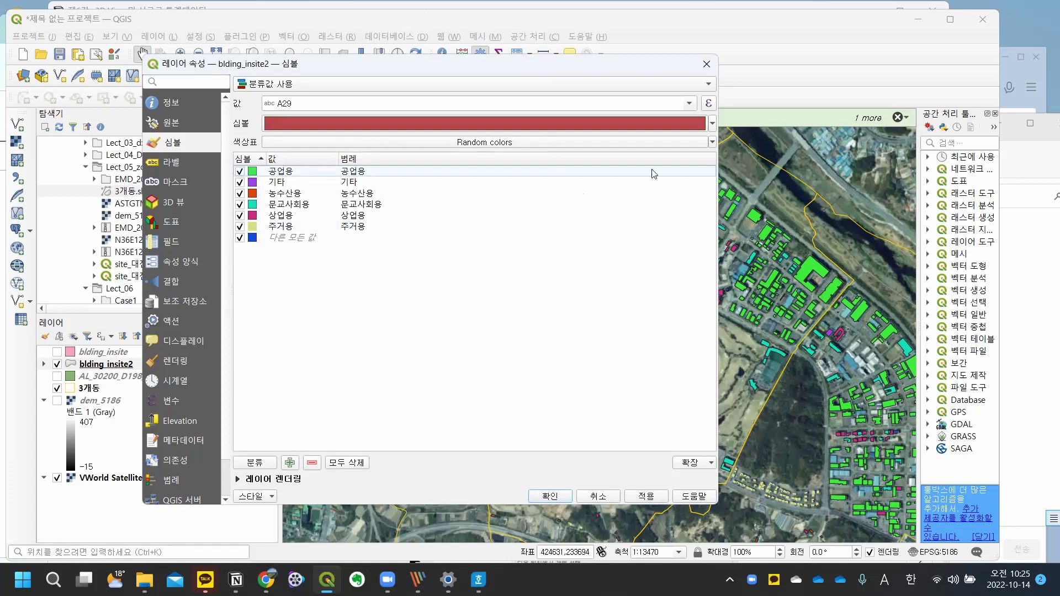
click(634, 120)
click(379, 95)
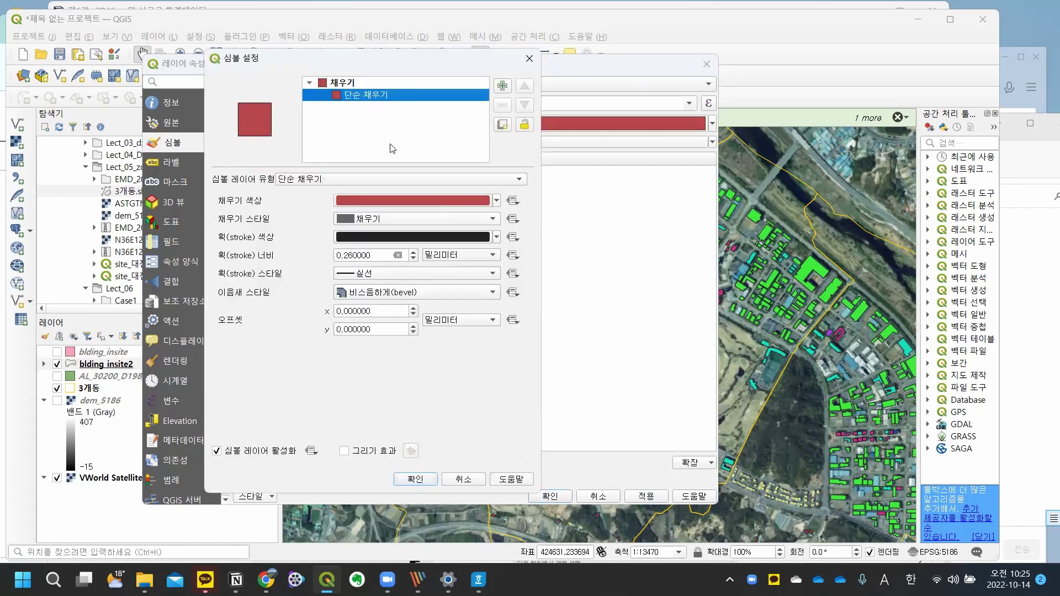
click(382, 237)
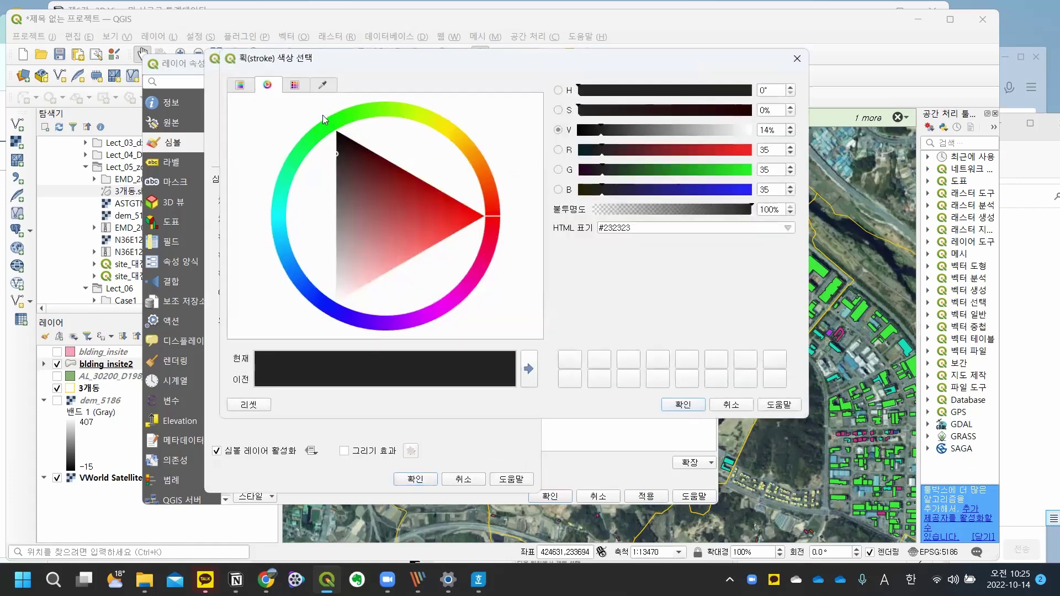
drag(628, 212, 555, 217)
click(691, 404)
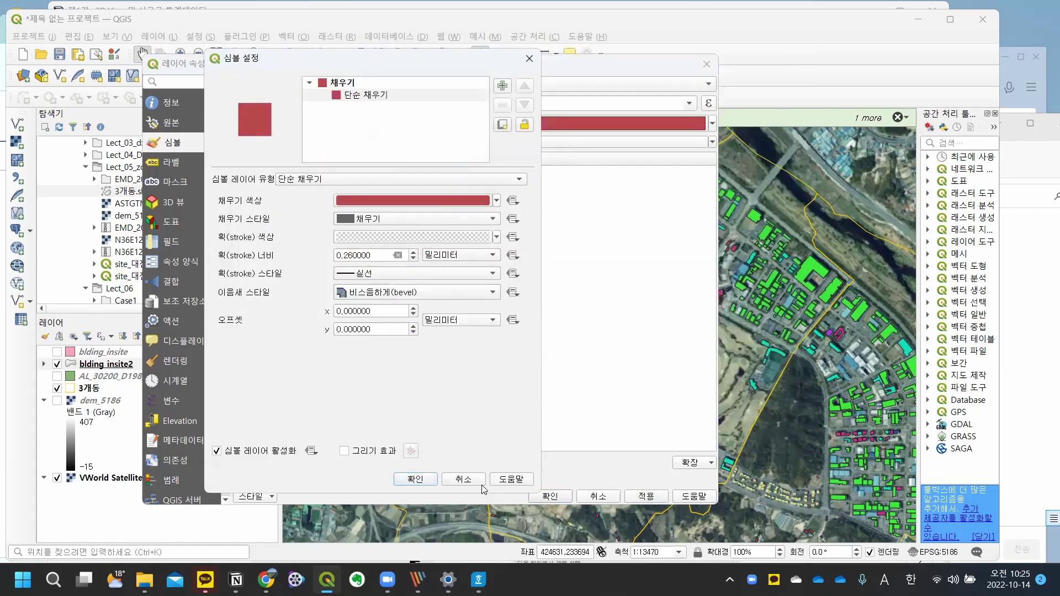
click(417, 479)
click(647, 496)
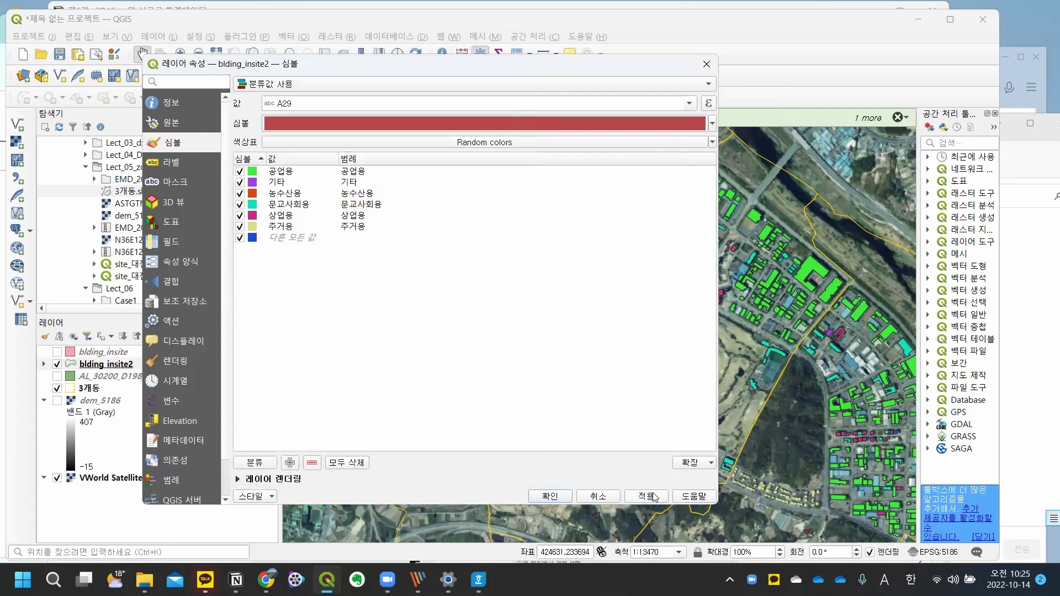
click(550, 497)
Step: Expand the blding_insite2 legend and examine the building-use colours over the satellite imagery
drag(681, 327, 580, 330)
scroll(712, 331, up, 2)
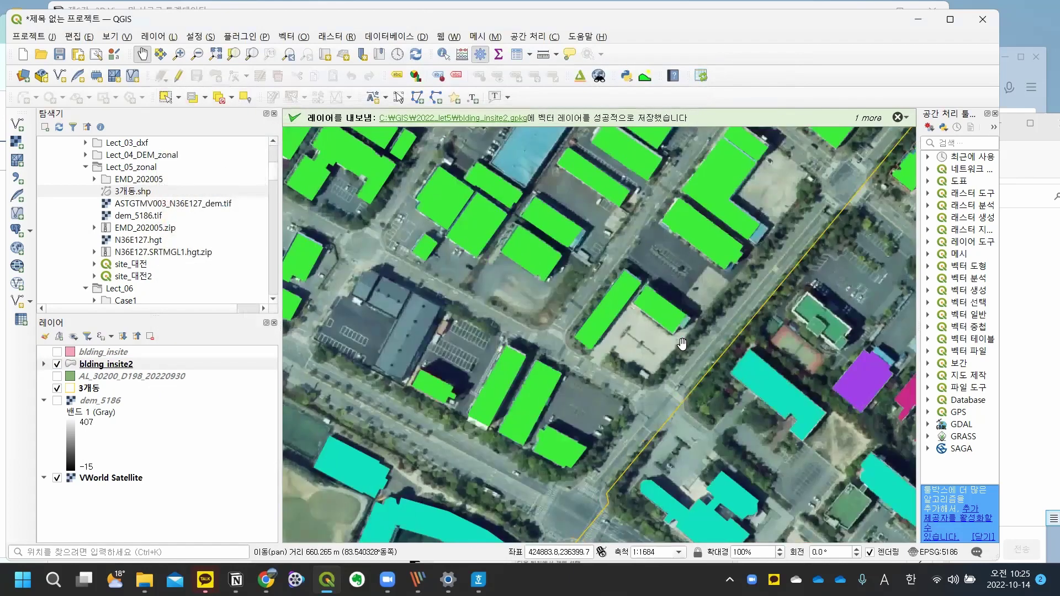
drag(664, 340, 425, 155)
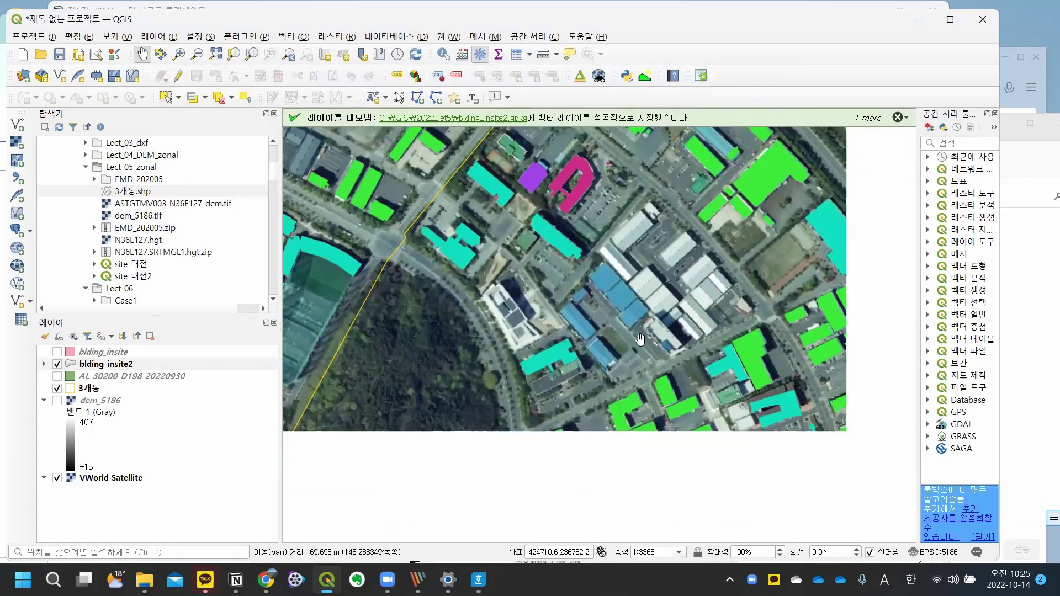
click(44, 364)
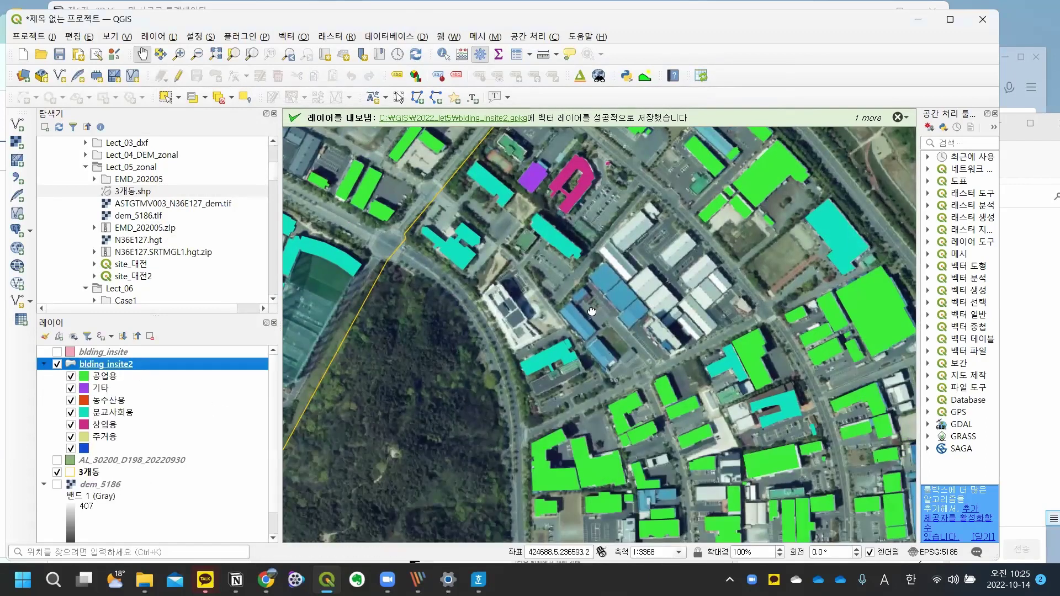
drag(522, 334, 531, 356)
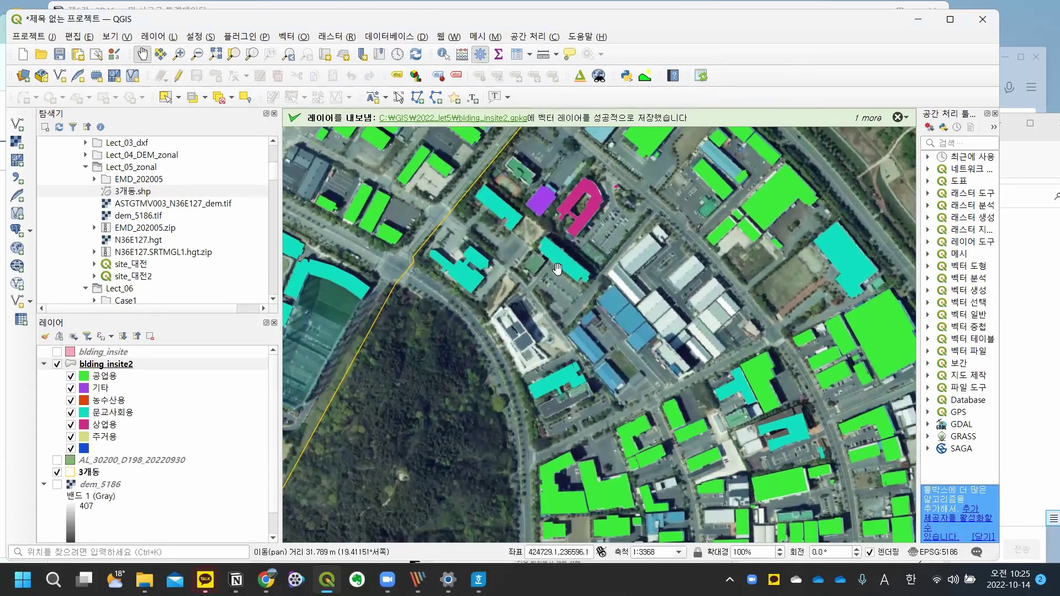
drag(619, 303, 642, 333)
scroll(662, 323, down, 5)
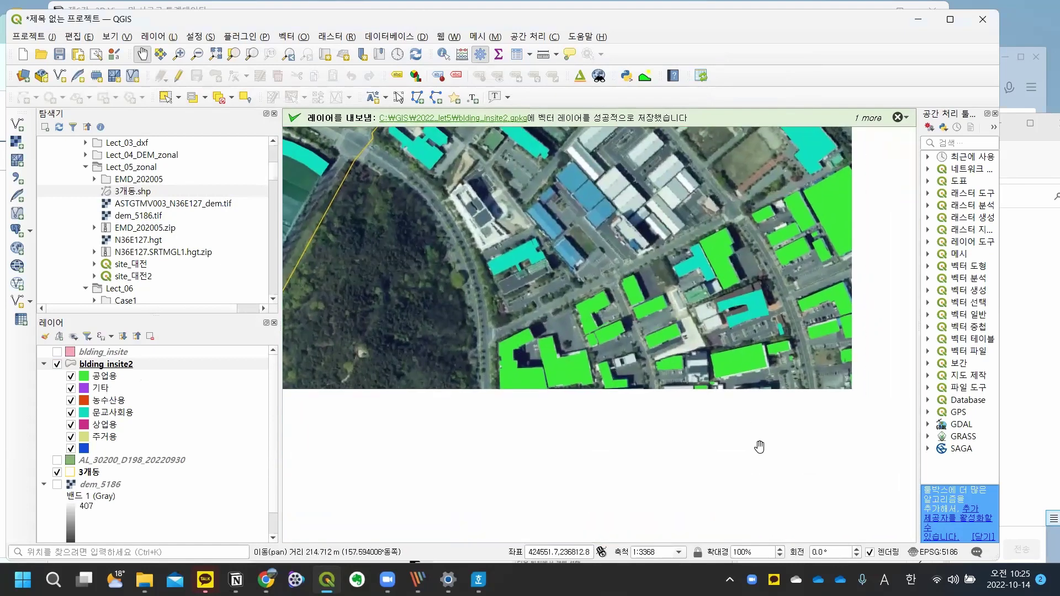
scroll(687, 310, up, 4)
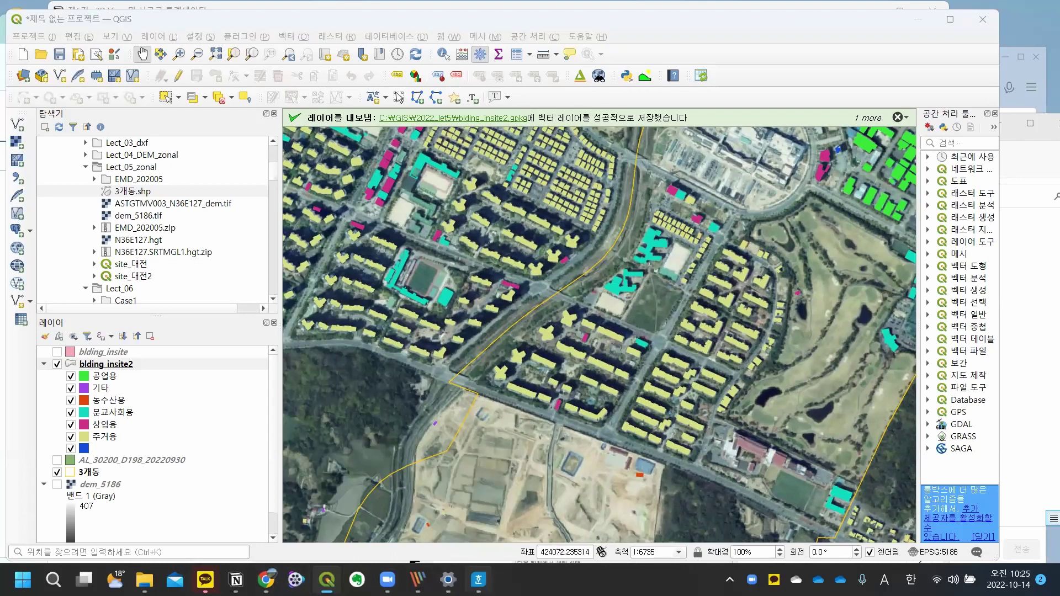
Step: Switch to datasetDetail.hwp and compare the A25 (주요용도명) and A29 (건물용도분류명) fields in the column definition table
click(506, 519)
scroll(507, 519, up, 4)
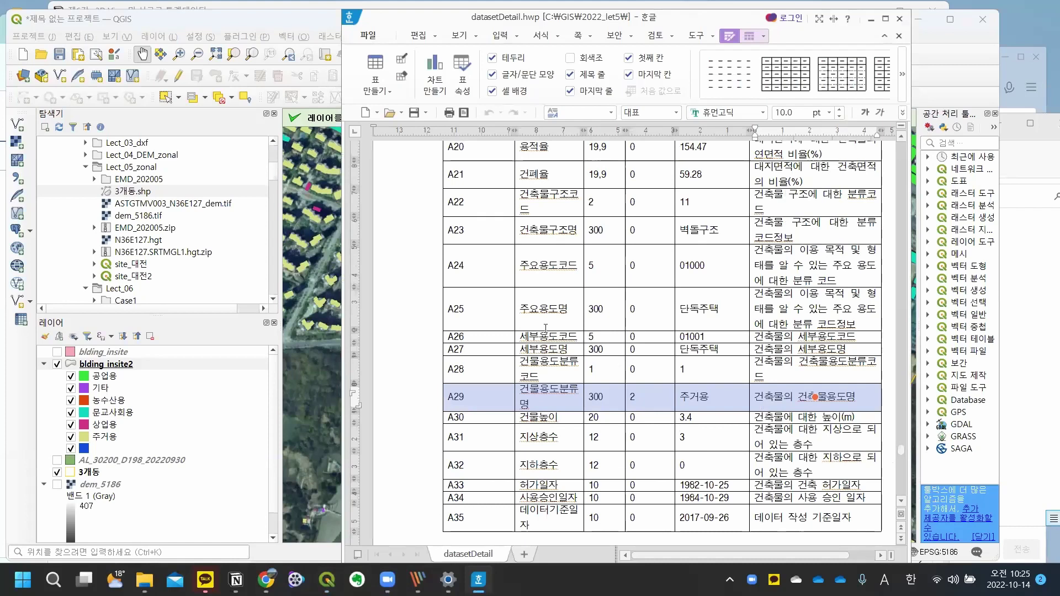
click(549, 308)
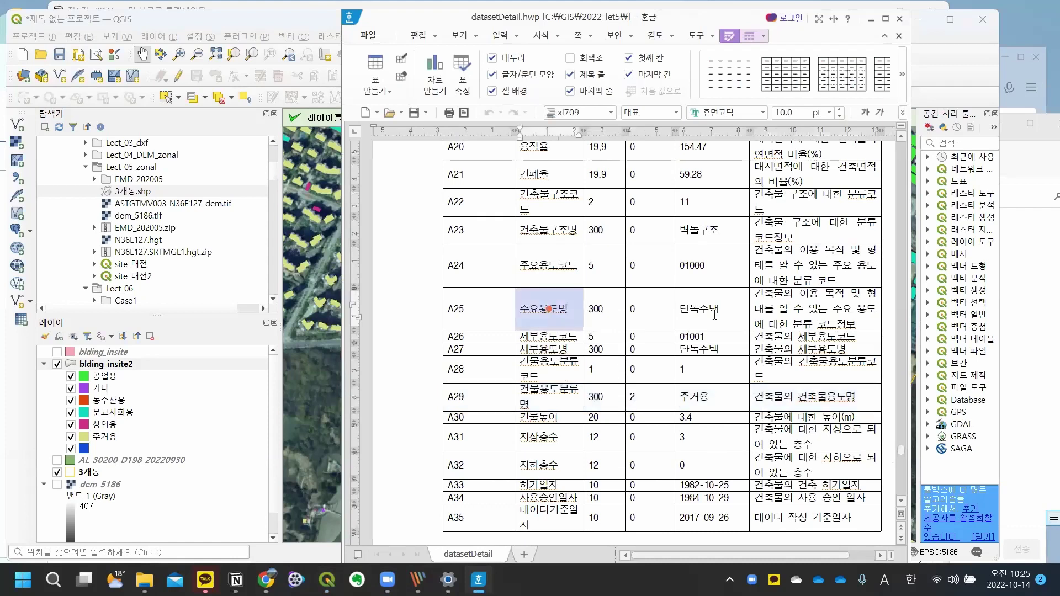
click(548, 399)
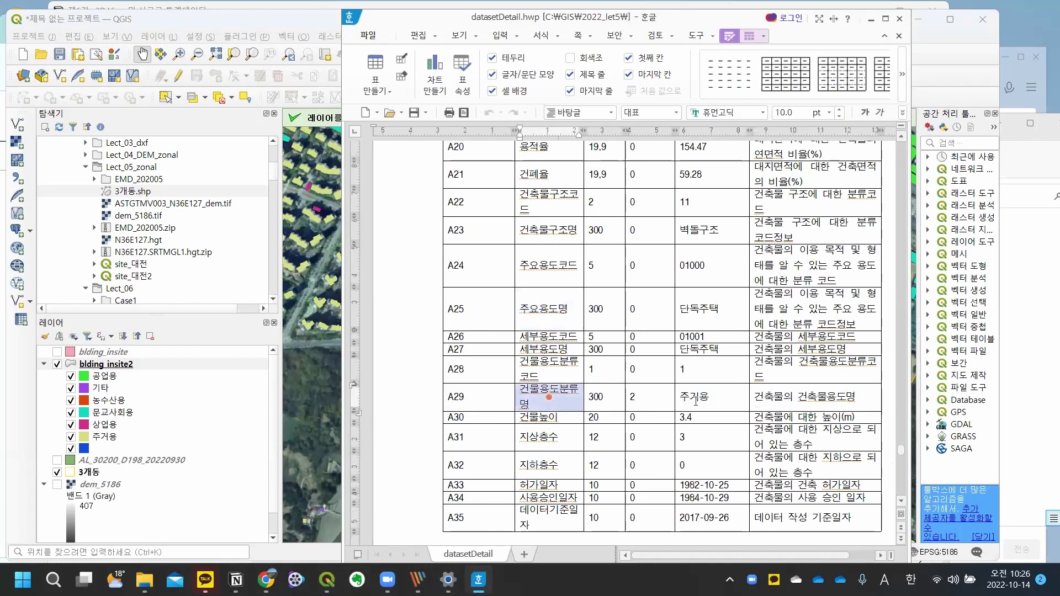
click(761, 398)
click(821, 393)
scroll(819, 361, up, 4)
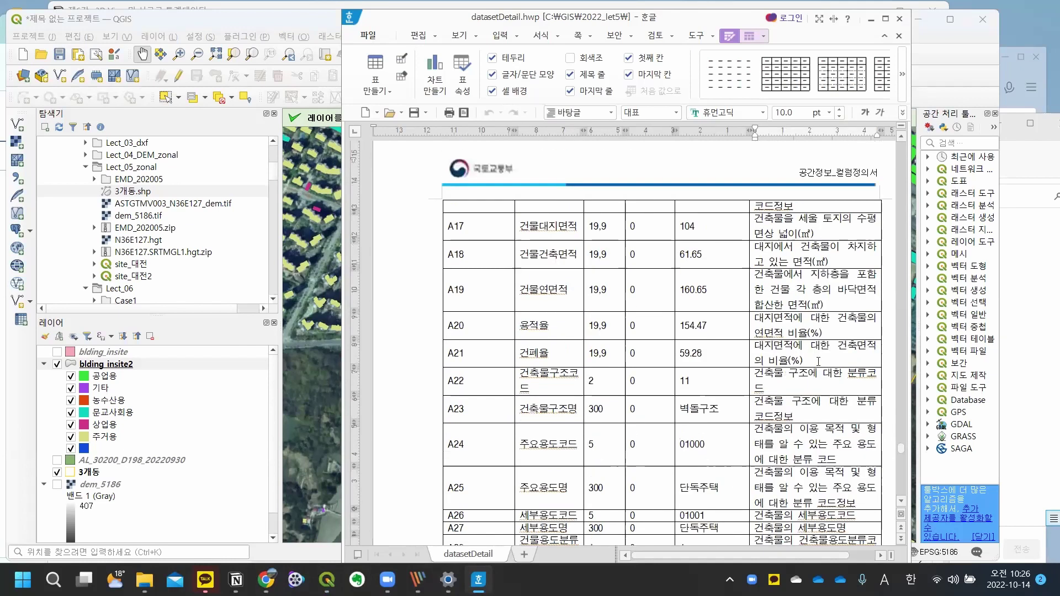
scroll(810, 361, up, 10)
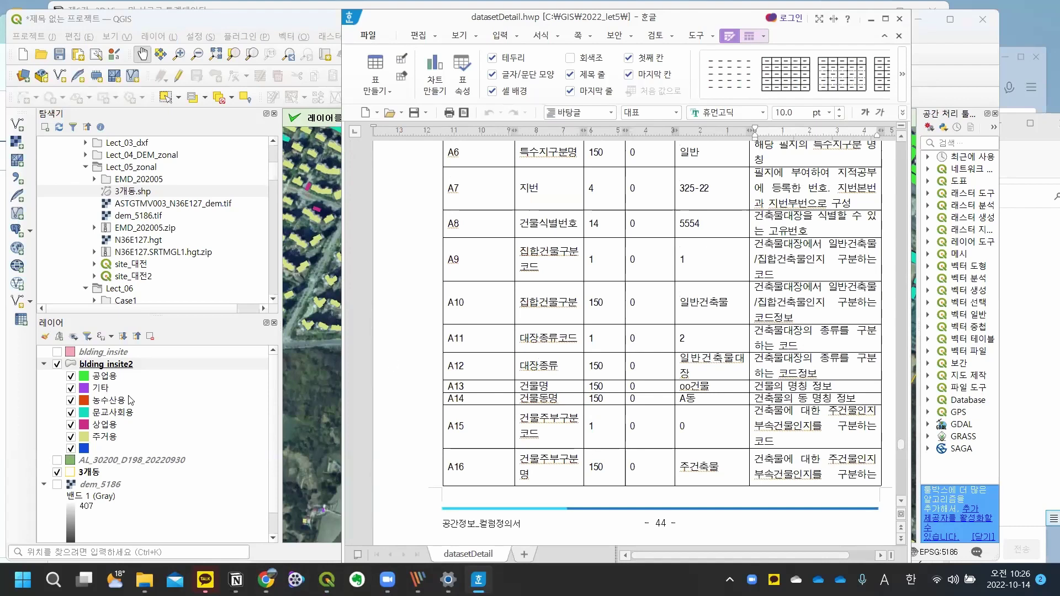
Step: Return to QGIS and examine the classified blding_insite2 buildings across the 3개동 area, including the southern villages
click(97, 365)
right_click(97, 365)
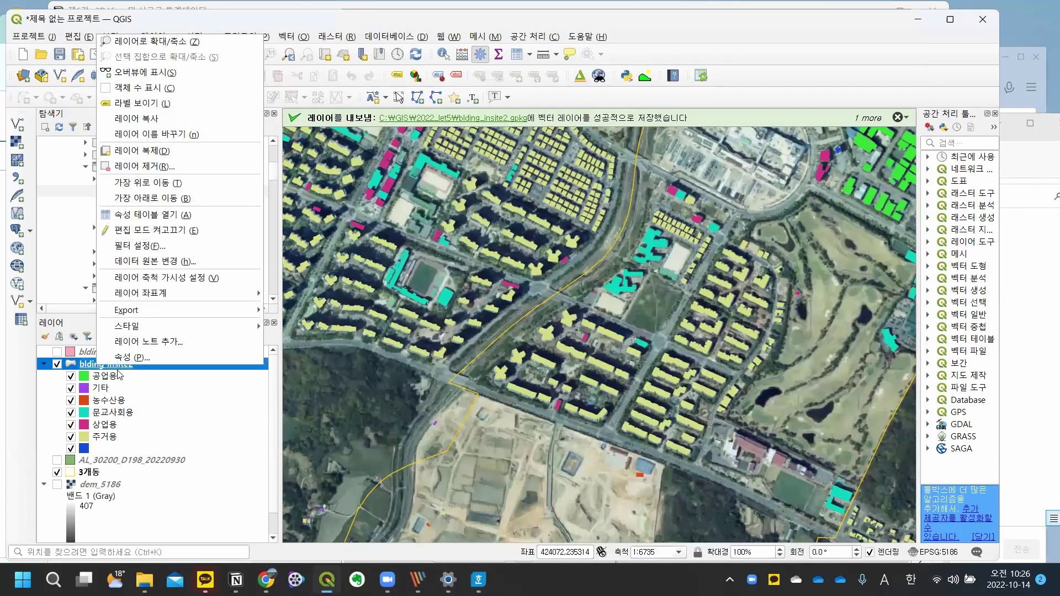
click(118, 372)
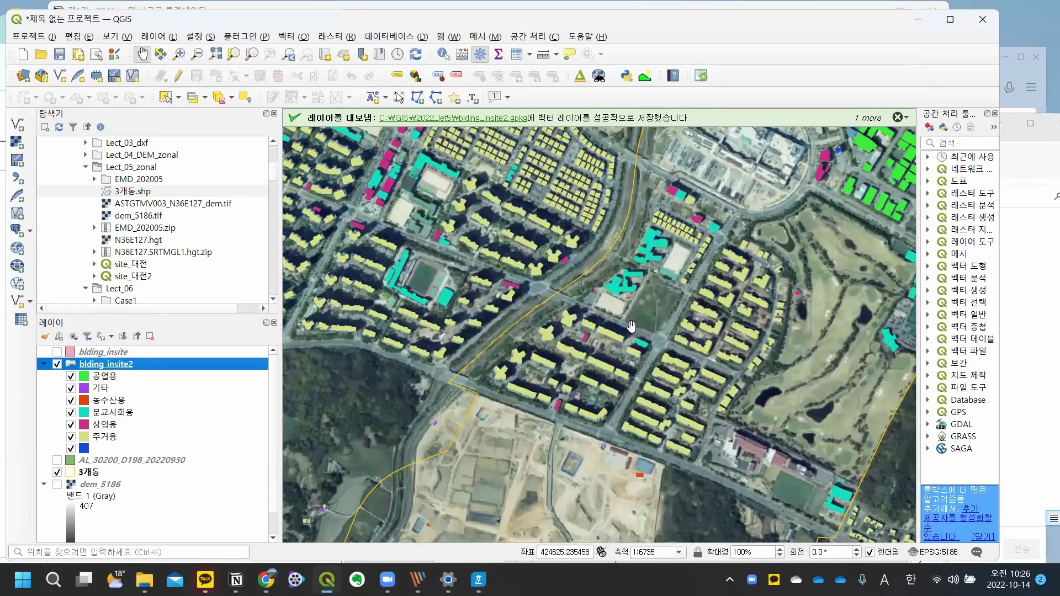
scroll(668, 246, down, 1)
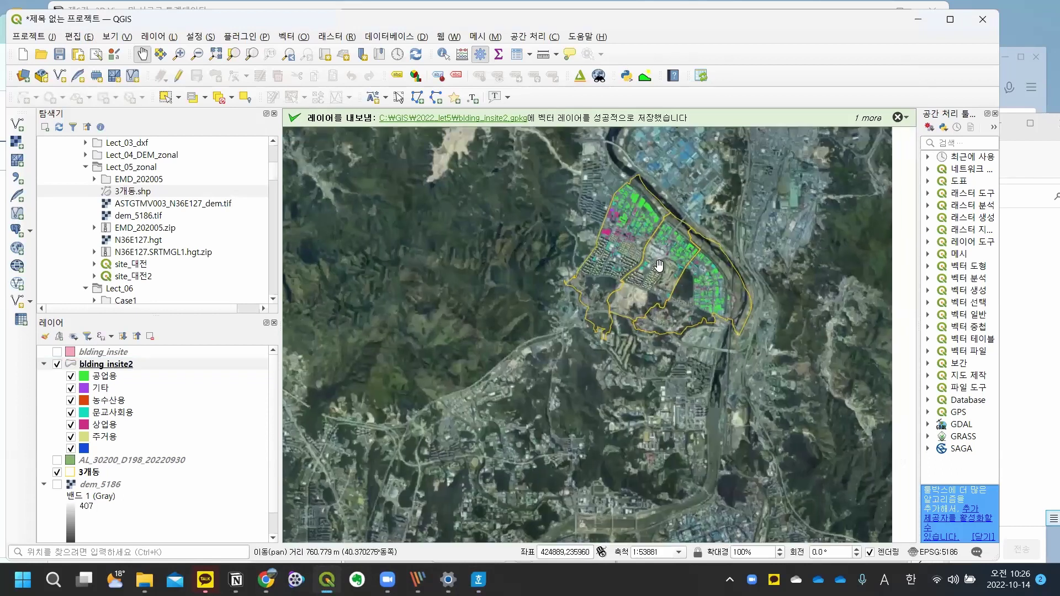
drag(674, 465, 673, 409)
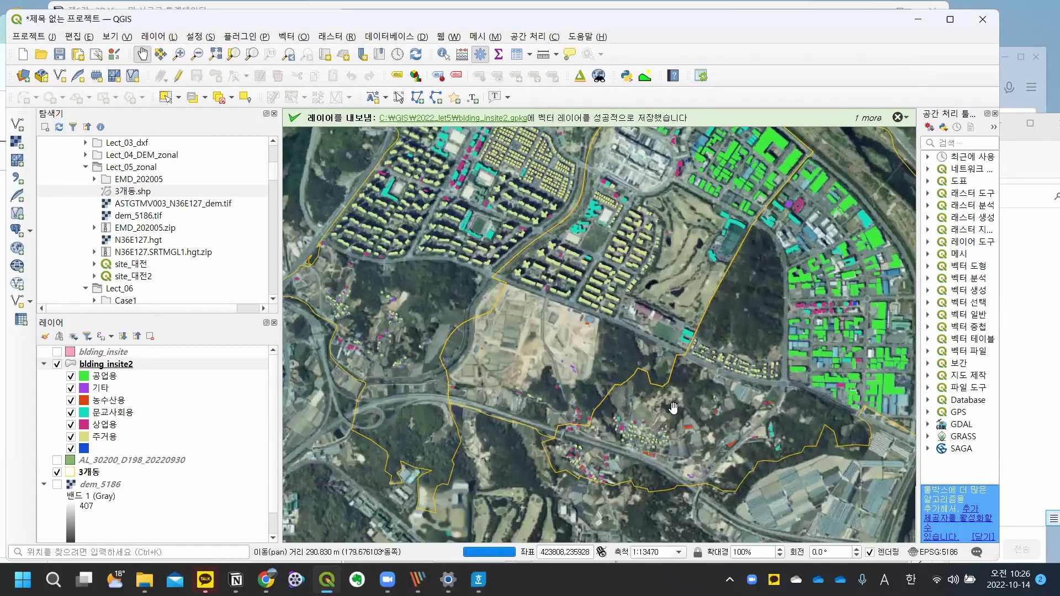
scroll(675, 452, up, 3)
drag(674, 452, 718, 279)
scroll(717, 279, down, 2)
drag(792, 263, 711, 318)
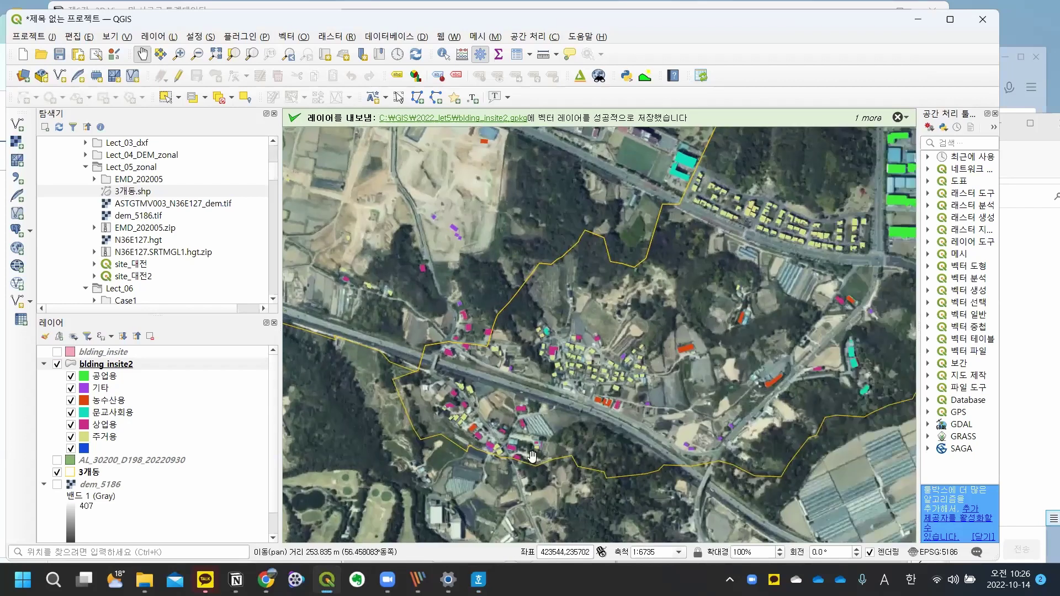
Step: Switch to the Qgis2threejs Exporter and look through its layer list and commands for a way to bring in the building layers
click(330, 578)
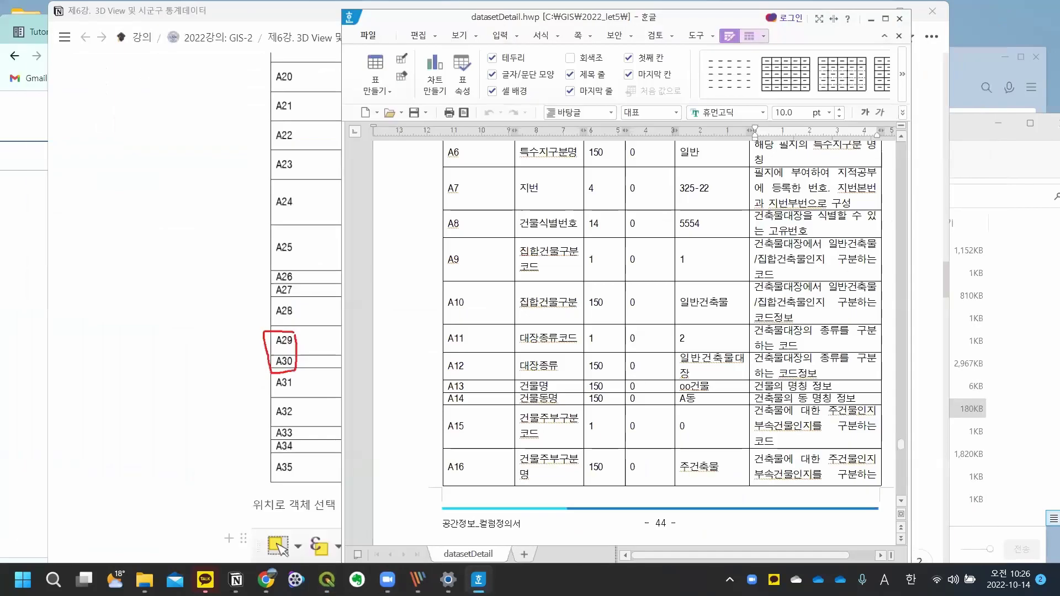
click(331, 579)
click(429, 70)
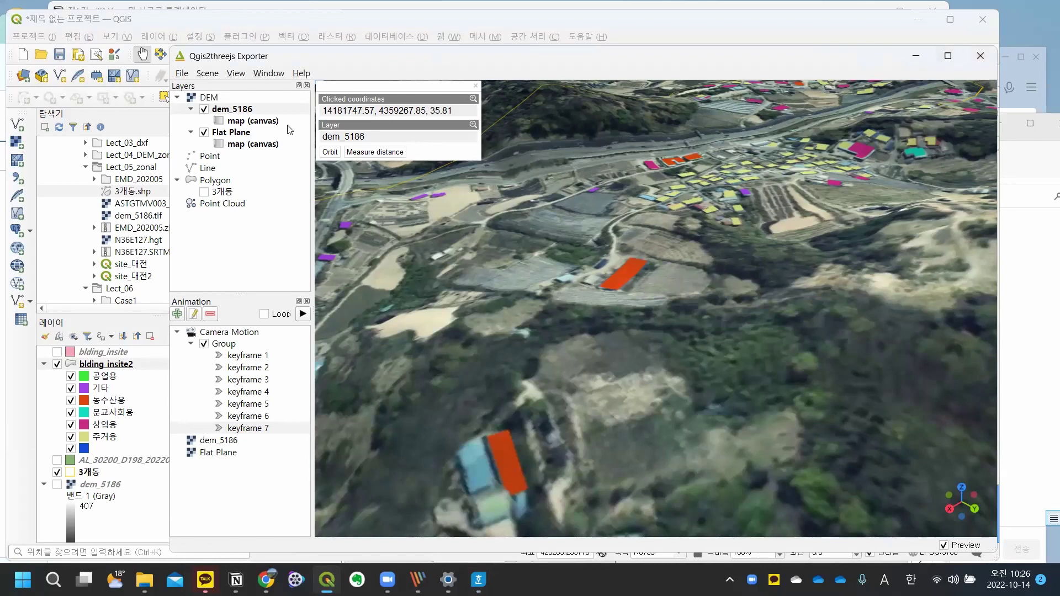
click(233, 113)
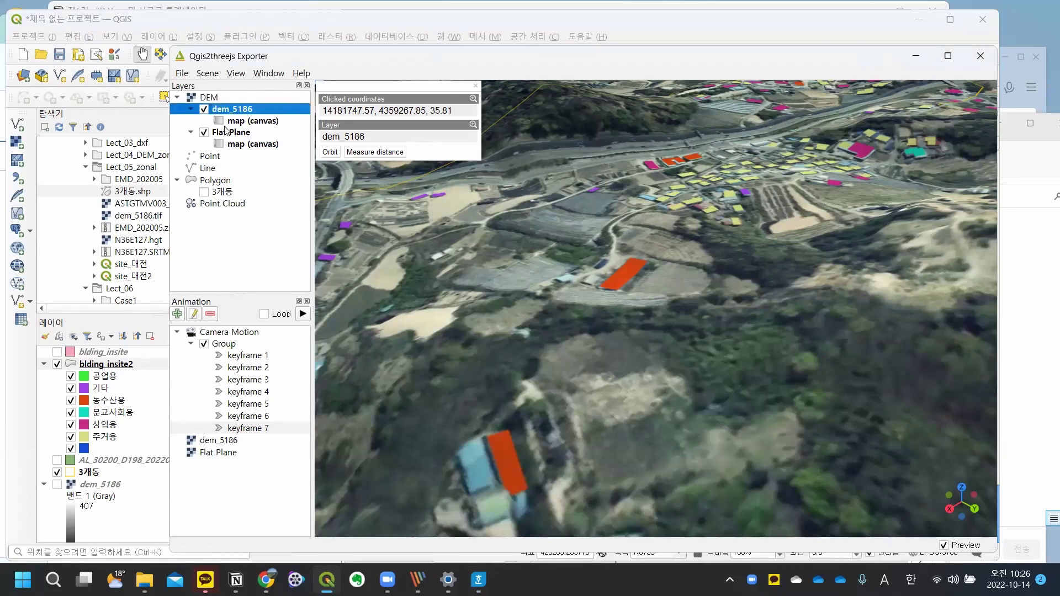
click(220, 180)
click(257, 109)
click(206, 77)
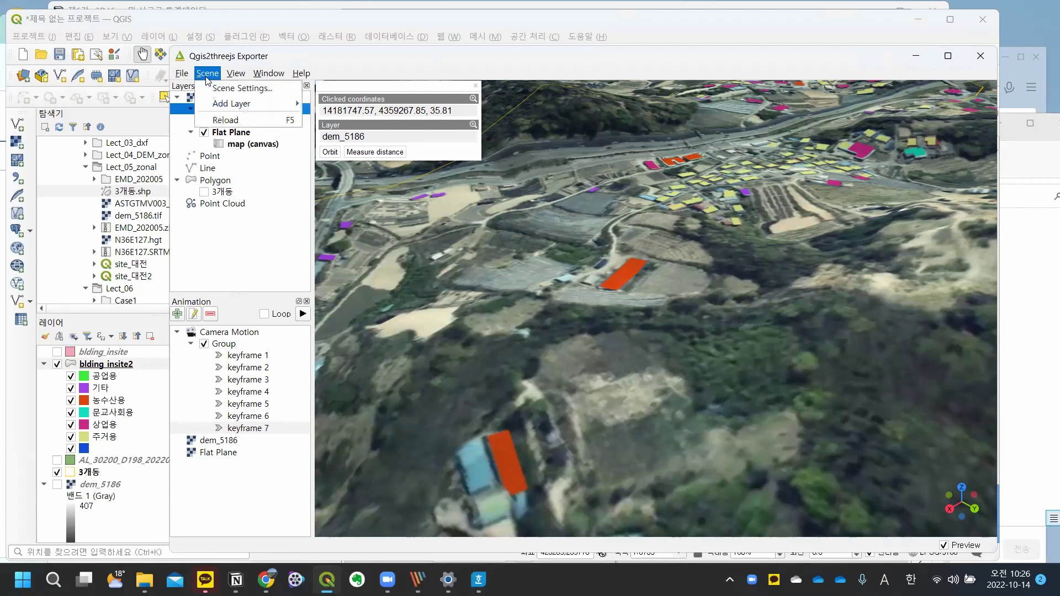
mouse_move(232, 104)
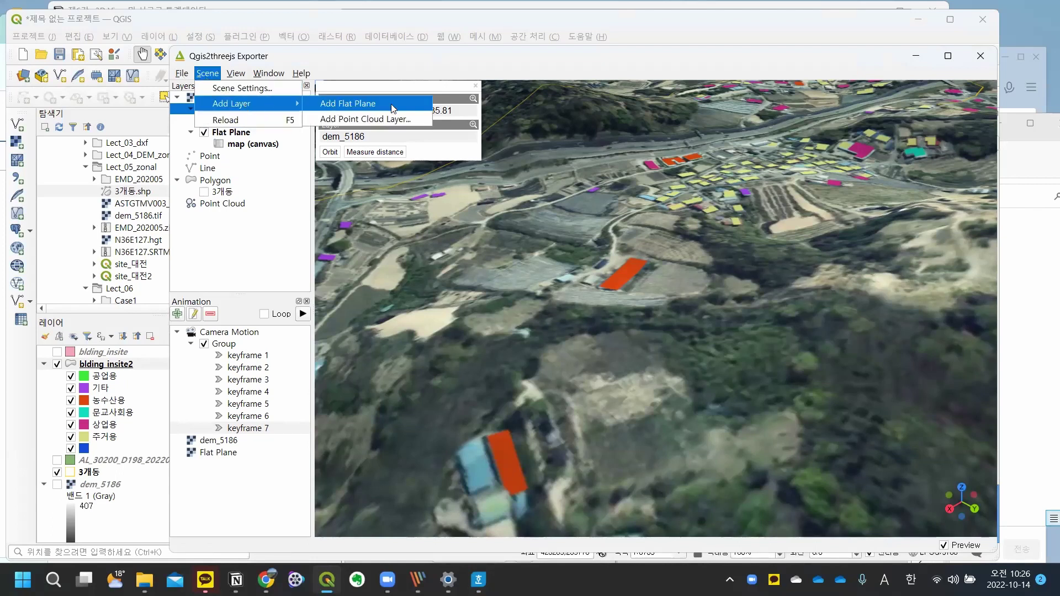
click(243, 250)
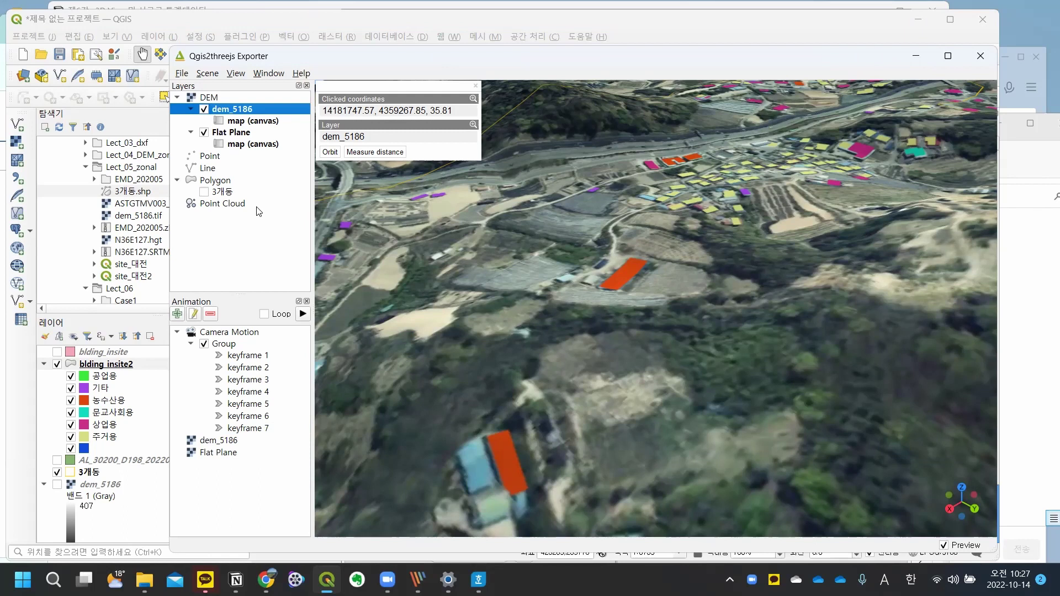
click(237, 74)
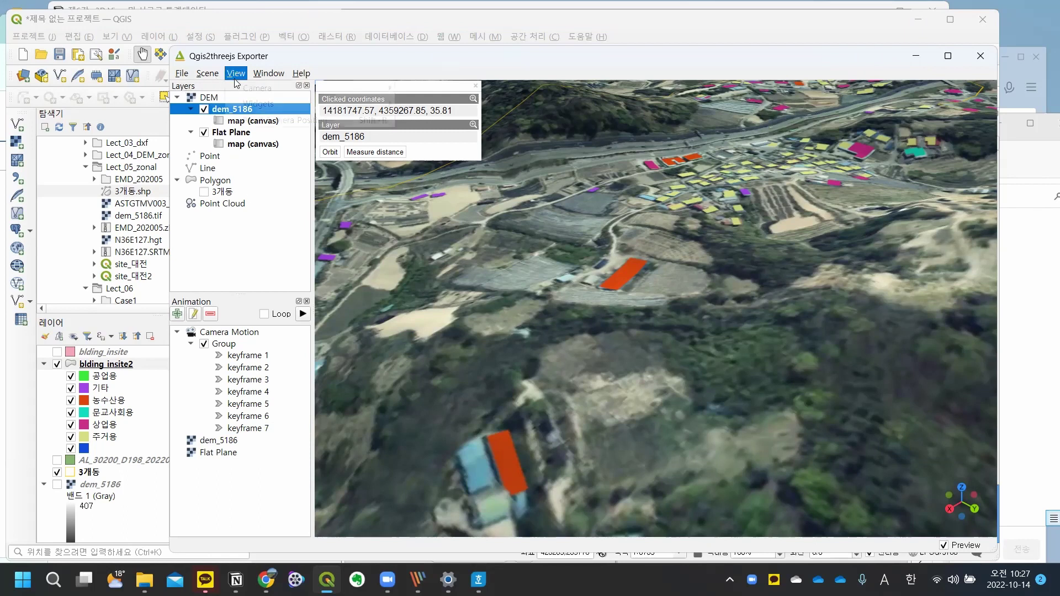
click(183, 73)
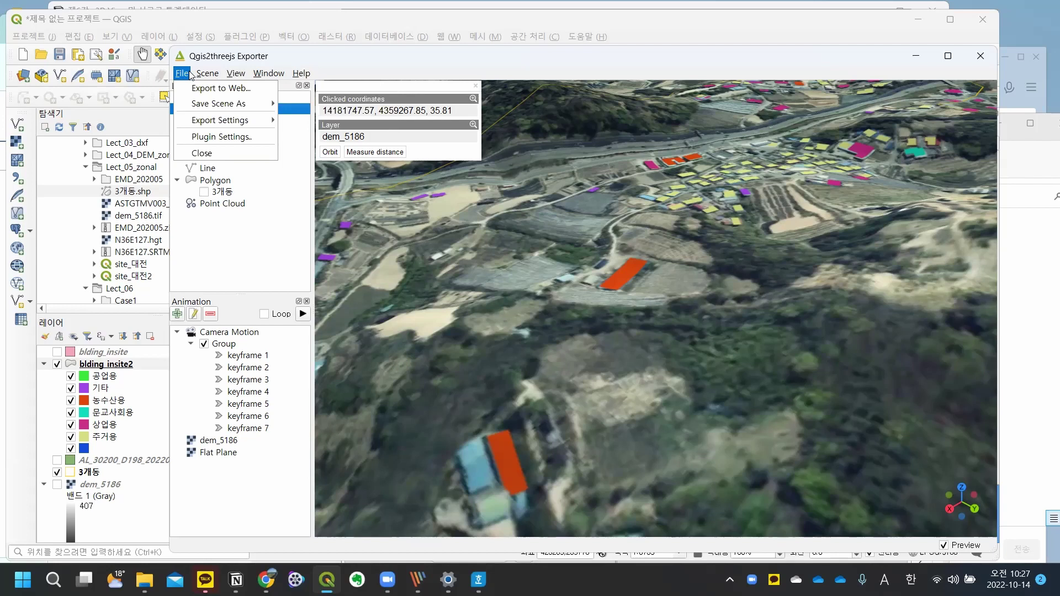
Step: Close the Qgis2threejs Exporter and reopen it with the map canvas covering the wider 3개동 area
click(979, 58)
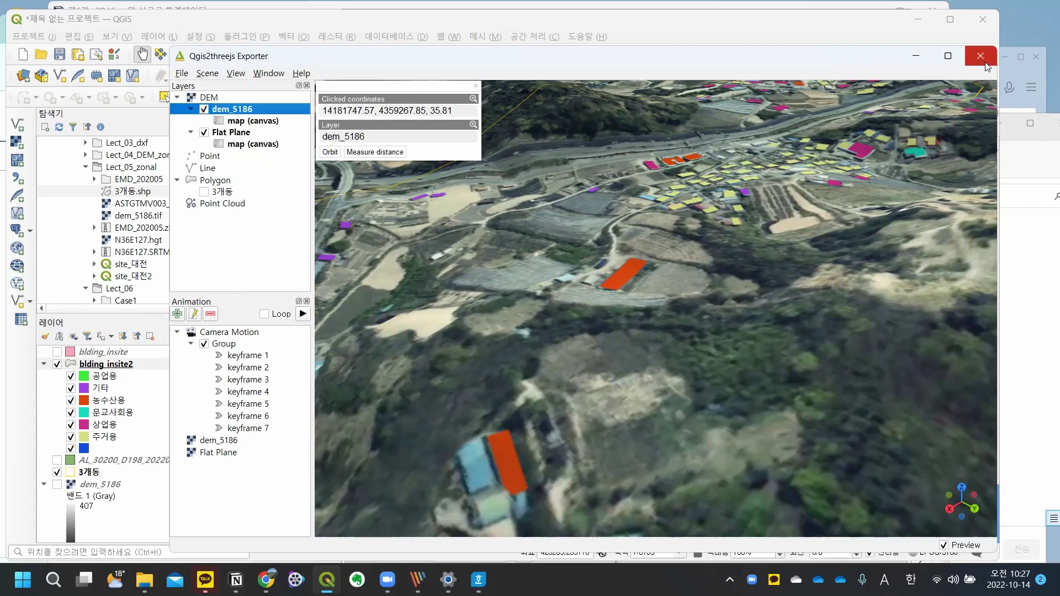
click(979, 58)
scroll(599, 306, down, 1)
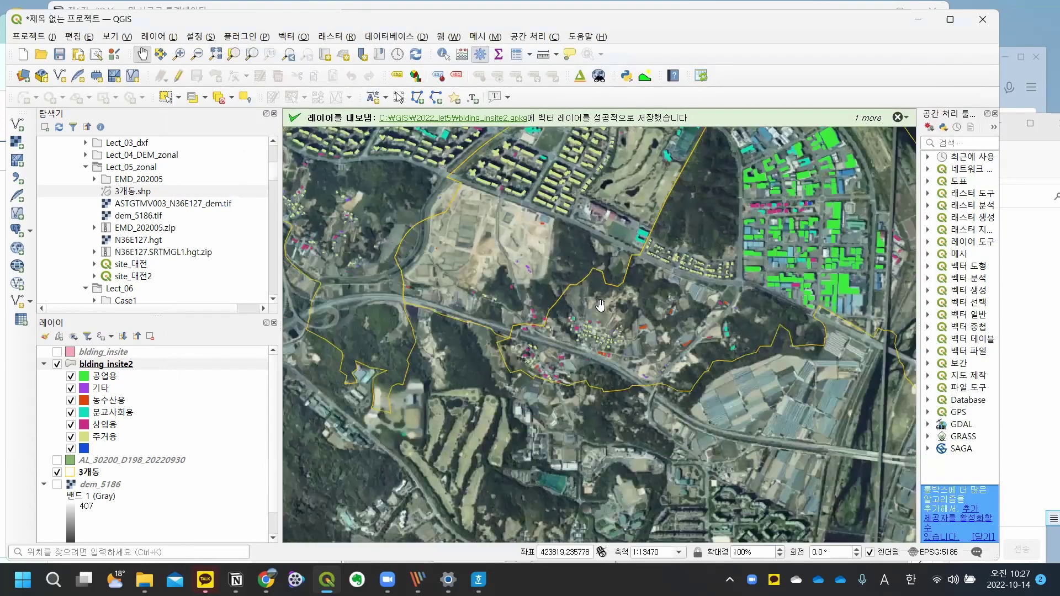
drag(575, 242, 603, 305)
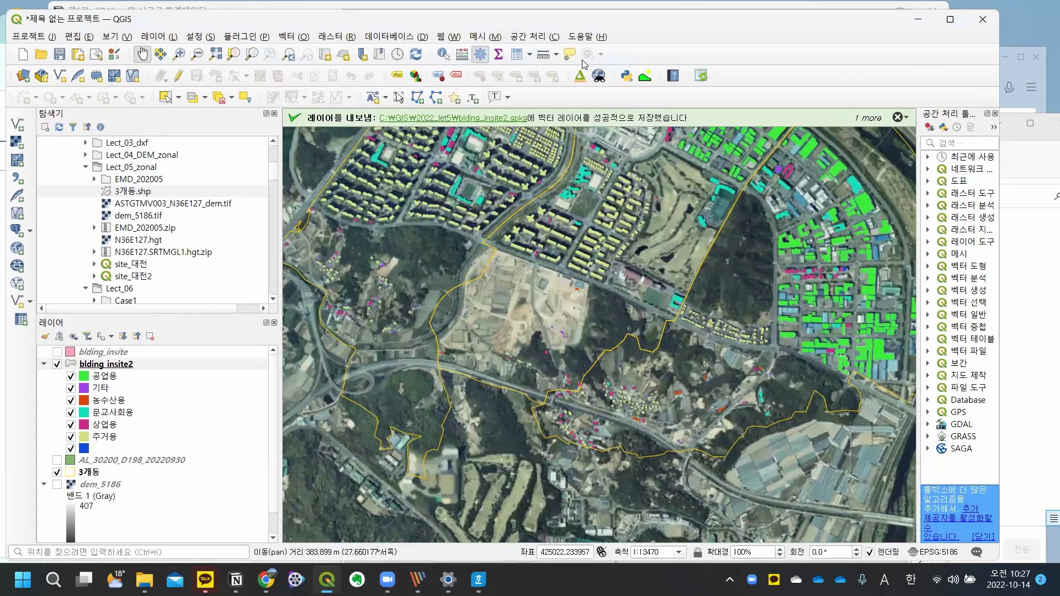
click(580, 77)
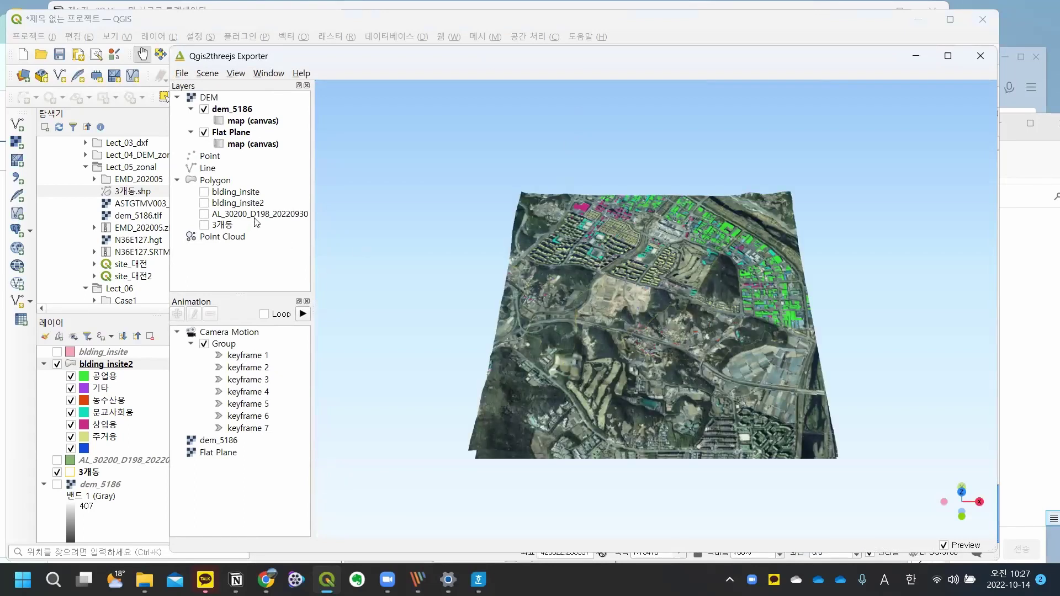
Step: Turn on the blding_insite2 polygon layer in the 3D scene
click(220, 183)
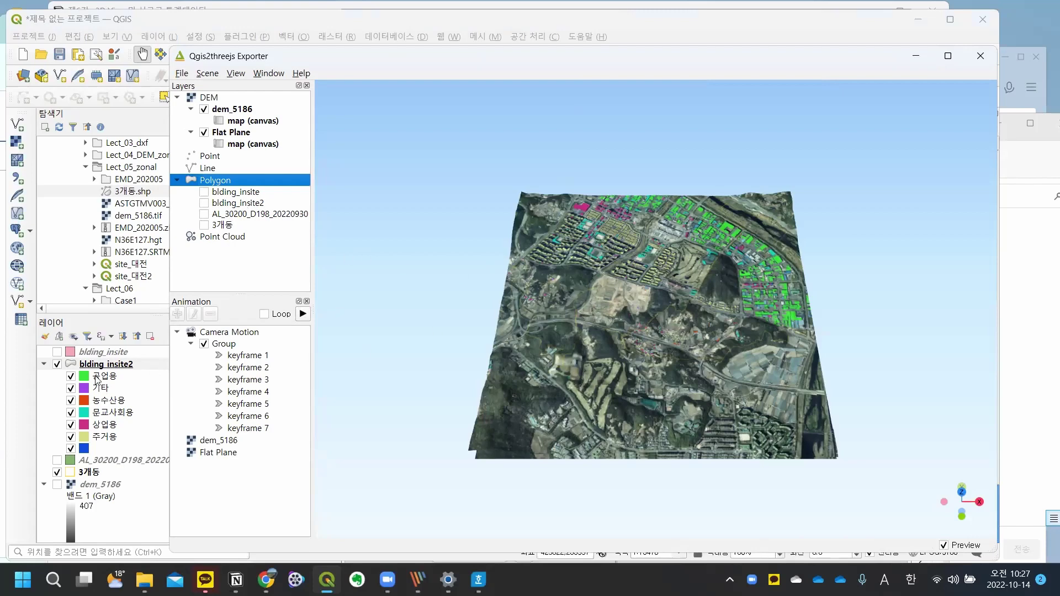
drag(635, 316, 601, 299)
scroll(601, 301, up, 10)
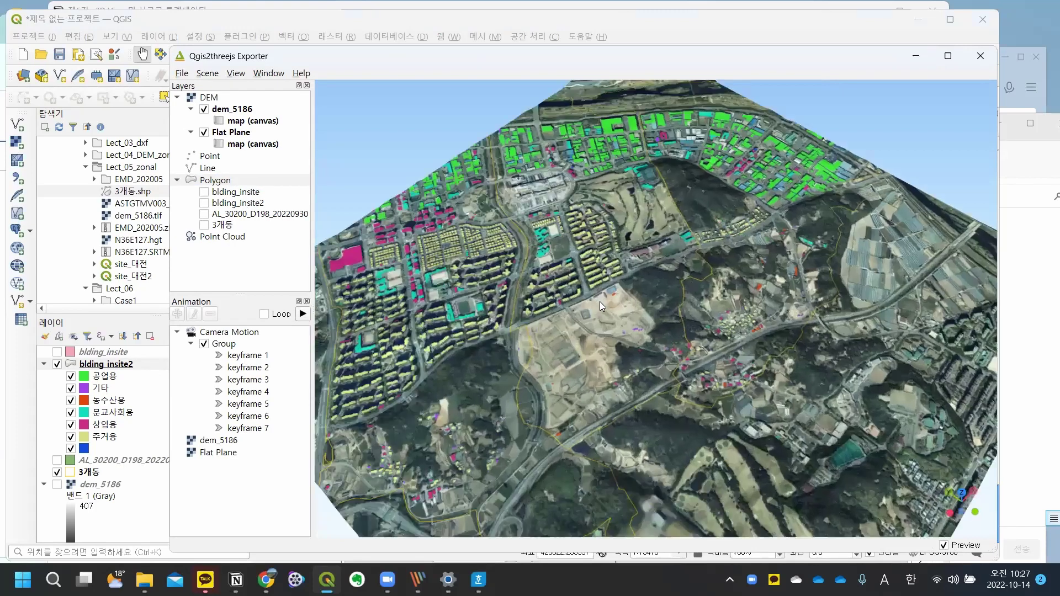
drag(514, 332, 587, 341)
drag(466, 334, 670, 304)
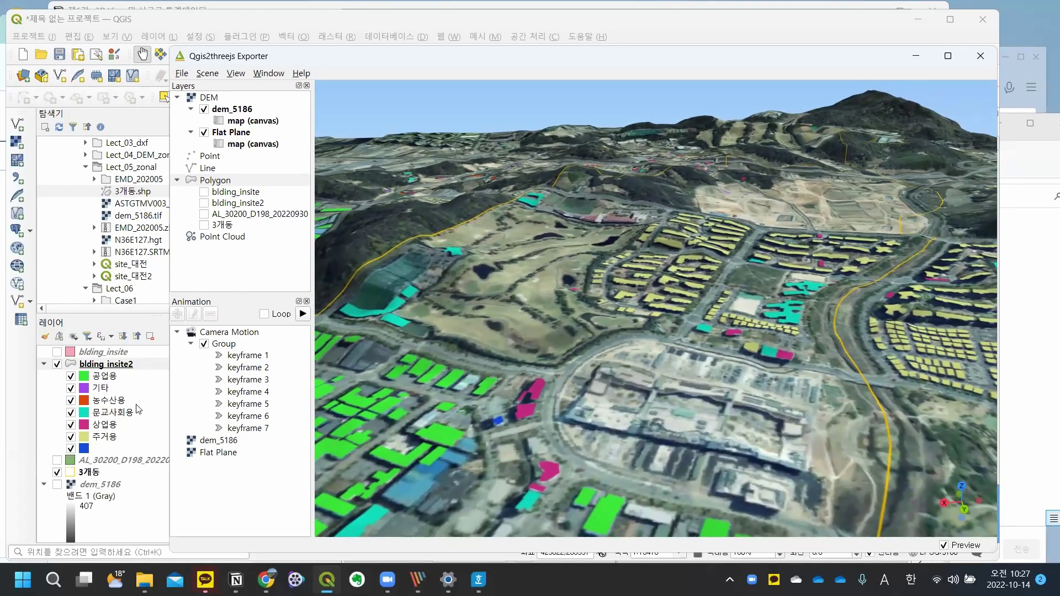
click(236, 204)
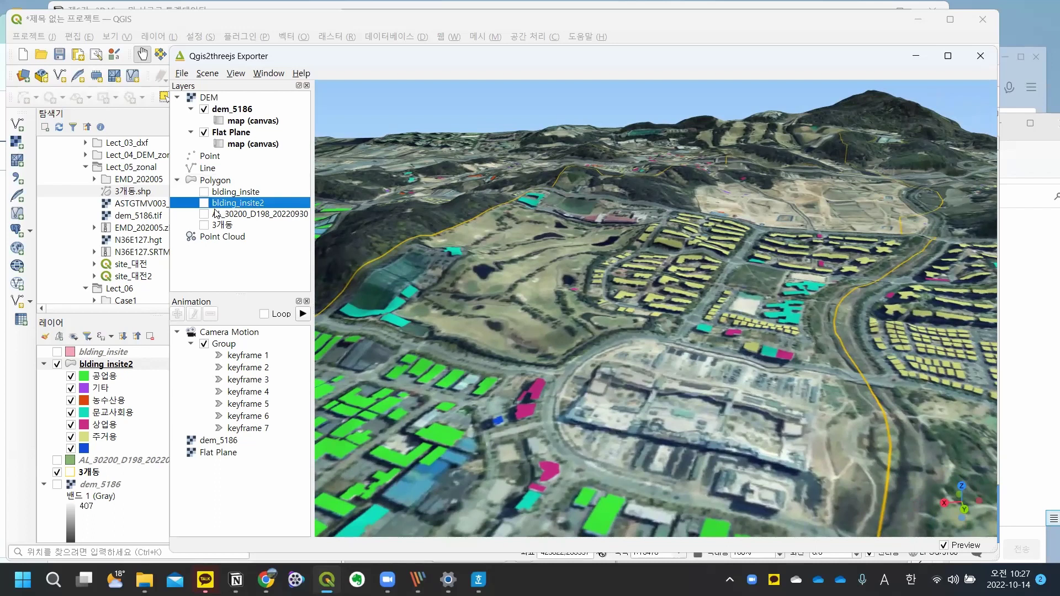
click(203, 203)
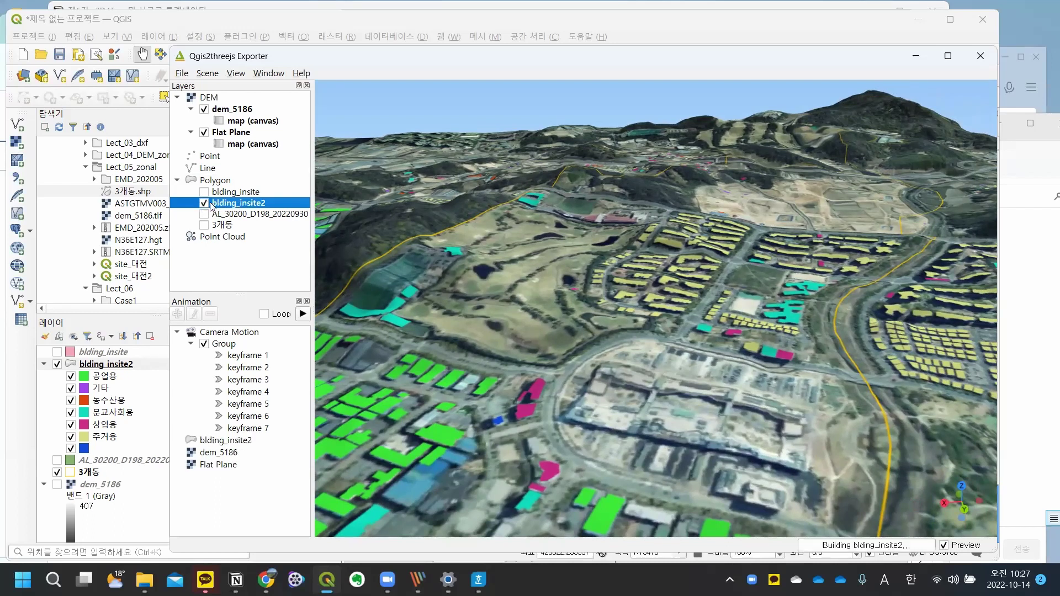
Step: In the properties of blding_insite2, set the type to Extruded and the Z coordinate mode to Relative to "dem_5186" layer
right_click(257, 207)
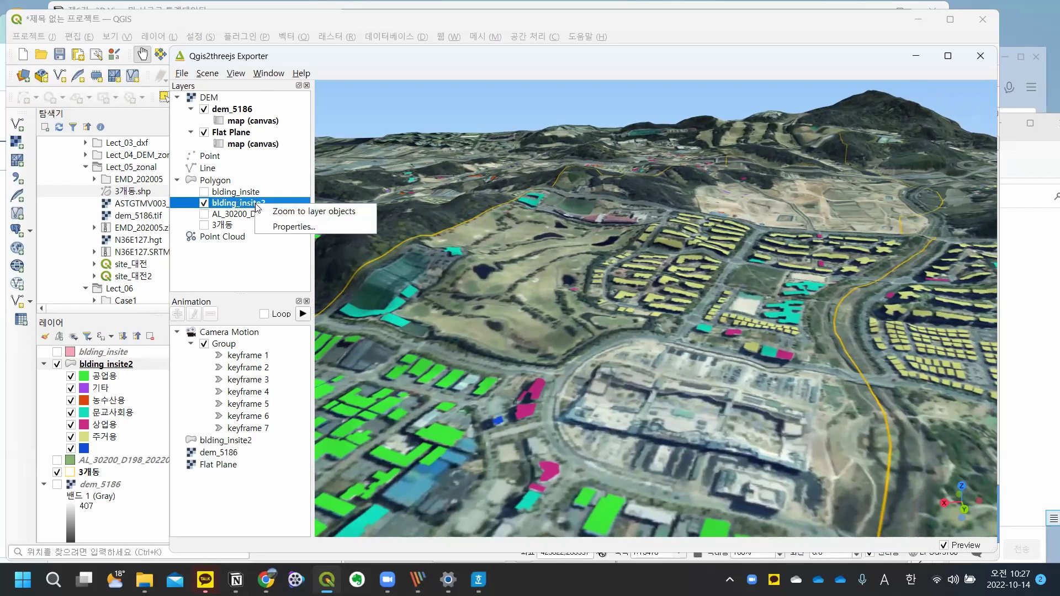
click(294, 227)
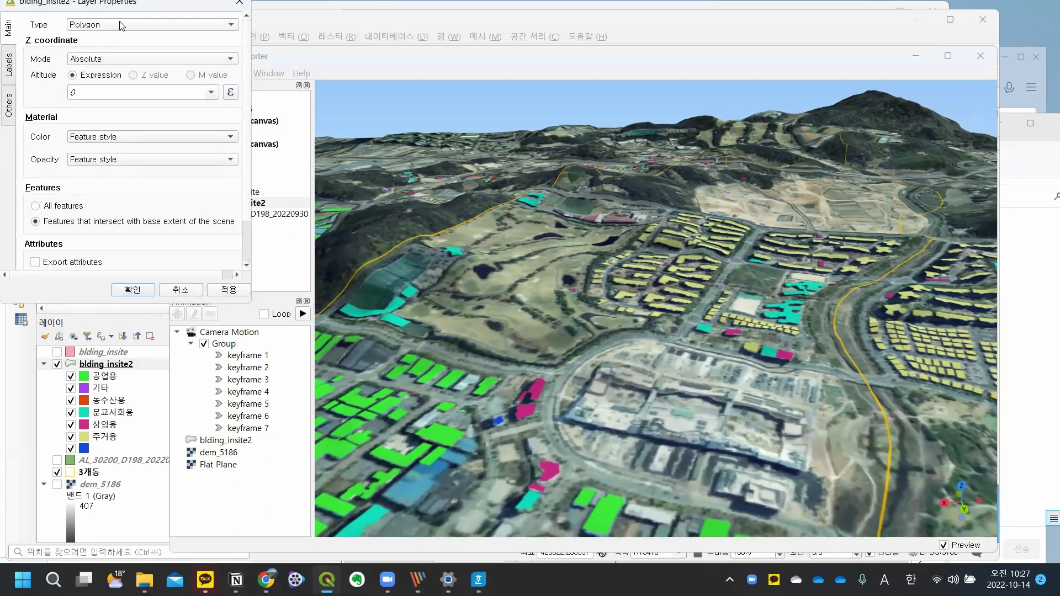
click(430, 139)
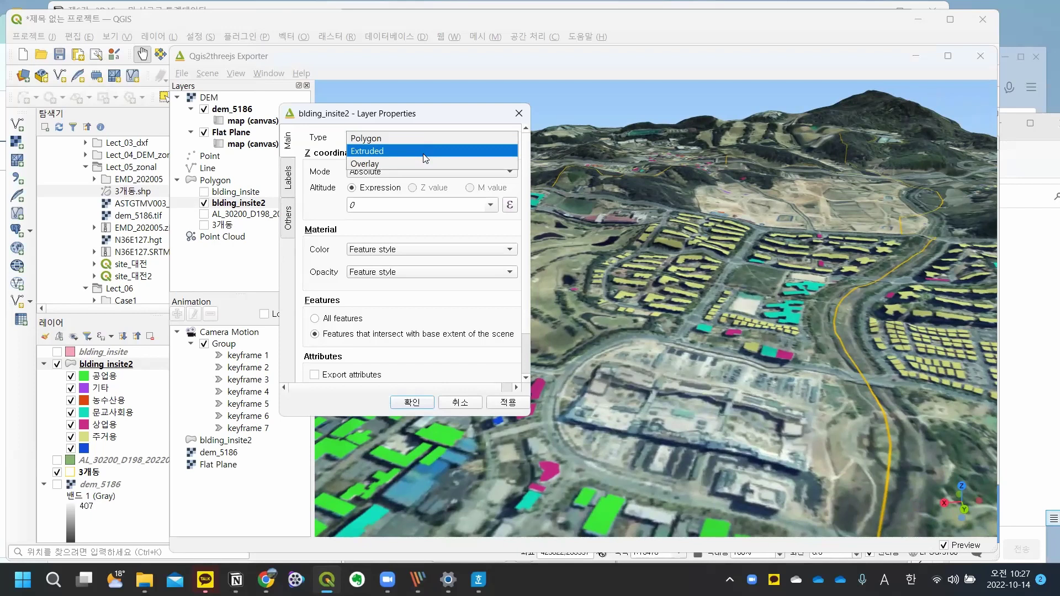
click(425, 151)
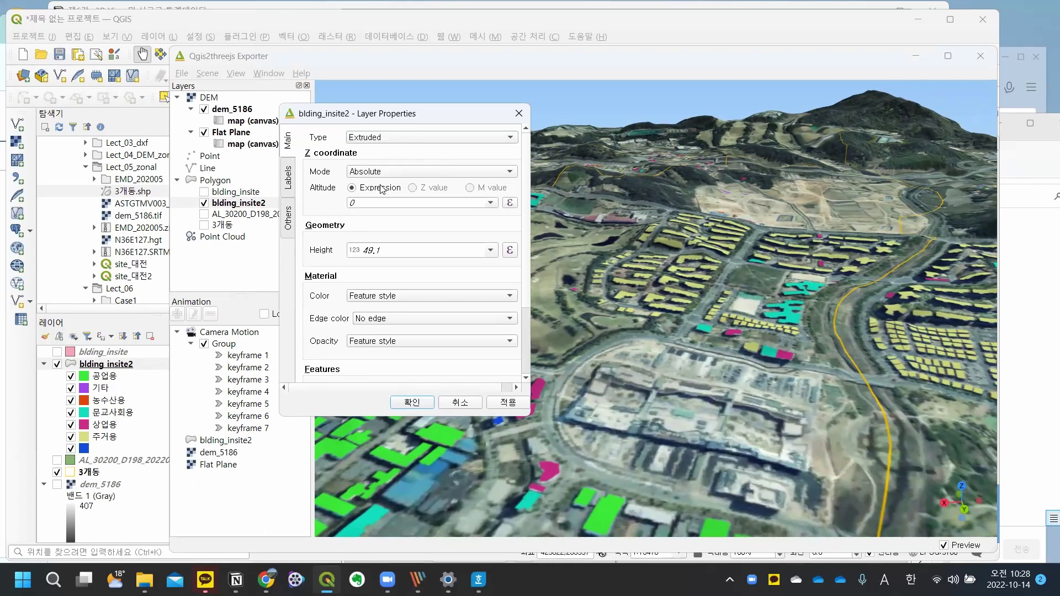
click(459, 173)
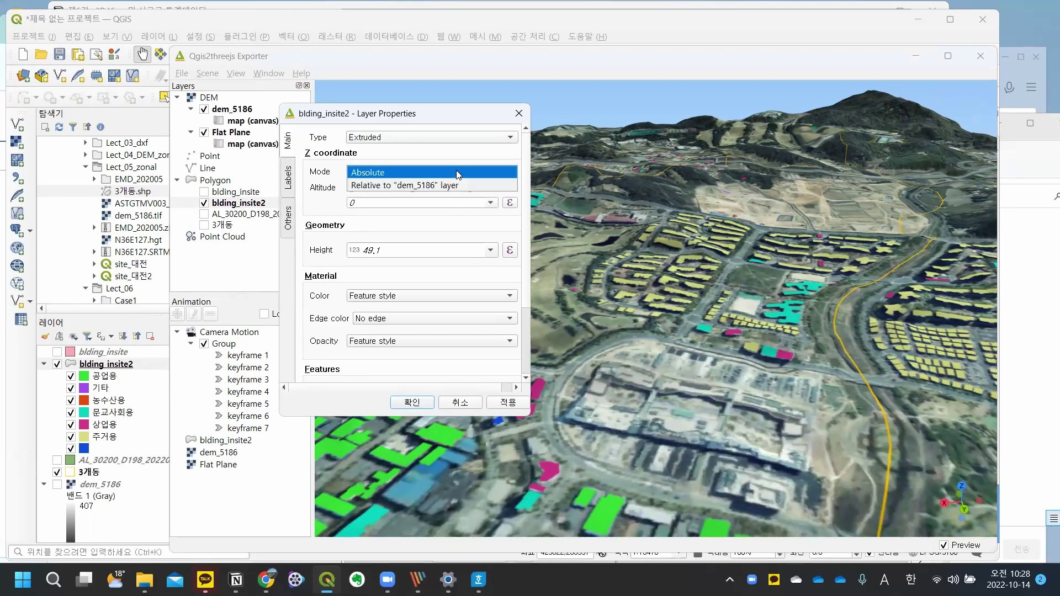
click(427, 188)
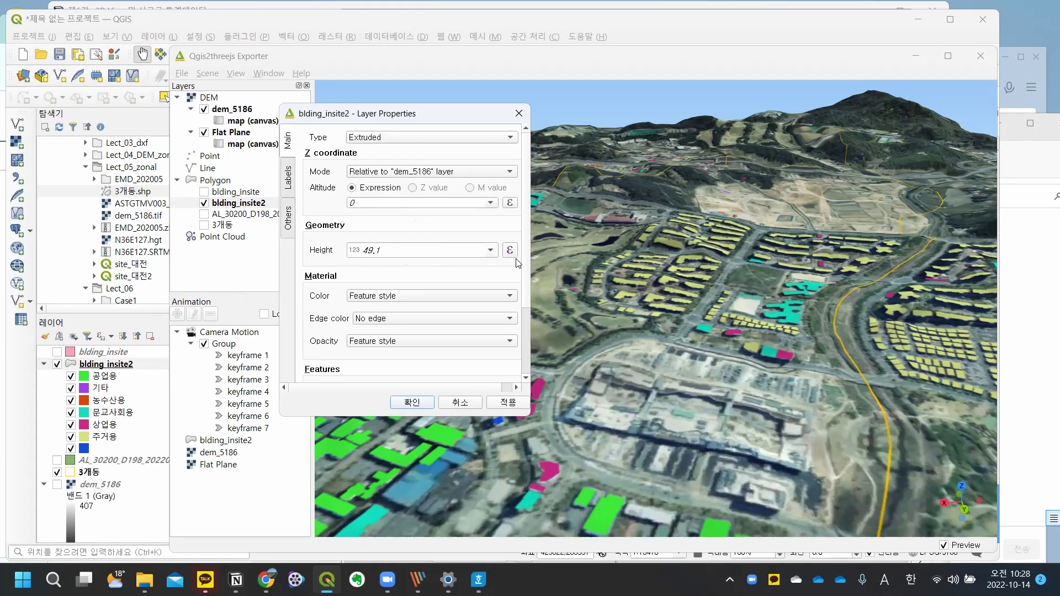
Step: Set the extrusion height of blding_insite2 to field A30 and confirm the layer properties to build the 3D buildings
click(491, 250)
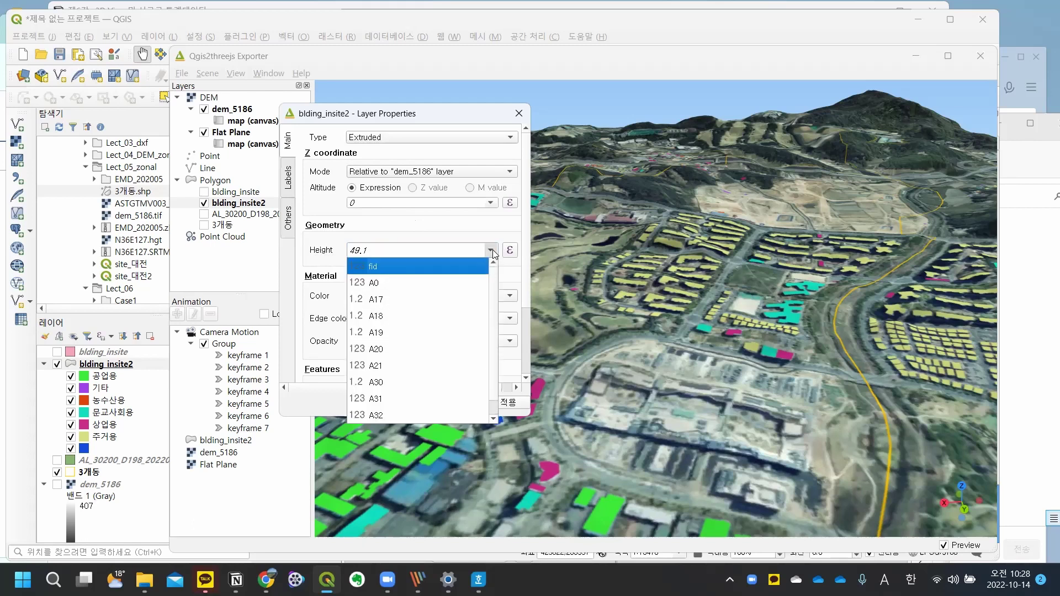
click(419, 381)
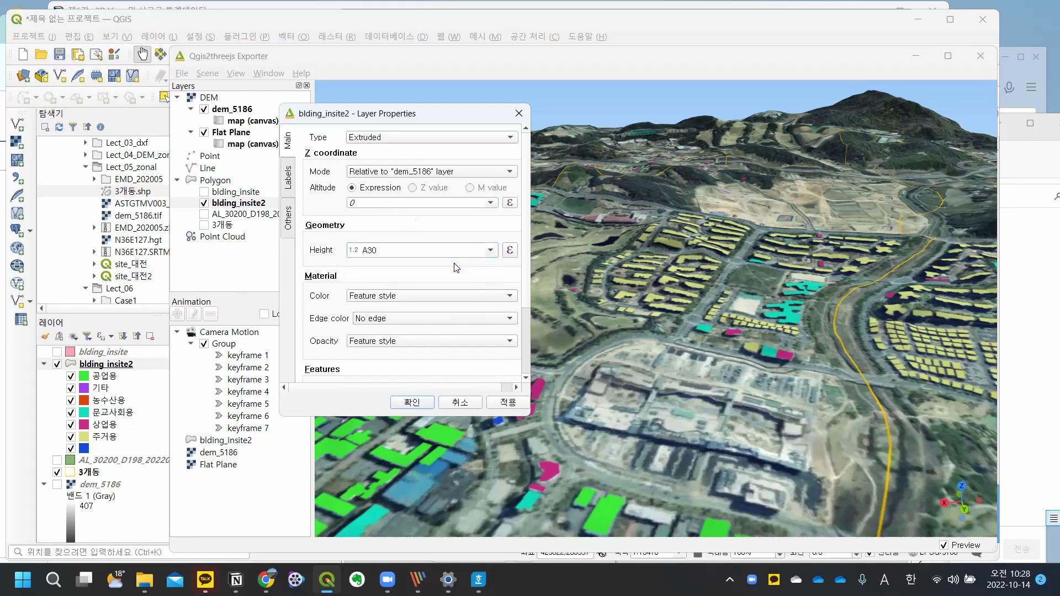
scroll(525, 268, down, 3)
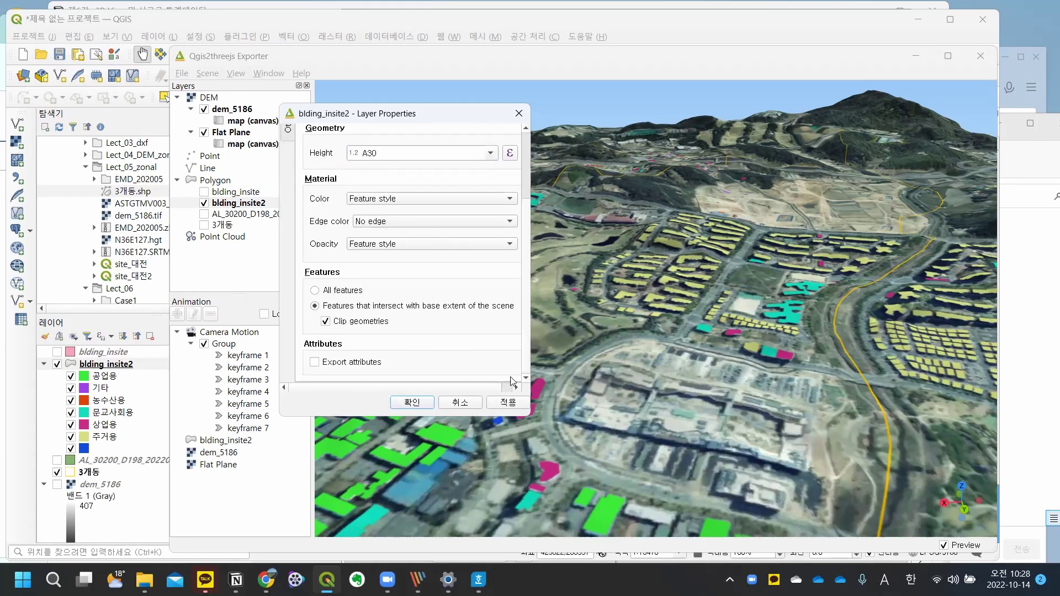
click(410, 407)
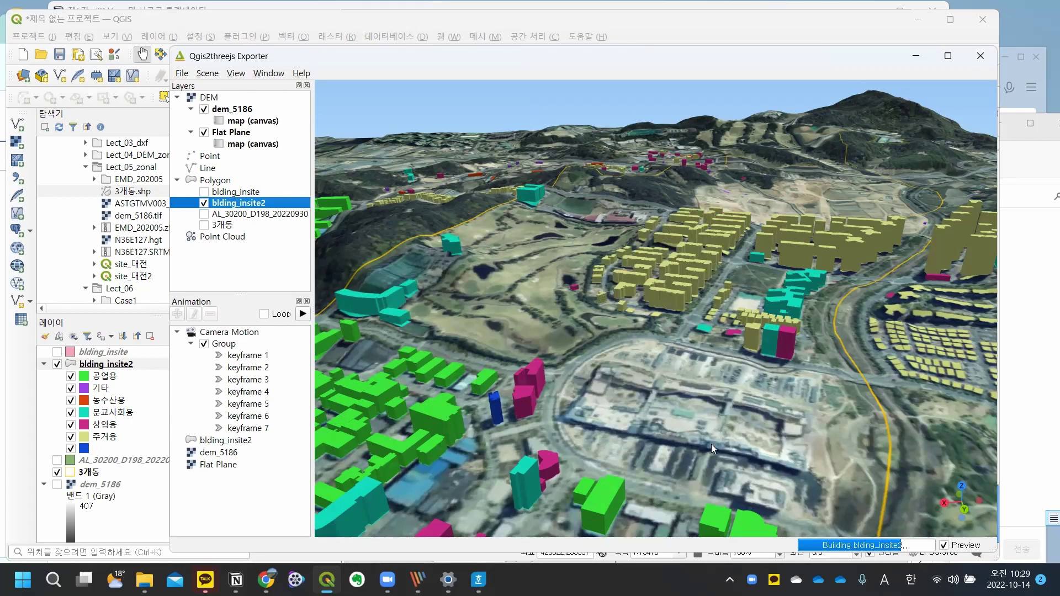
drag(615, 441, 652, 400)
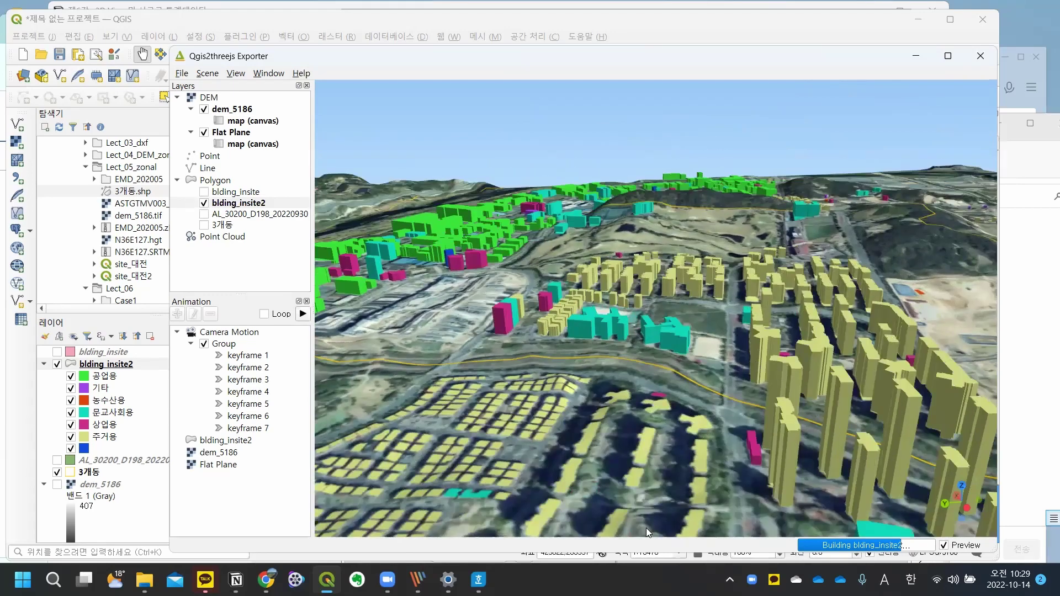